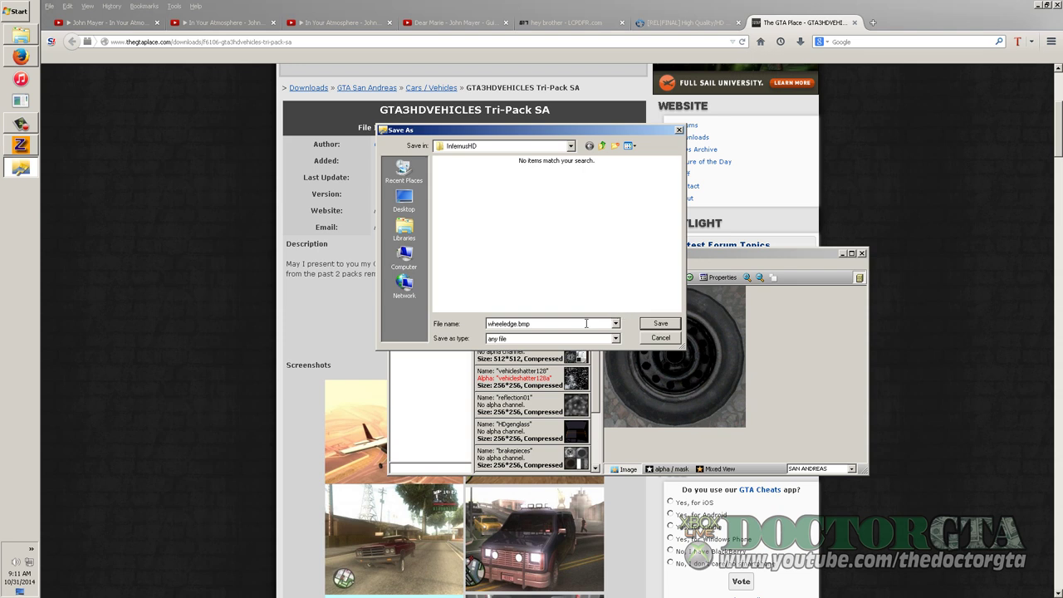
Export all infernus.txd textures as bitmaps into the InfernusHD folder, and preview the infernlights, infernusHD and wheelitsnu textures
{"action": "left_click", "coordinate": [644, 327]}
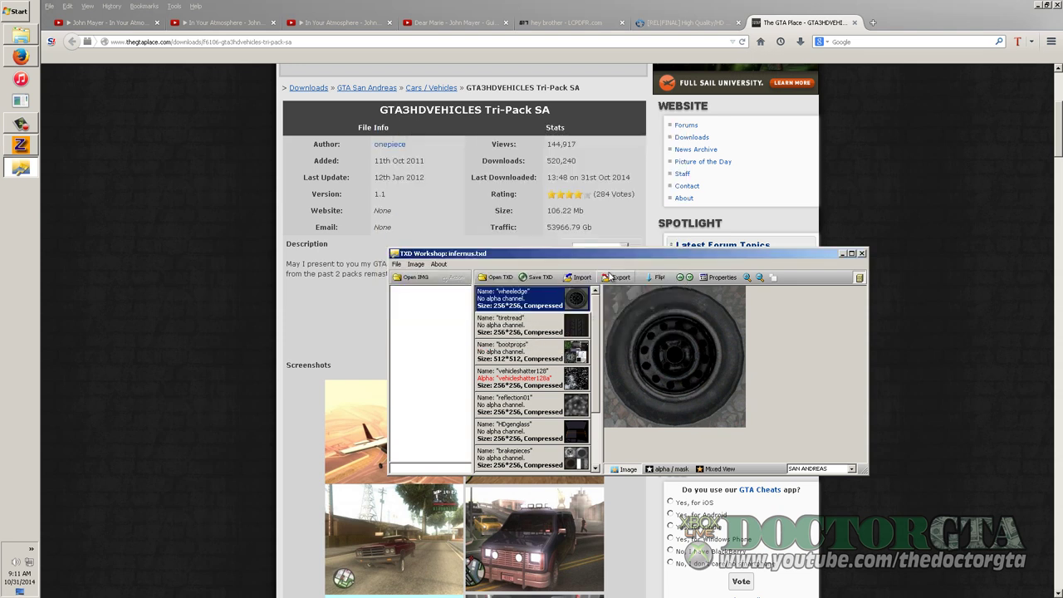
{"action": "scroll", "coordinate": [536, 369], "scroll_direction": "down", "scroll_amount": 1}
{"action": "left_click", "coordinate": [535, 464]}
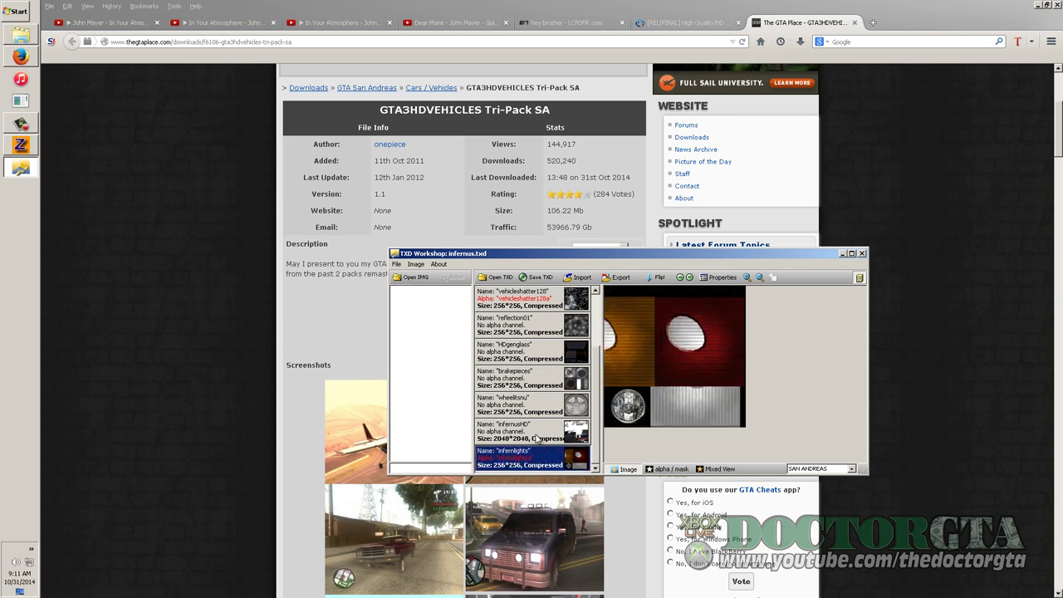
{"action": "left_click", "coordinate": [537, 432]}
{"action": "left_click", "coordinate": [526, 407]}
{"action": "scroll", "coordinate": [540, 347], "scroll_direction": "up", "scroll_amount": 1}
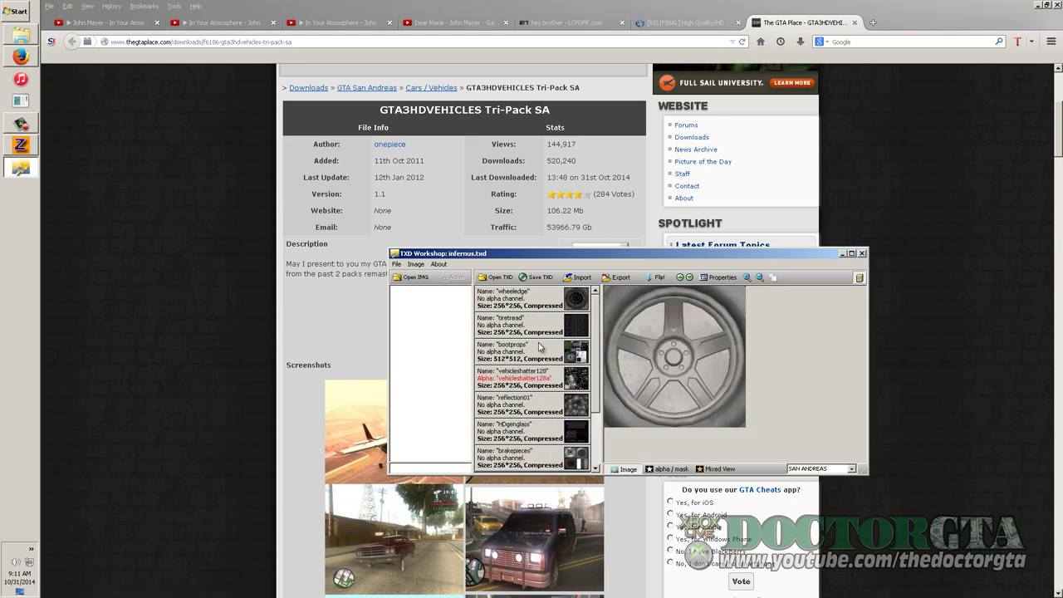
{"action": "left_click", "coordinate": [615, 278]}
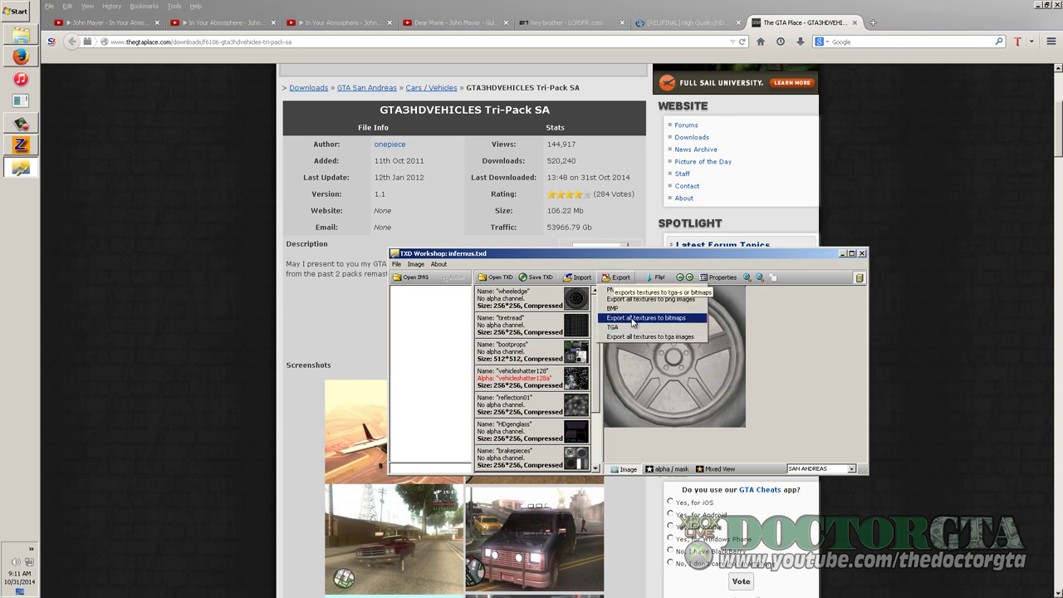
{"action": "left_click", "coordinate": [632, 319]}
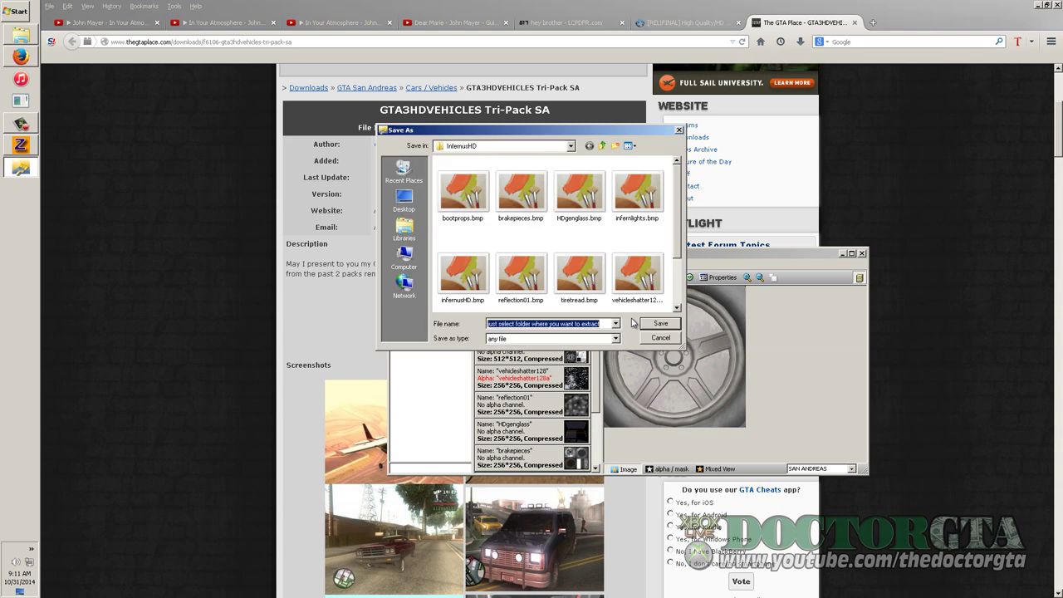
{"action": "left_click", "coordinate": [664, 340]}
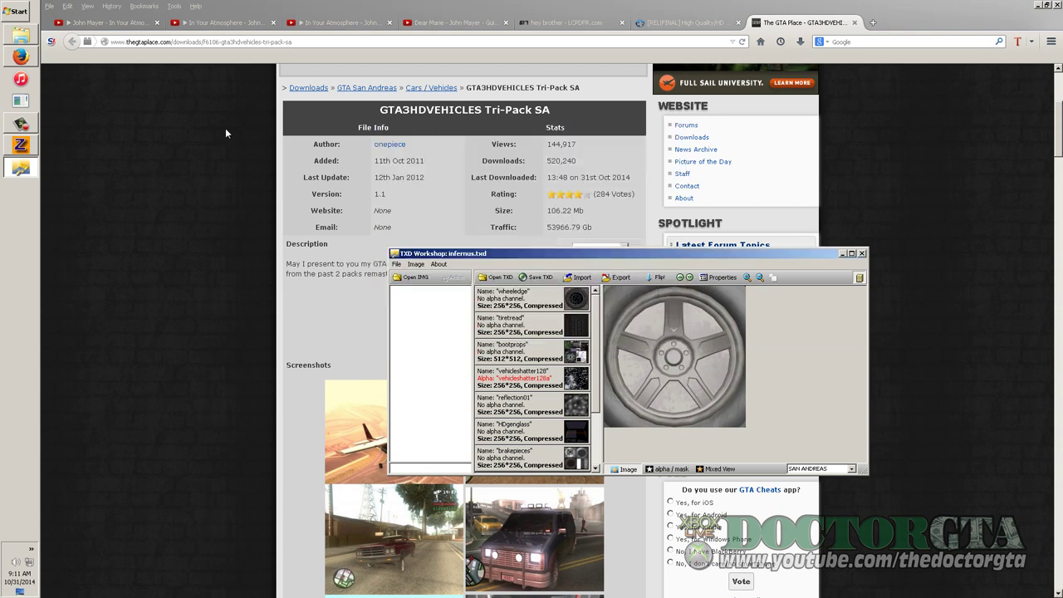
{"action": "scroll", "coordinate": [499, 424], "scroll_direction": "down", "scroll_amount": 3}
{"action": "left_click", "coordinate": [509, 413]}
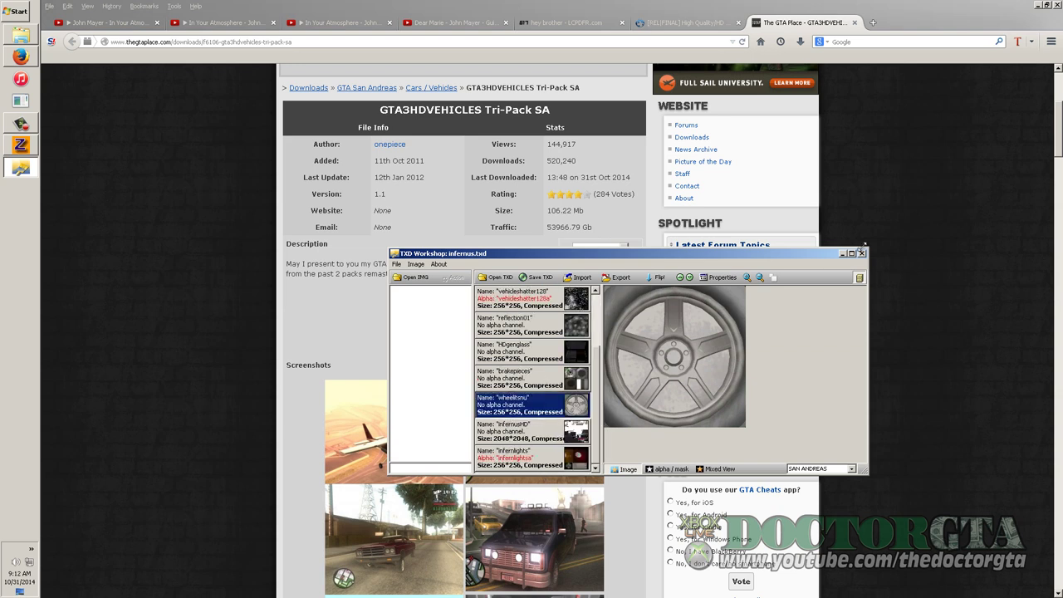
{"action": "left_click", "coordinate": [619, 278]}
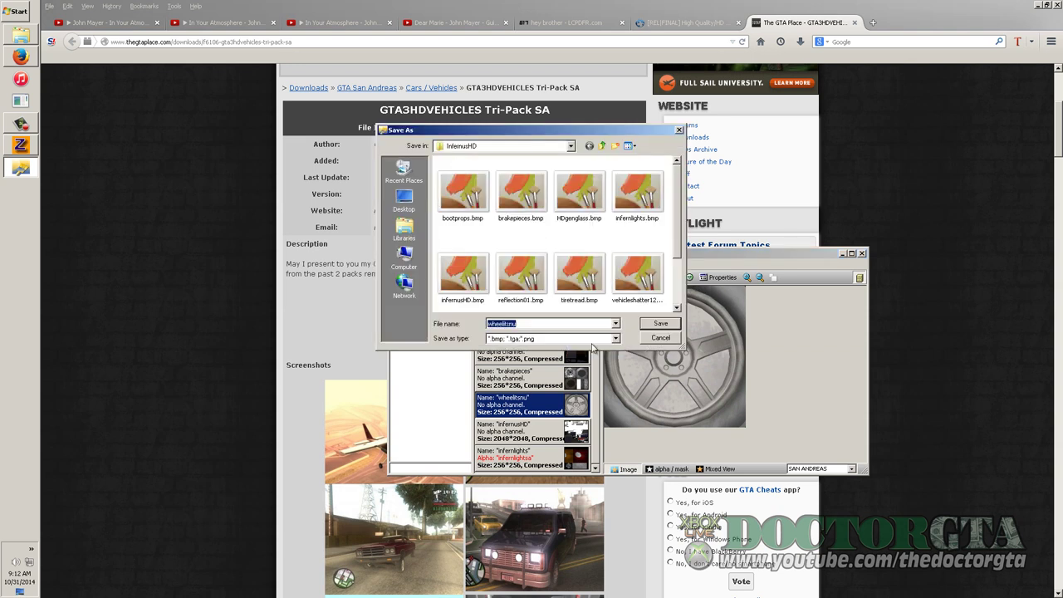
{"action": "left_click", "coordinate": [667, 339]}
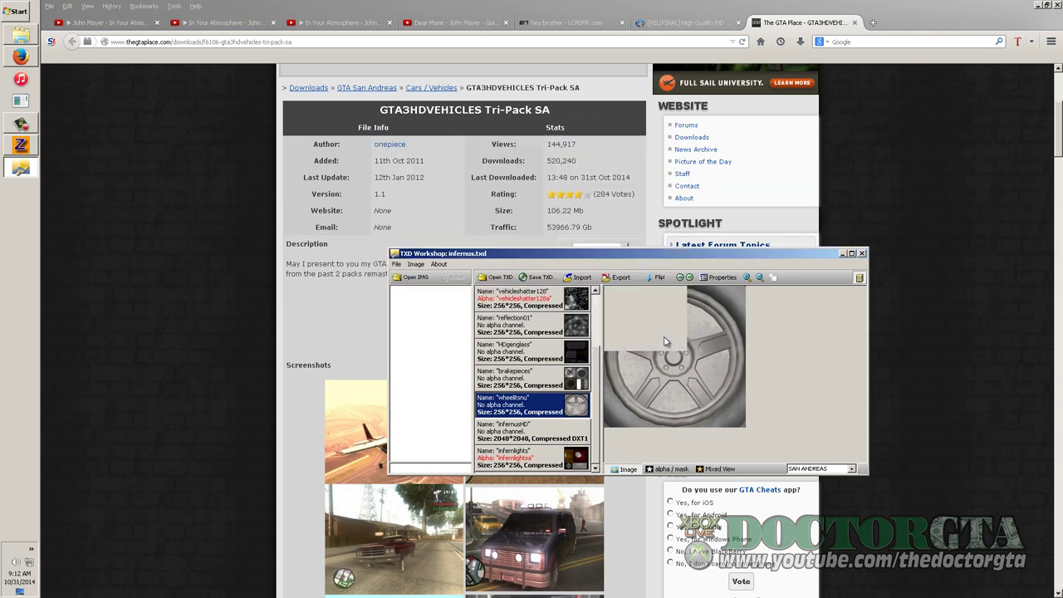
Export all infernus.txd textures as TGA images into the InfernusHD folder
{"action": "left_click", "coordinate": [618, 278]}
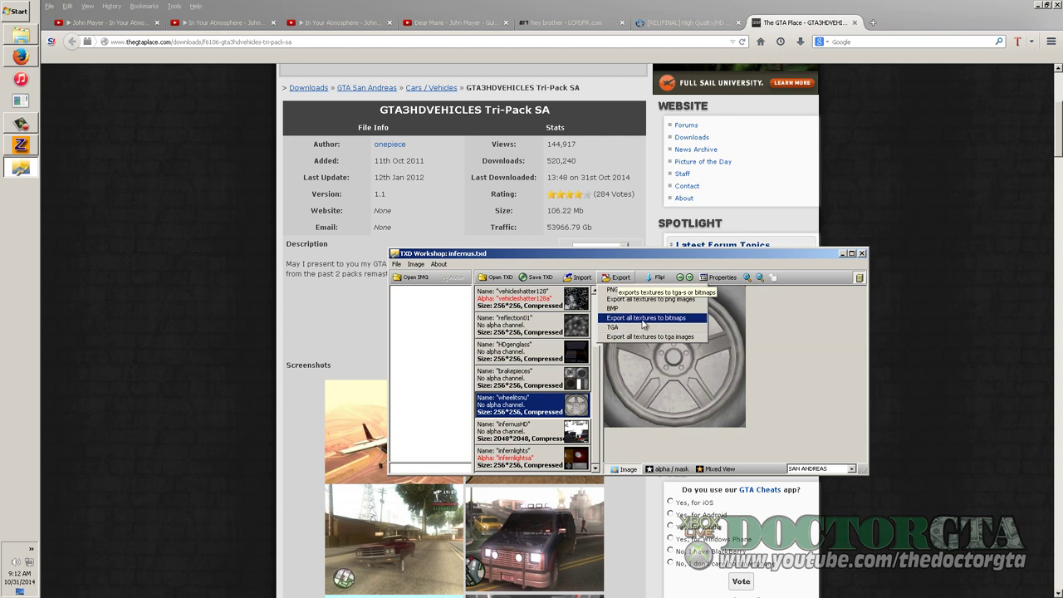
{"action": "left_click", "coordinate": [643, 321]}
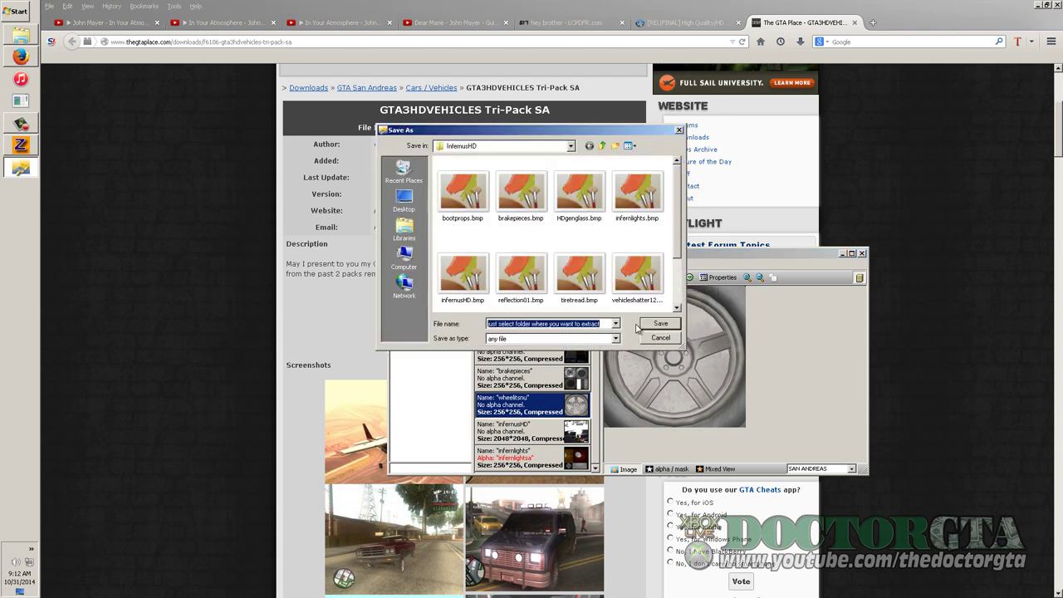
{"action": "left_click", "coordinate": [647, 327]}
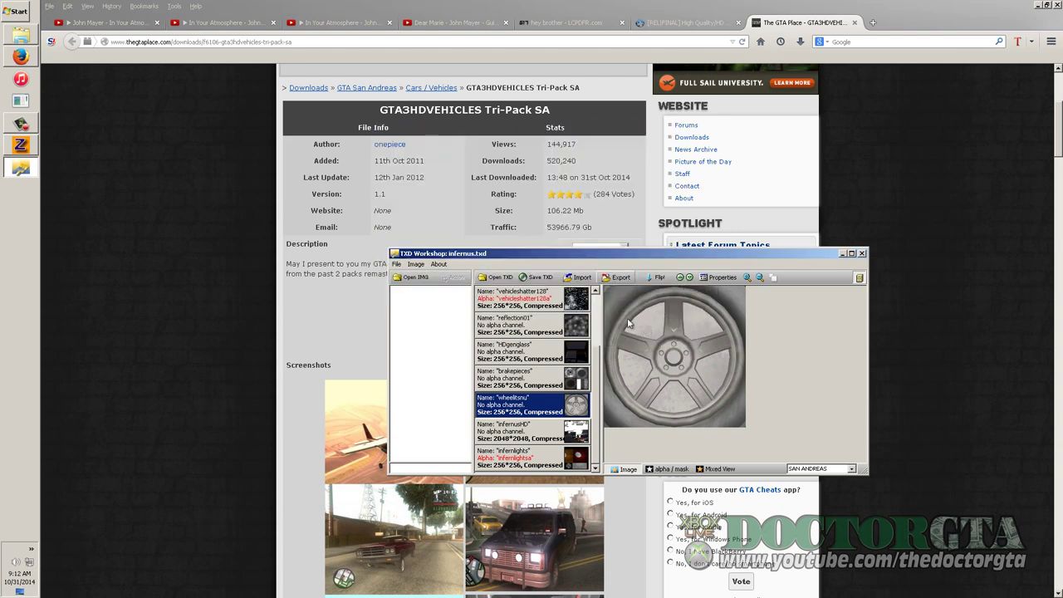
Export all infernus.txd textures as PNG images into the InfernusHD folder, and close TXD Workshop
{"action": "left_click", "coordinate": [618, 277]}
{"action": "left_click", "coordinate": [623, 298]}
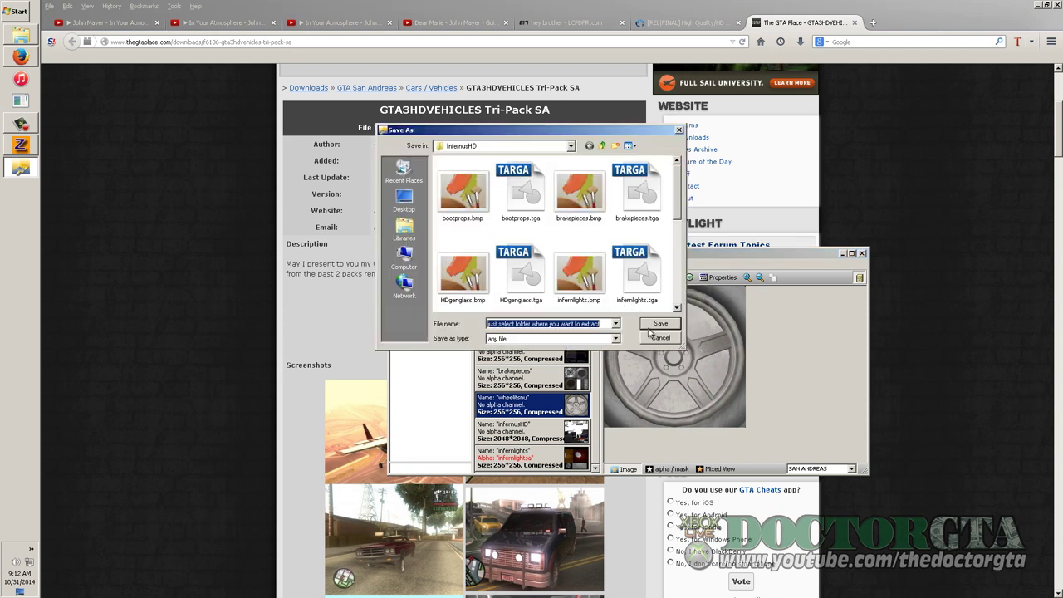
{"action": "left_click", "coordinate": [654, 324]}
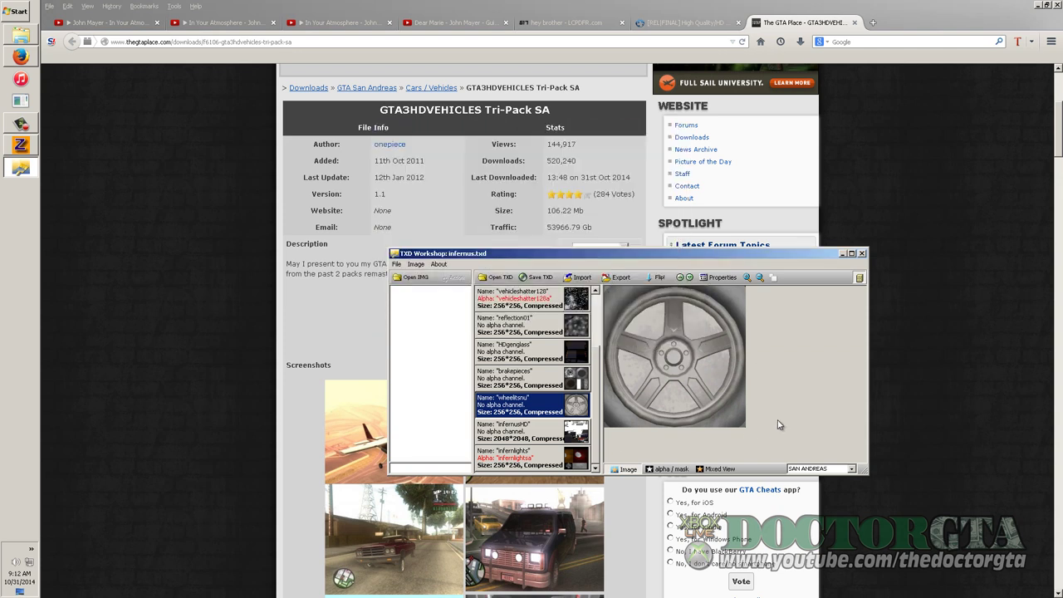
{"action": "left_click", "coordinate": [862, 254]}
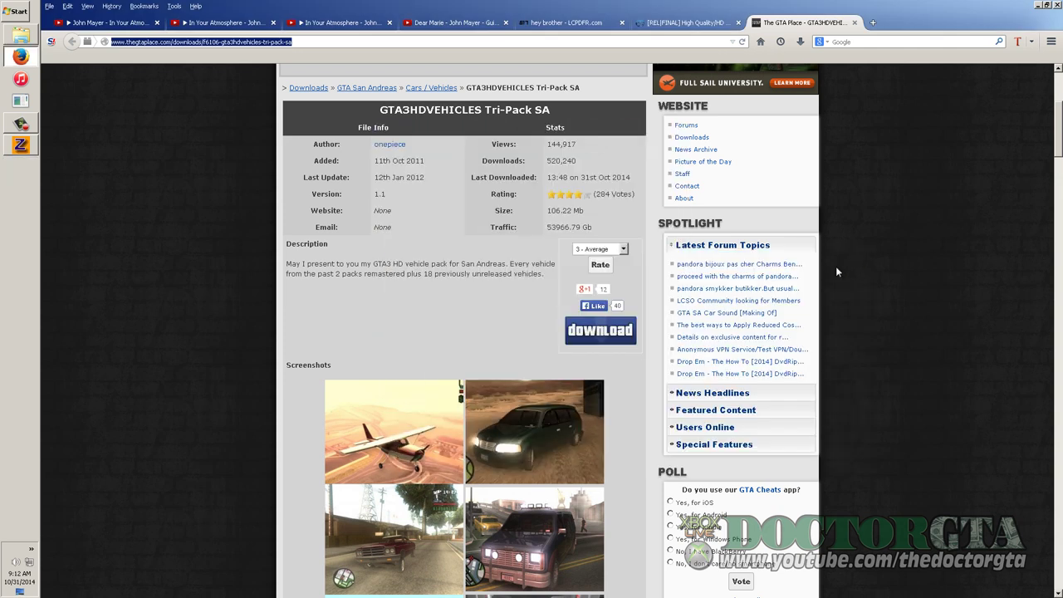
Switch to the file explorer and show the contents of the Desktop folder
{"action": "left_click", "coordinate": [20, 36]}
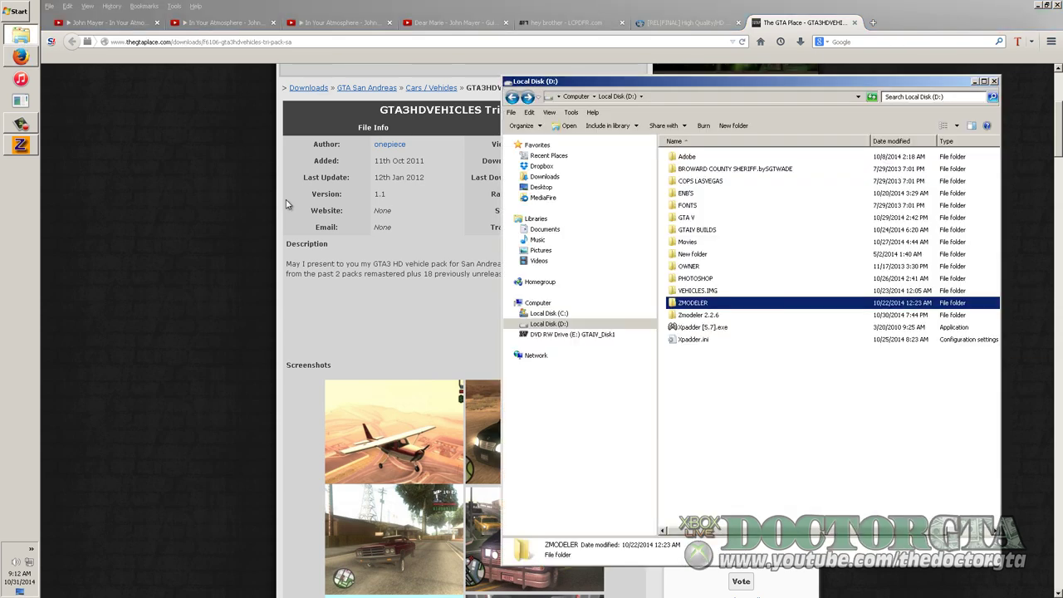
{"action": "left_click", "coordinate": [540, 187]}
{"action": "right_click", "coordinate": [760, 238]}
{"action": "left_click", "coordinate": [780, 247]}
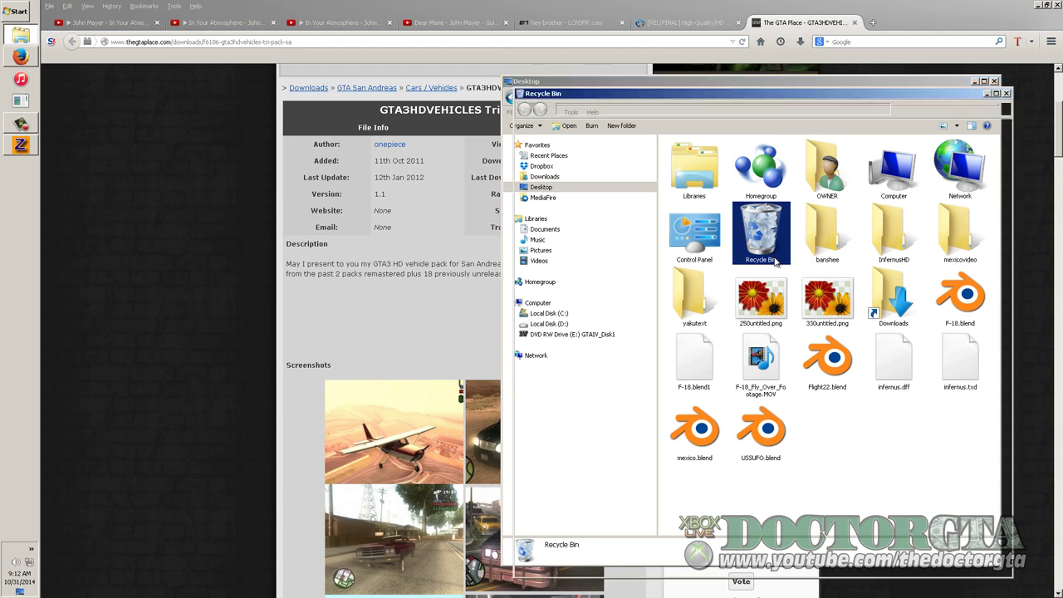
{"action": "left_click", "coordinate": [555, 200]}
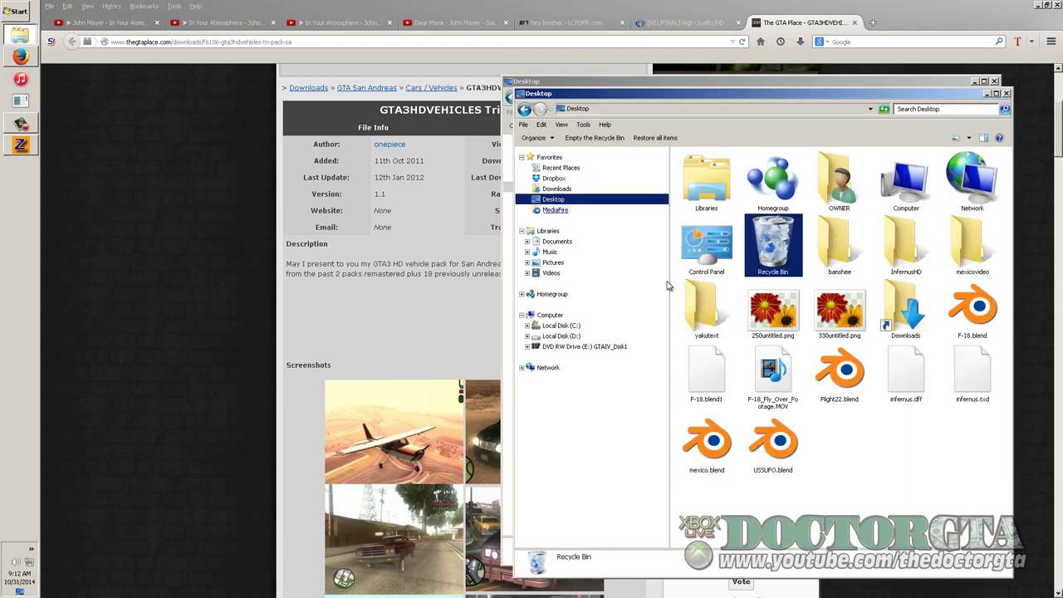
Delete the loose infernus.txd and infernus.dff files from the Desktop
{"action": "left_click", "coordinate": [975, 383]}
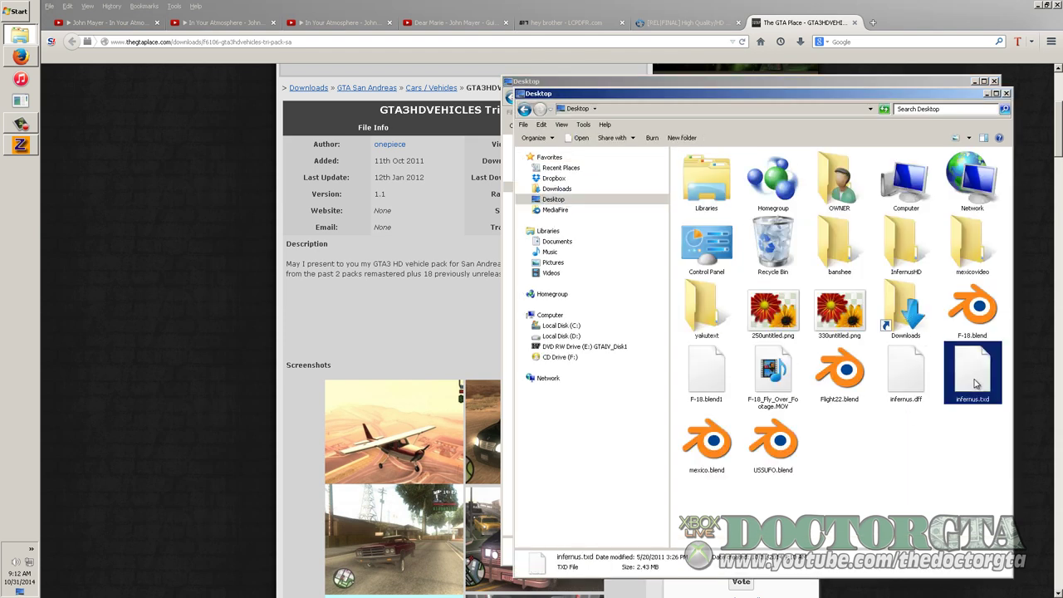
{"action": "key", "text": "Delete"}
{"action": "key", "text": "Return"}
{"action": "left_click", "coordinate": [910, 386]}
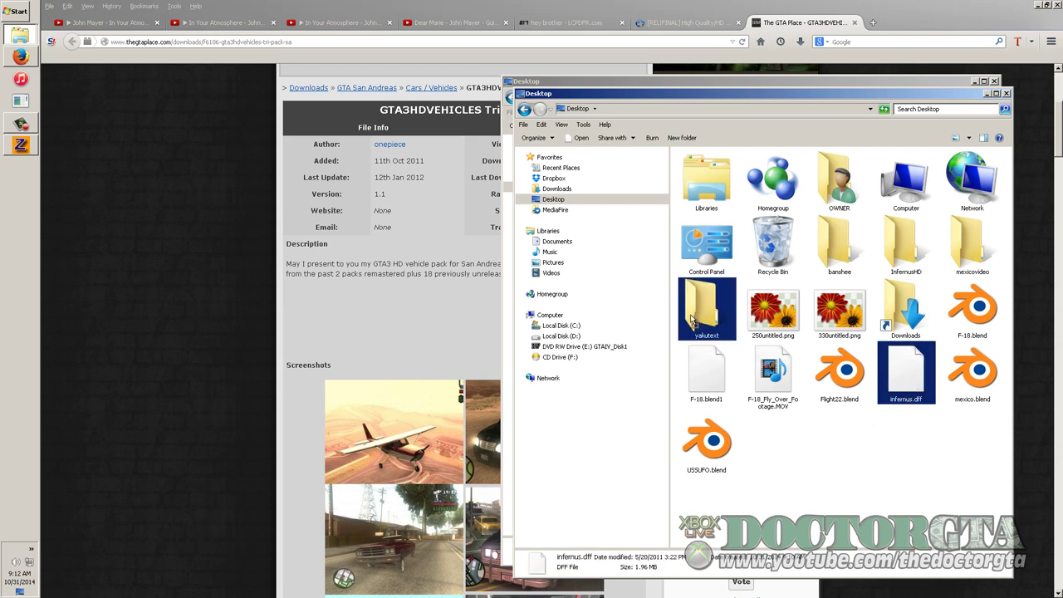
{"action": "key", "text": "Delete"}
{"action": "key", "text": "Return"}
Empty the Recycle Bin and confirm the permanent deletion
{"action": "right_click", "coordinate": [779, 247]}
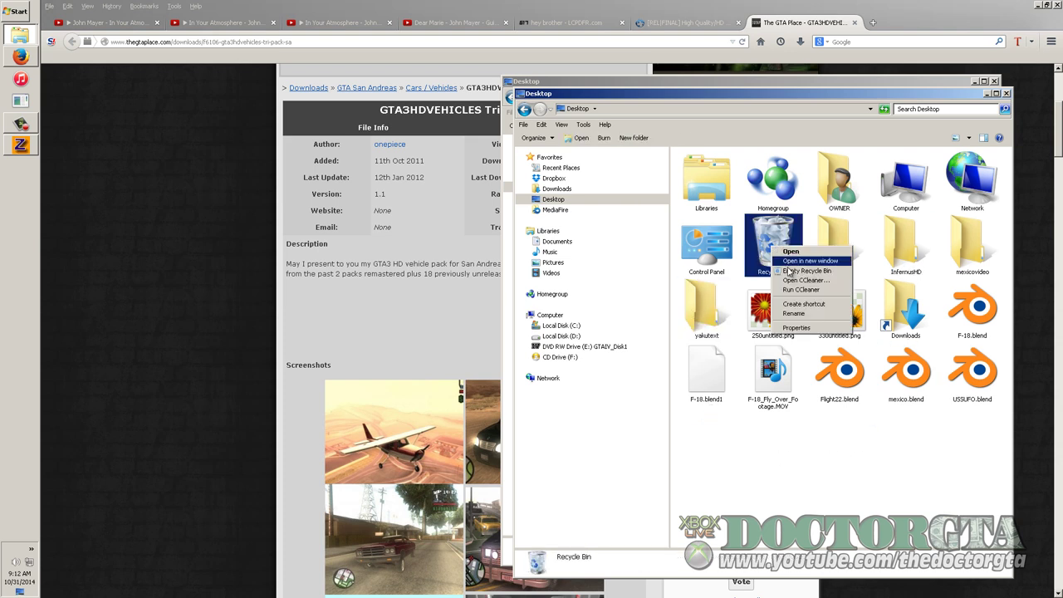
{"action": "left_click", "coordinate": [789, 270]}
{"action": "left_click", "coordinate": [589, 318]}
Check the InfernusHD folder for the exported textures and infernus.dff, and close both file explorer windows
{"action": "left_click", "coordinate": [904, 260]}
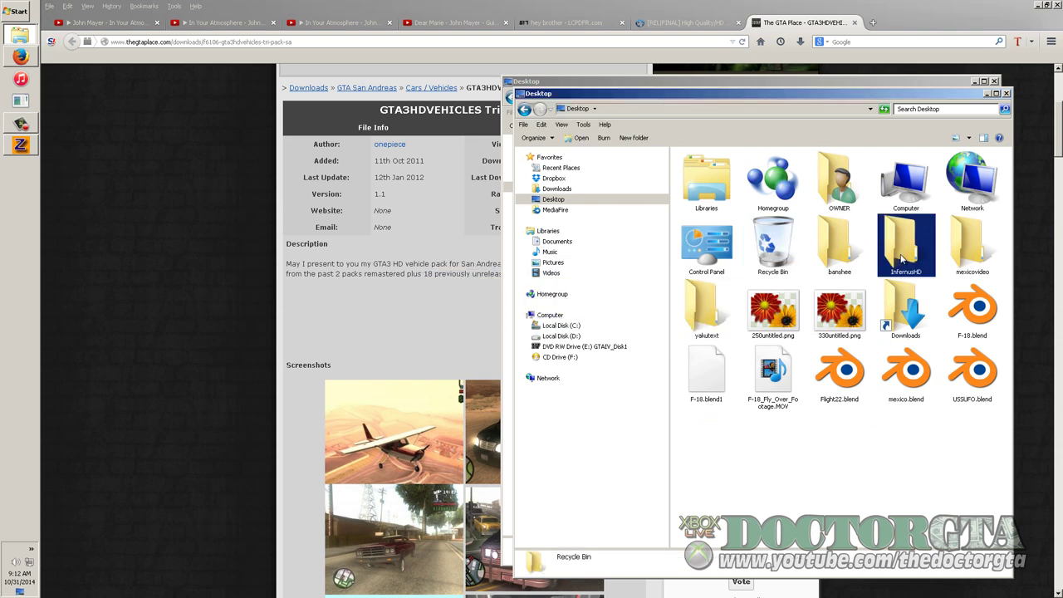
{"action": "double_click", "coordinate": [904, 260]}
{"action": "scroll", "coordinate": [856, 465], "scroll_direction": "down", "scroll_amount": 1}
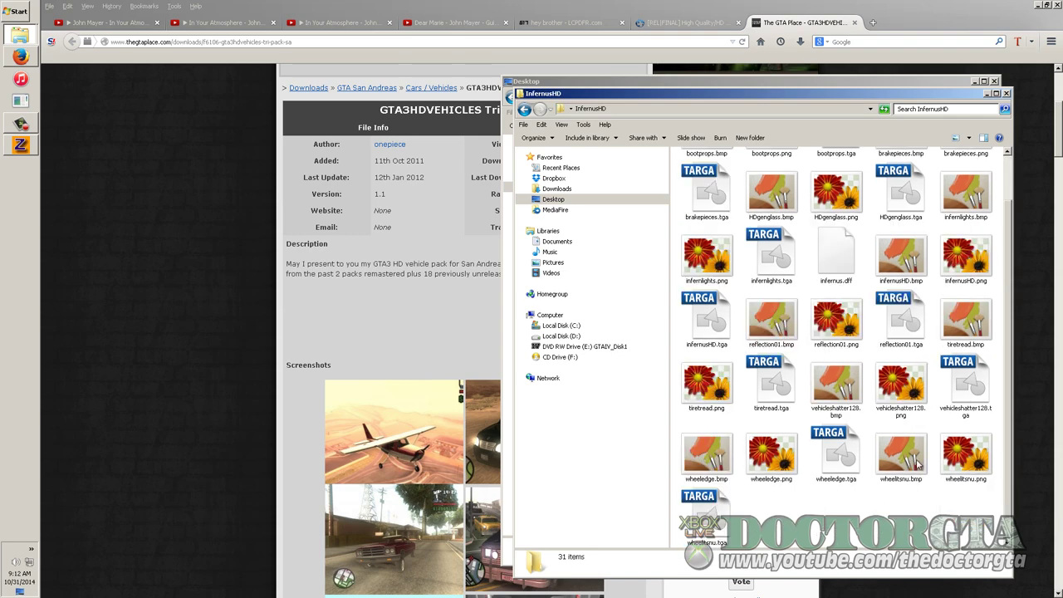
{"action": "left_click", "coordinate": [846, 276]}
{"action": "scroll", "coordinate": [874, 464], "scroll_direction": "up", "scroll_amount": 1}
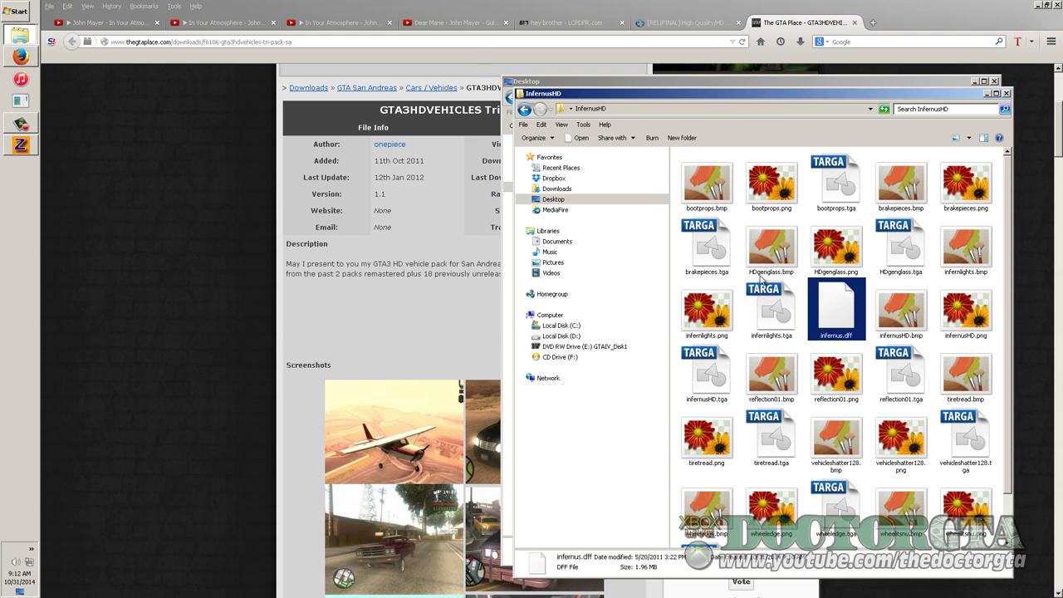
{"action": "left_click", "coordinate": [1007, 93]}
{"action": "left_click", "coordinate": [995, 80]}
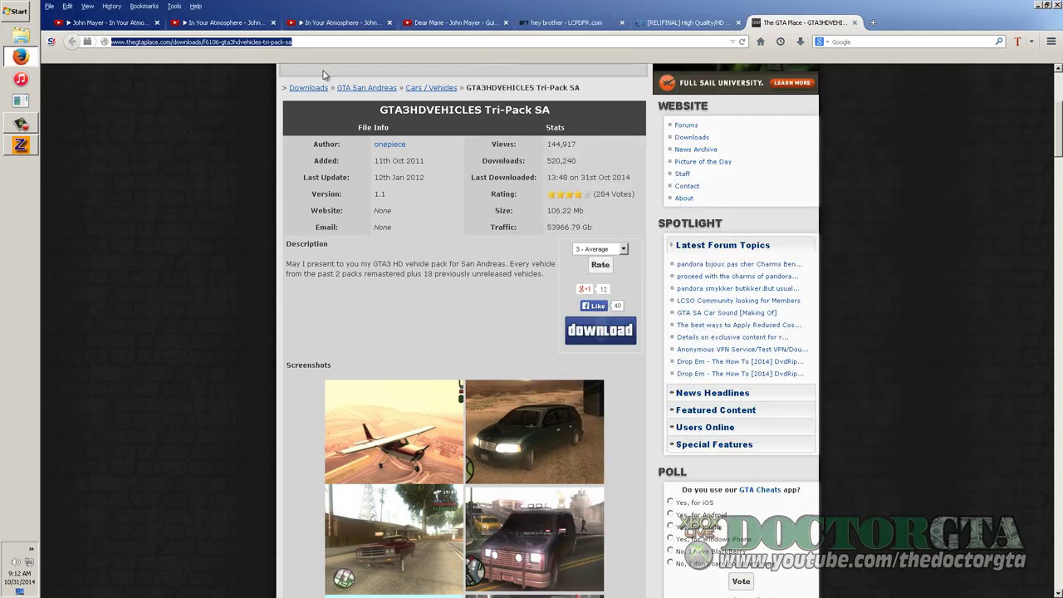
Switch to ZModeler and start adding textures from files in the Textures Browser
{"action": "left_click", "coordinate": [10, 147]}
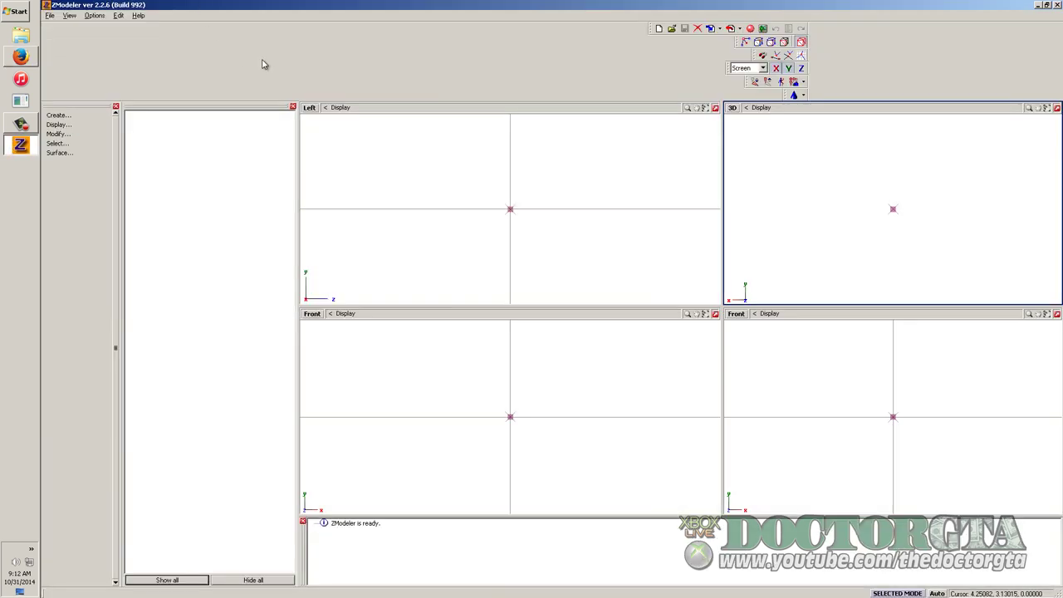
{"action": "left_click", "coordinate": [19, 131]}
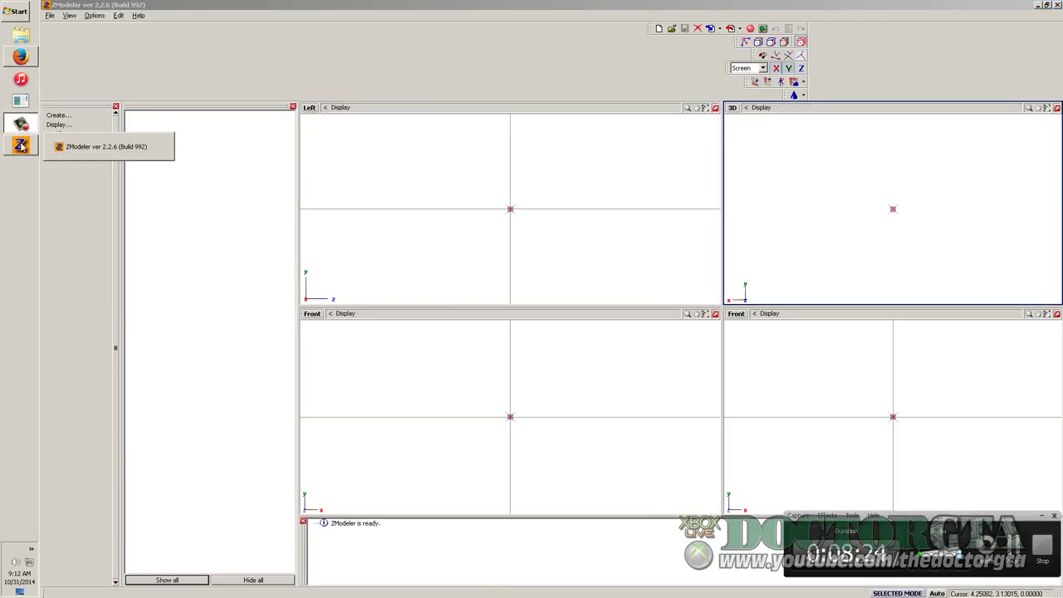
{"action": "left_click", "coordinate": [21, 146]}
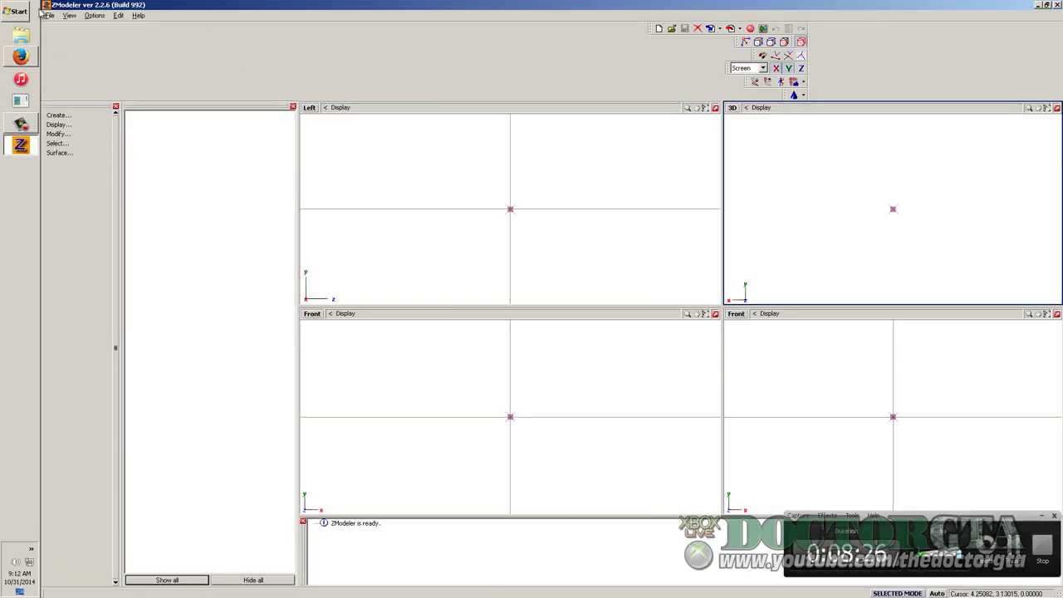
{"action": "left_click", "coordinate": [763, 28]}
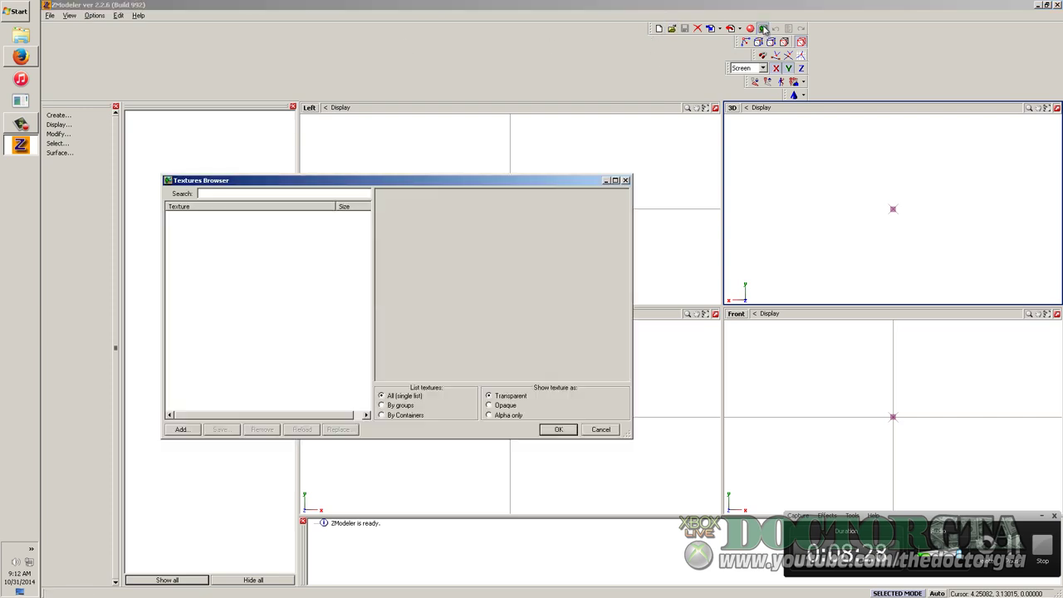
{"action": "left_click", "coordinate": [181, 431]}
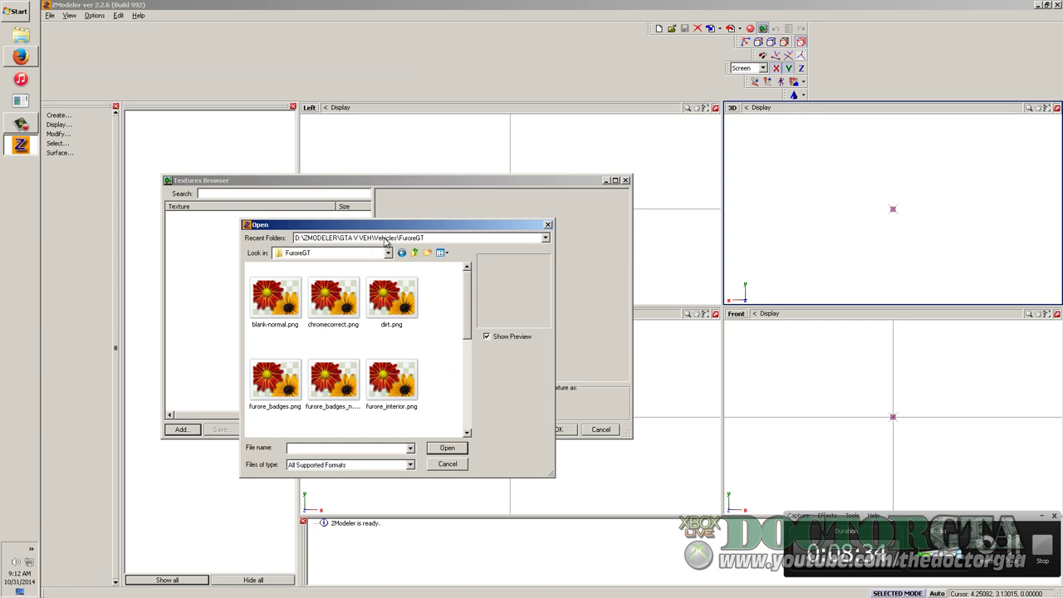
Browse to the VEHSHAR folder inside ZMODELER\GTA IV VEH for the textures to add
{"action": "left_click", "coordinate": [413, 252]}
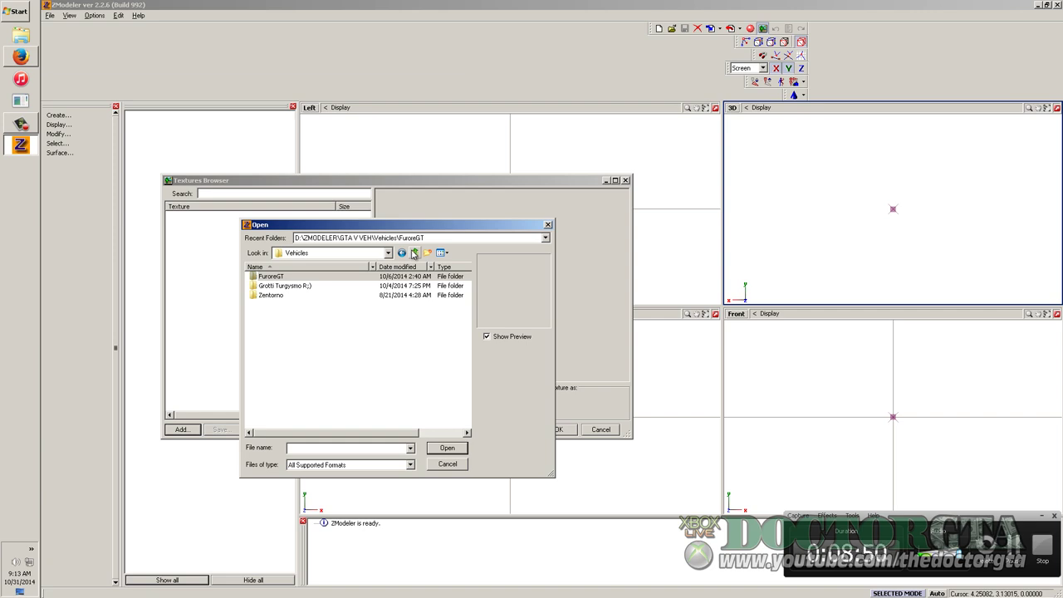
{"action": "left_click", "coordinate": [415, 252]}
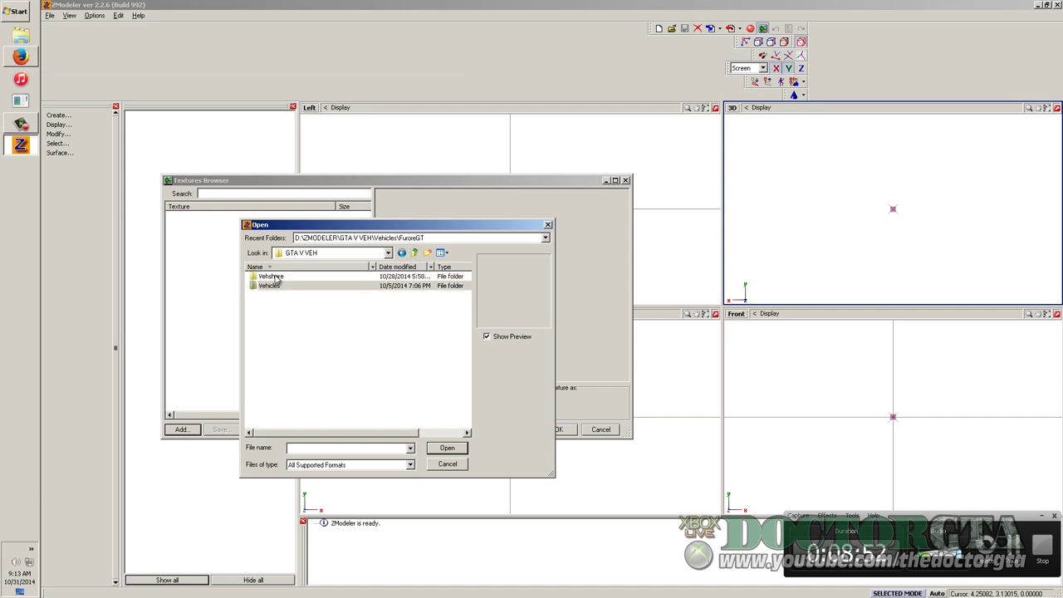
{"action": "left_click", "coordinate": [336, 276]}
{"action": "left_click", "coordinate": [415, 252]}
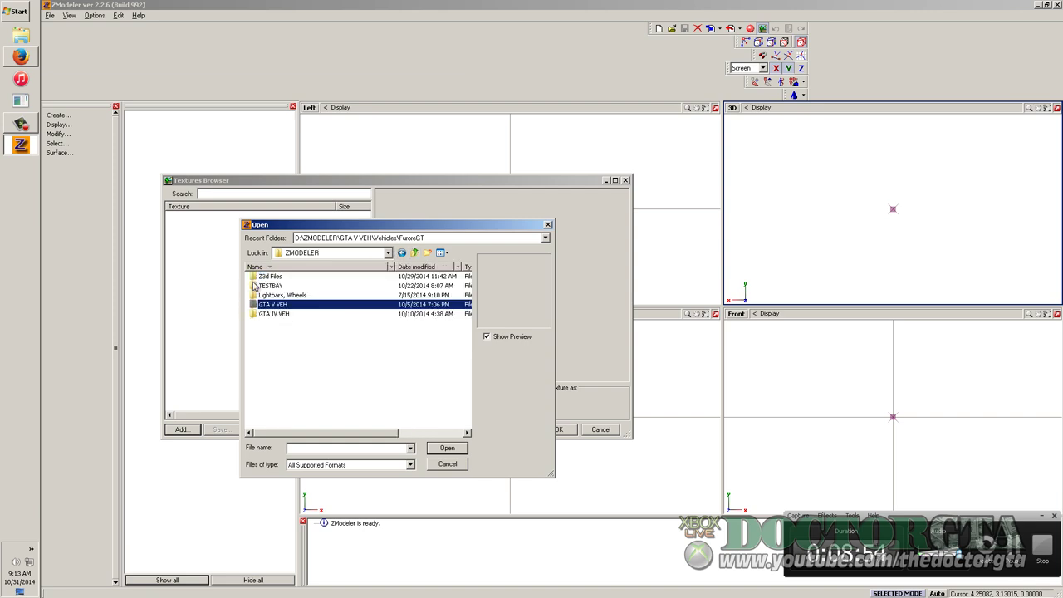
{"action": "left_click", "coordinate": [273, 314]}
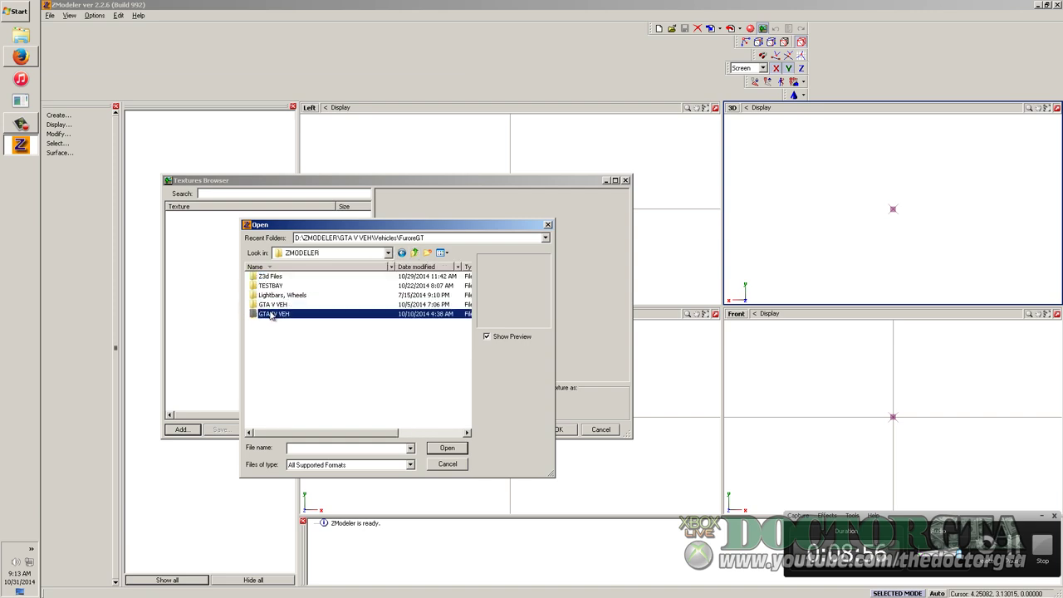
{"action": "double_click", "coordinate": [272, 316]}
{"action": "double_click", "coordinate": [264, 340]}
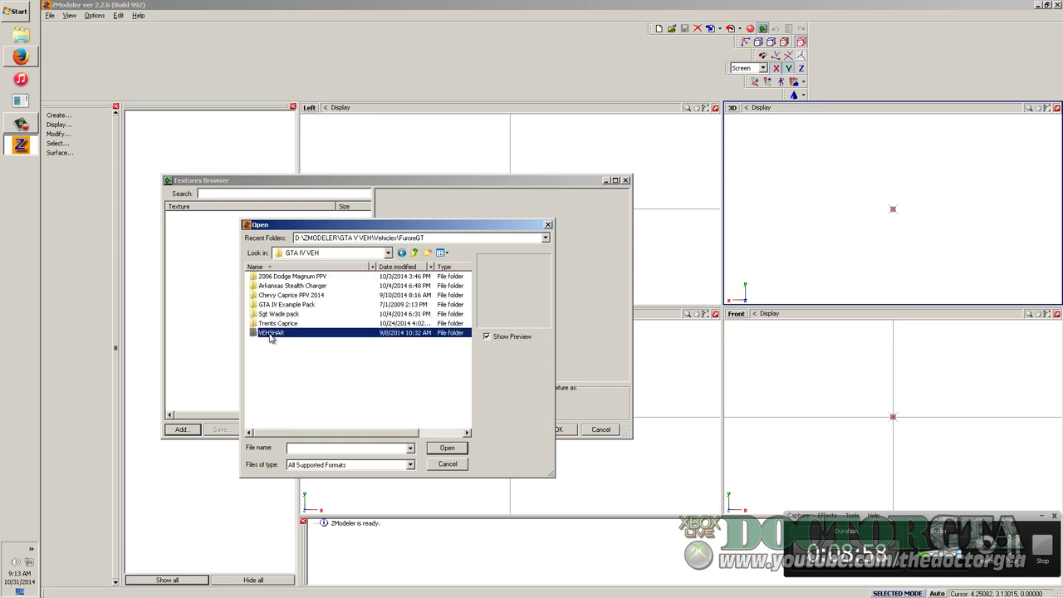
Add all the vehicle_generic textures from the PNGS subfolder of VEHSHAR
{"action": "left_click", "coordinate": [266, 287]}
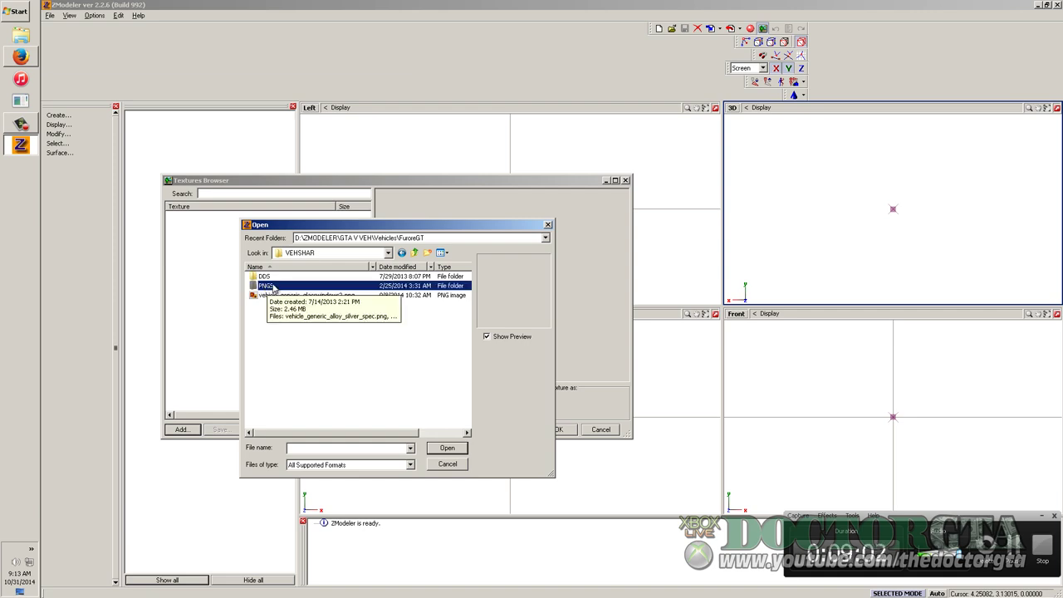
{"action": "left_click", "coordinate": [264, 276]}
{"action": "double_click", "coordinate": [267, 286]}
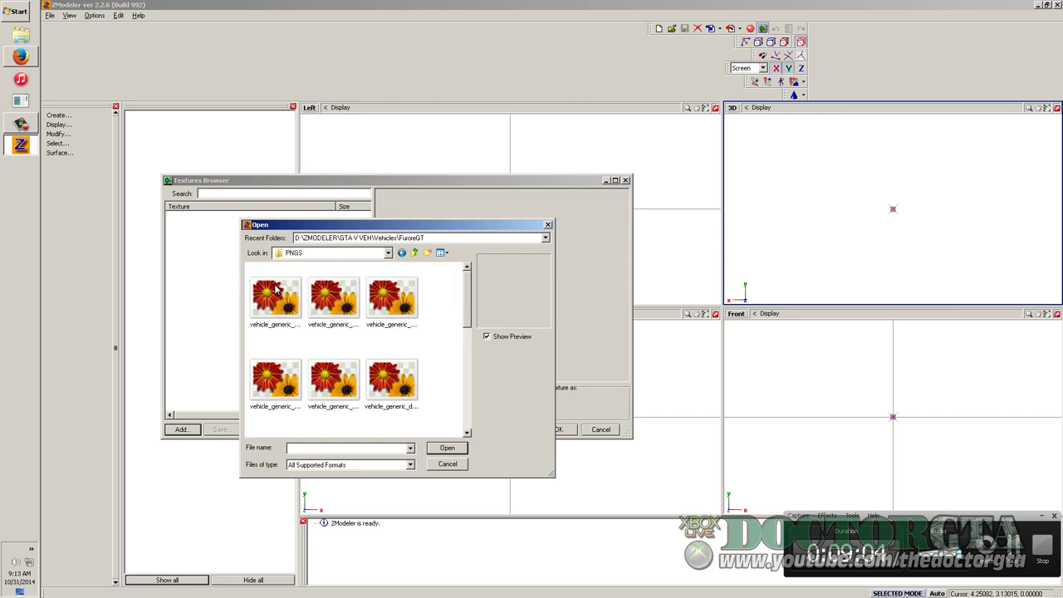
{"action": "left_click", "coordinate": [296, 328]}
{"action": "key", "text": "ctrl+a"}
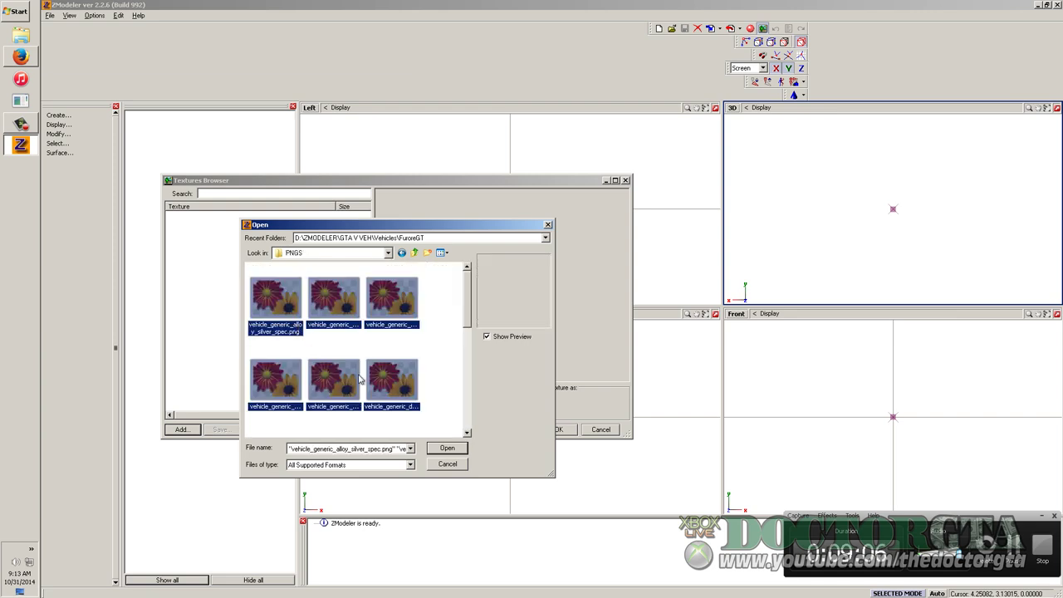
{"action": "left_click", "coordinate": [443, 452]}
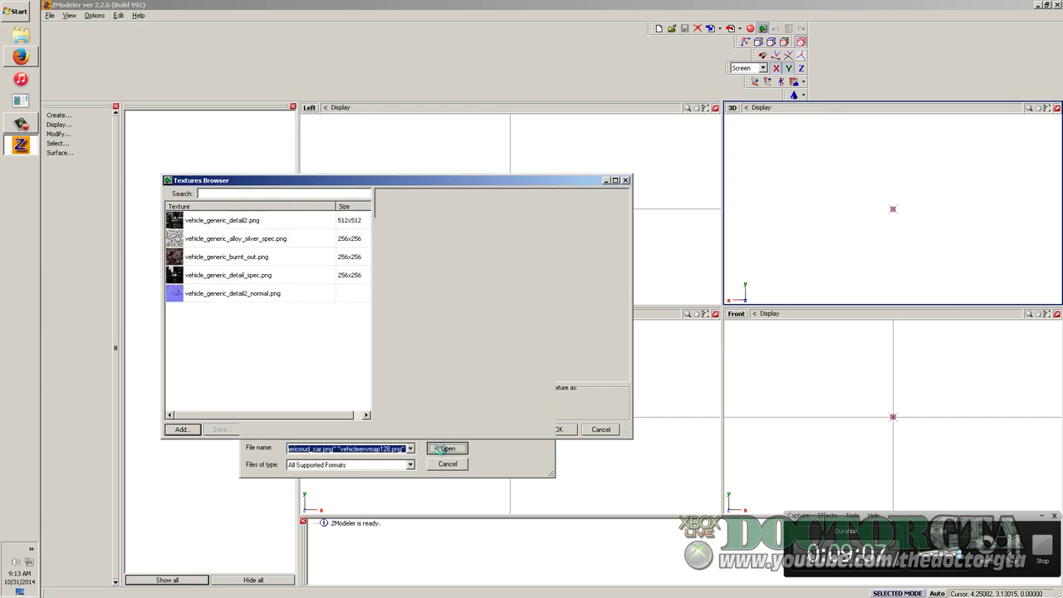
Add all the textures from the DDS subfolder of VEHSHAR and accept the Textures Browser
{"action": "left_click", "coordinate": [181, 429]}
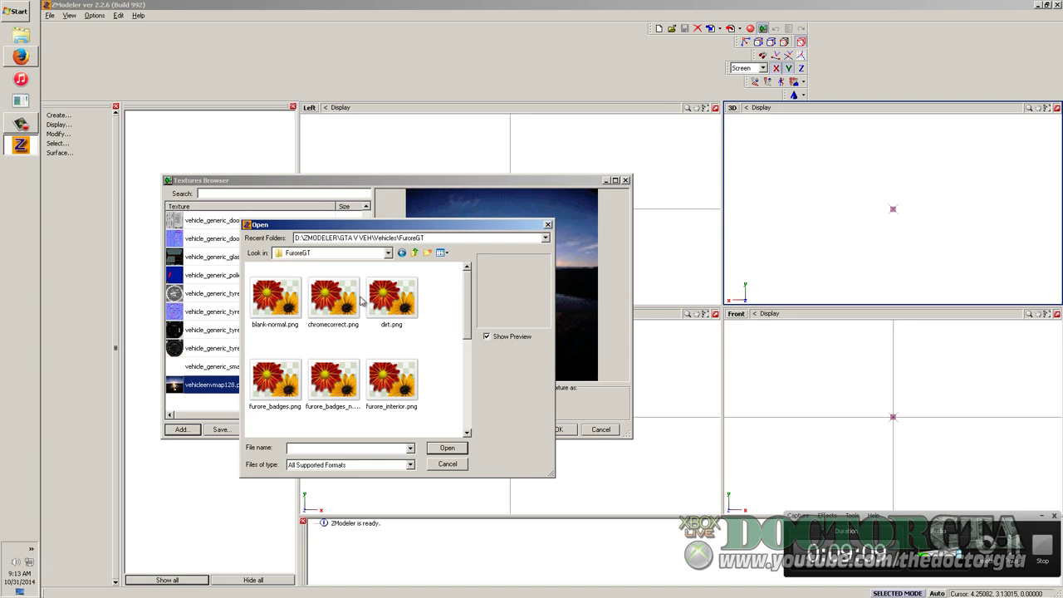
{"action": "left_click", "coordinate": [415, 252]}
{"action": "left_click", "coordinate": [414, 252]}
{"action": "double_click", "coordinate": [271, 275]}
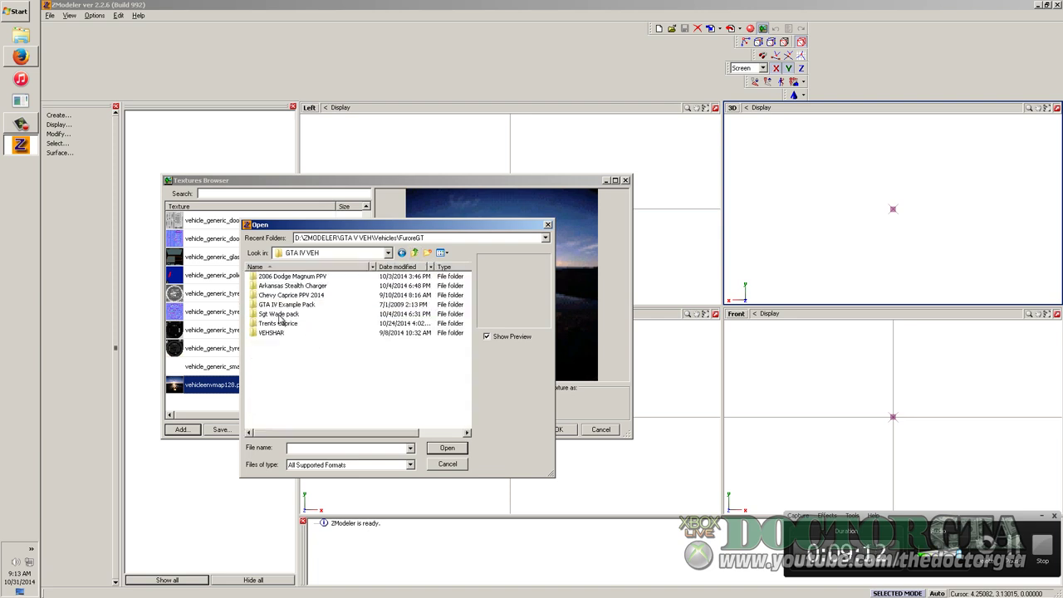
{"action": "double_click", "coordinate": [271, 332]}
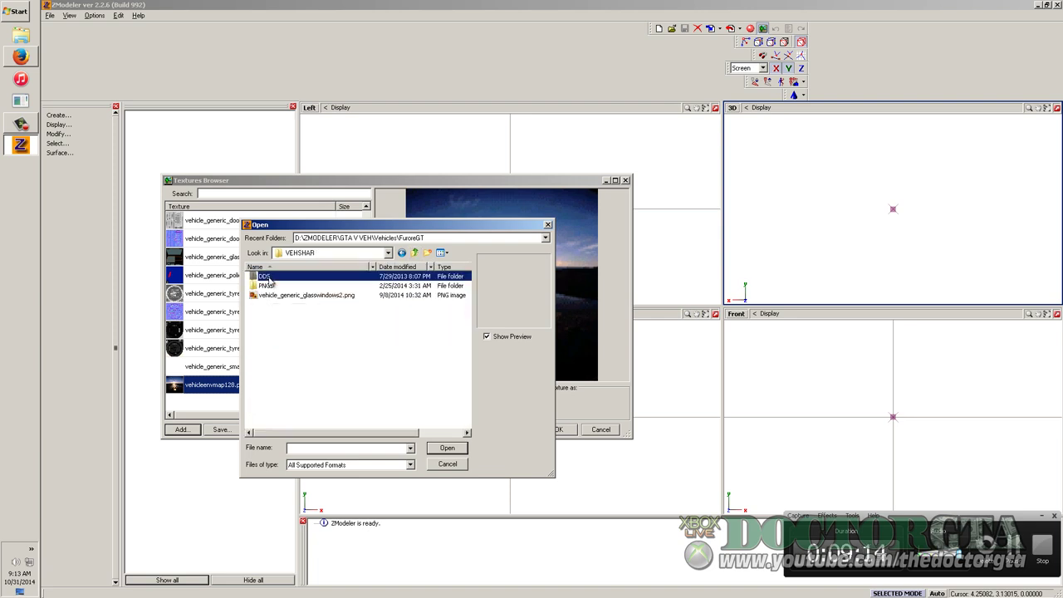
{"action": "double_click", "coordinate": [270, 277]}
{"action": "left_click", "coordinate": [384, 417]}
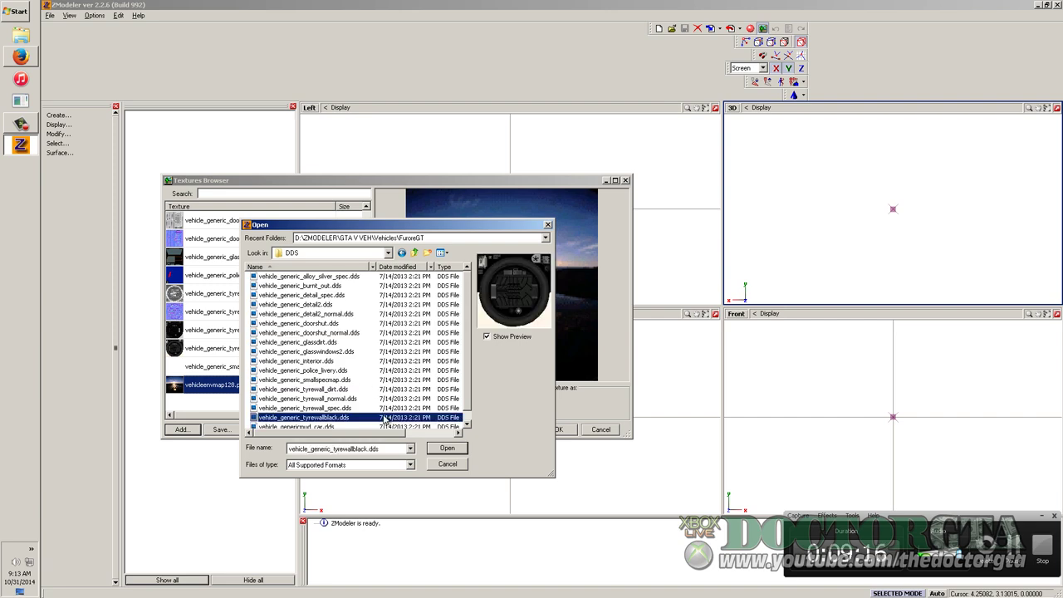
{"action": "key", "text": "ctrl+a"}
{"action": "left_click", "coordinate": [447, 448]}
{"action": "left_click", "coordinate": [558, 429]}
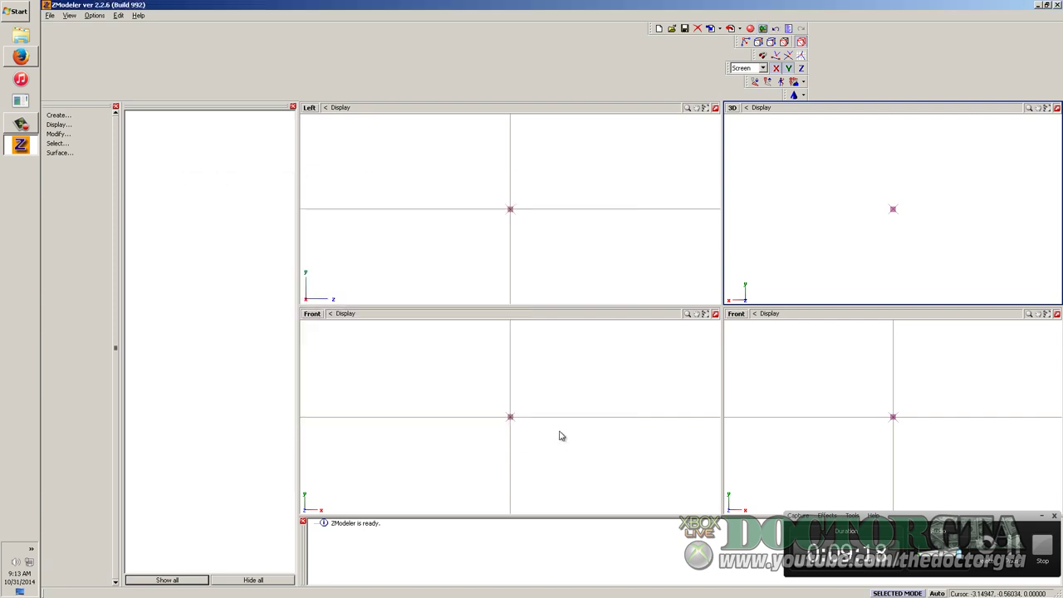
Reopen the Textures Browser, add every texture from the InfernusHD folder on the Desktop, and accept the list
{"action": "left_click", "coordinate": [763, 28]}
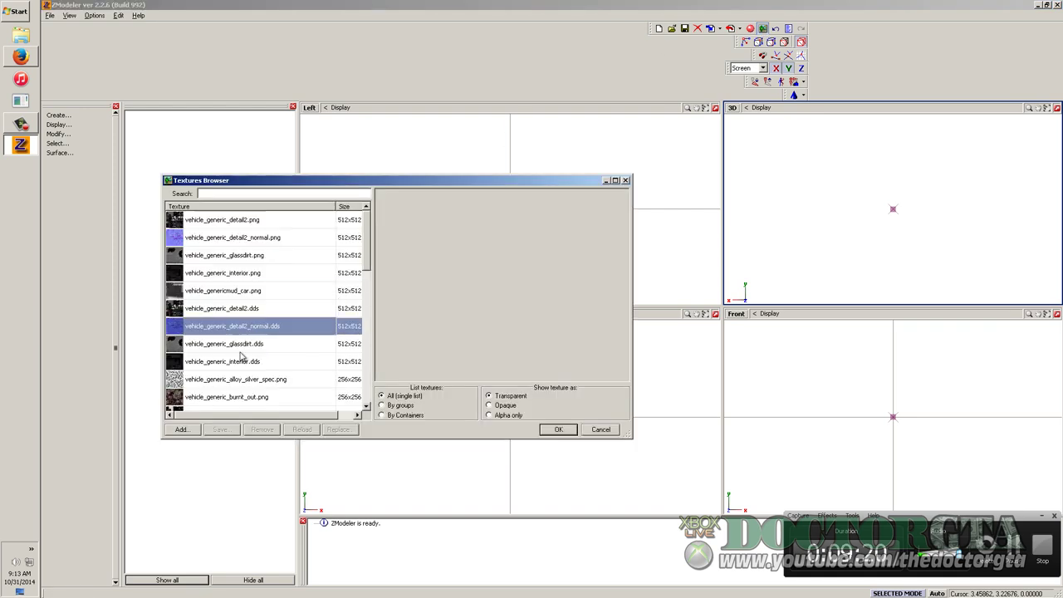
{"action": "left_click", "coordinate": [181, 430]}
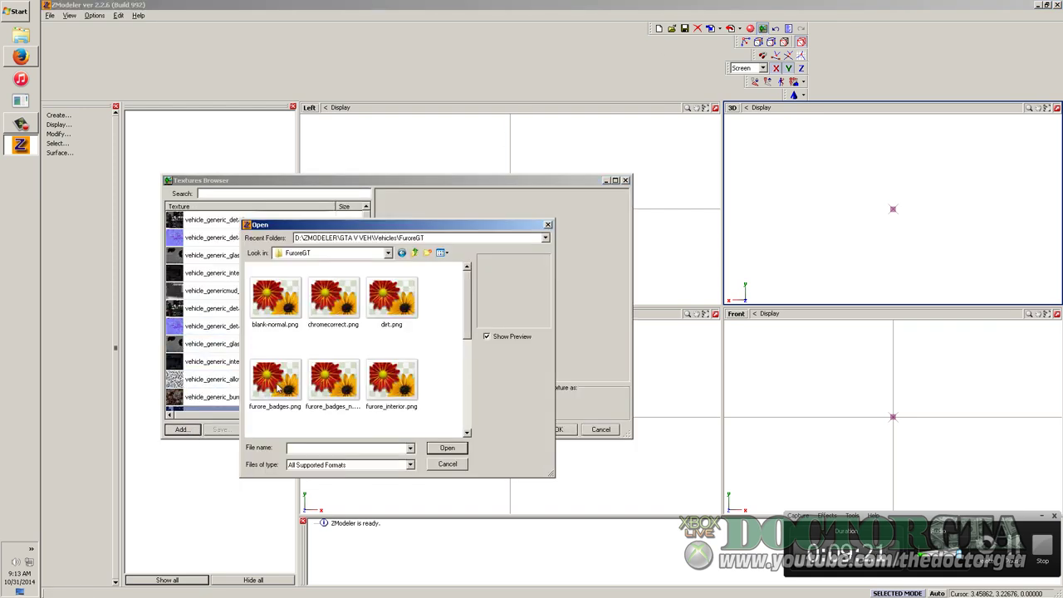
{"action": "left_click", "coordinate": [414, 254]}
{"action": "left_click", "coordinate": [414, 253]}
{"action": "left_click", "coordinate": [414, 254]}
{"action": "left_click", "coordinate": [414, 253]}
{"action": "left_click", "coordinate": [413, 253]}
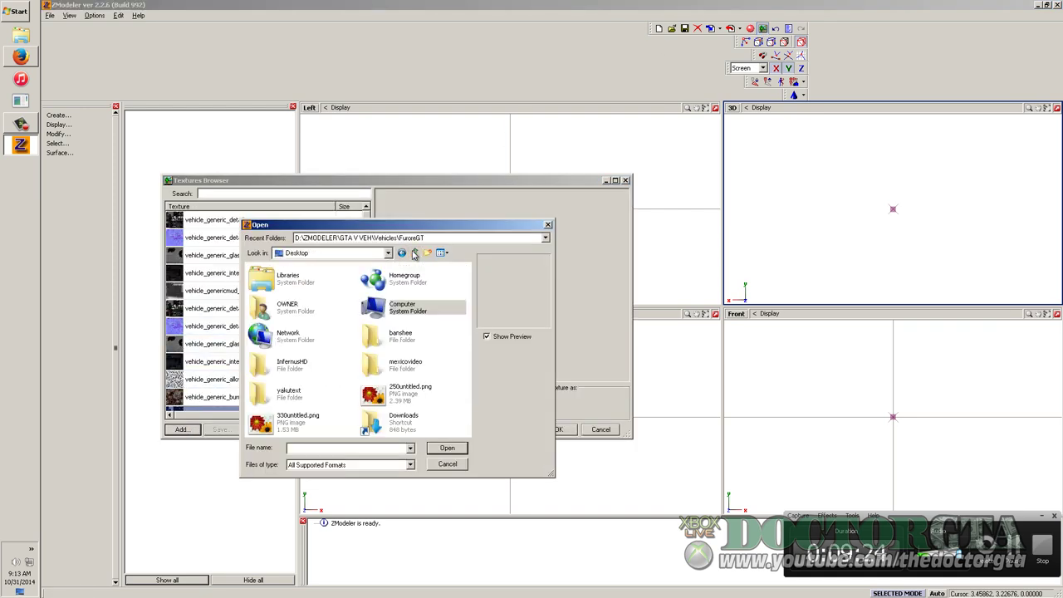
{"action": "double_click", "coordinate": [267, 366]}
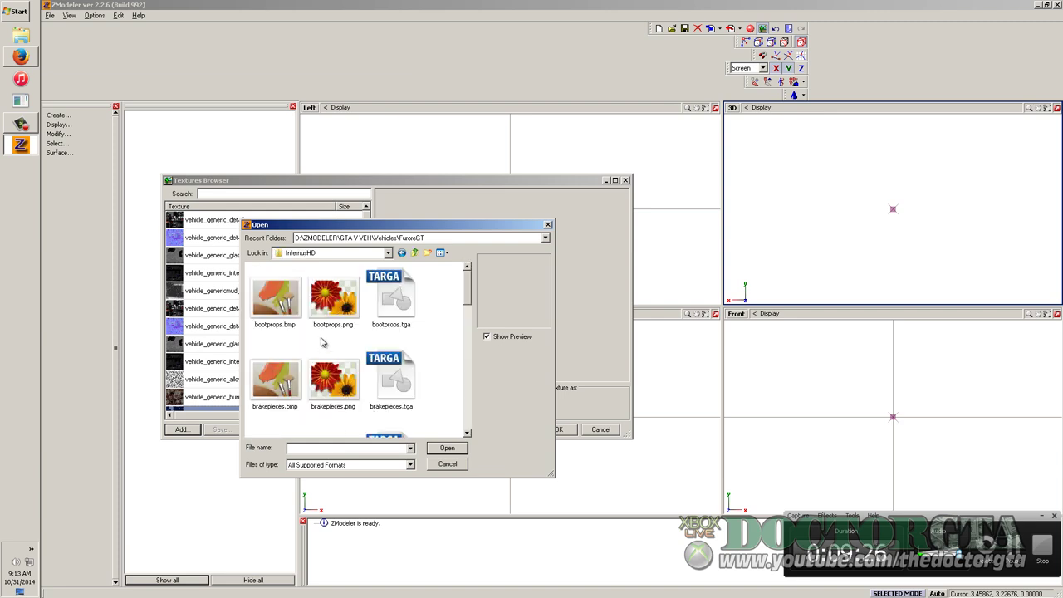
{"action": "key", "text": "ctrl+a"}
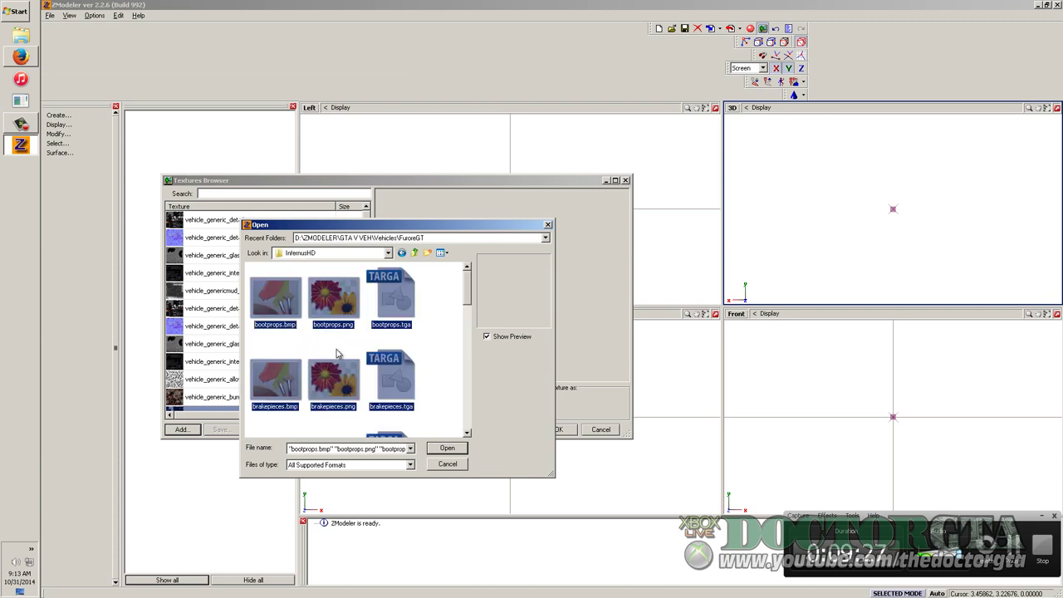
{"action": "left_click", "coordinate": [442, 449]}
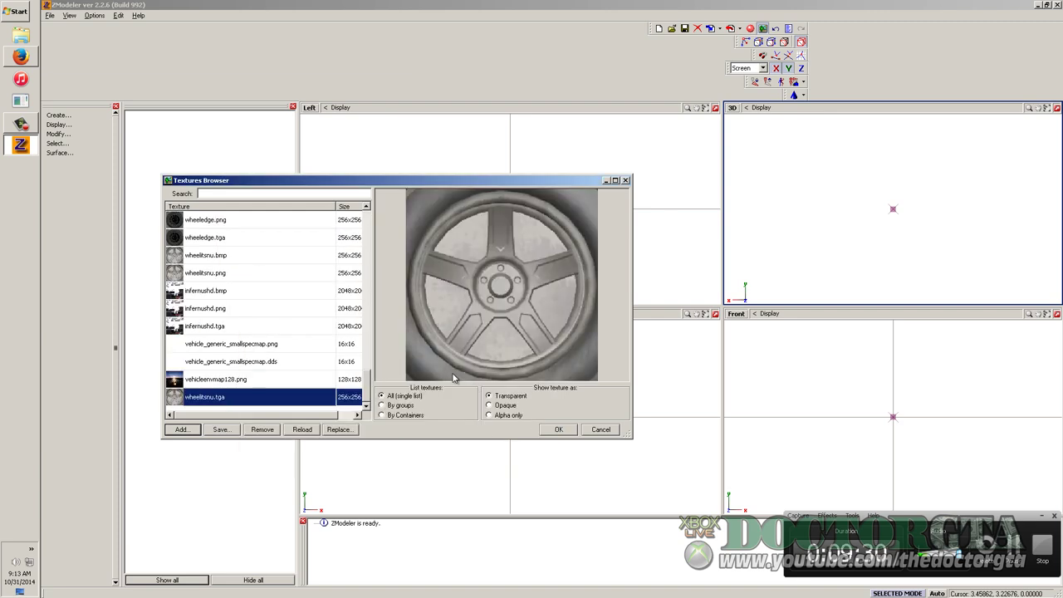
{"action": "left_click", "coordinate": [551, 432]}
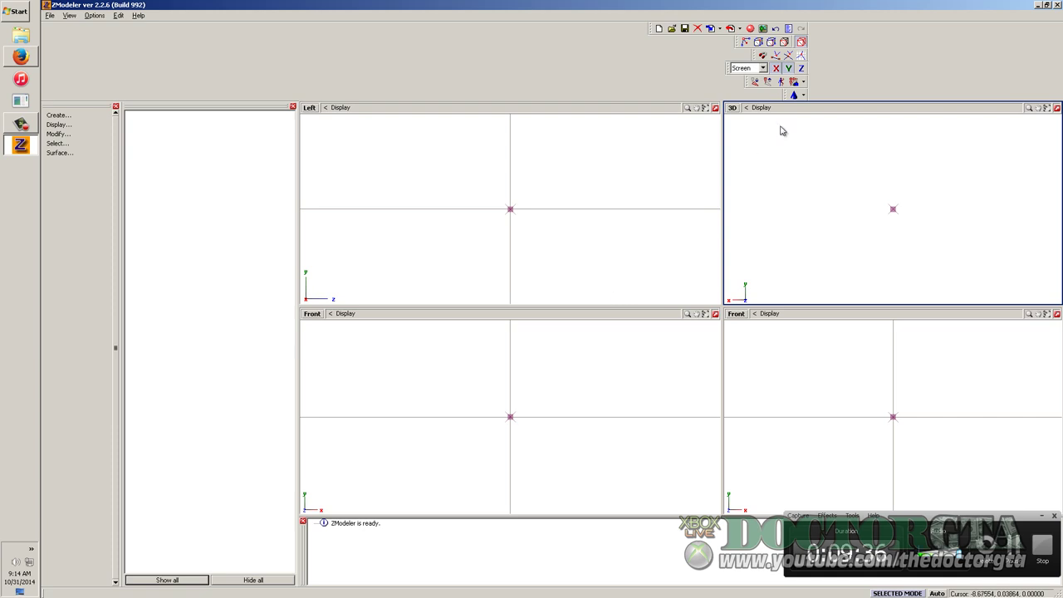
Import infernus.dff from the InfernusHD folder with DDS as the preferable texture format
{"action": "left_click", "coordinate": [710, 28]}
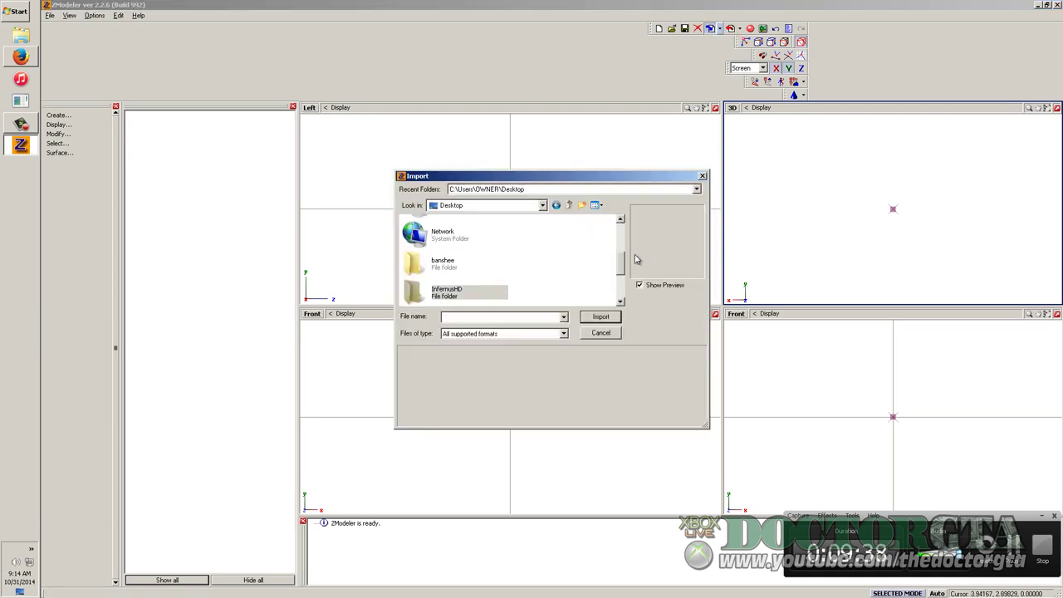
{"action": "scroll", "coordinate": [625, 262], "scroll_direction": "down", "scroll_amount": 3}
{"action": "scroll", "coordinate": [432, 262], "scroll_direction": "up", "scroll_amount": 2}
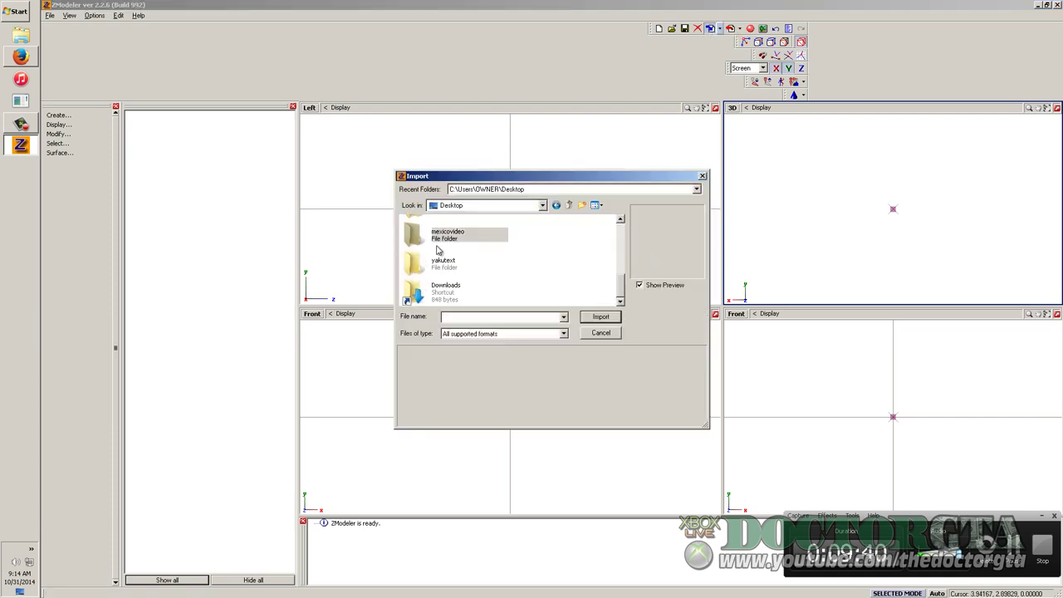
{"action": "double_click", "coordinate": [440, 283]}
{"action": "left_click", "coordinate": [430, 247]}
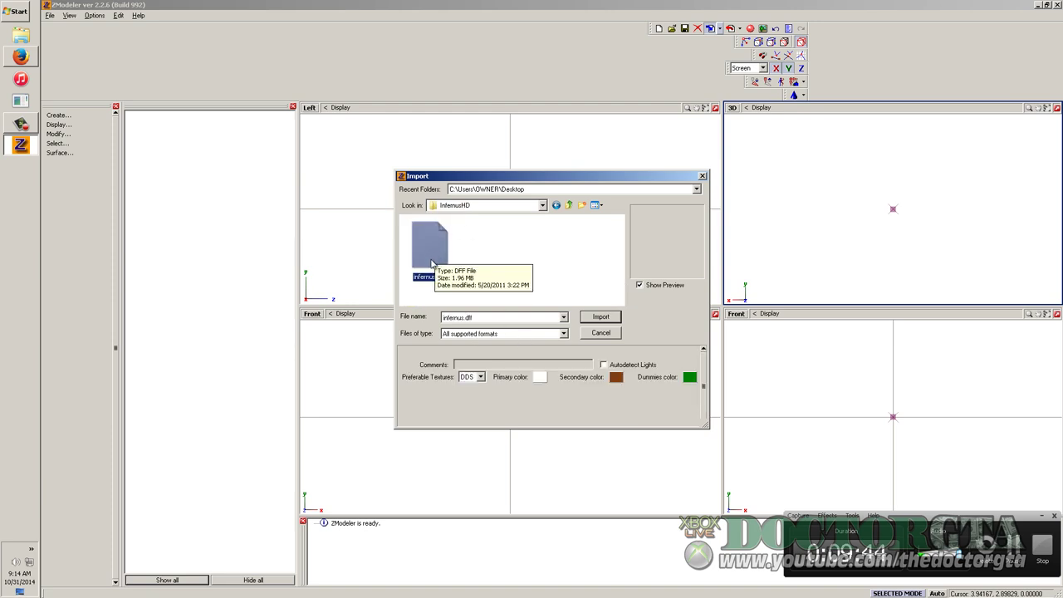
{"action": "left_click", "coordinate": [480, 377]}
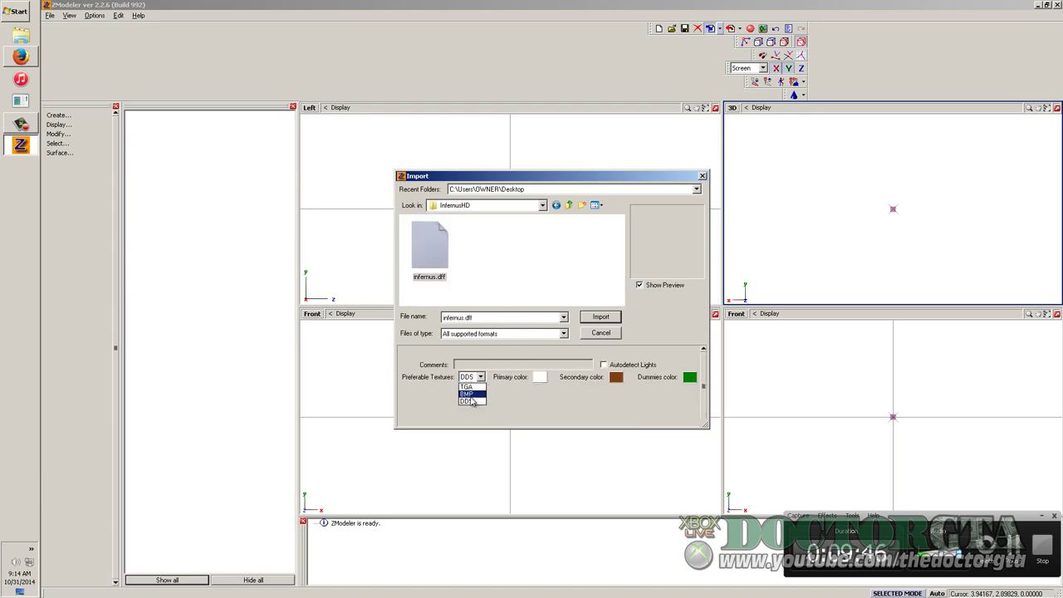
{"action": "left_click", "coordinate": [422, 266]}
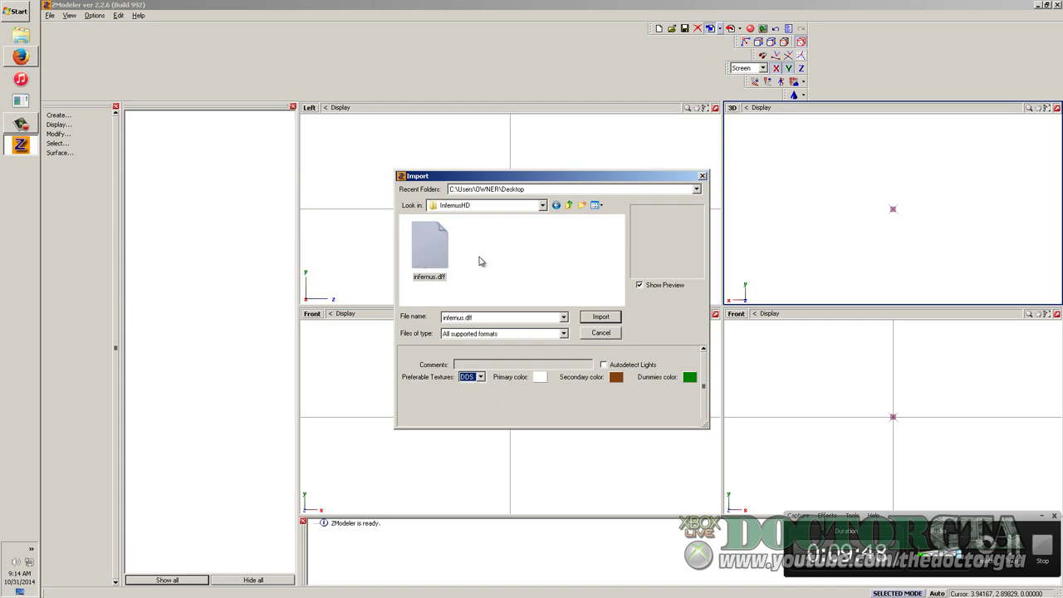
{"action": "left_click", "coordinate": [438, 251]}
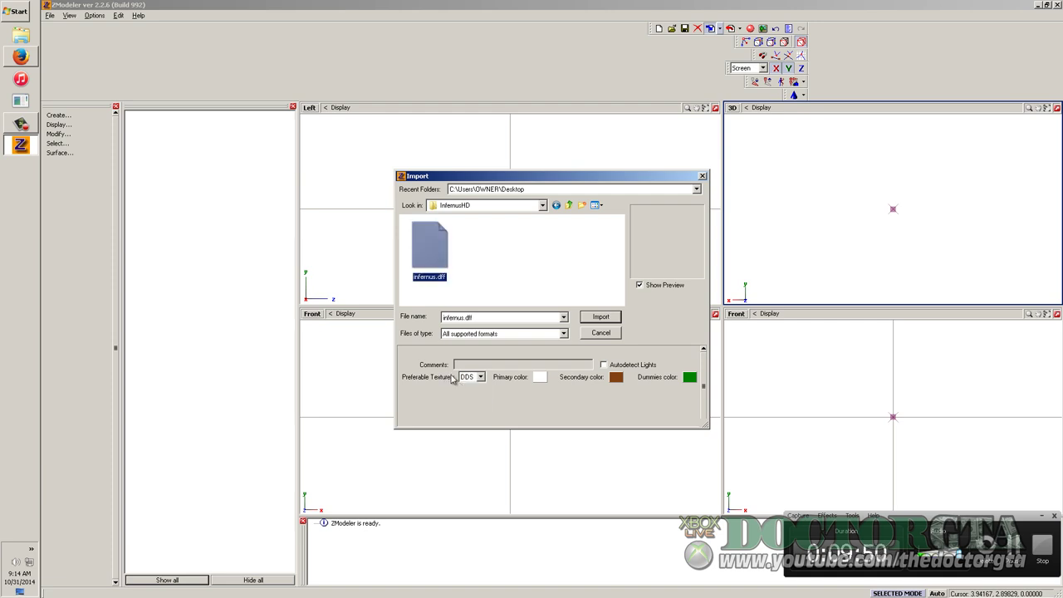
{"action": "left_click", "coordinate": [480, 377]}
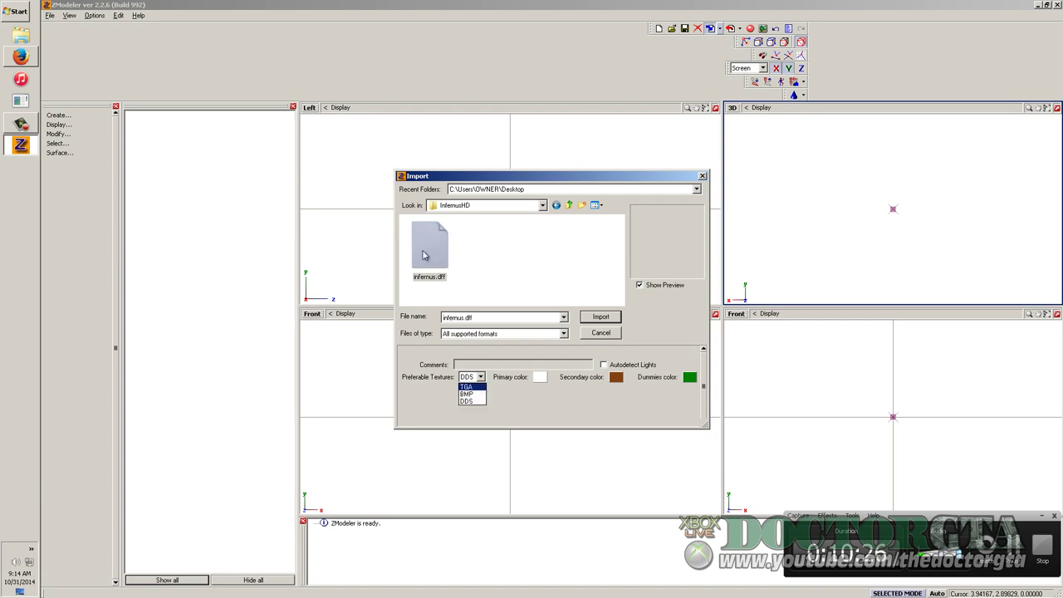
{"action": "left_click", "coordinate": [467, 402]}
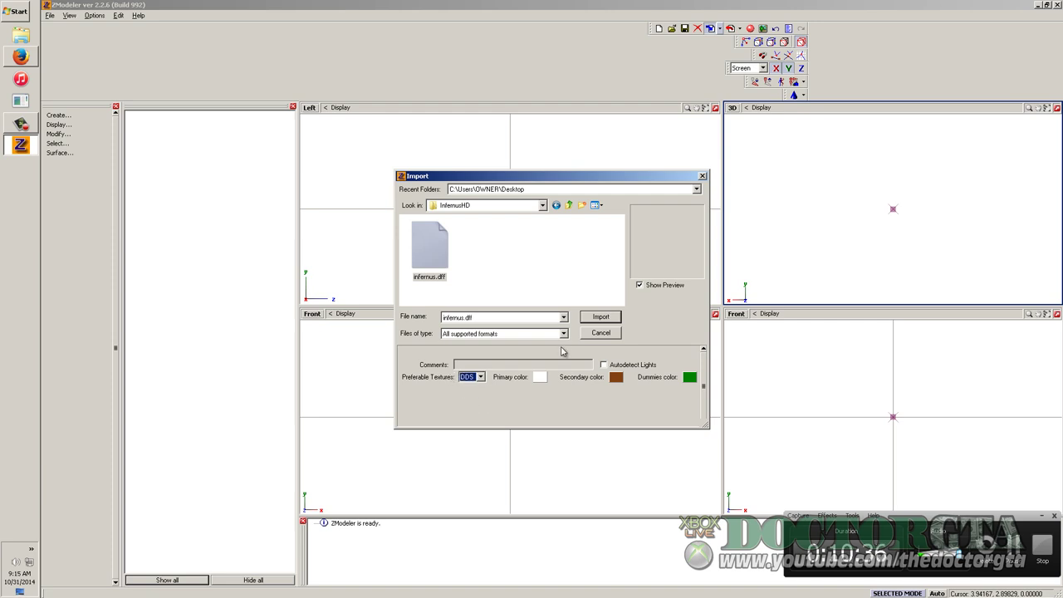
{"action": "left_click", "coordinate": [599, 316]}
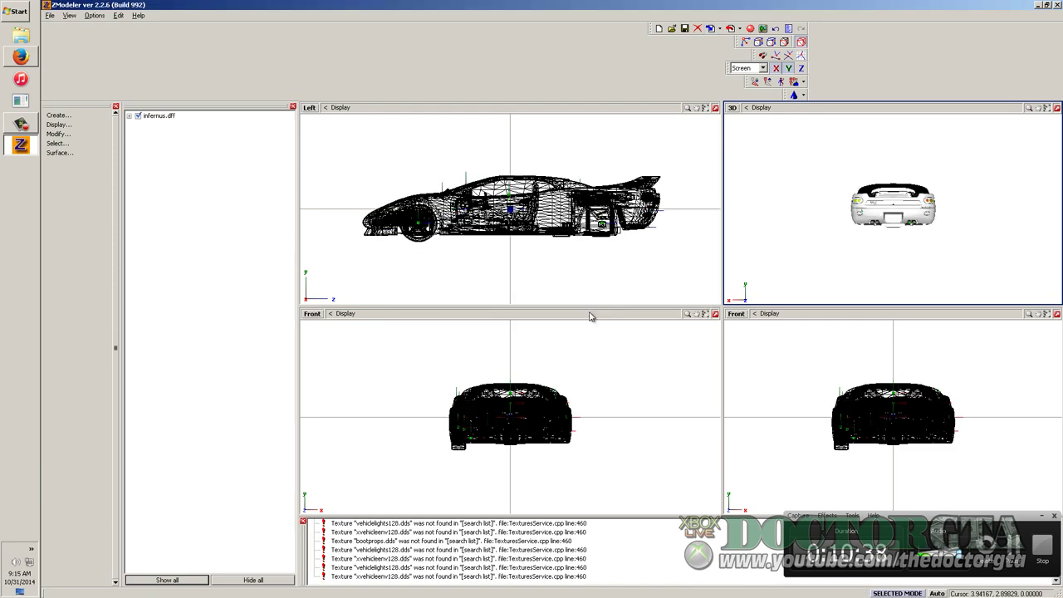
Inspect the imported car in the 3D view, review the texture messages in the log, and clear the log
{"action": "middle_click_drag", "start_coordinate": [956, 209], "coordinate": [807, 280]}
{"action": "left_click", "coordinate": [509, 555]}
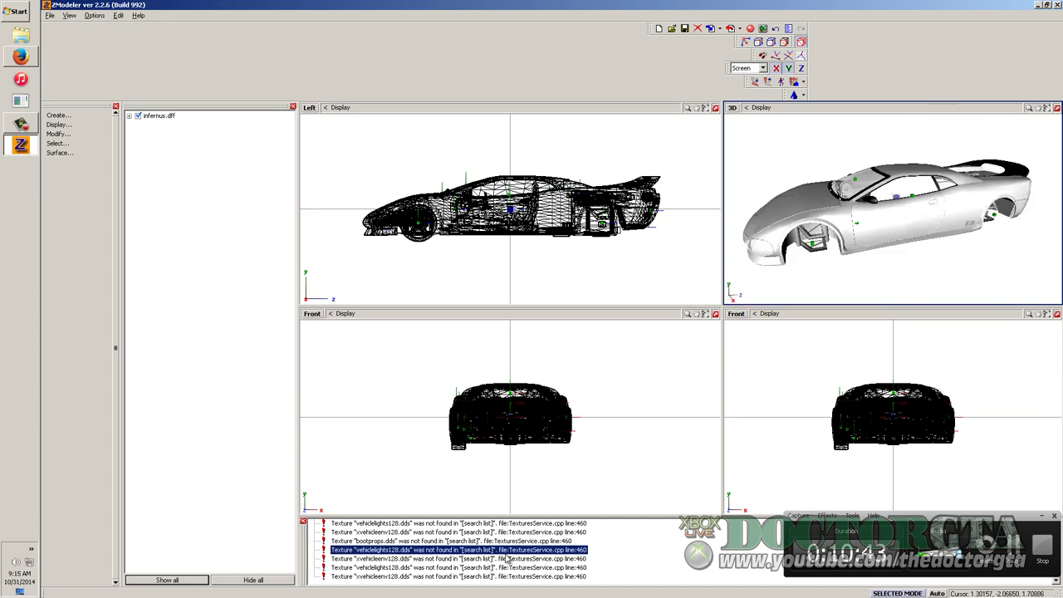
{"action": "scroll", "coordinate": [395, 560], "scroll_direction": "up", "scroll_amount": 3}
{"action": "scroll", "coordinate": [396, 560], "scroll_direction": "up", "scroll_amount": 5}
{"action": "right_click", "coordinate": [414, 546]}
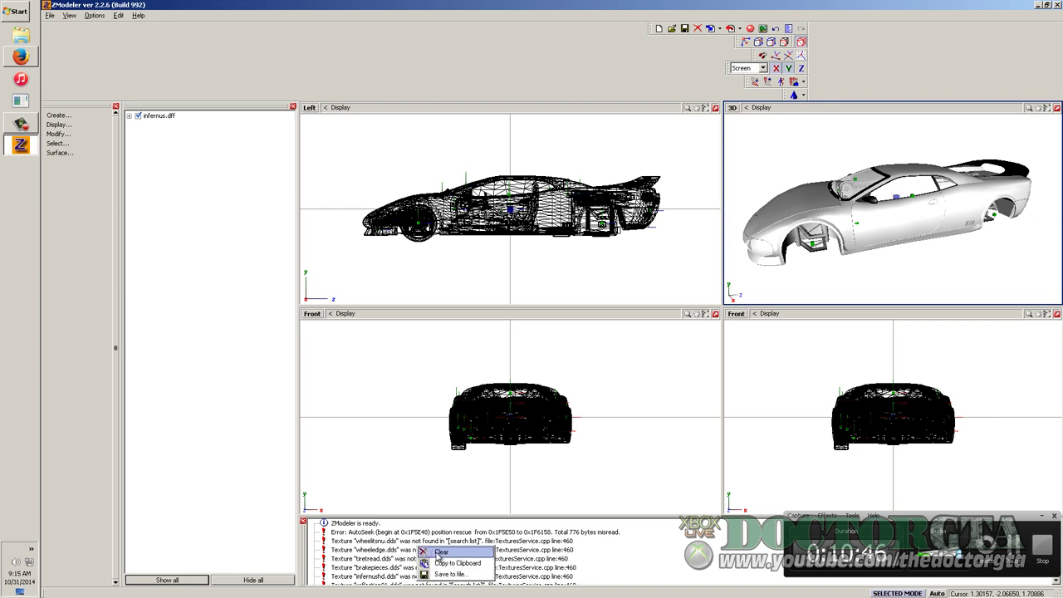
{"action": "left_click", "coordinate": [437, 554]}
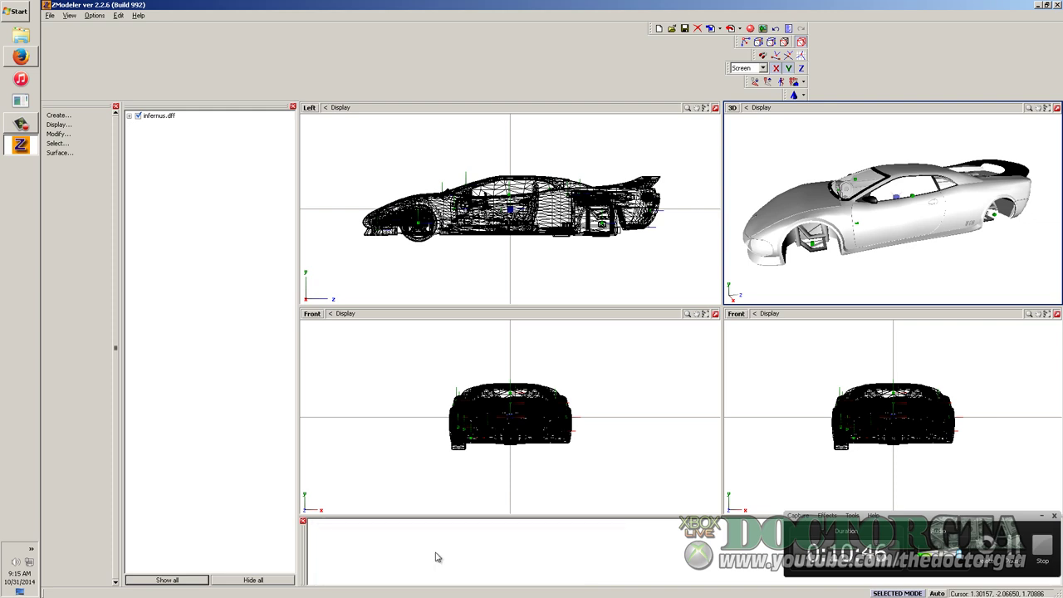
Undo the import of infernus.dff and check the loaded textures in the Textures Browser without changing them
{"action": "left_click", "coordinate": [776, 28]}
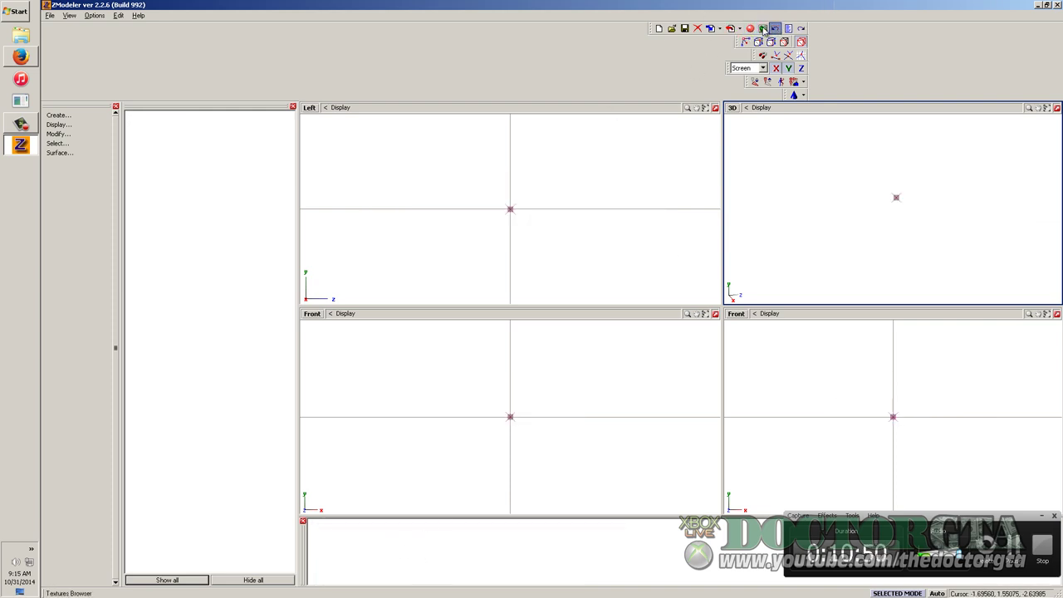
{"action": "left_click", "coordinate": [762, 29]}
{"action": "left_click", "coordinate": [598, 430]}
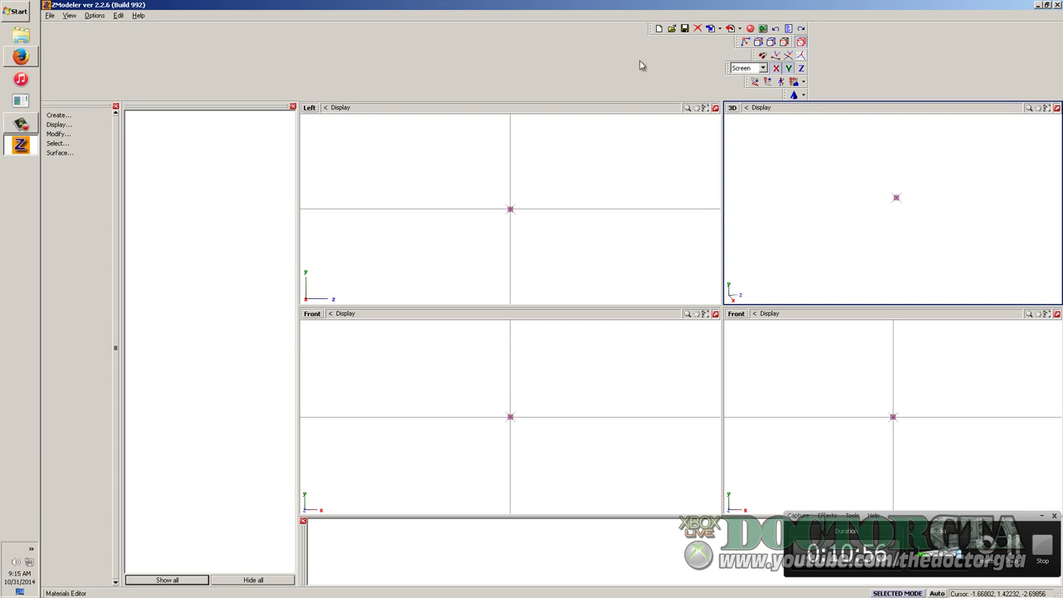
Launch OpenIV for the Windows version of Grand Theft Auto IV and open the vehiclesarkstate.img archive
{"action": "left_click", "coordinate": [18, 11]}
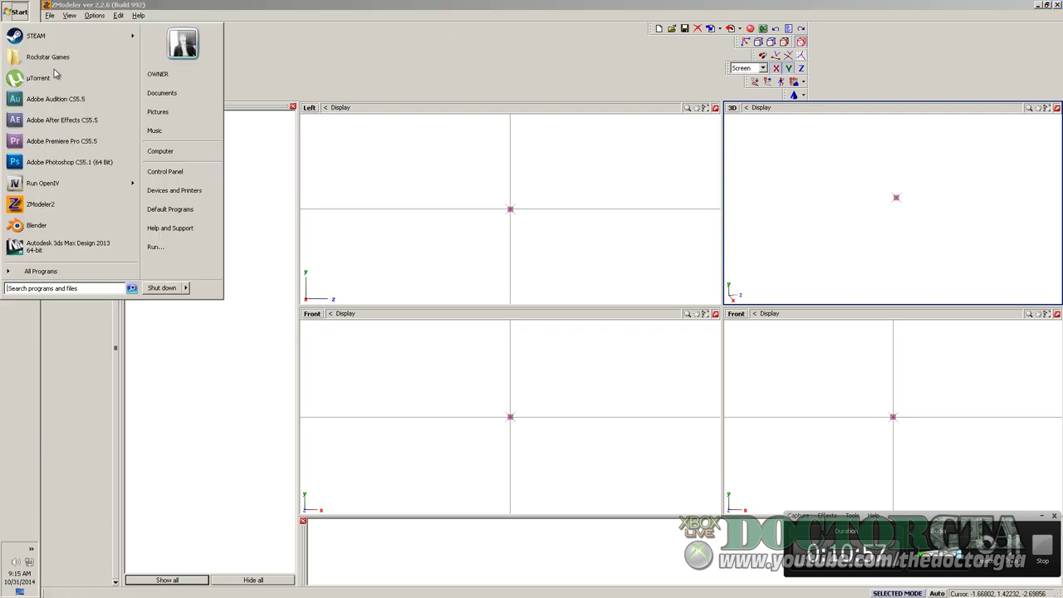
{"action": "left_click", "coordinate": [89, 193]}
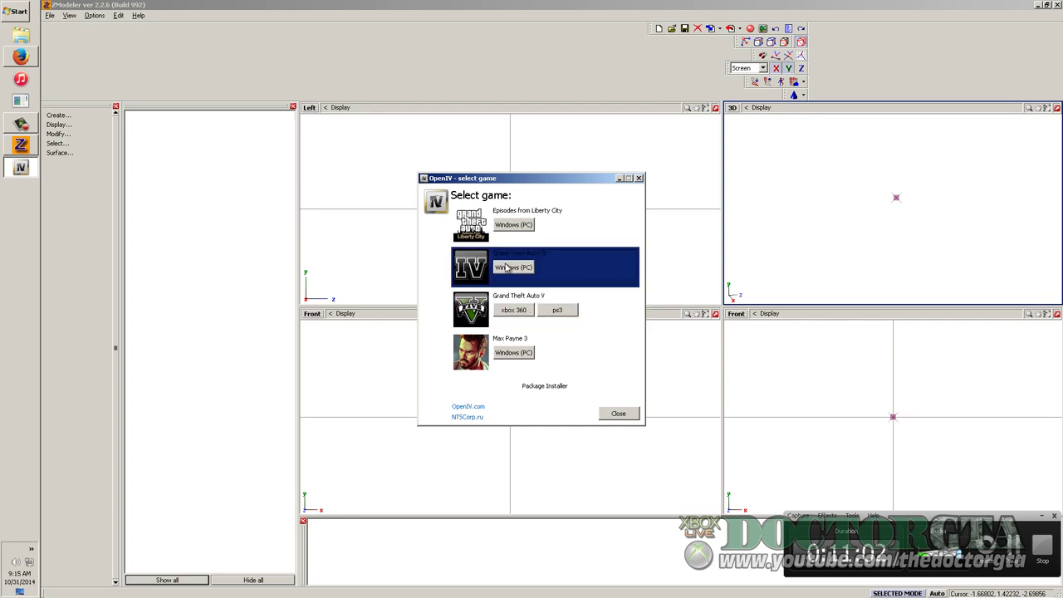
{"action": "left_click", "coordinate": [507, 267]}
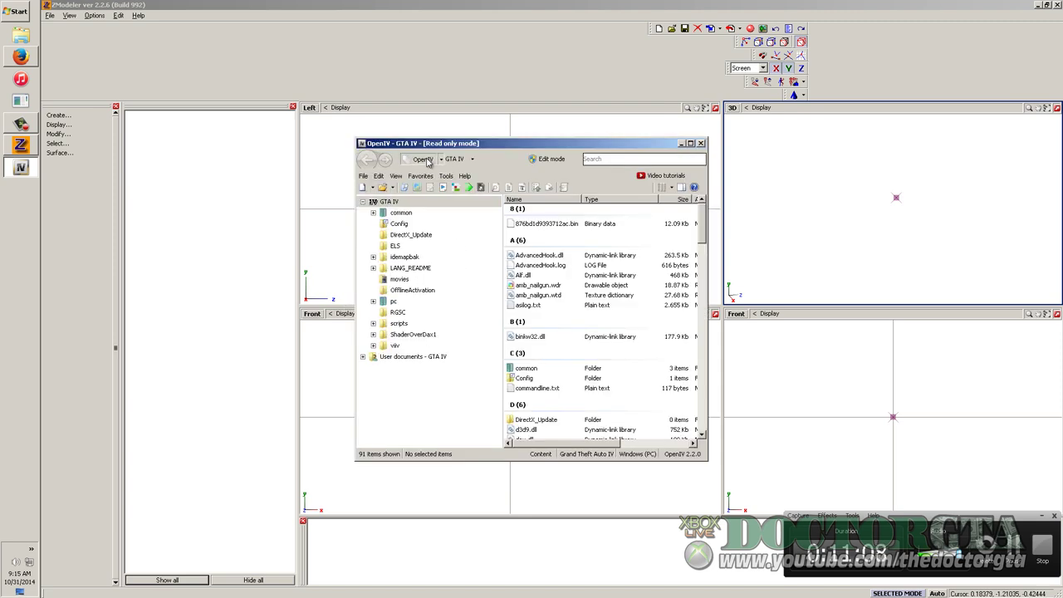
{"action": "left_click", "coordinate": [421, 158]}
{"action": "left_click", "coordinate": [454, 230]}
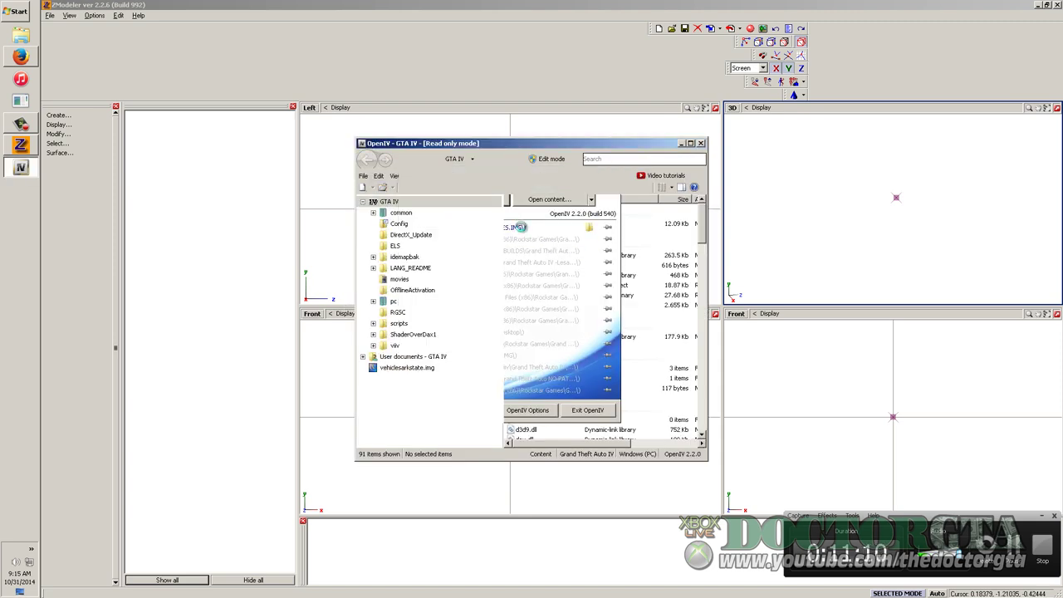
{"action": "scroll", "coordinate": [586, 374], "scroll_direction": "up", "scroll_amount": 5}
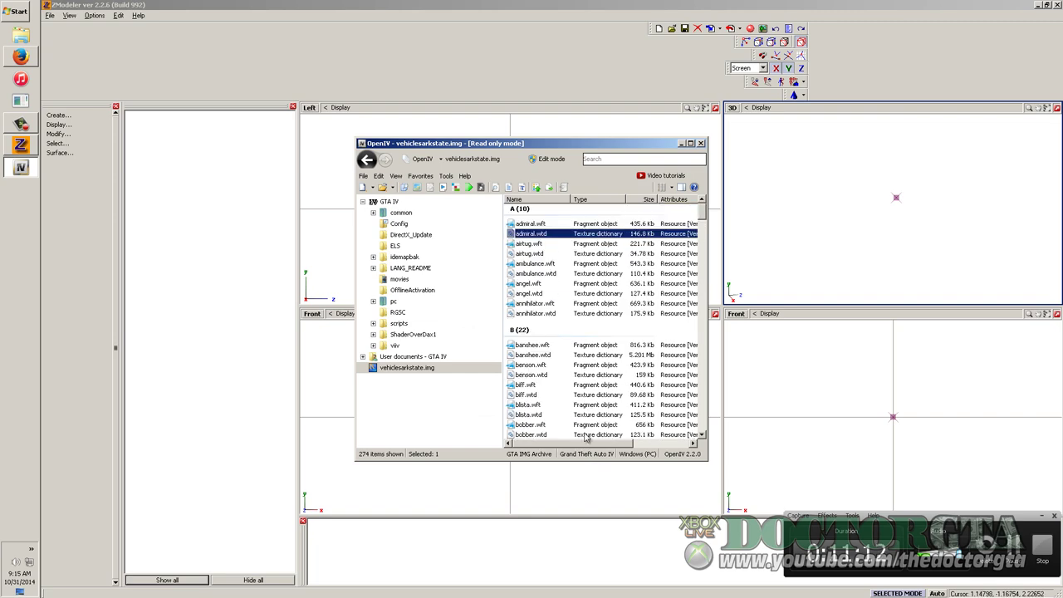
{"action": "left_click", "coordinate": [531, 294]}
{"action": "key", "text": "Return"}
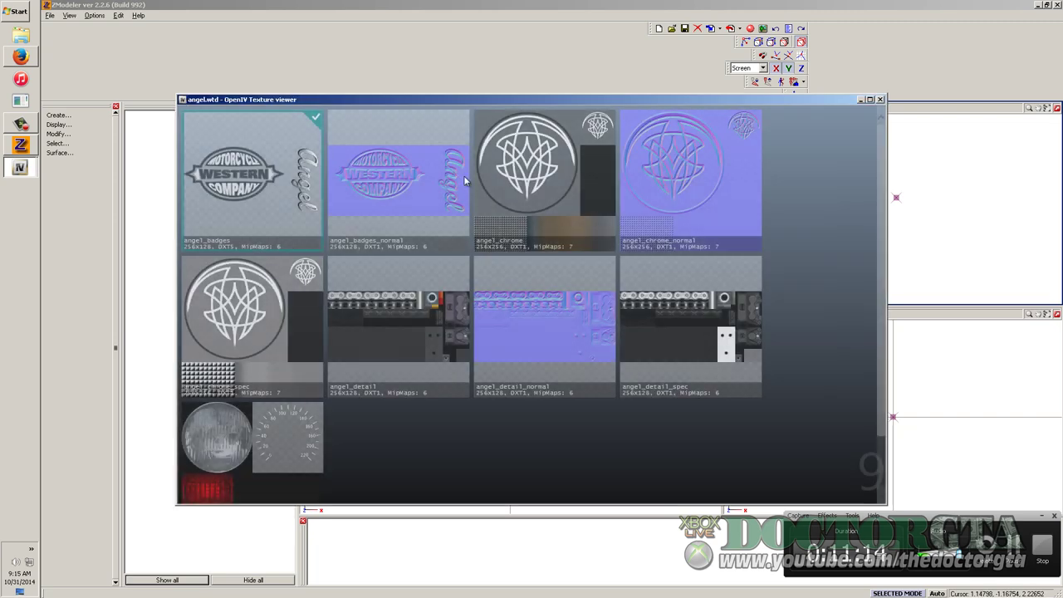
{"action": "key", "text": "Escape"}
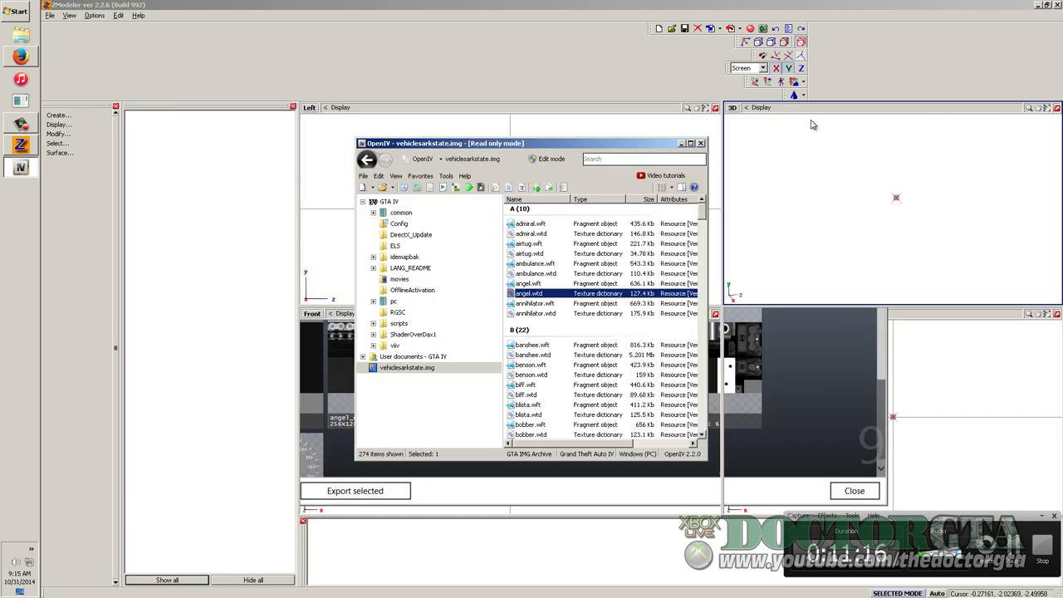
Enable edit mode for vehiclesarkstate.img and open angel.wtd in the texture editor
{"action": "left_click", "coordinate": [547, 159]}
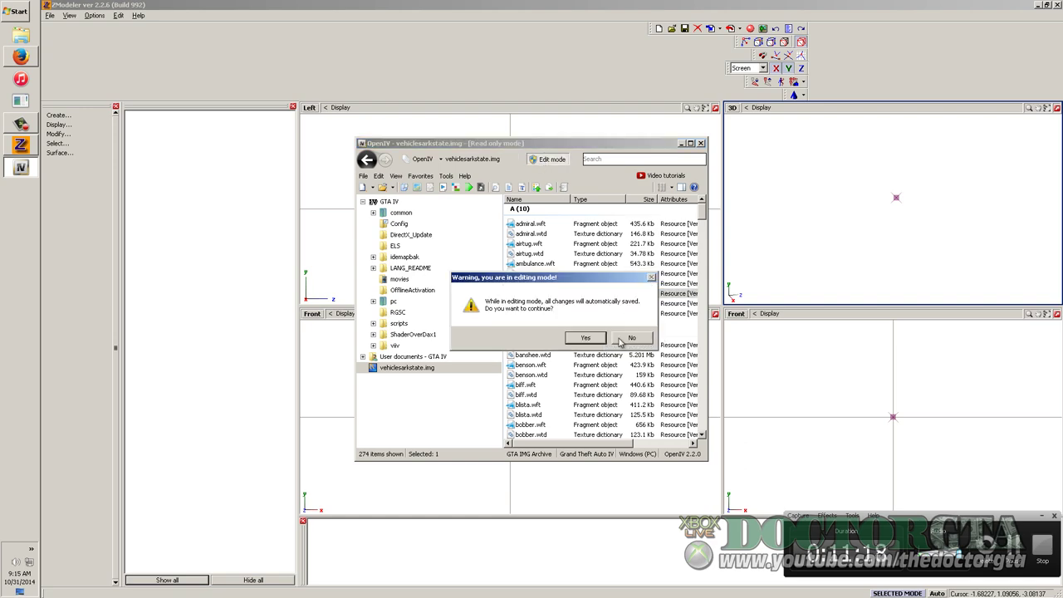
{"action": "left_click", "coordinate": [585, 338]}
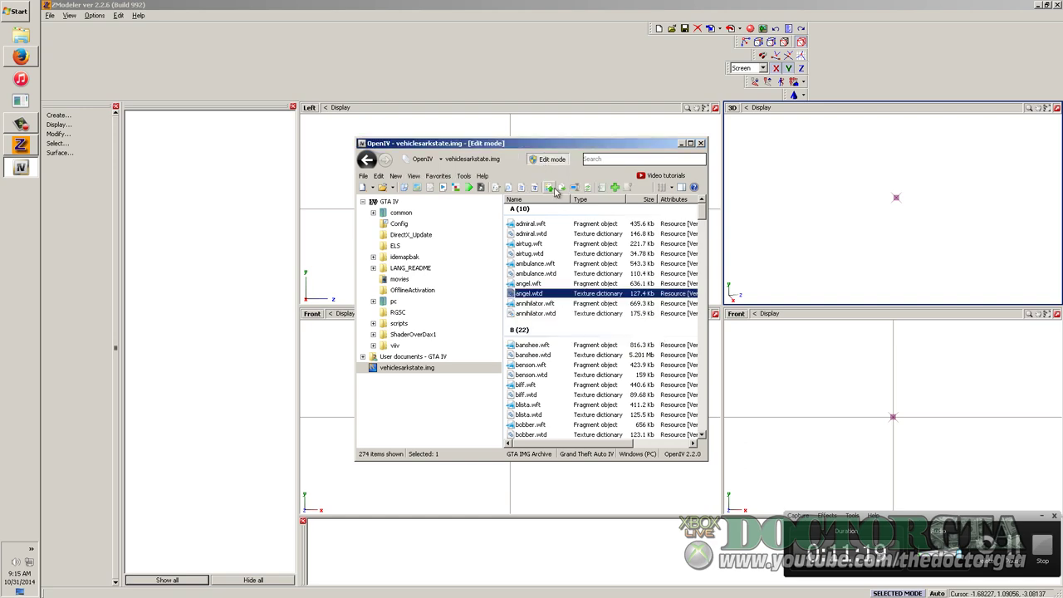
{"action": "double_click", "coordinate": [557, 296]}
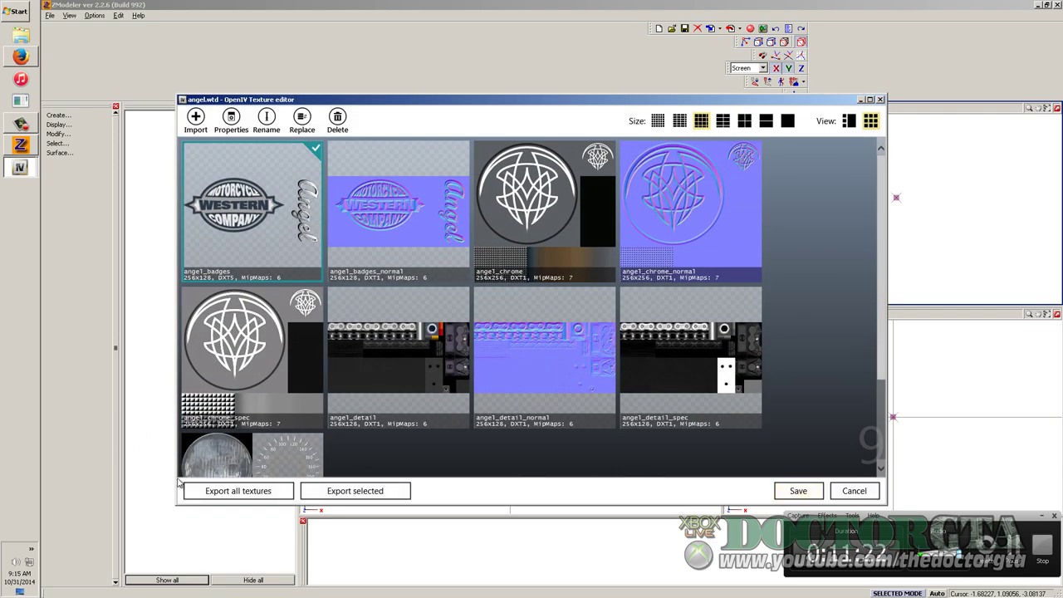
Delete every existing texture from angel.wtd, from angel_badges through angel_lights
{"action": "left_click", "coordinate": [338, 117]}
{"action": "left_click", "coordinate": [340, 117]}
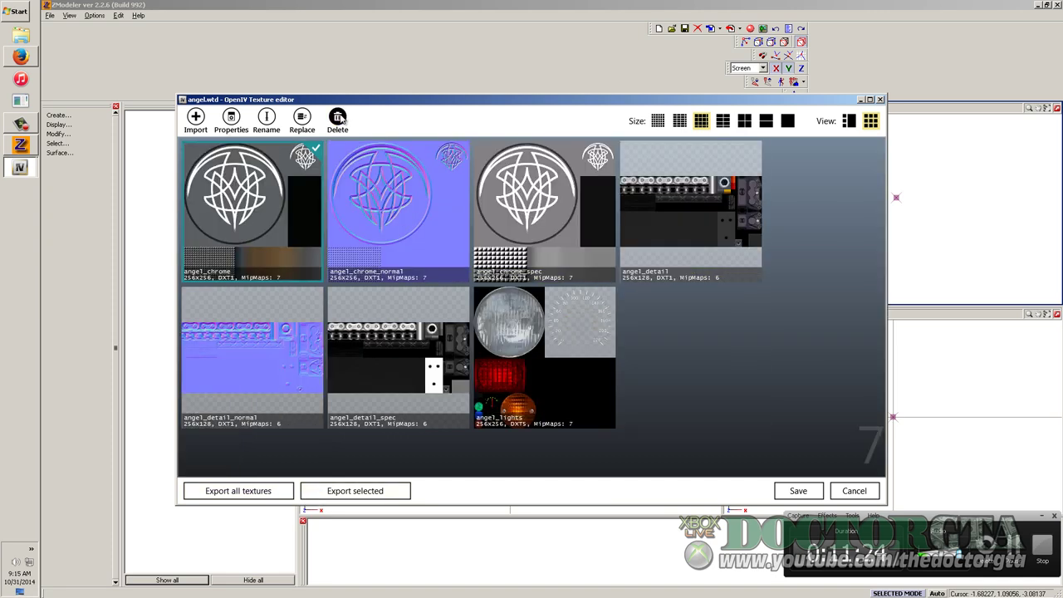
{"action": "left_click", "coordinate": [338, 117]}
{"action": "left_click", "coordinate": [338, 117]}
{"action": "left_click", "coordinate": [338, 117]}
{"action": "left_click", "coordinate": [338, 117]}
{"action": "left_click", "coordinate": [338, 117]}
{"action": "left_click", "coordinate": [338, 118]}
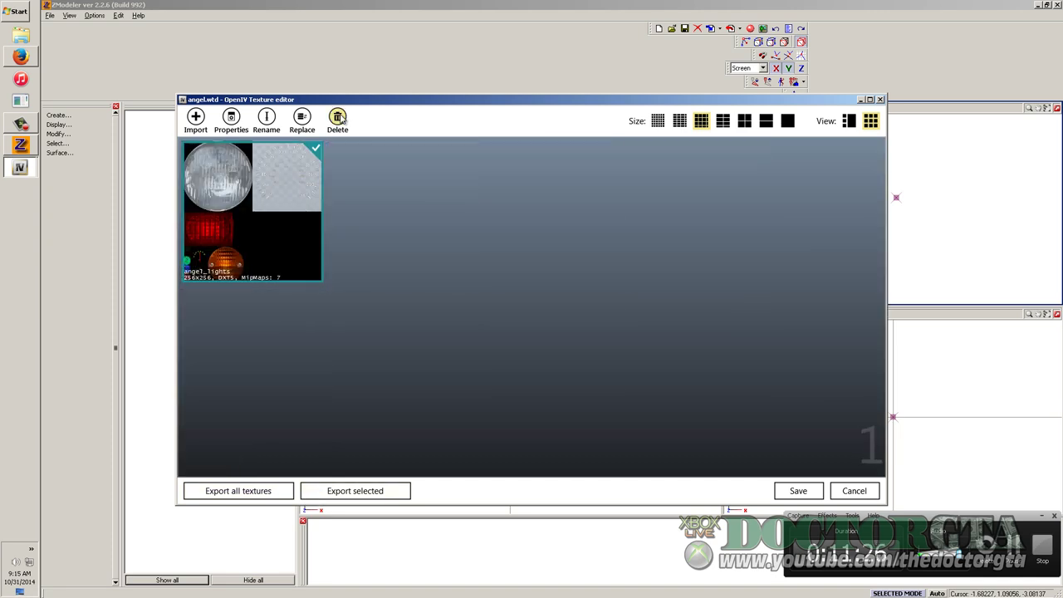
{"action": "left_click", "coordinate": [338, 117]}
Start a texture import into angel.wtd and open the InfernusHD folder on the Desktop
{"action": "left_click", "coordinate": [196, 117]}
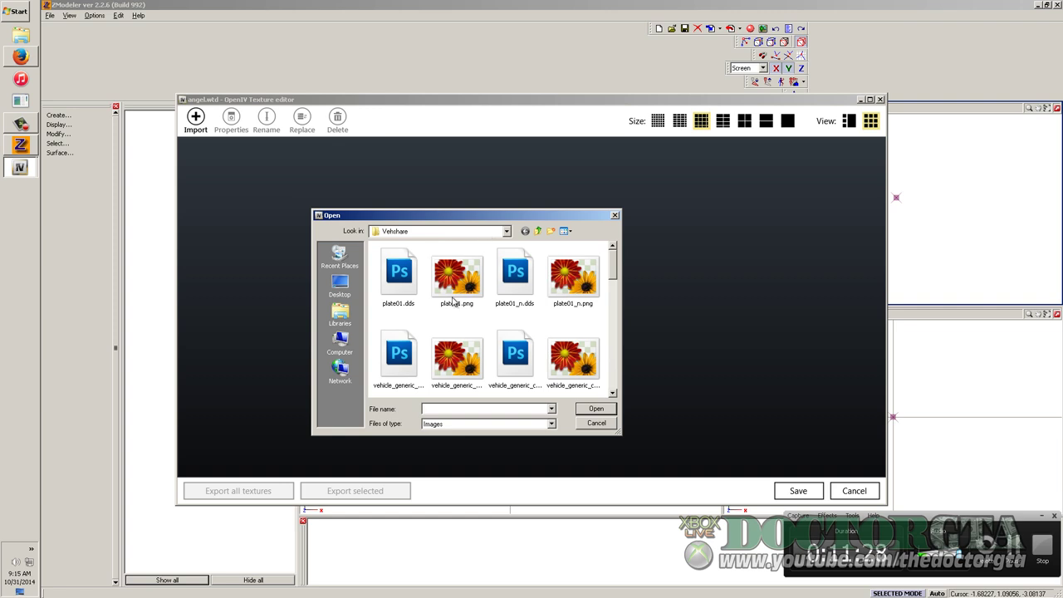
{"action": "left_click", "coordinate": [340, 286]}
{"action": "left_click", "coordinate": [494, 349]}
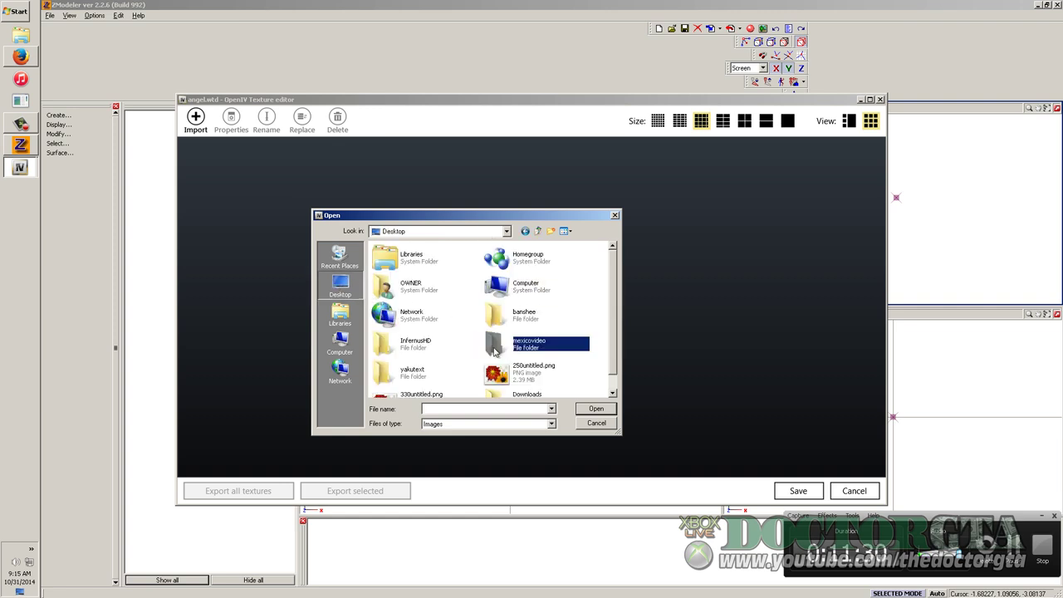
{"action": "double_click", "coordinate": [394, 339]}
{"action": "left_click", "coordinate": [407, 280]}
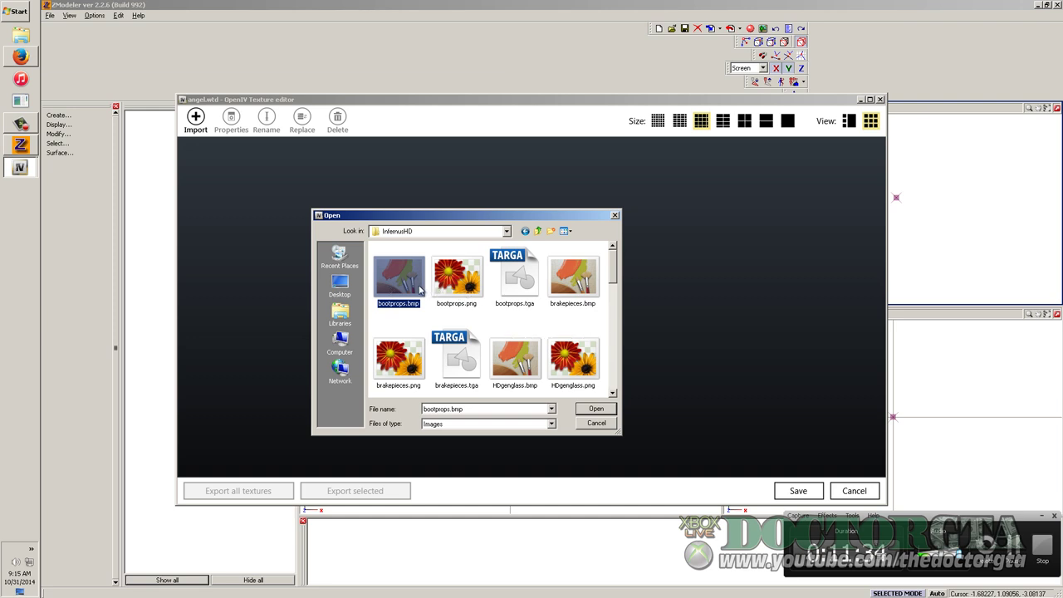
{"action": "left_click", "coordinate": [579, 292], "text": "ctrl"}
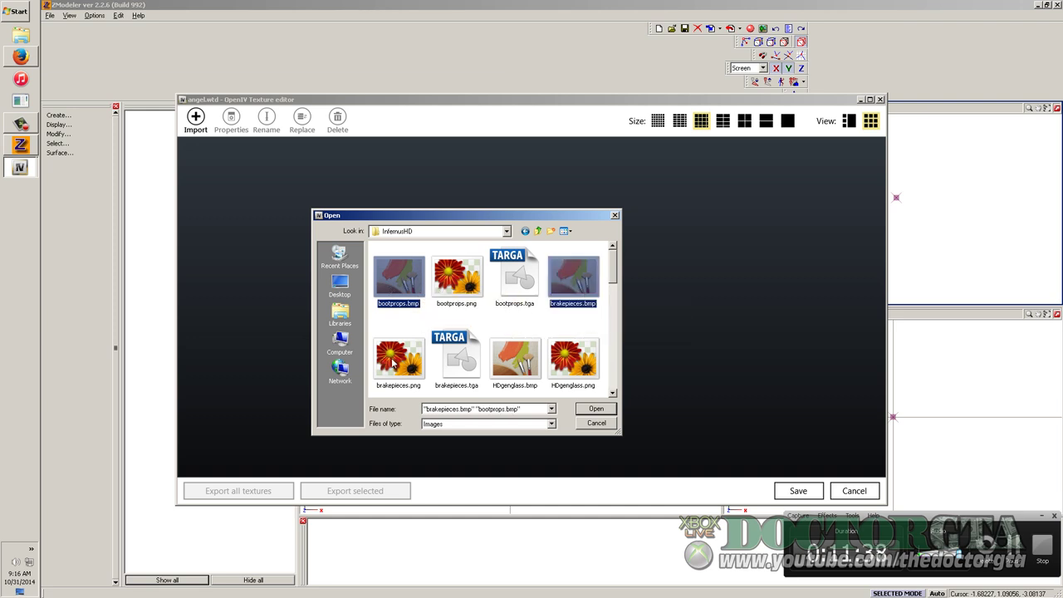
Import only the PNG version of each texture in the InfernusHD folder, from bootprops.png through wheelitsnu.png
{"action": "left_click", "coordinate": [452, 280]}
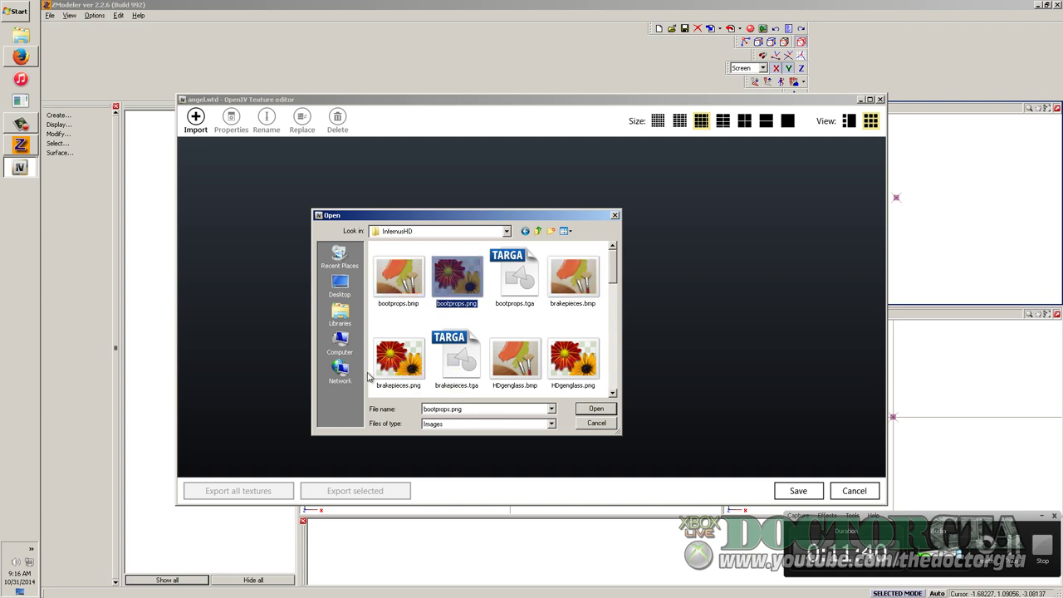
{"action": "left_click", "coordinate": [415, 361], "text": "ctrl"}
{"action": "left_click", "coordinate": [573, 363], "text": "ctrl"}
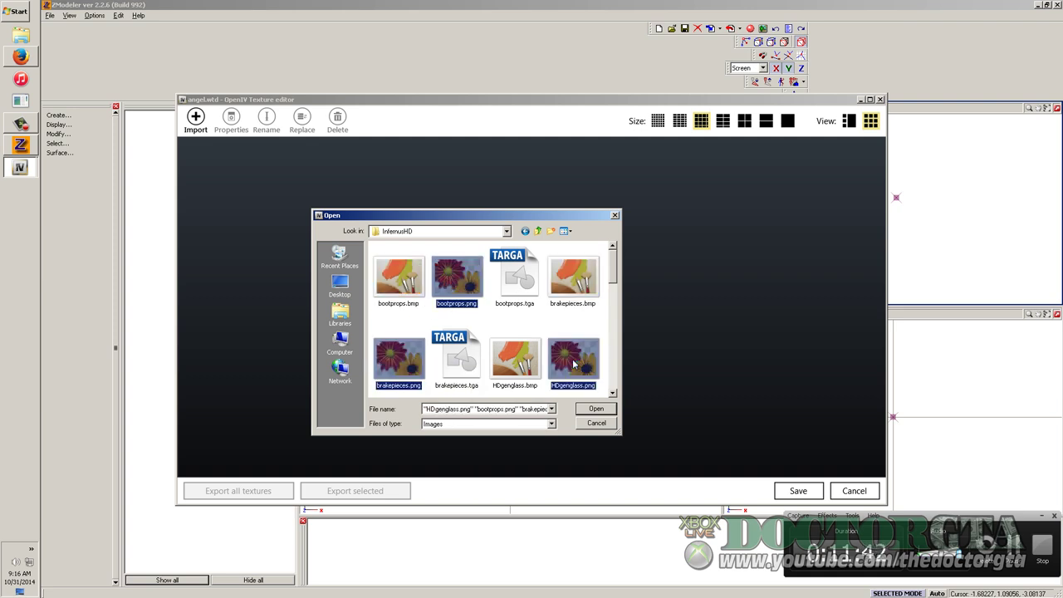
{"action": "scroll", "coordinate": [573, 363], "scroll_direction": "down", "scroll_amount": 1}
{"action": "left_click", "coordinate": [514, 365], "text": "ctrl"}
{"action": "scroll", "coordinate": [514, 366], "scroll_direction": "down", "scroll_amount": 1}
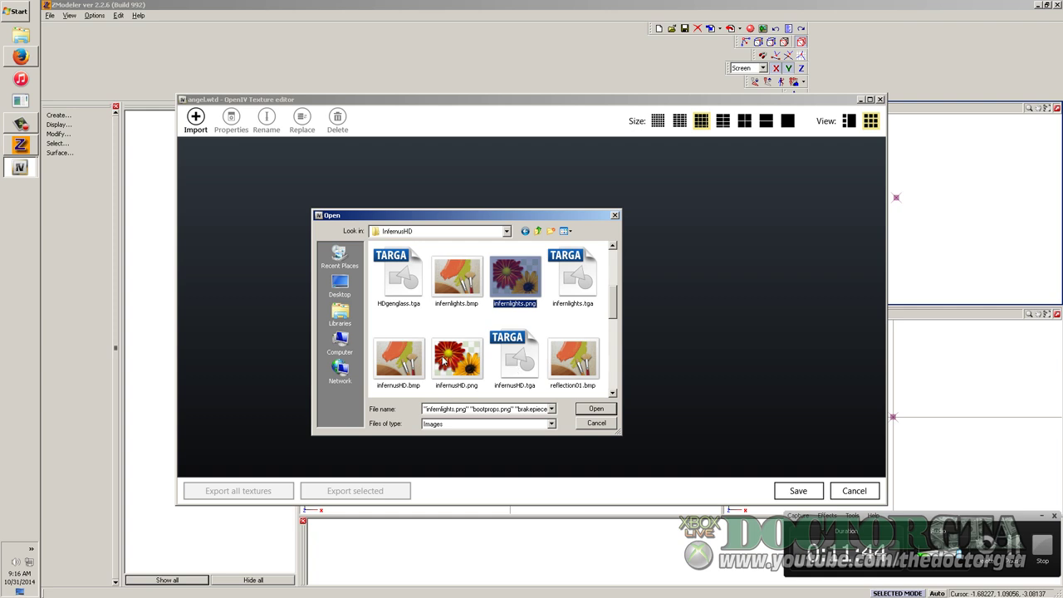
{"action": "left_click", "coordinate": [446, 362], "text": "ctrl"}
{"action": "scroll", "coordinate": [448, 363], "scroll_direction": "down", "scroll_amount": 1}
{"action": "left_click", "coordinate": [568, 364], "text": "ctrl"}
{"action": "left_click", "coordinate": [420, 353], "text": "ctrl"}
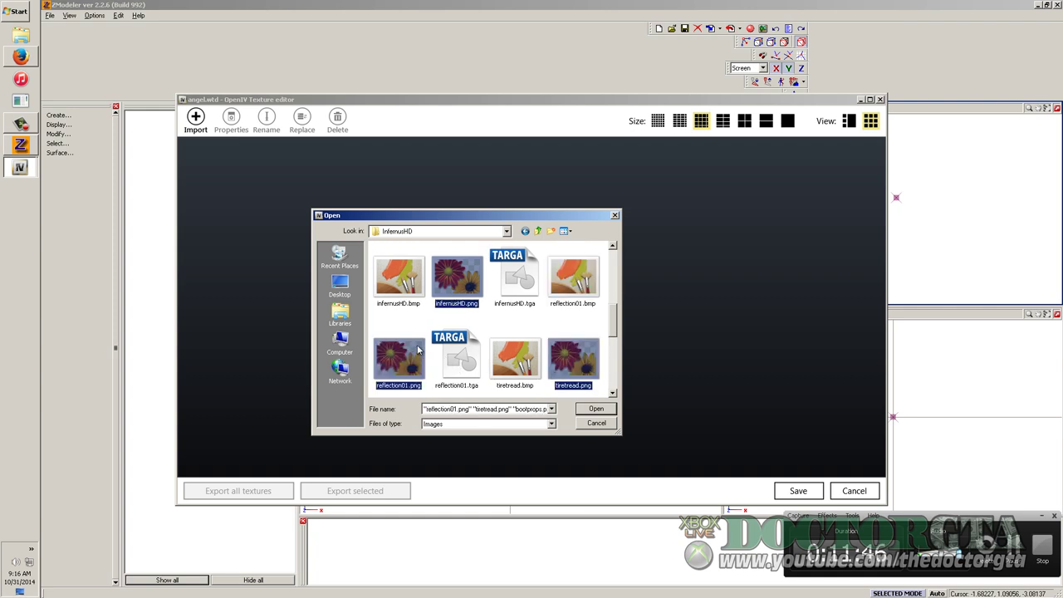
{"action": "scroll", "coordinate": [424, 349], "scroll_direction": "down", "scroll_amount": 2}
{"action": "left_click", "coordinate": [440, 353], "text": "ctrl"}
{"action": "left_click", "coordinate": [501, 282], "text": "ctrl"}
{"action": "scroll", "coordinate": [496, 323], "scroll_direction": "down", "scroll_amount": 1}
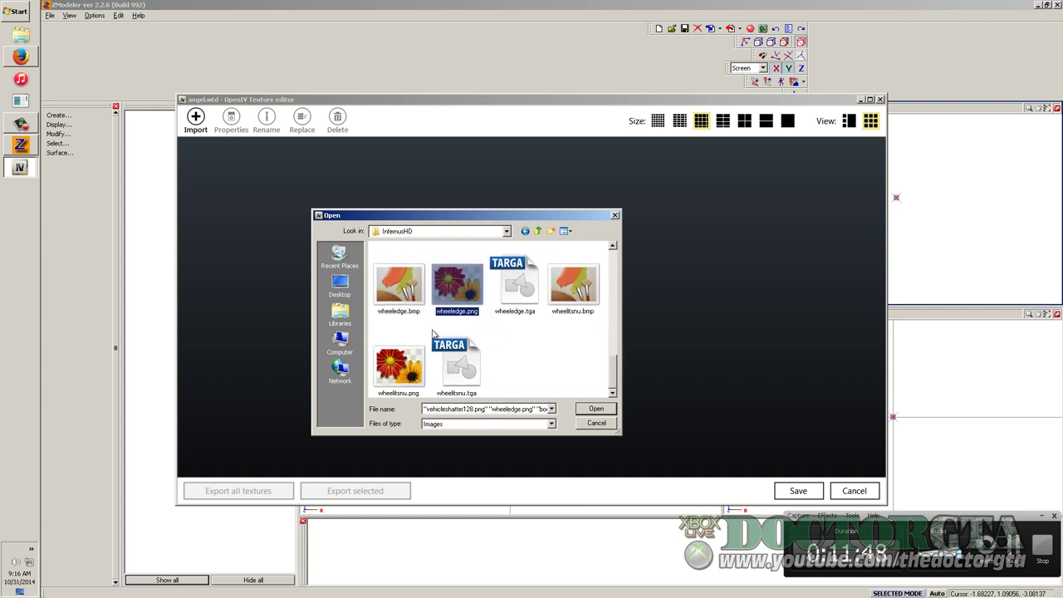
{"action": "left_click", "coordinate": [403, 364], "text": "ctrl"}
{"action": "scroll", "coordinate": [461, 353], "scroll_direction": "up", "scroll_amount": 2}
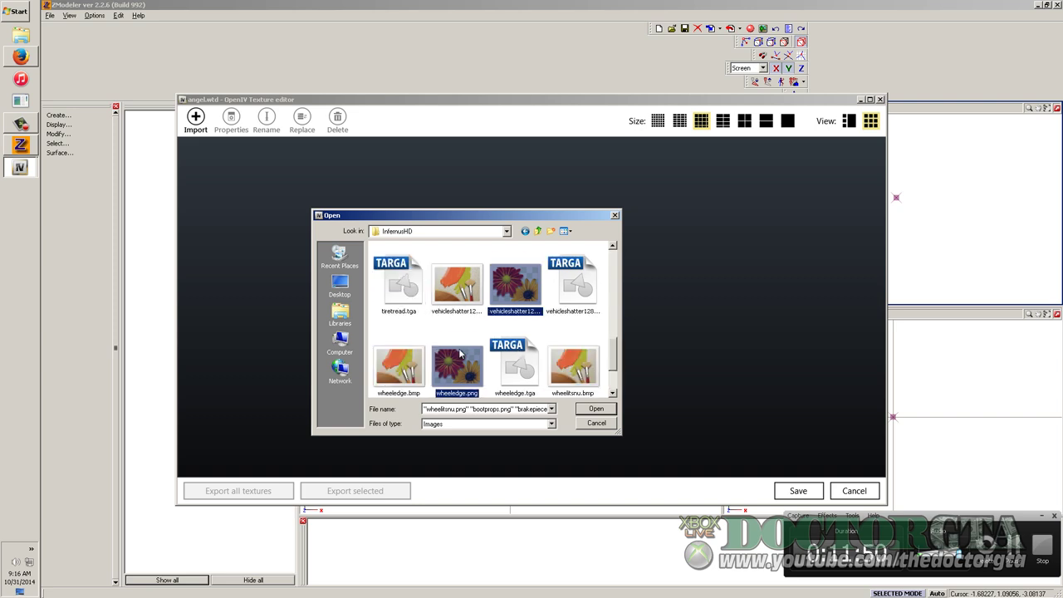
{"action": "scroll", "coordinate": [461, 353], "scroll_direction": "up", "scroll_amount": 6}
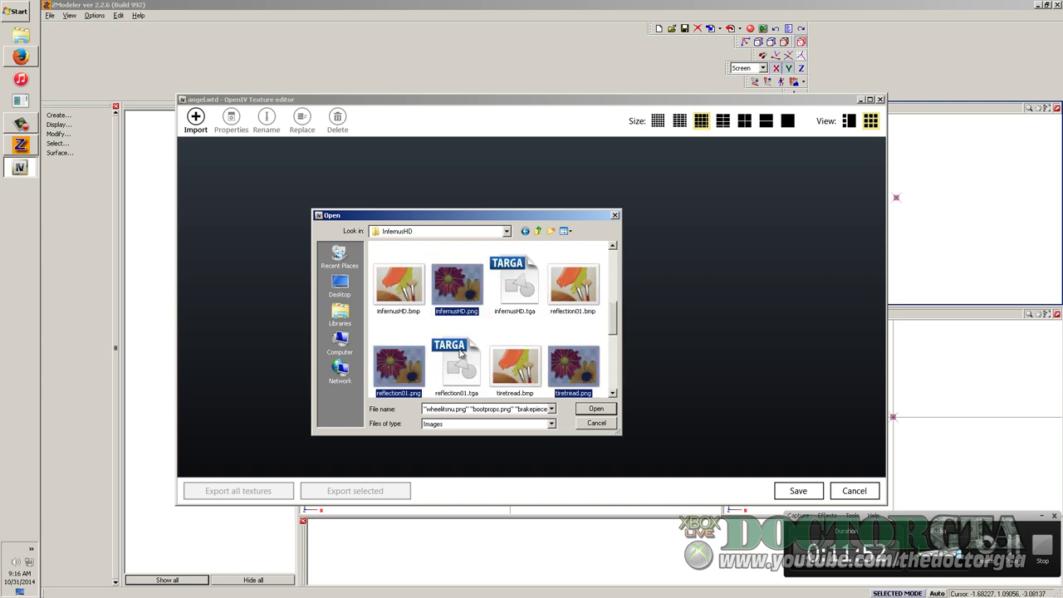
{"action": "left_click", "coordinate": [595, 409]}
{"action": "left_click", "coordinate": [554, 364]}
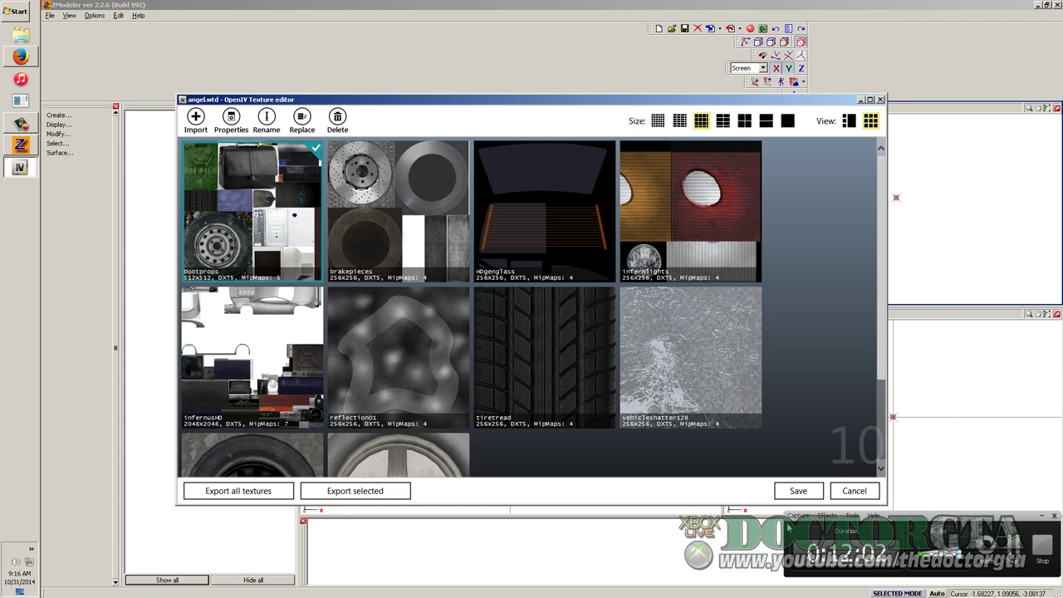
Export all textures as DirectDraw Surface (*.dds) files to the InfernusHD folder on the Desktop, and close OpenIV without saving angel.wtd
{"action": "left_click", "coordinate": [227, 493]}
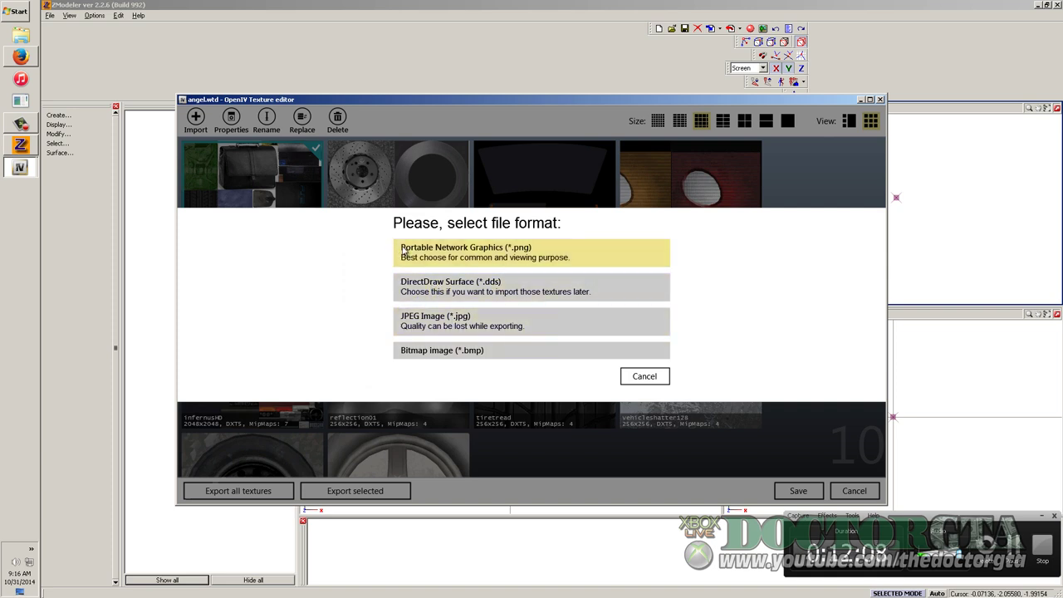
{"action": "left_click", "coordinate": [453, 289]}
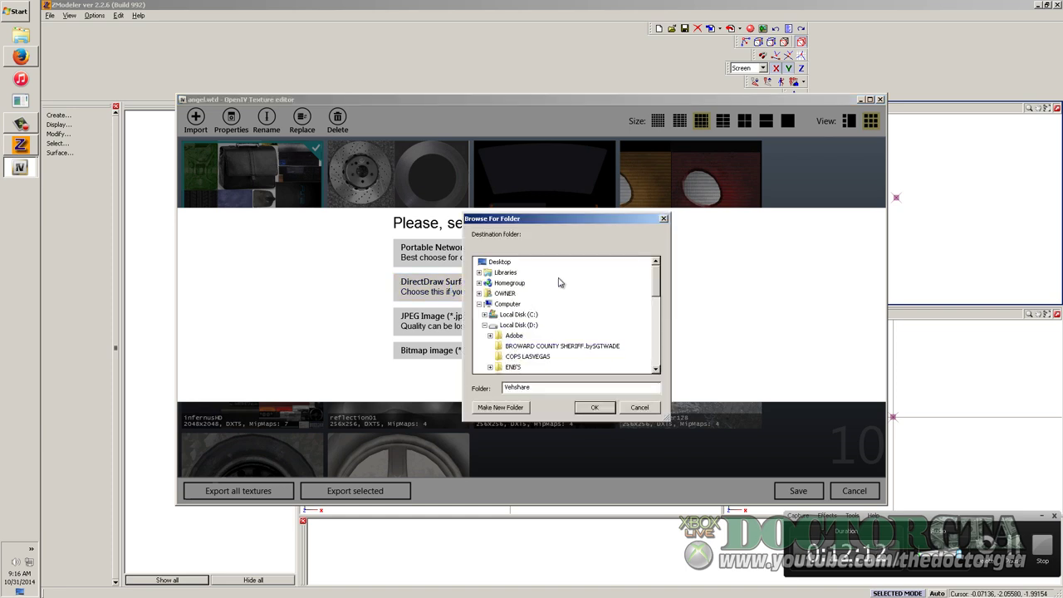
{"action": "left_click", "coordinate": [497, 262]}
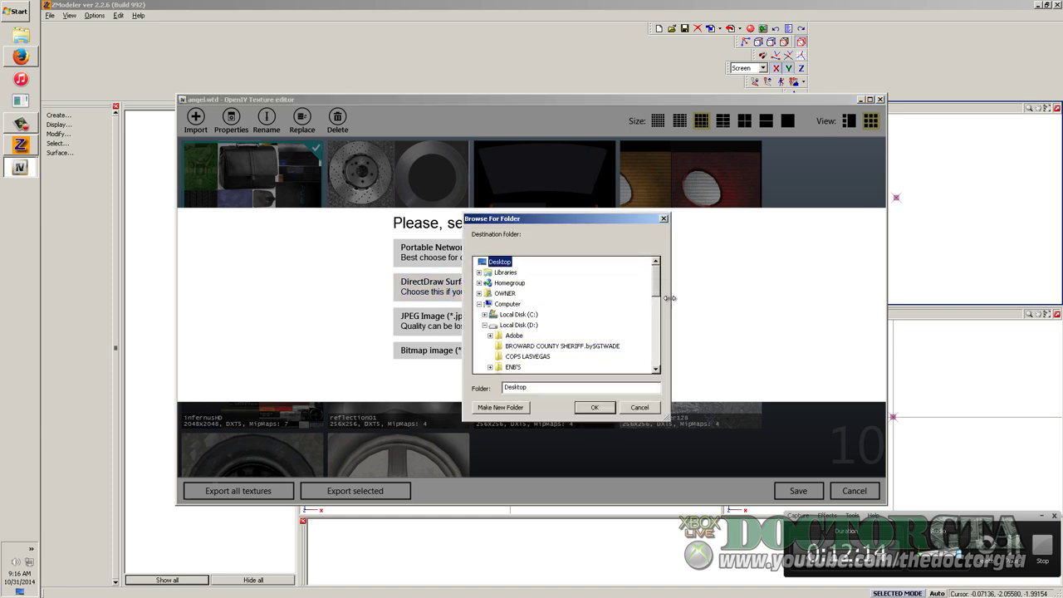
{"action": "left_click_drag", "start_coordinate": [657, 292], "coordinate": [657, 366]}
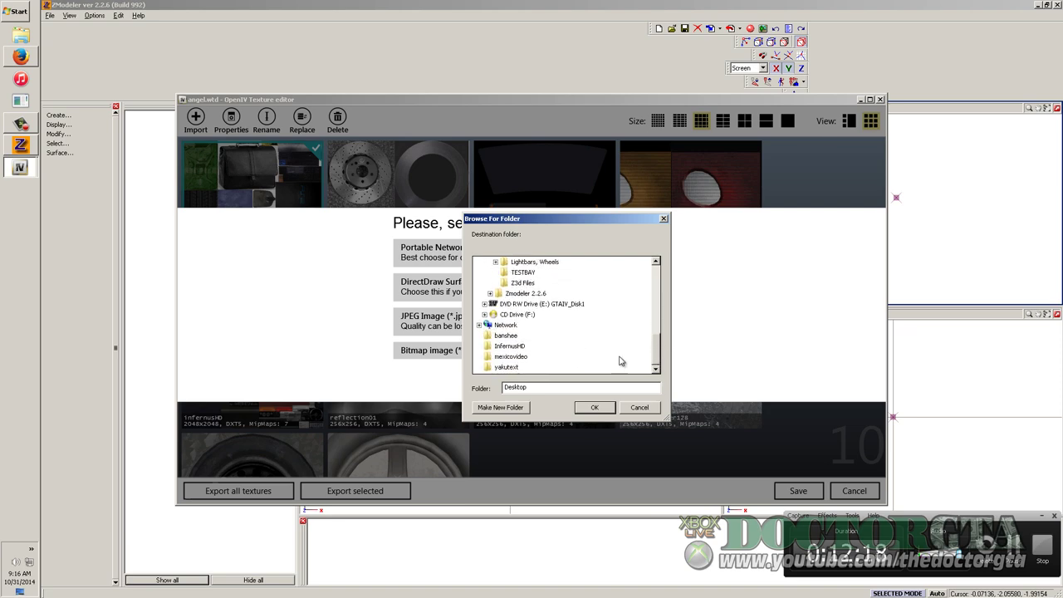
{"action": "left_click", "coordinate": [508, 350]}
{"action": "left_click", "coordinate": [593, 407]}
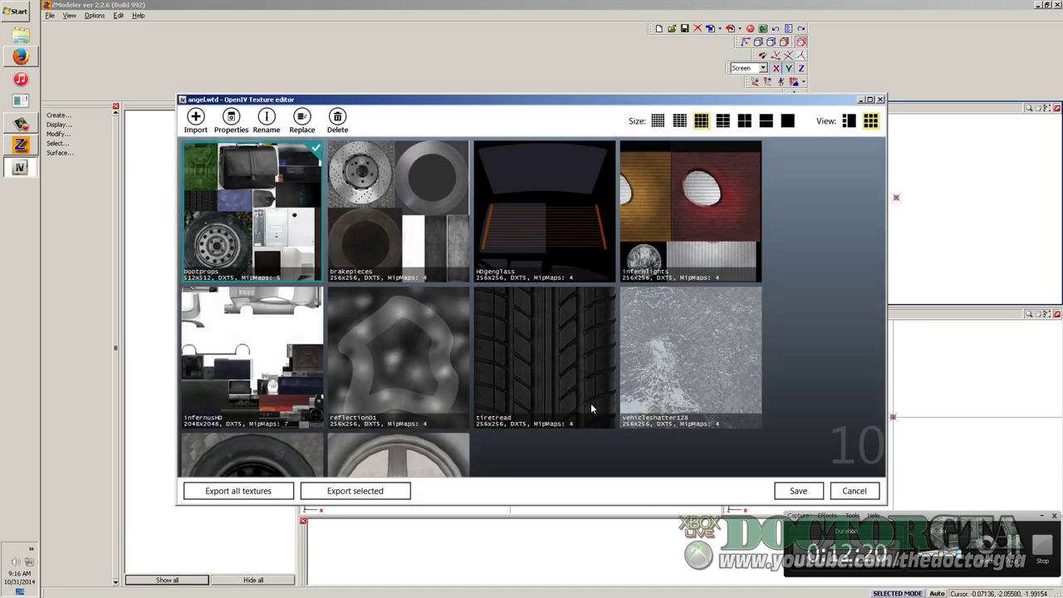
{"action": "left_click", "coordinate": [855, 491]}
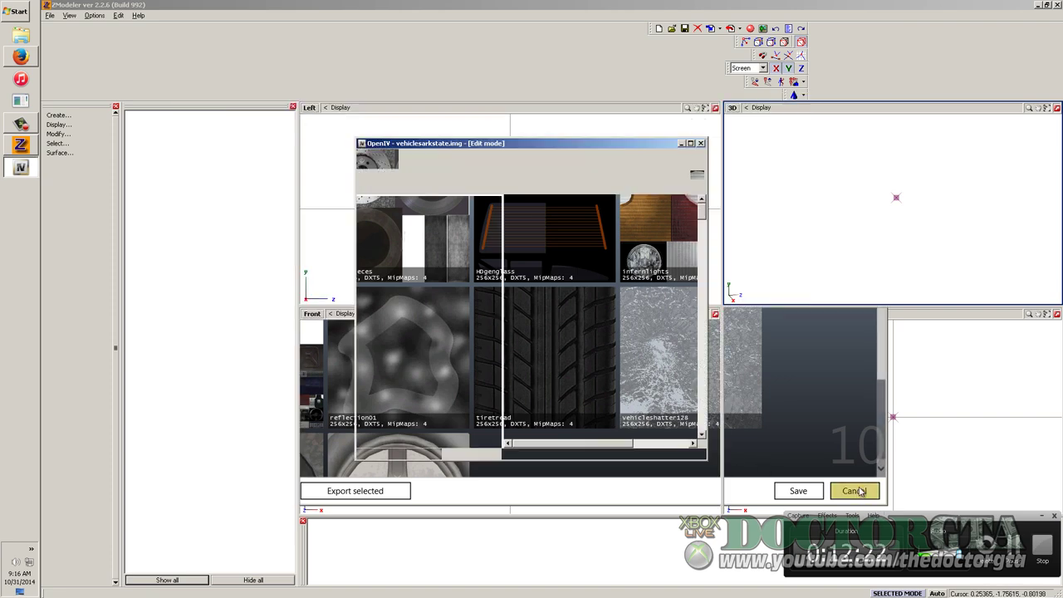
{"action": "left_click", "coordinate": [701, 143]}
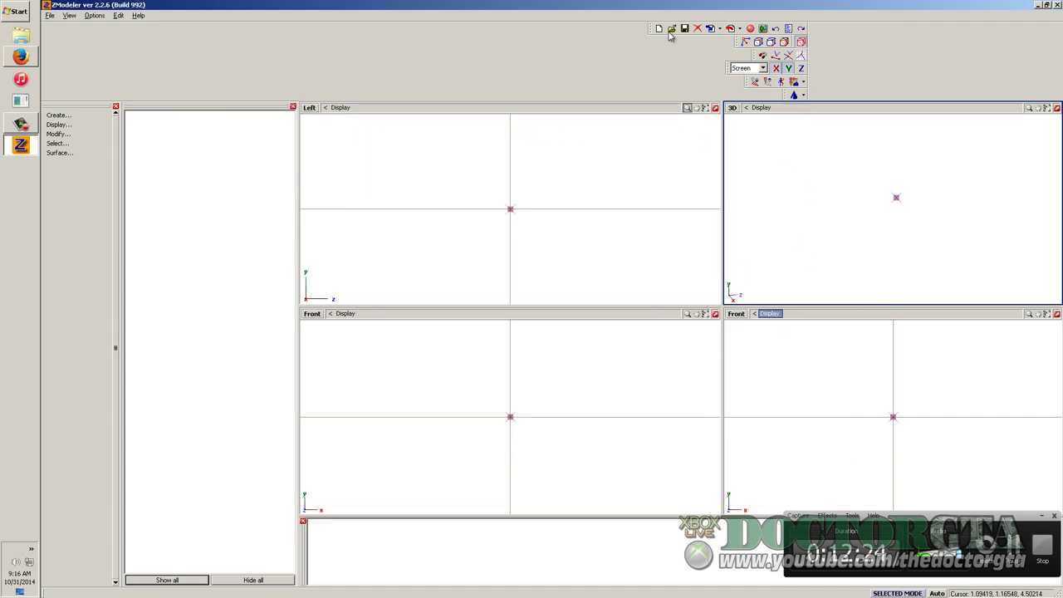
Load all texture files from the InfernusHD folder on the Desktop into the Textures Browser
{"action": "key", "text": "t"}
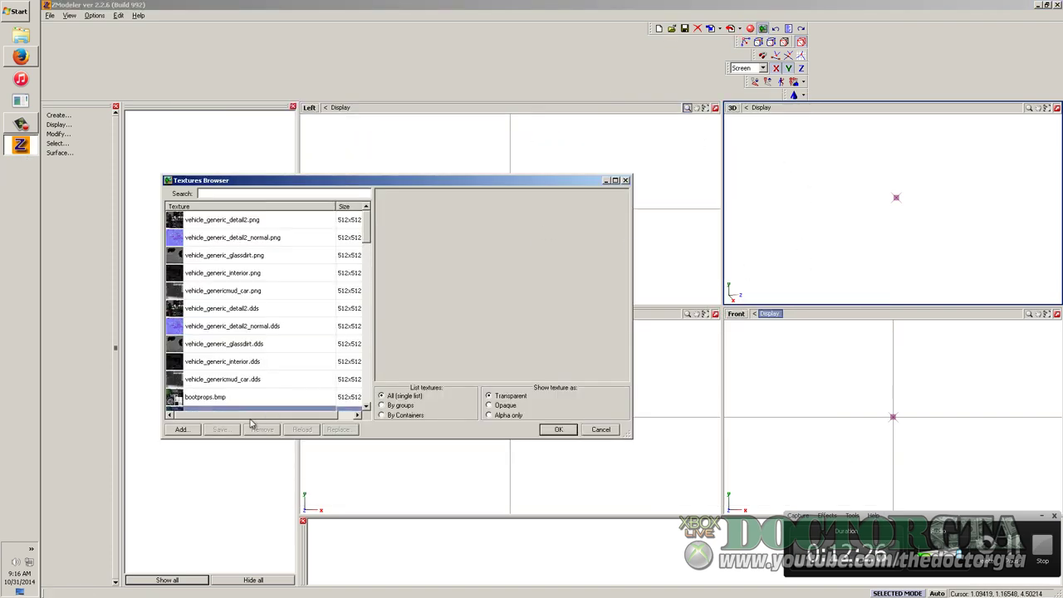
{"action": "left_click", "coordinate": [181, 430]}
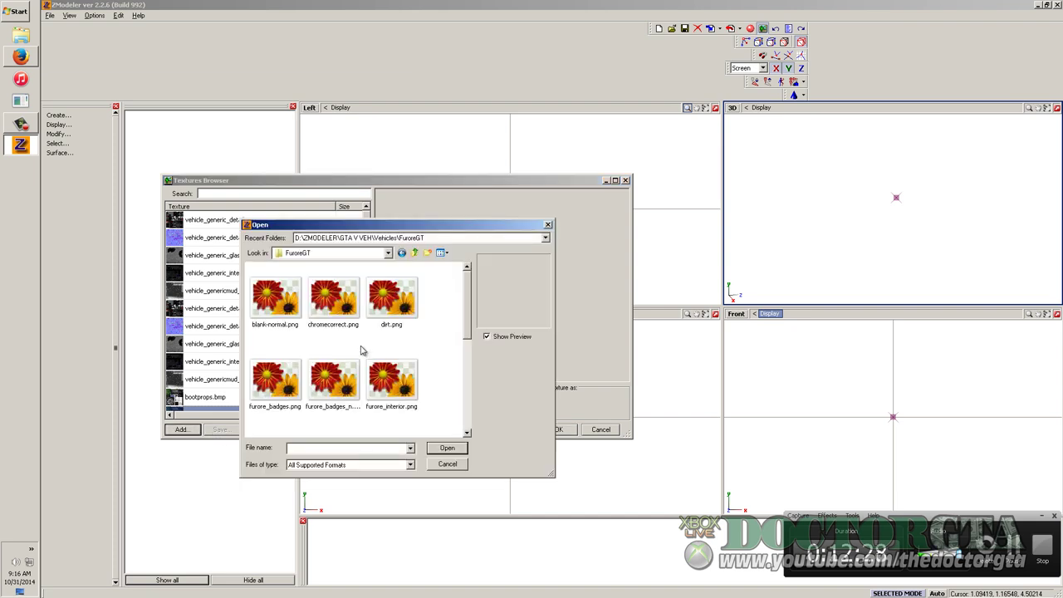
{"action": "left_click", "coordinate": [416, 252]}
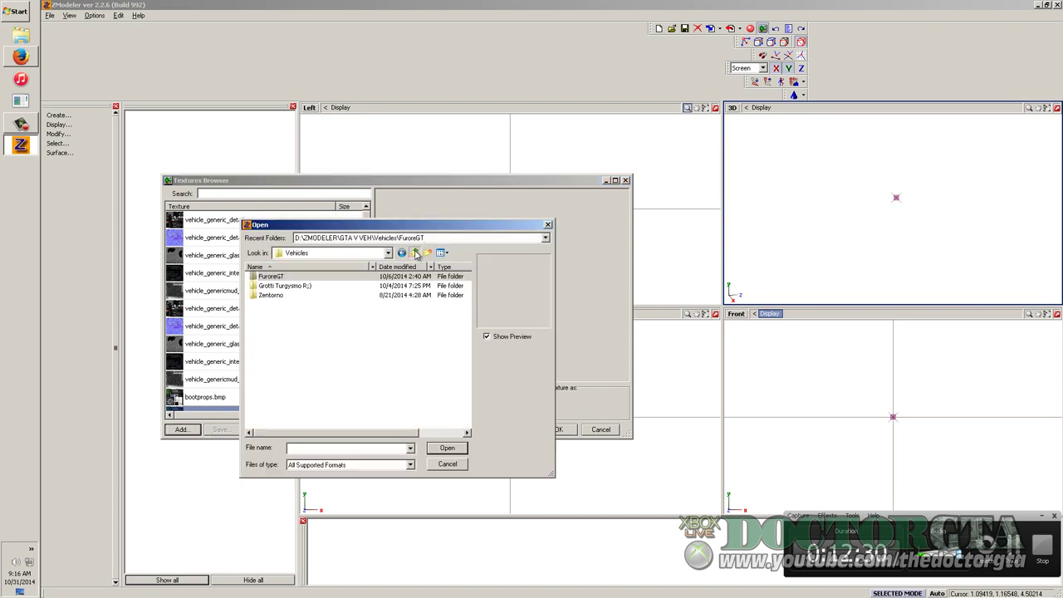
{"action": "left_click", "coordinate": [415, 253]}
{"action": "left_click", "coordinate": [415, 253]}
{"action": "left_click", "coordinate": [415, 252]}
{"action": "left_click", "coordinate": [416, 253]}
{"action": "left_click", "coordinate": [415, 253]}
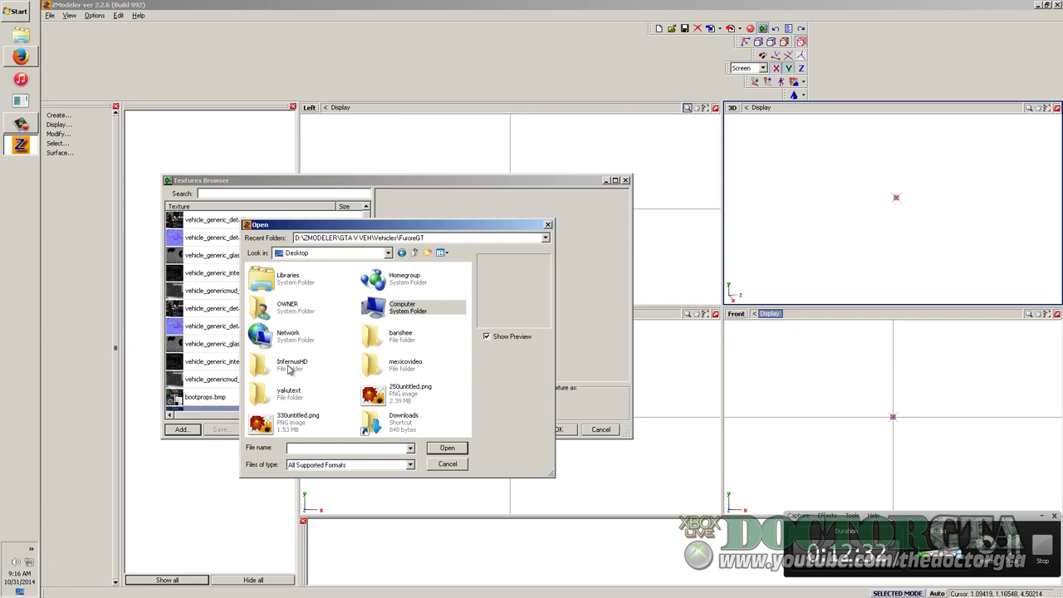
{"action": "double_click", "coordinate": [289, 367]}
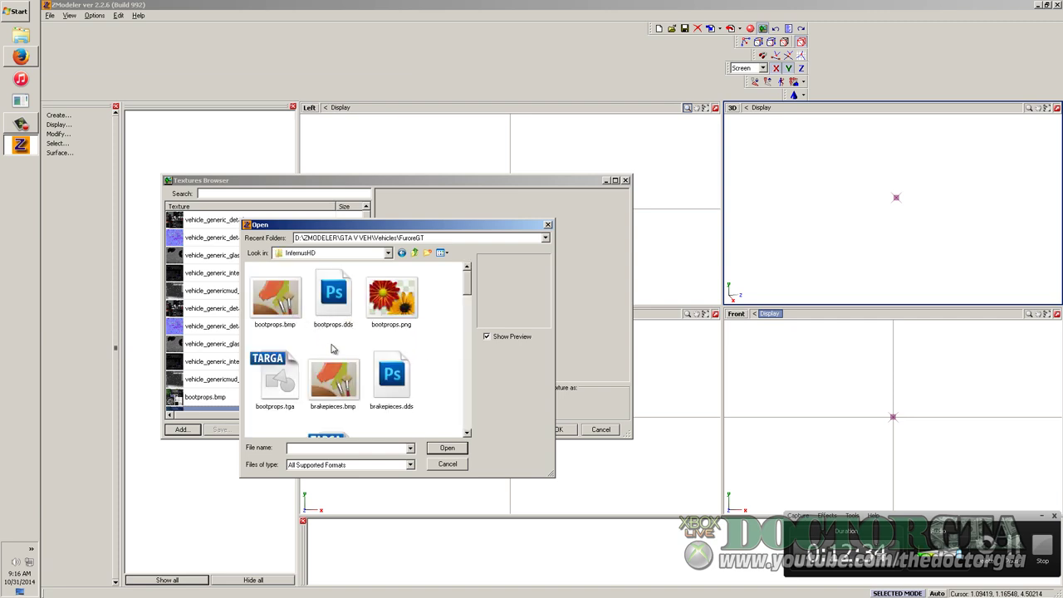
{"action": "key", "text": "ctrl+a"}
{"action": "left_click", "coordinate": [447, 449]}
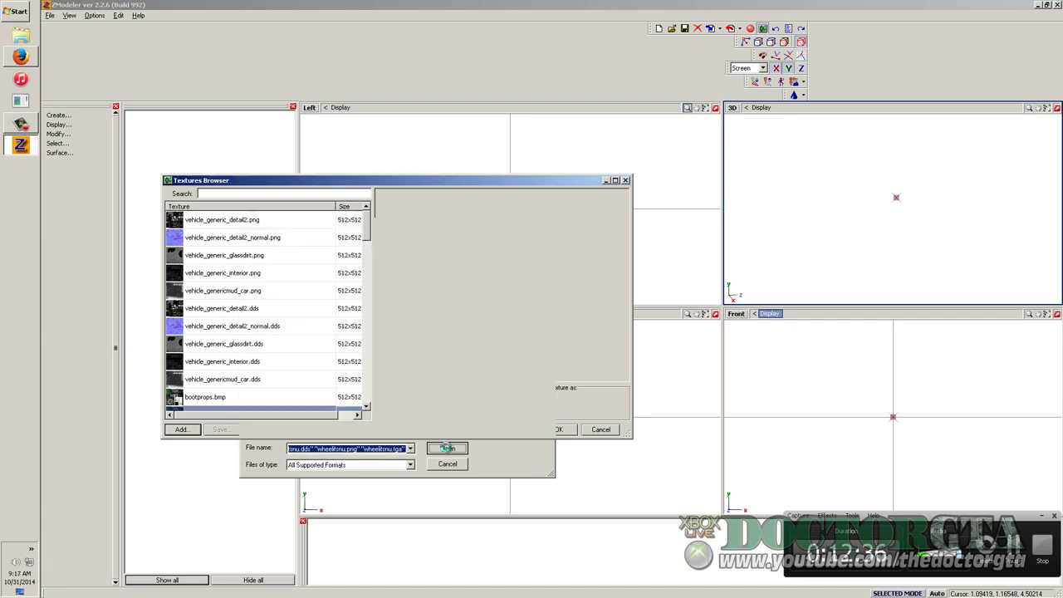
{"action": "left_click", "coordinate": [555, 429]}
Import the infernus.dff model from the InfernusHD folder
{"action": "left_click", "coordinate": [710, 28]}
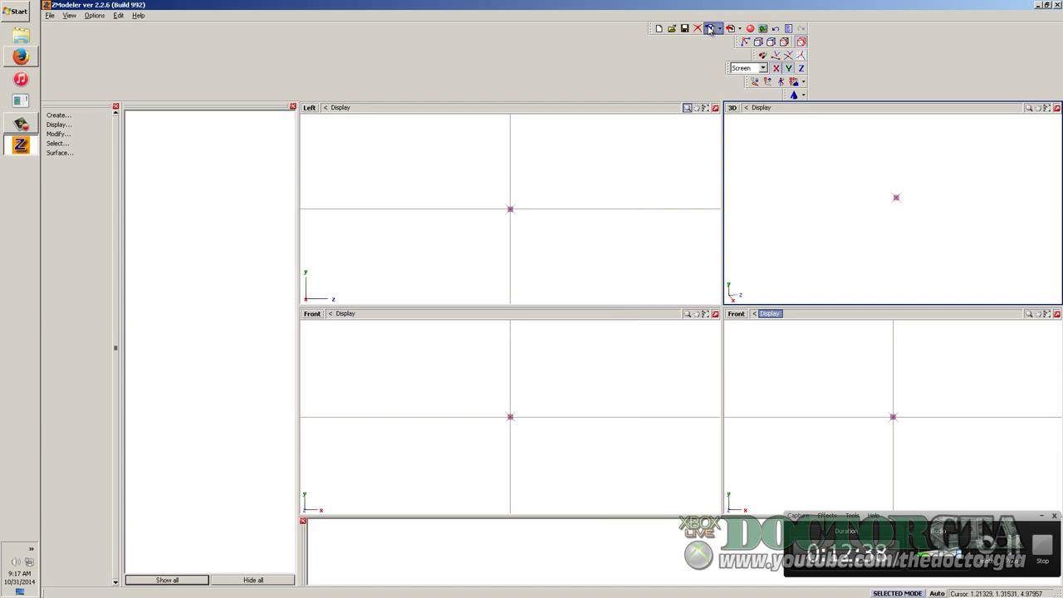
{"action": "left_click", "coordinate": [422, 273]}
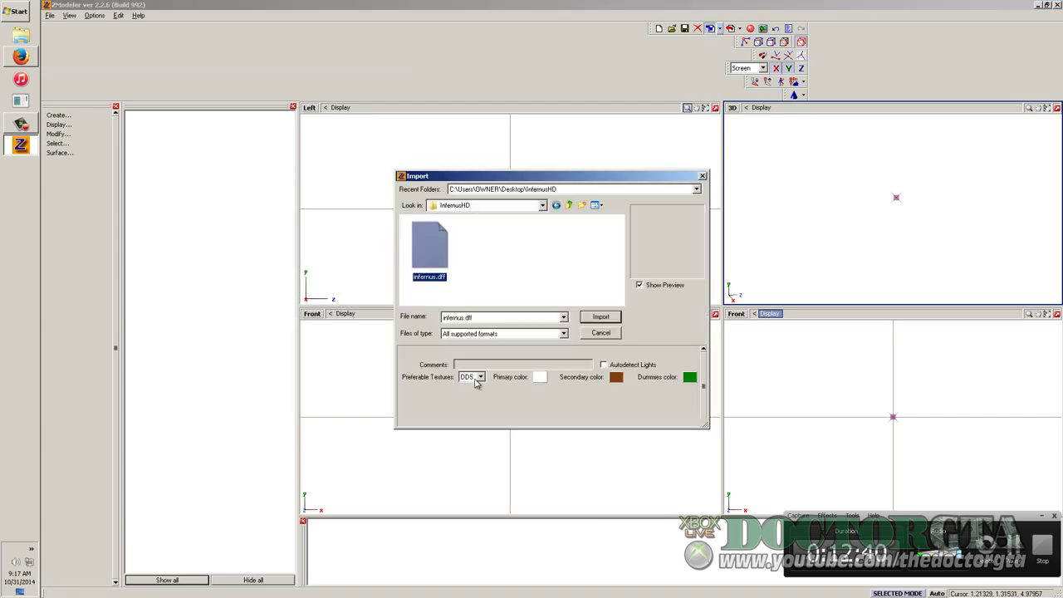
{"action": "left_click", "coordinate": [598, 317]}
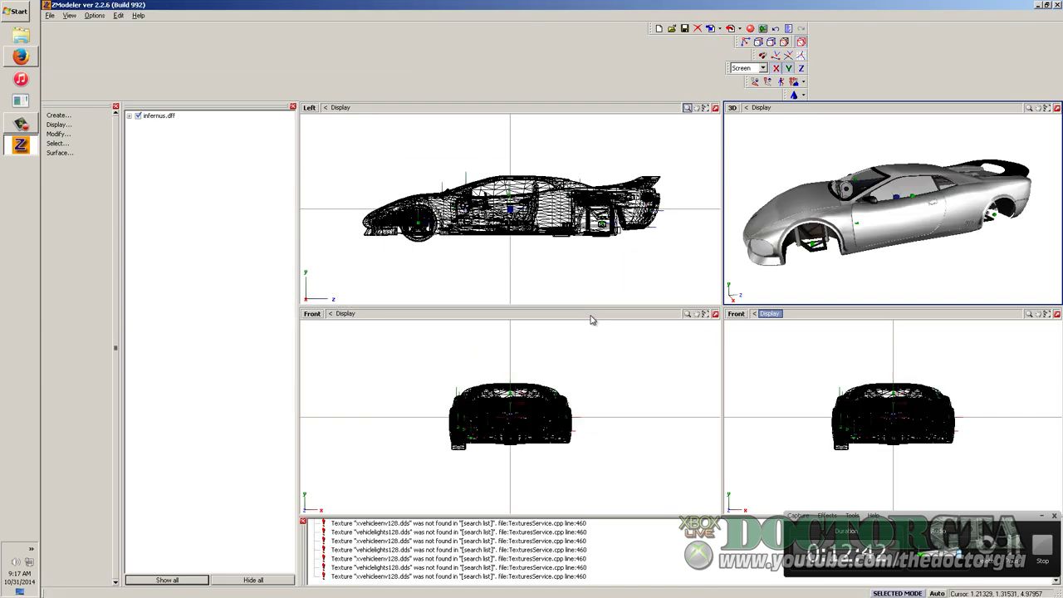
Examine the import log for the names of missing textures and inspect the car's headlight area in the 3D view
{"action": "left_click", "coordinate": [457, 559]}
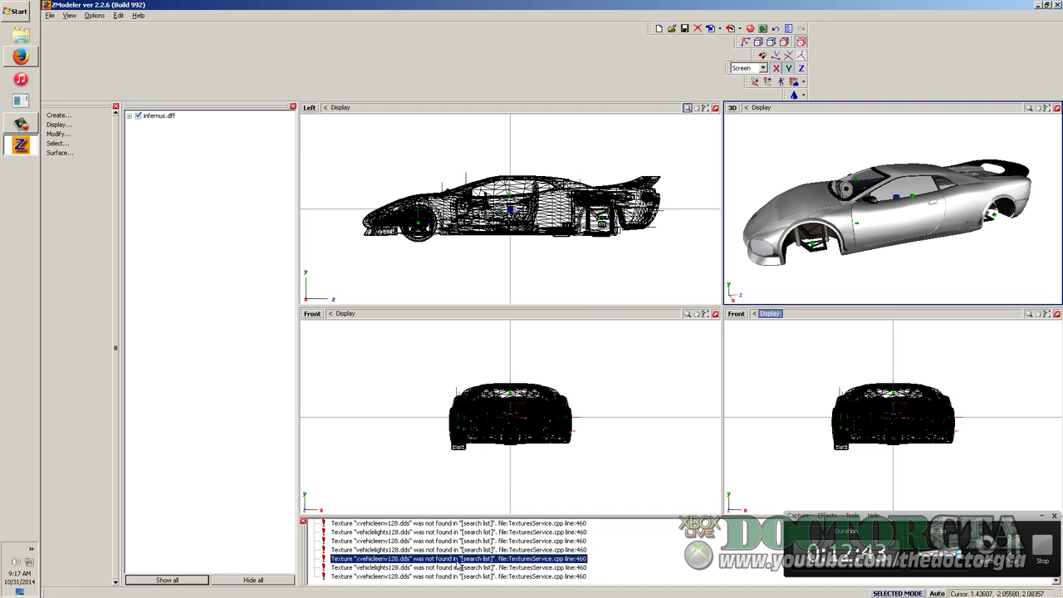
{"action": "scroll", "coordinate": [378, 553], "scroll_direction": "up", "scroll_amount": 1}
{"action": "left_click", "coordinate": [368, 533]}
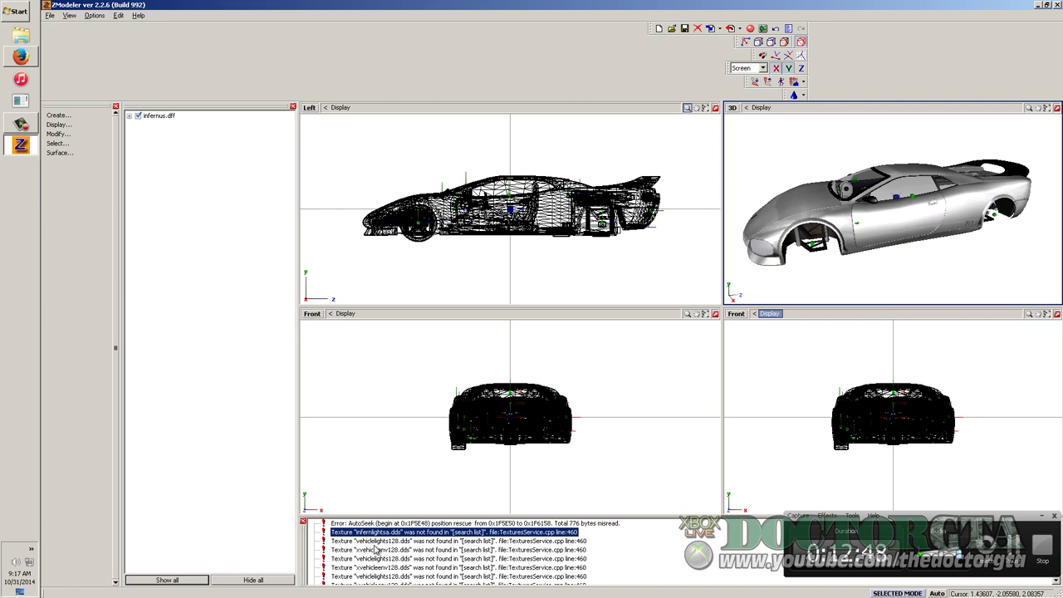
{"action": "left_click", "coordinate": [372, 544]}
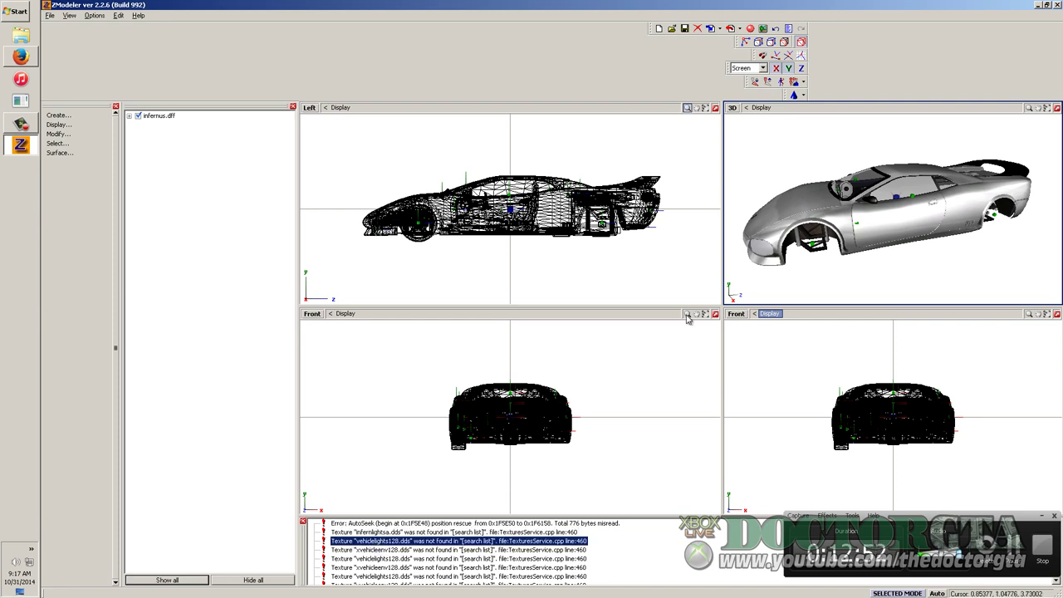
{"action": "middle_click_drag", "start_coordinate": [822, 250], "coordinate": [951, 250]}
{"action": "left_click", "coordinate": [402, 560]}
{"action": "scroll", "coordinate": [402, 561], "scroll_direction": "down", "scroll_amount": 1}
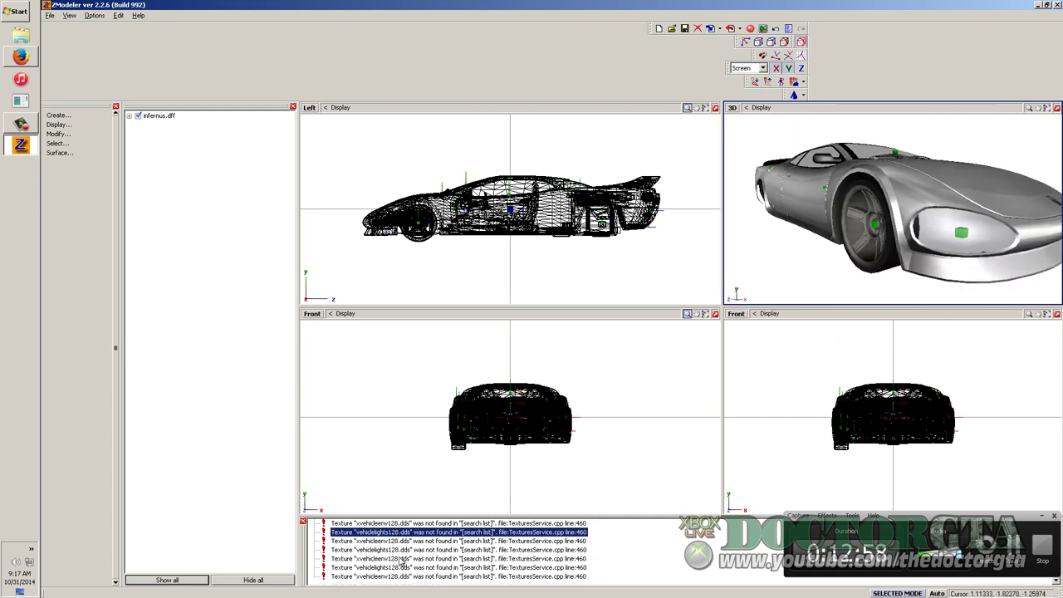
{"action": "left_click", "coordinate": [371, 561]}
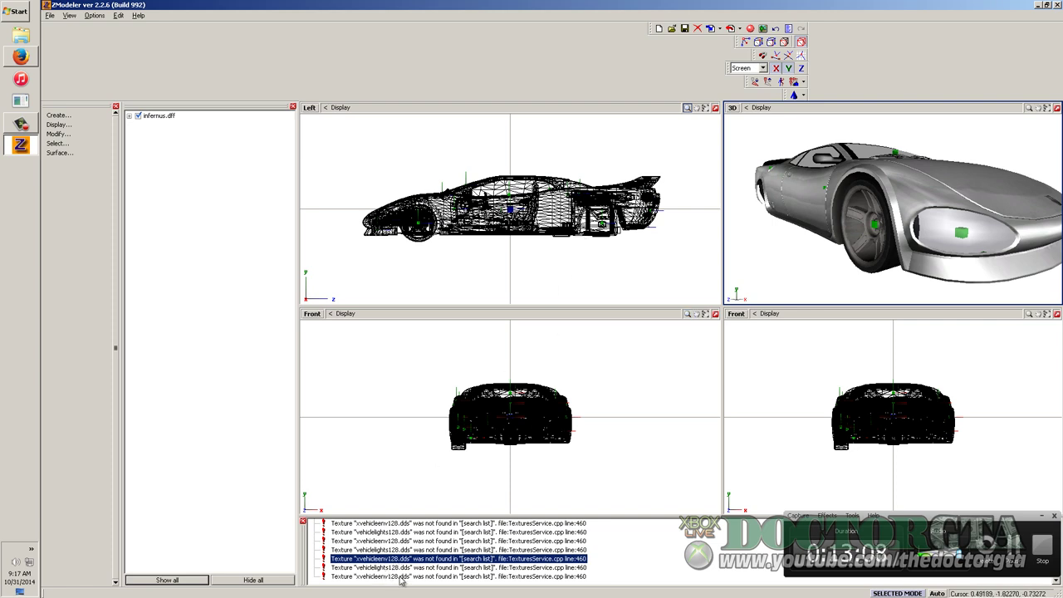
{"action": "scroll", "coordinate": [411, 568], "scroll_direction": "up", "scroll_amount": 1}
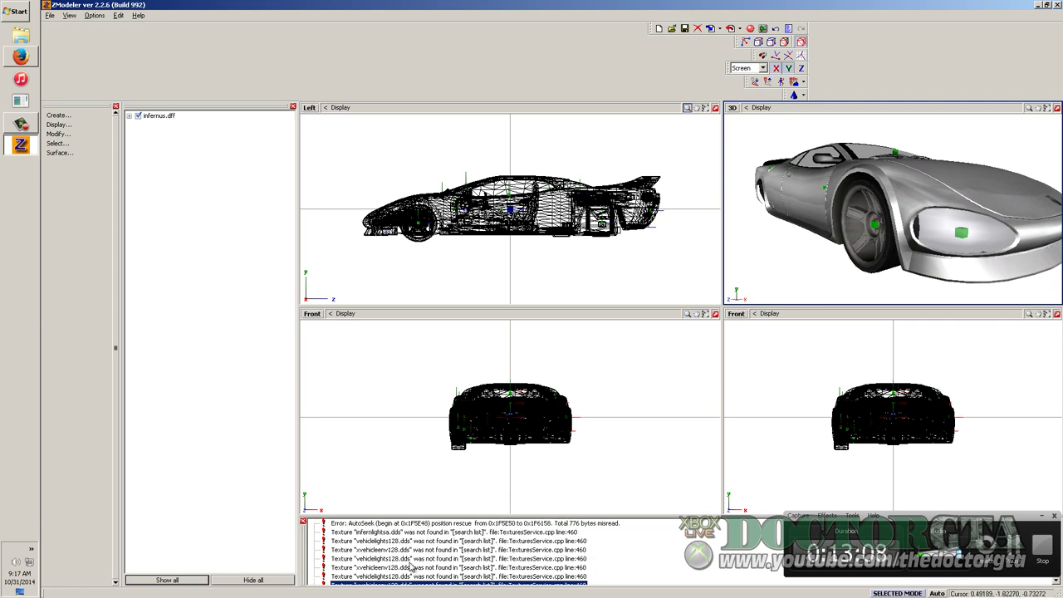
{"action": "left_click", "coordinate": [366, 535]}
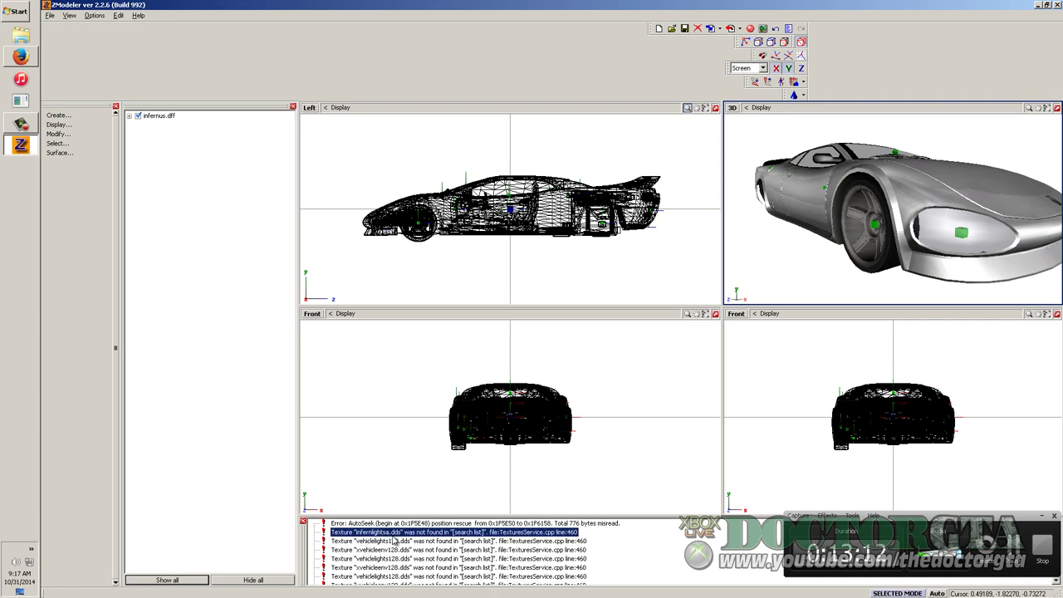
Look through the loaded textures for infernlightsa.dds and preview the infernlights textures
{"action": "left_click", "coordinate": [763, 28]}
{"action": "left_click", "coordinate": [218, 295]}
{"action": "scroll", "coordinate": [293, 304], "scroll_direction": "down", "scroll_amount": 5}
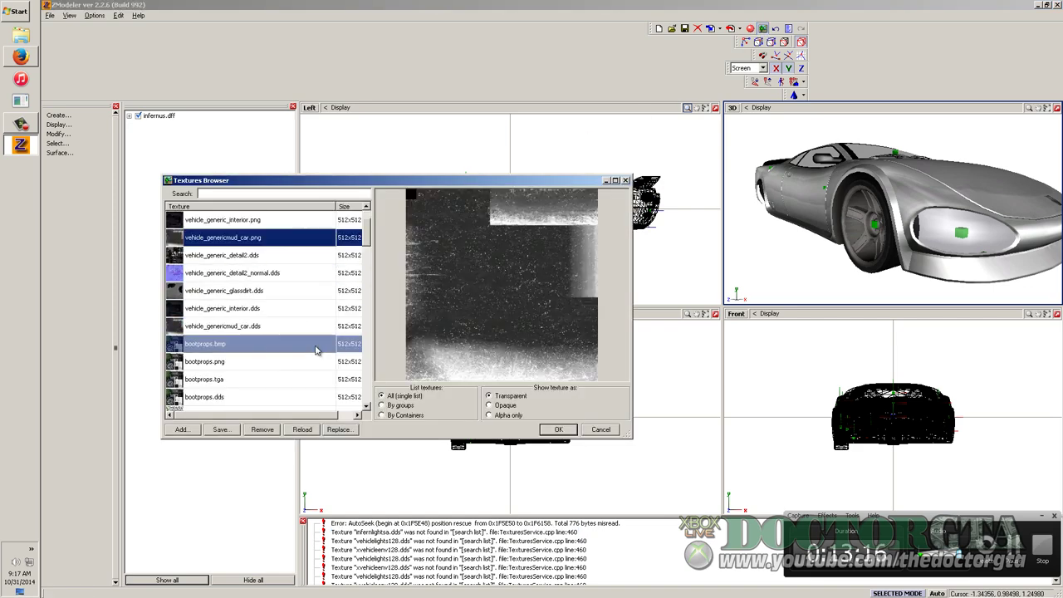
{"action": "scroll", "coordinate": [311, 346], "scroll_direction": "down", "scroll_amount": 3}
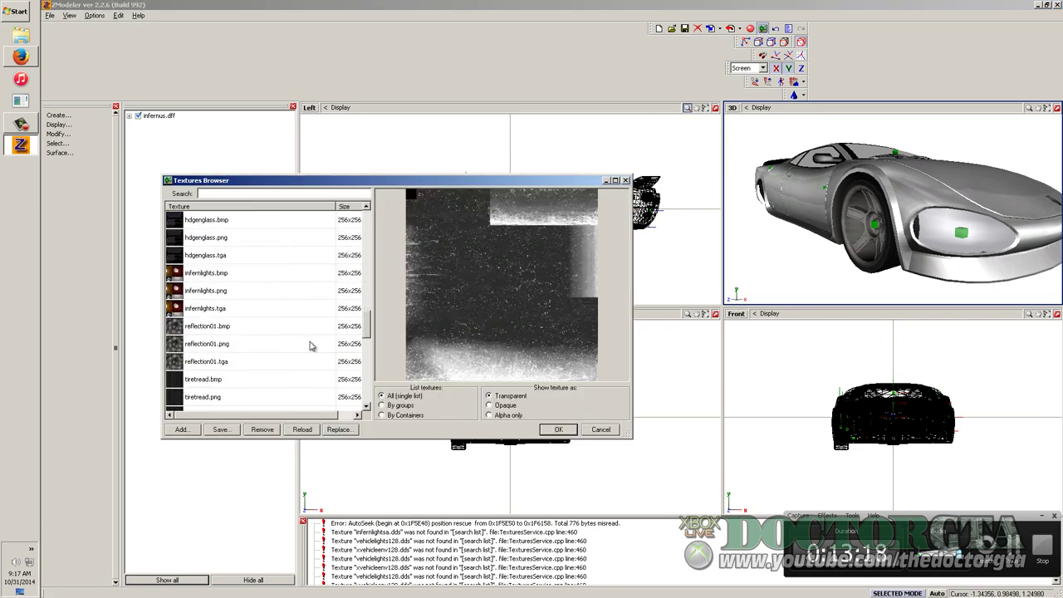
{"action": "left_click", "coordinate": [249, 308]}
{"action": "left_click", "coordinate": [239, 274]}
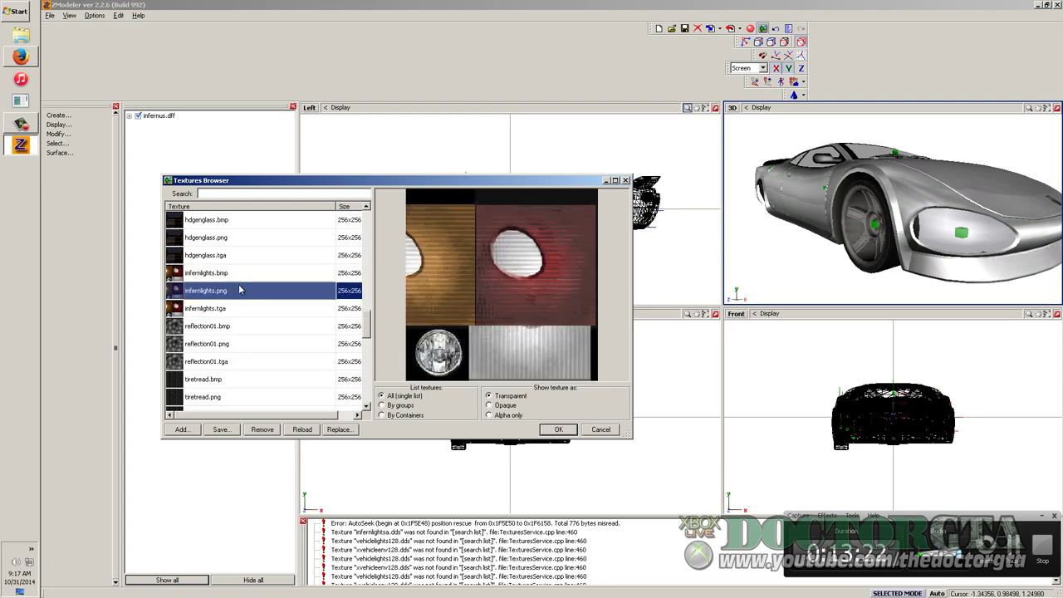
{"action": "scroll", "coordinate": [253, 316], "scroll_direction": "down", "scroll_amount": 2}
{"action": "scroll", "coordinate": [255, 320], "scroll_direction": "down", "scroll_amount": 3}
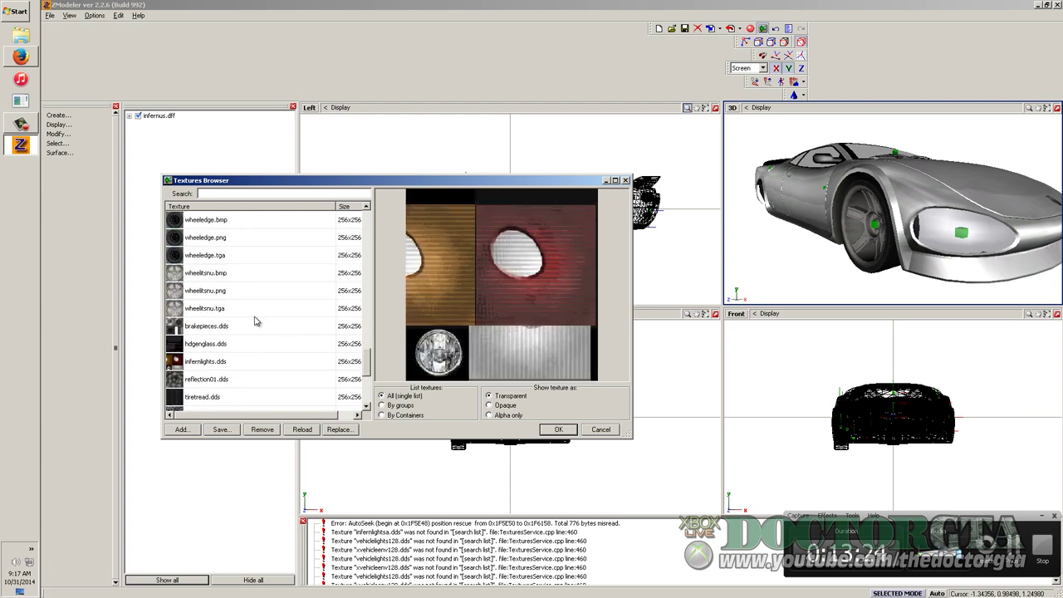
{"action": "scroll", "coordinate": [255, 321], "scroll_direction": "down", "scroll_amount": 1}
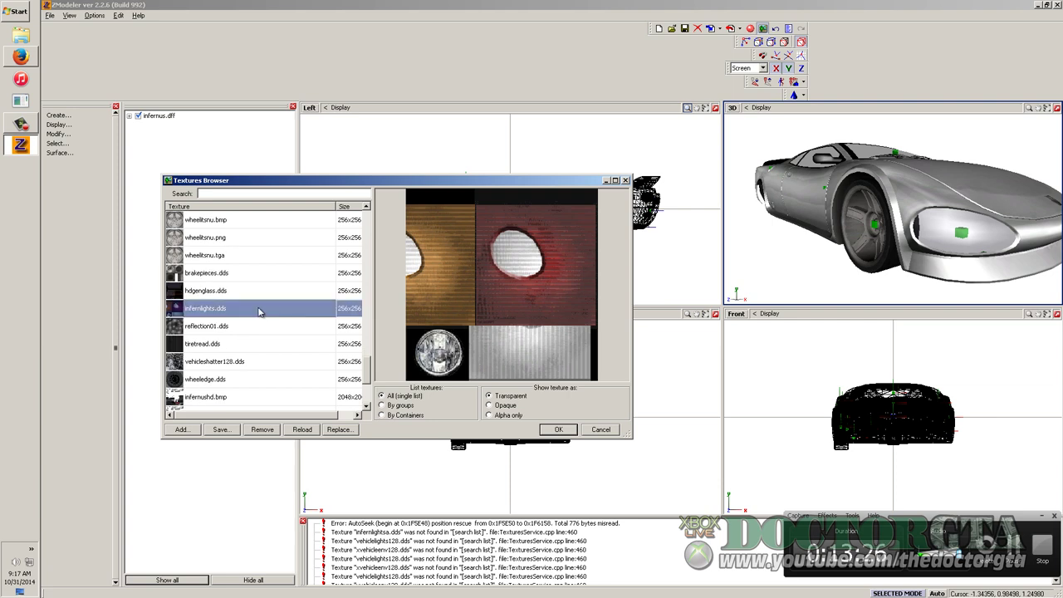
{"action": "scroll", "coordinate": [257, 314], "scroll_direction": "down", "scroll_amount": 2}
{"action": "scroll", "coordinate": [259, 313], "scroll_direction": "down", "scroll_amount": 1}
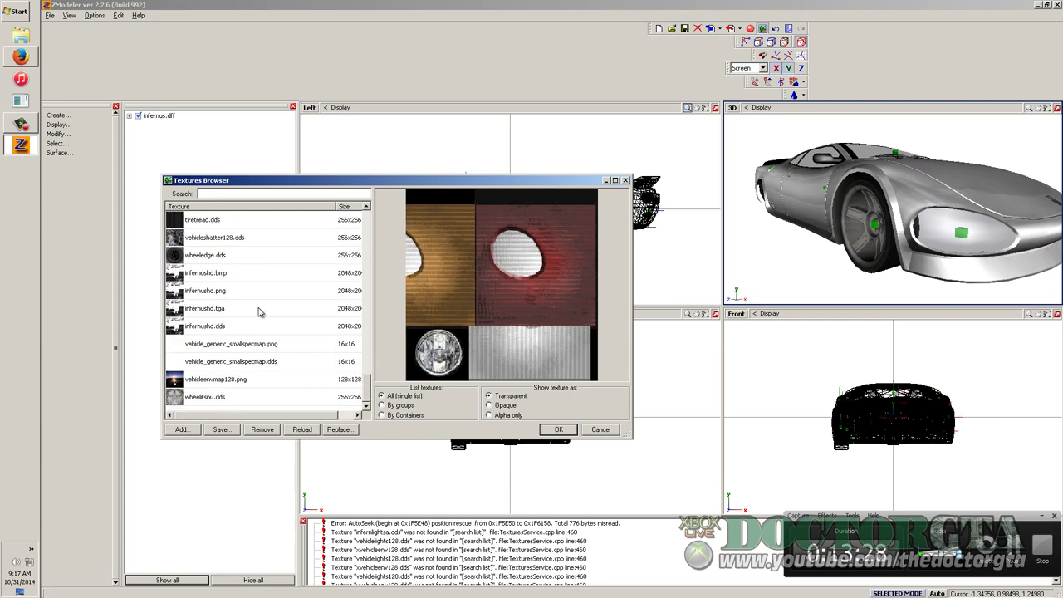
{"action": "left_click", "coordinate": [348, 397]}
Check the InfernusHD folder on the Desktop for the missing light texture, previewing infernlights and infernusHD files, without adding any
{"action": "left_click", "coordinate": [181, 430]}
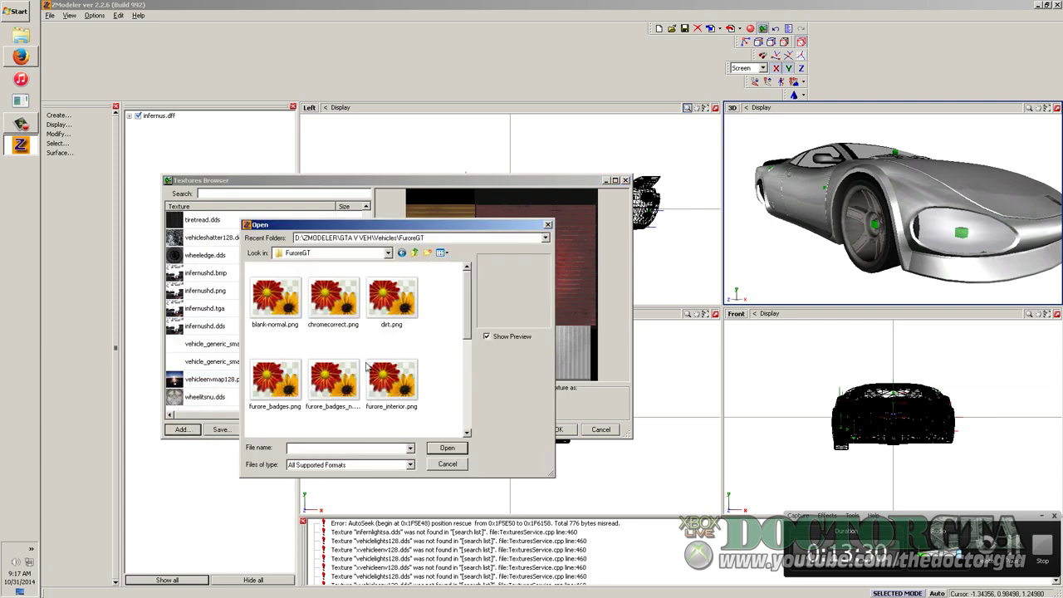
{"action": "left_click", "coordinate": [415, 253]}
{"action": "left_click", "coordinate": [415, 253]}
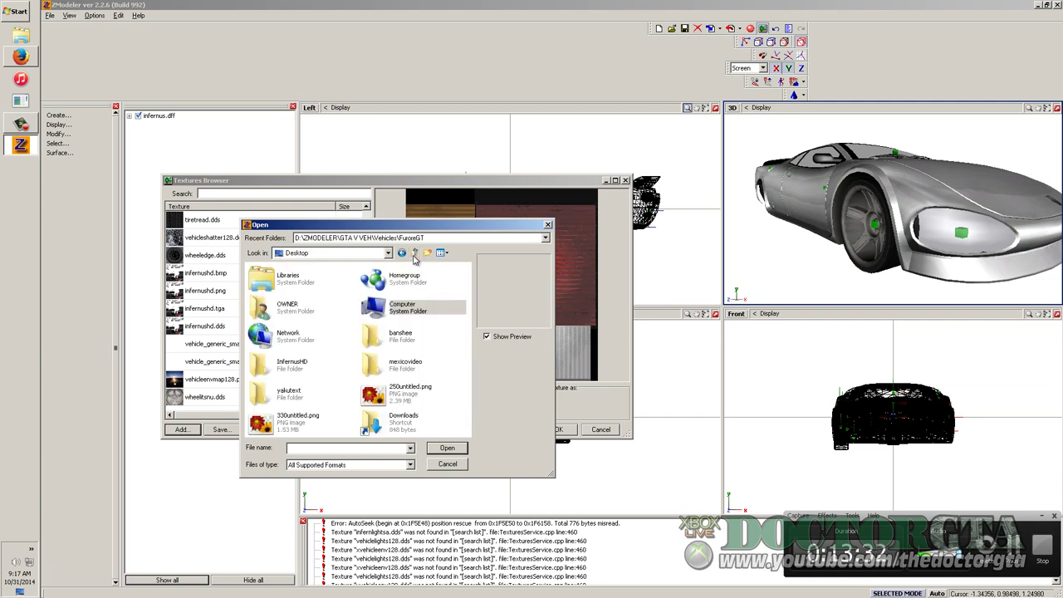
{"action": "double_click", "coordinate": [275, 371]}
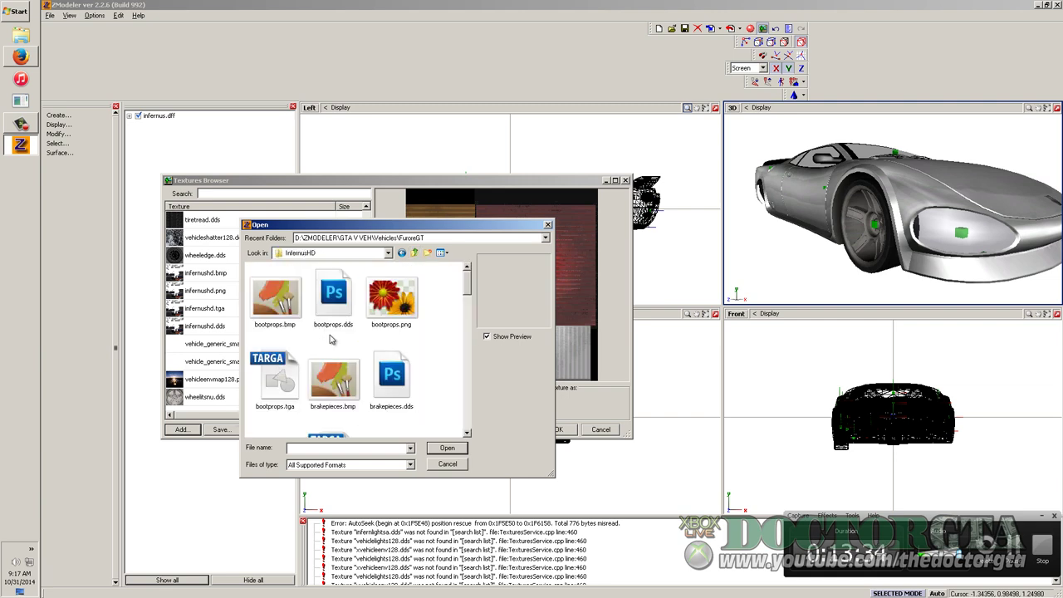
{"action": "left_click", "coordinate": [392, 309]}
{"action": "scroll", "coordinate": [392, 308], "scroll_direction": "down", "scroll_amount": 3}
{"action": "scroll", "coordinate": [392, 309], "scroll_direction": "down", "scroll_amount": 3}
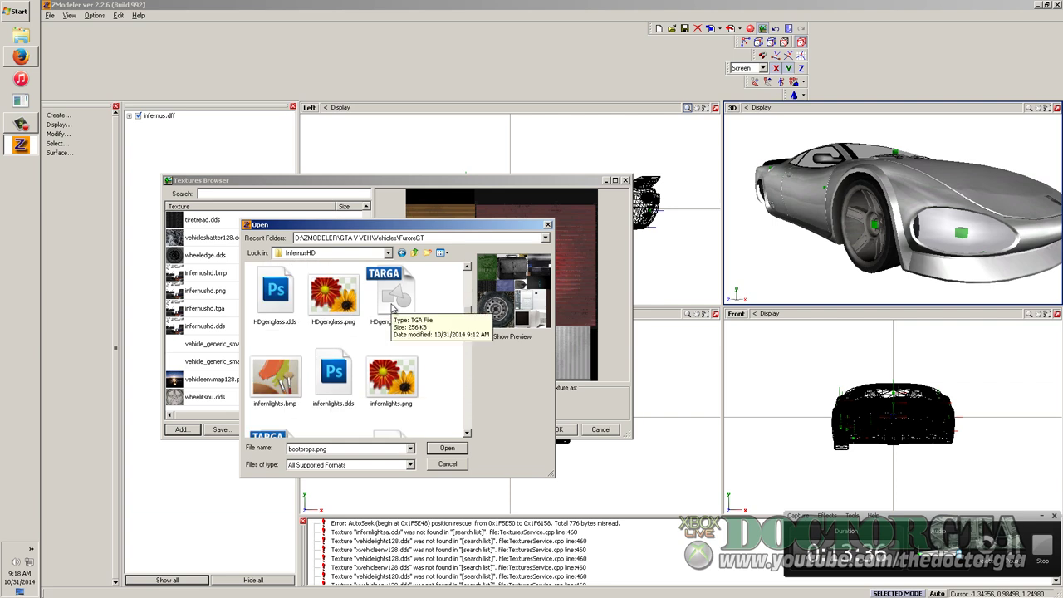
{"action": "left_click", "coordinate": [387, 372]}
{"action": "scroll", "coordinate": [280, 326], "scroll_direction": "down", "scroll_amount": 2}
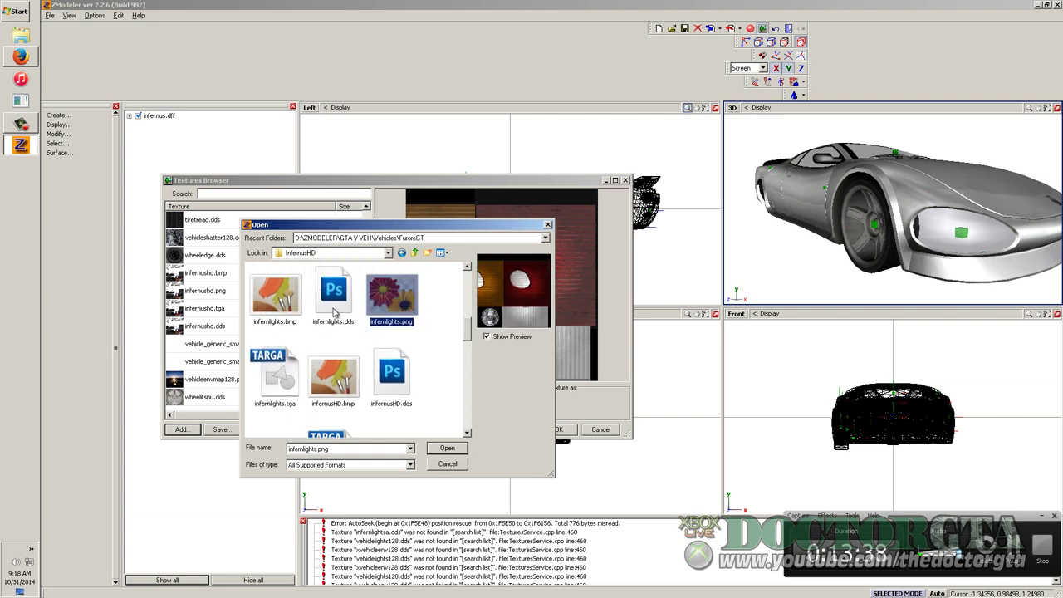
{"action": "left_click", "coordinate": [287, 300]}
{"action": "scroll", "coordinate": [353, 350], "scroll_direction": "down", "scroll_amount": 2}
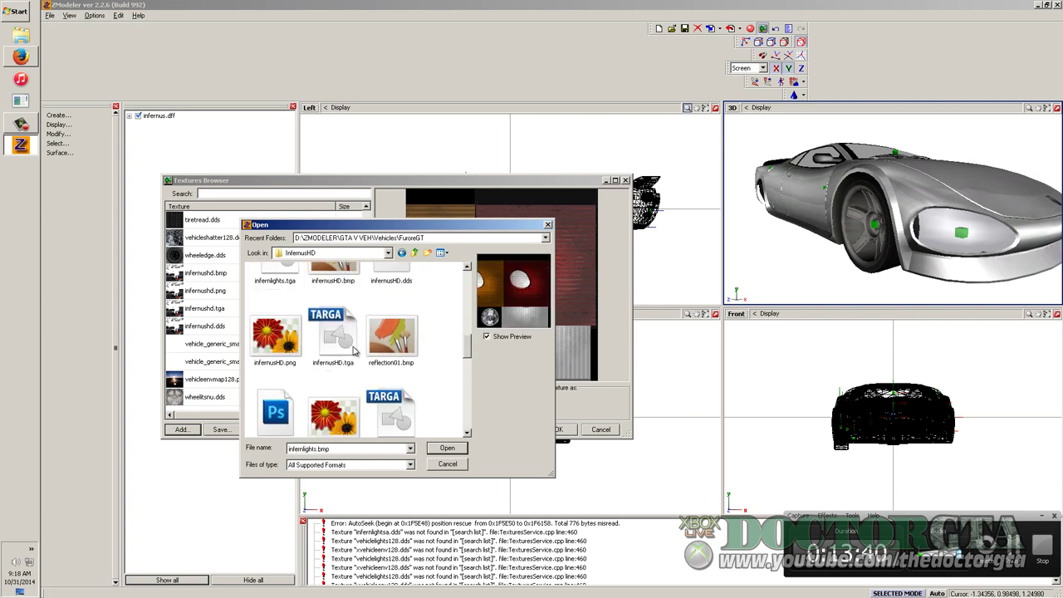
{"action": "left_click", "coordinate": [266, 336]}
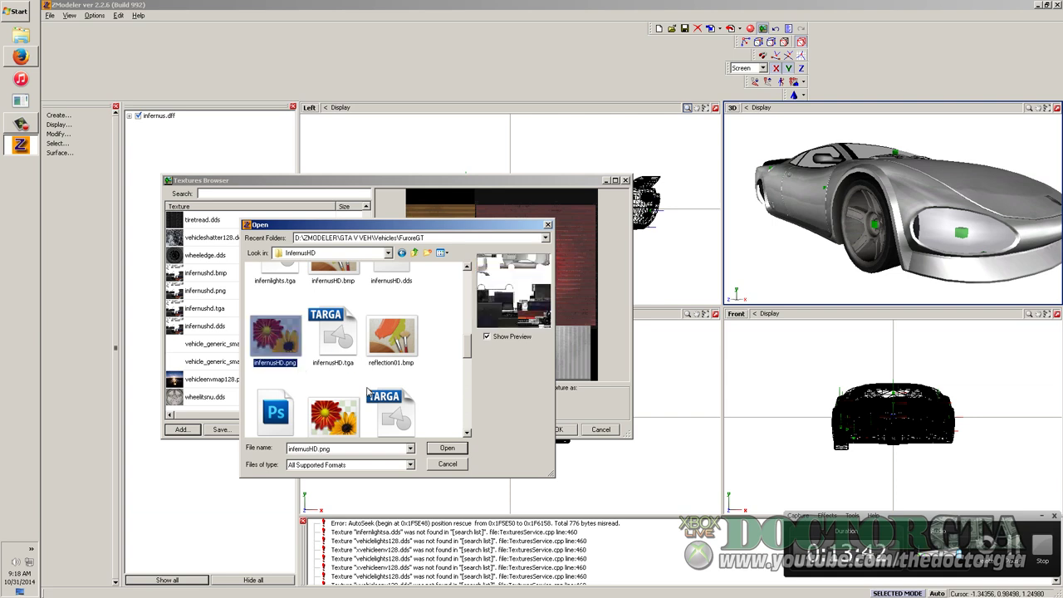
{"action": "scroll", "coordinate": [397, 338], "scroll_direction": "down", "scroll_amount": 2}
{"action": "scroll", "coordinate": [396, 338], "scroll_direction": "down", "scroll_amount": 2}
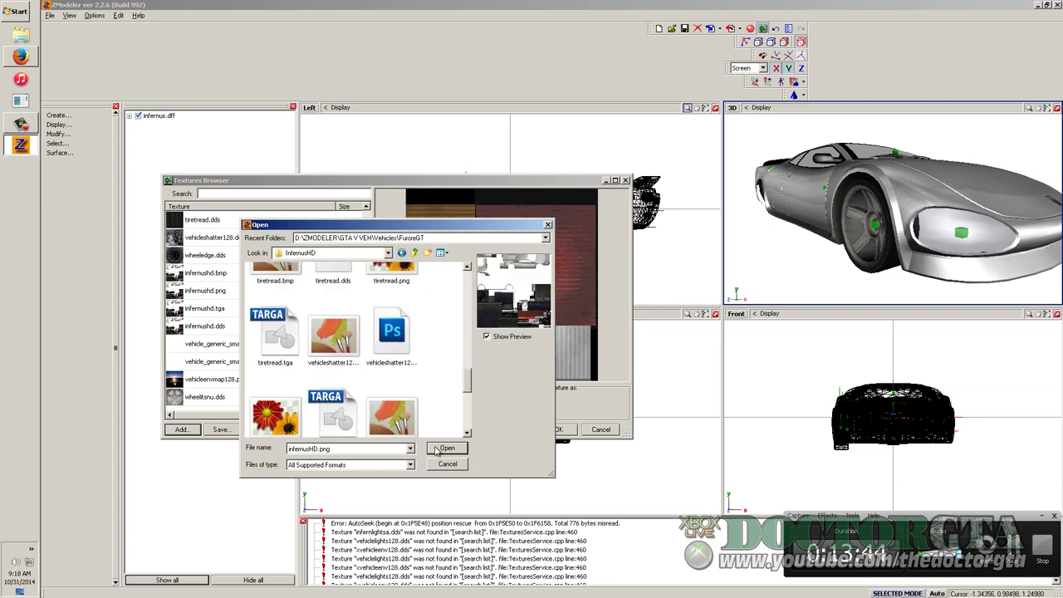
{"action": "left_click", "coordinate": [446, 467]}
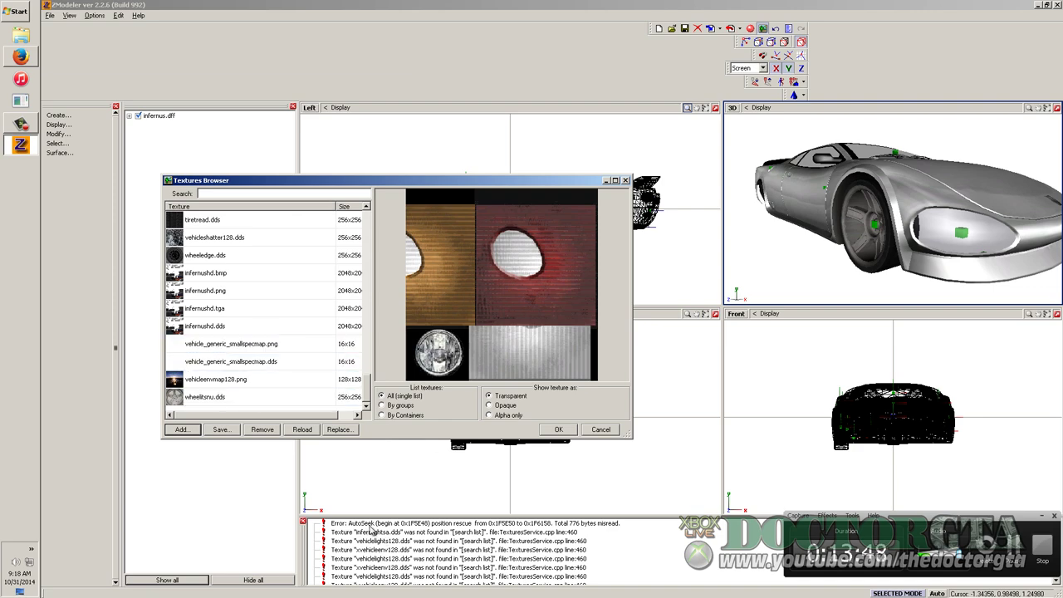
Switch to Firefox and look up infernuslightssa.dds in a new browser tab
{"action": "left_click", "coordinate": [21, 56]}
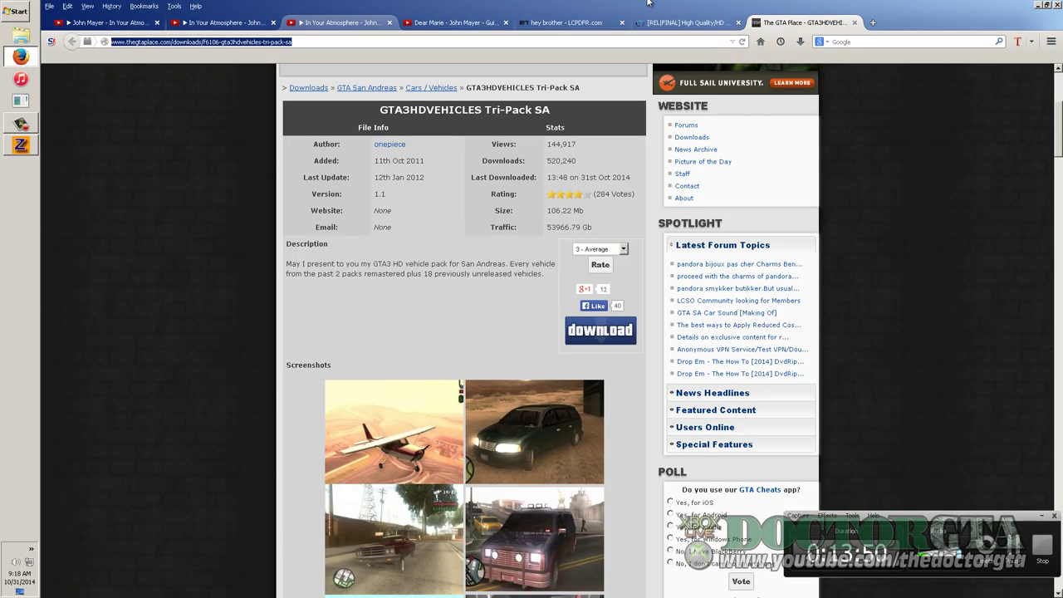
{"action": "left_click", "coordinate": [876, 22]}
{"action": "type", "text": "infernuslightssa."}
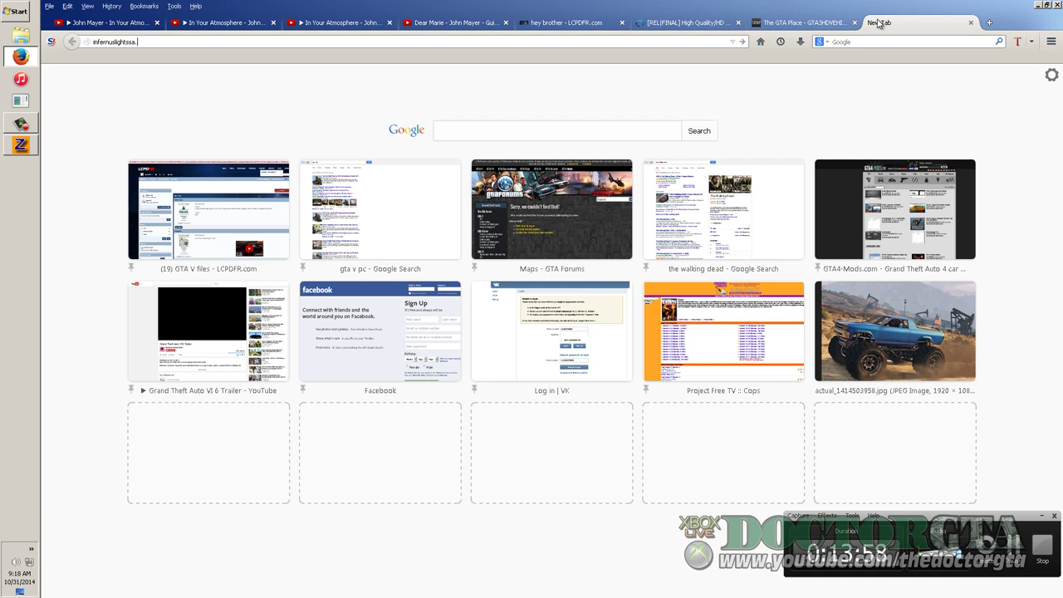
{"action": "type", "text": "dds"}
{"action": "key", "text": "Return"}
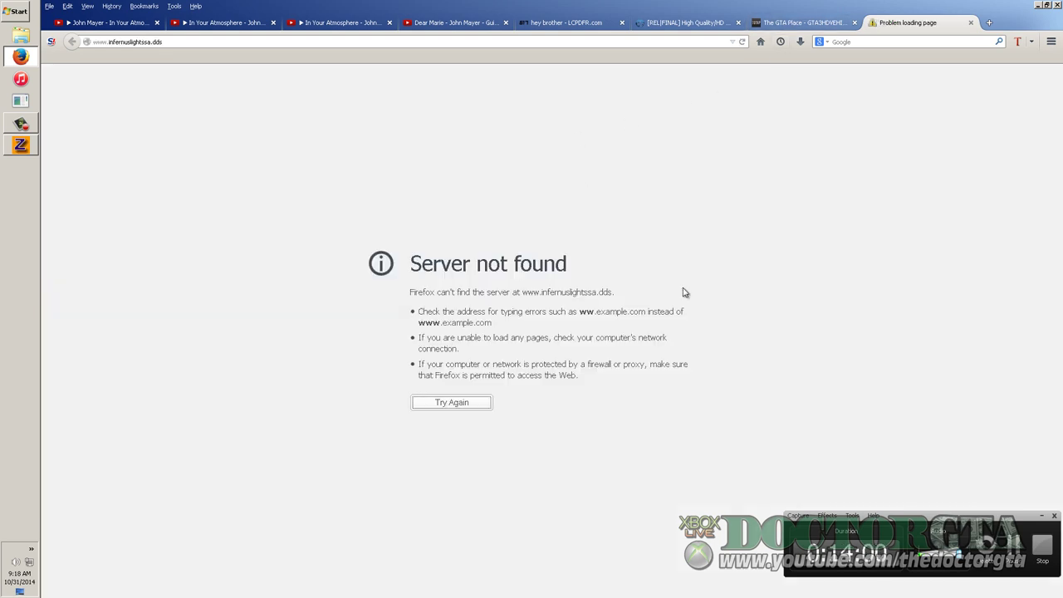
Search Google for "infernuslight . dds", accept the spelling "infernus light . dds", and show the image results
{"action": "left_click", "coordinate": [179, 41]}
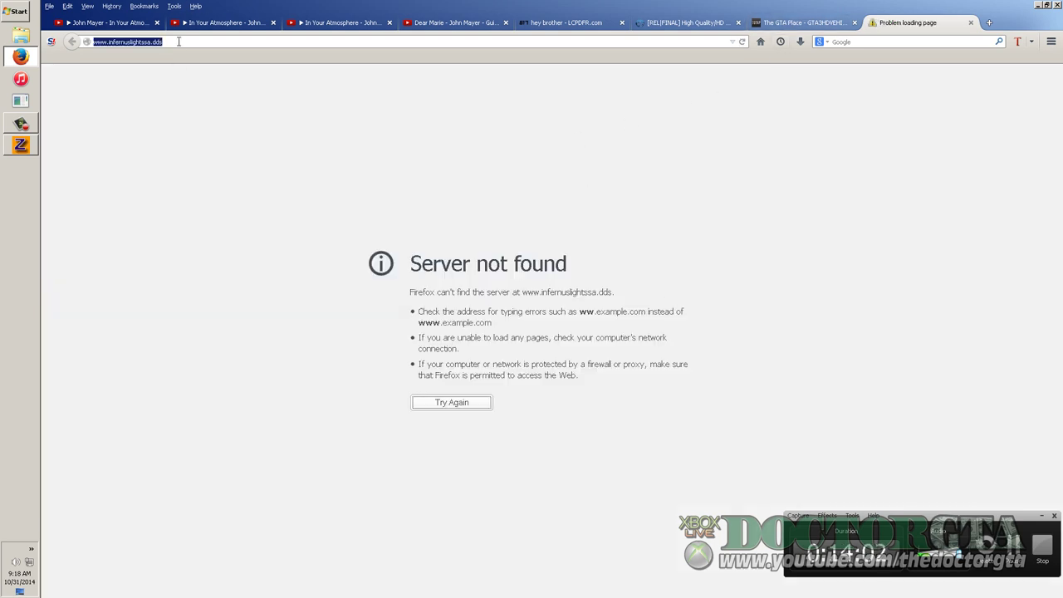
{"action": "key", "text": "BackSpace"}
{"action": "type", "text": "infernuslight"}
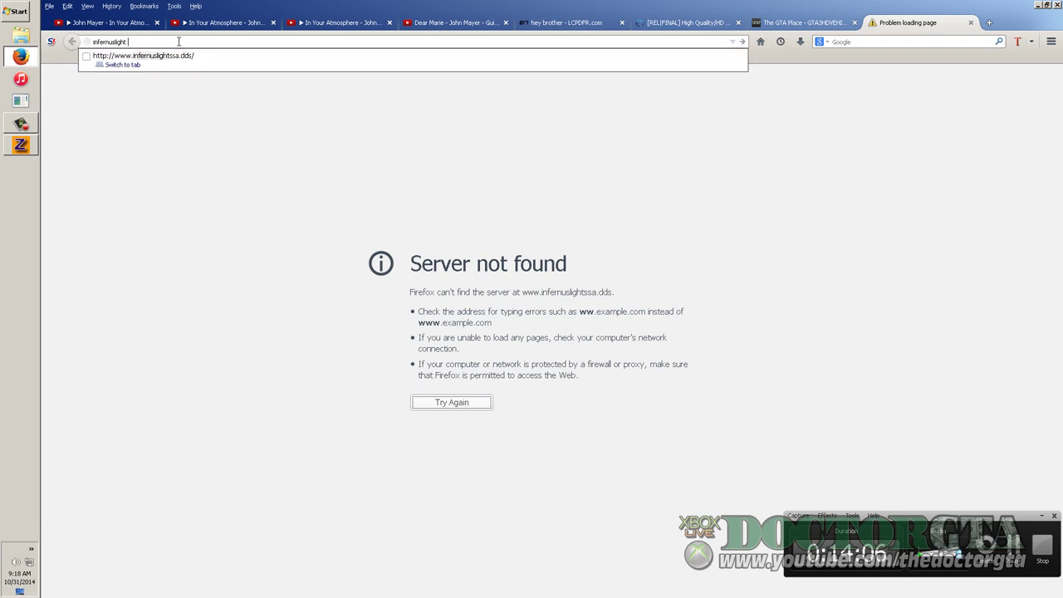
{"action": "type", "text": " . dds"}
{"action": "key", "text": "Return"}
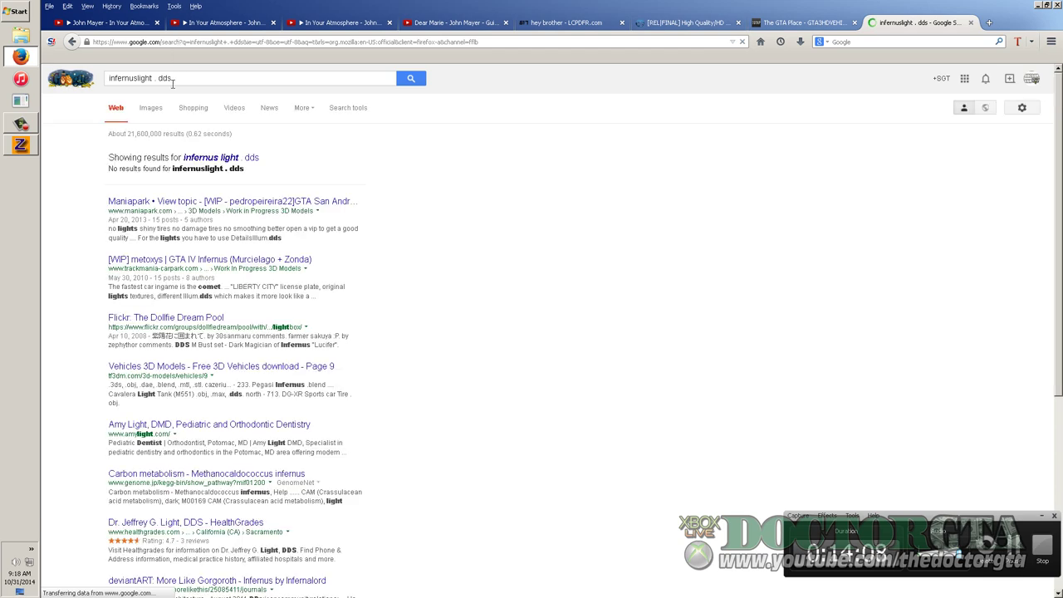
{"action": "left_click", "coordinate": [233, 165]}
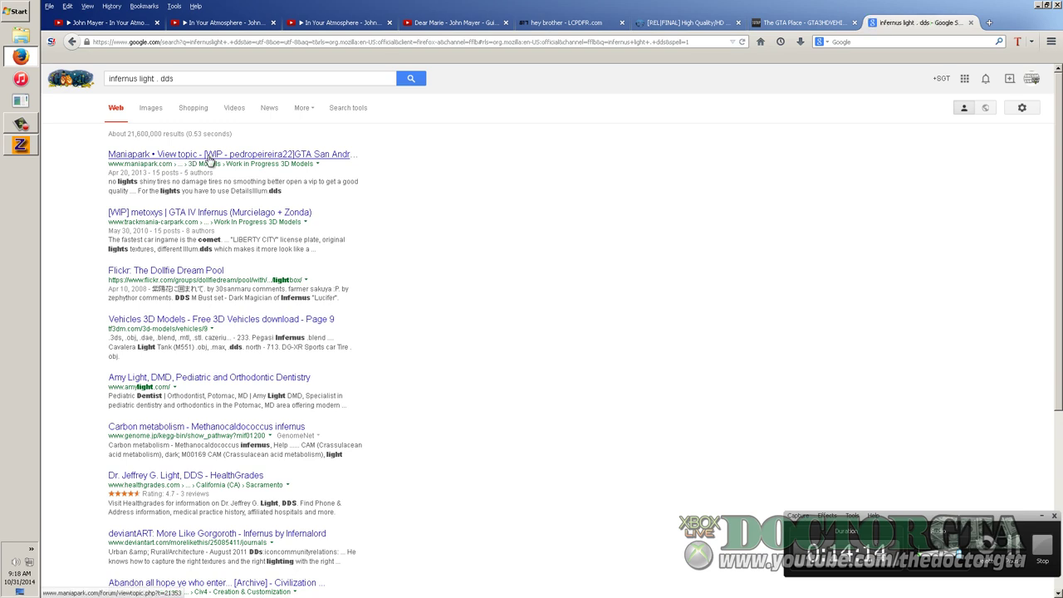
{"action": "left_click", "coordinate": [148, 111]}
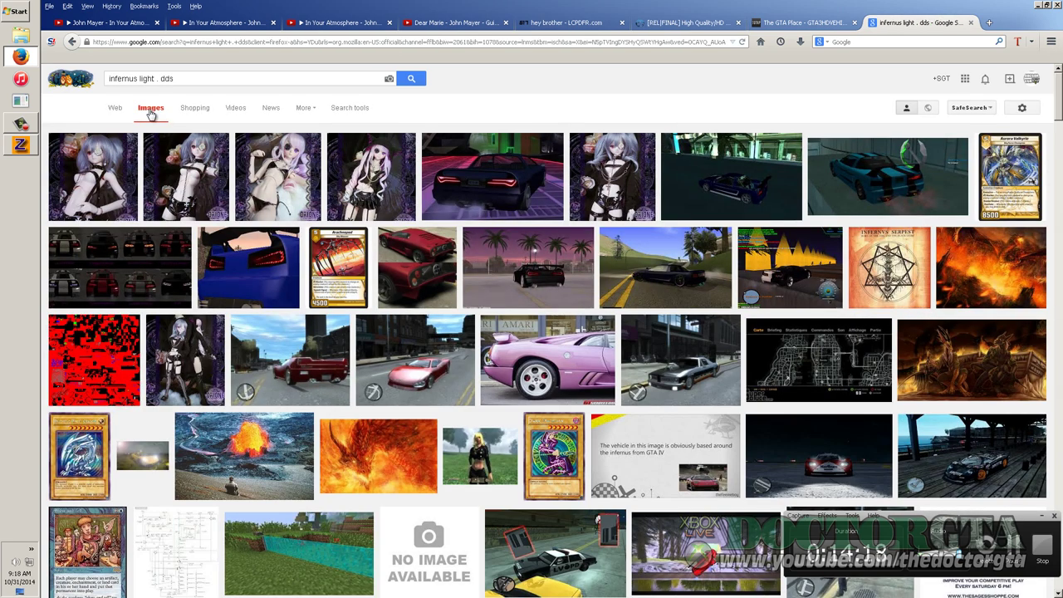
Preview the black Infernus and red Infernus HD pictures among the image results, closing each preview
{"action": "left_click", "coordinate": [471, 251]}
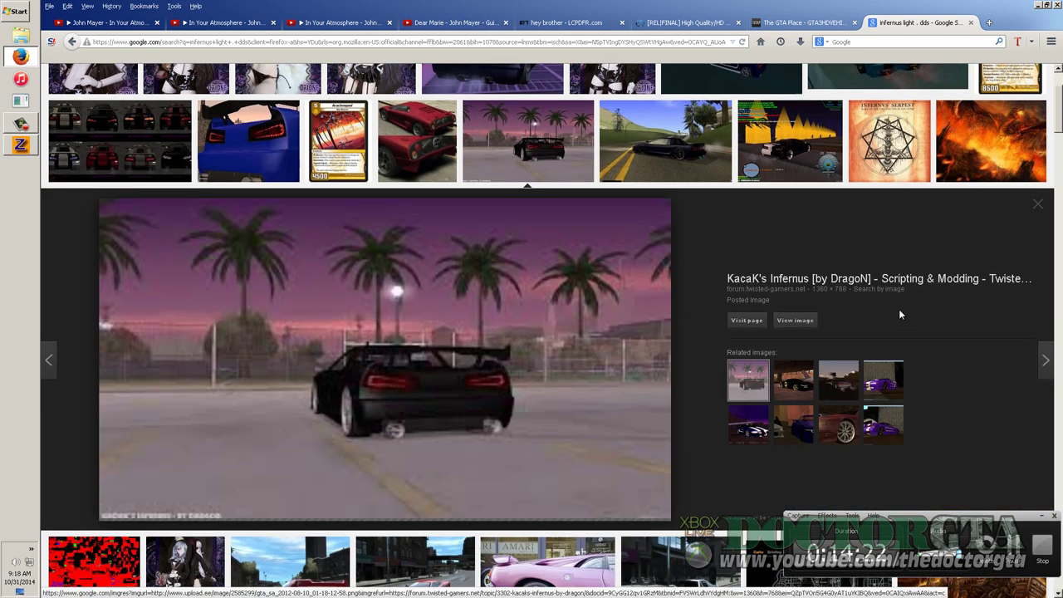
{"action": "left_click", "coordinate": [1036, 207]}
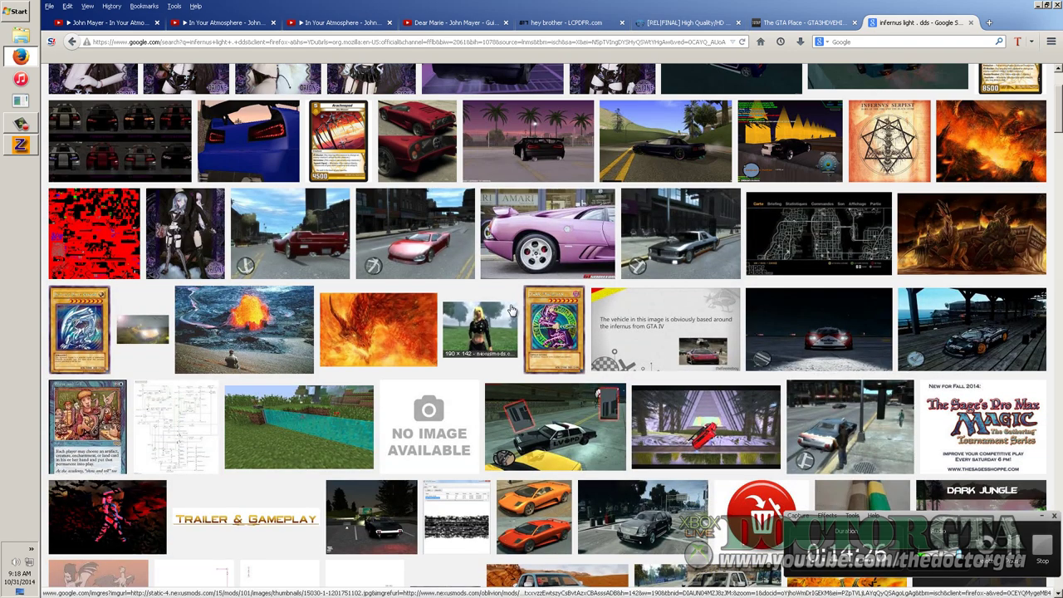
{"action": "left_click", "coordinate": [446, 259]}
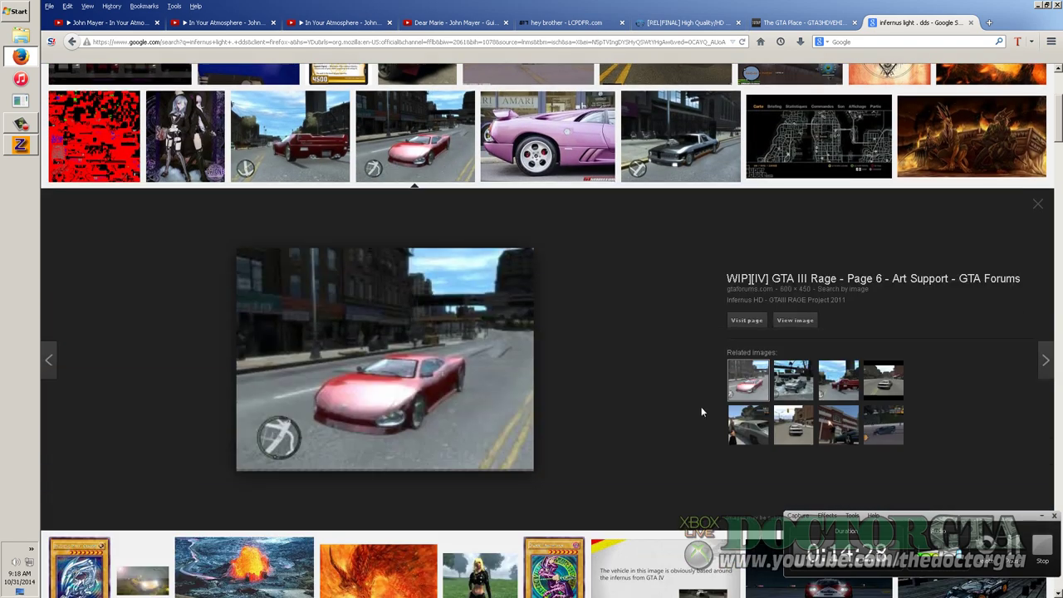
{"action": "left_click", "coordinate": [1037, 203]}
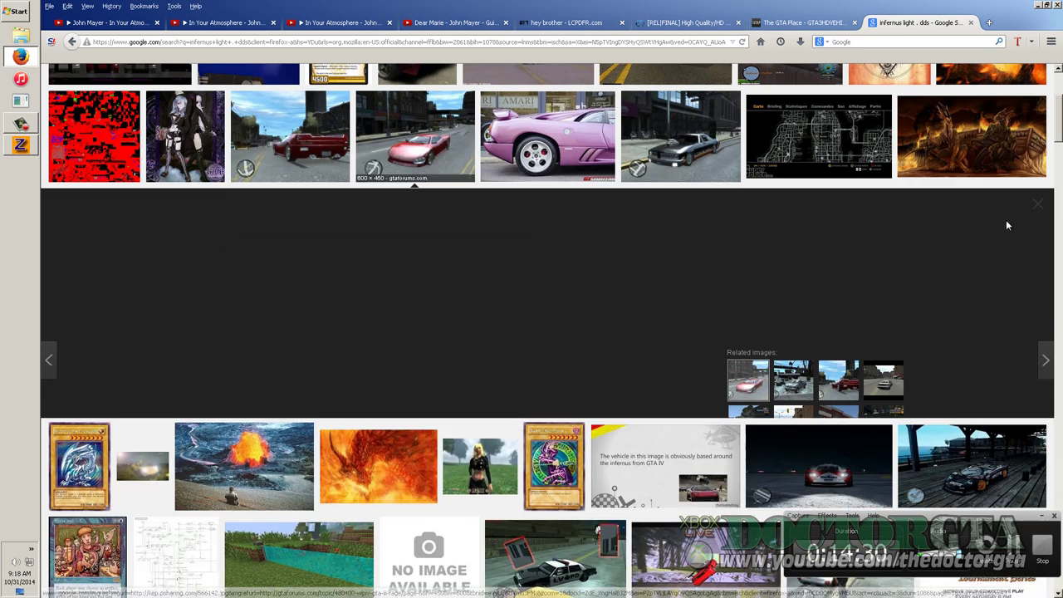
{"action": "scroll", "coordinate": [466, 365], "scroll_direction": "up", "scroll_amount": 5}
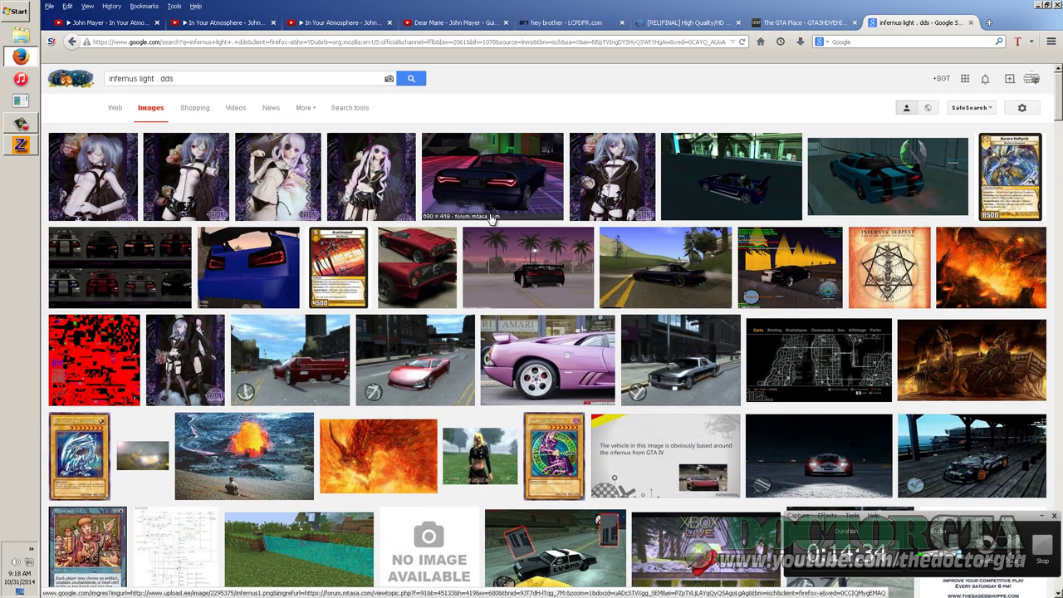
Search Google Images for "infernuslightsa. dds" and again for "infernuslightsa.dds" without the space
{"action": "left_click", "coordinate": [131, 84]}
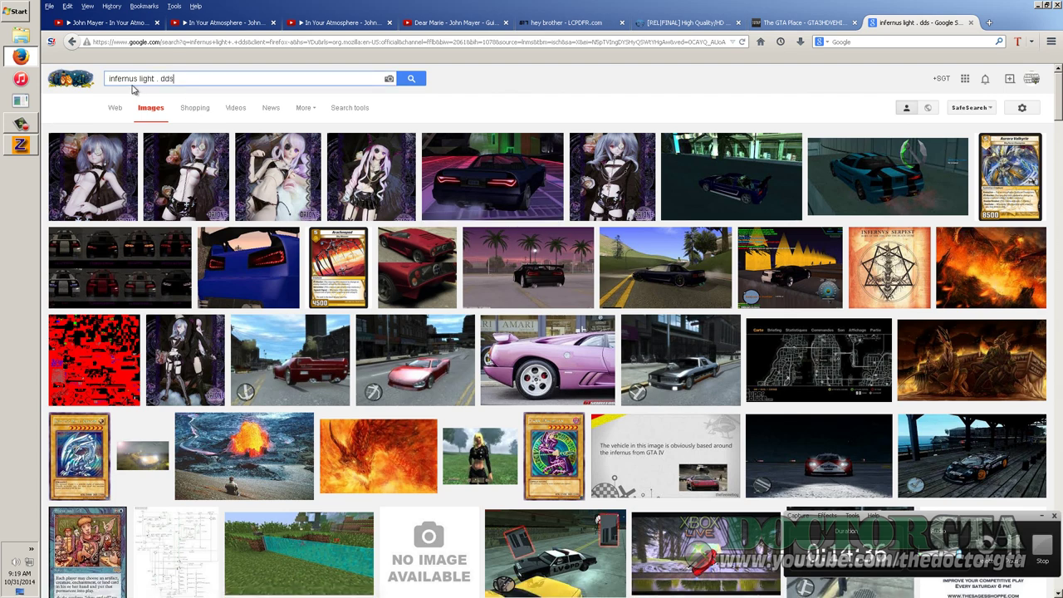
{"action": "left_click", "coordinate": [157, 78]}
{"action": "key", "text": "BackSpace"}
{"action": "key", "text": "BackSpace"}
{"action": "key", "text": "Return"}
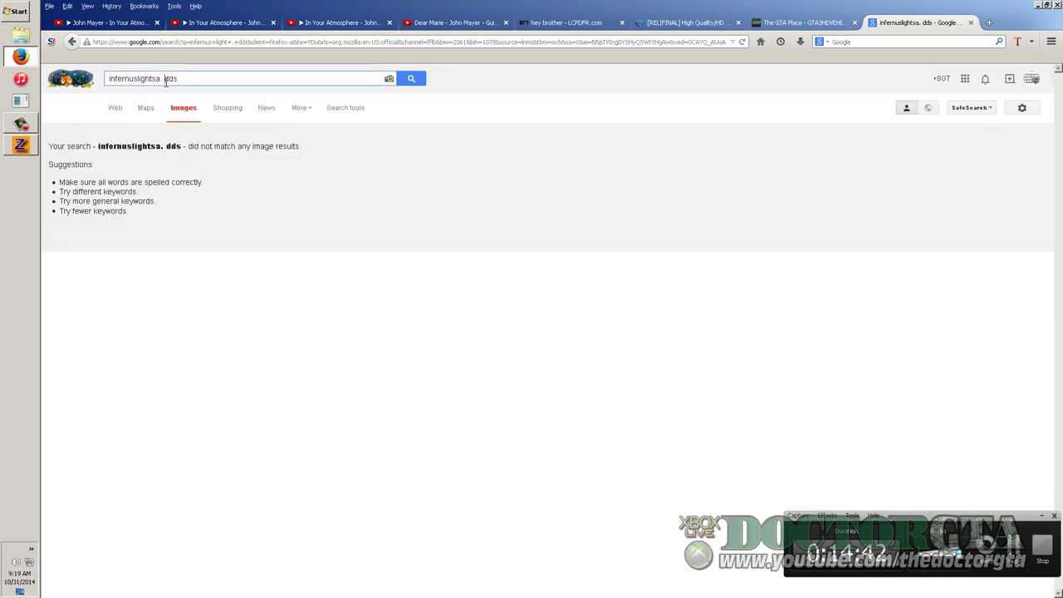
{"action": "left_click", "coordinate": [166, 81]}
{"action": "key", "text": "BackSpace"}
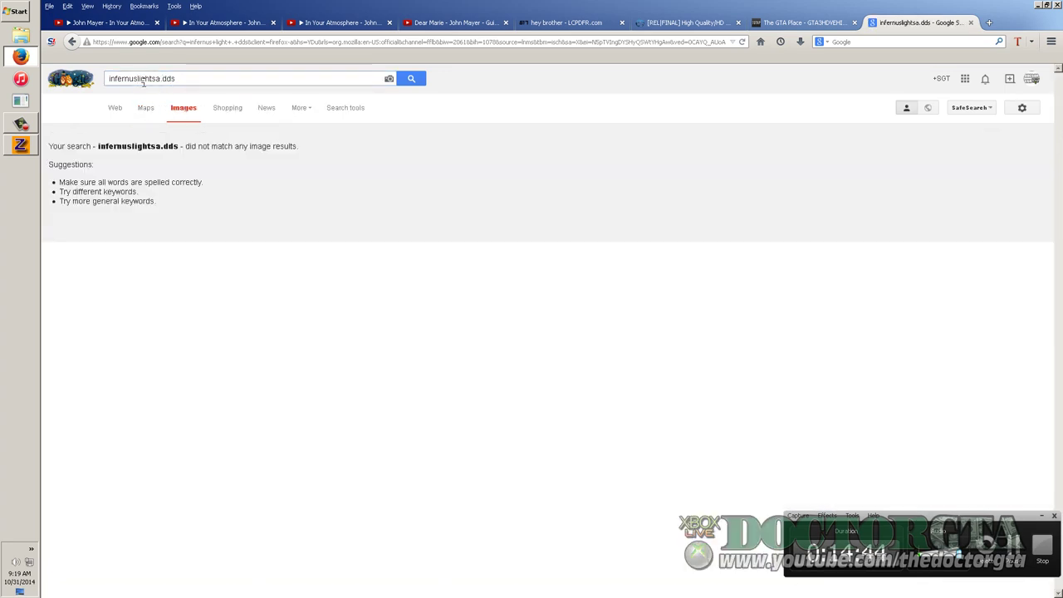
Close the search tab, return to ZModeler, dismiss the Textures Browser and clear the import message log
{"action": "left_click", "coordinate": [971, 23]}
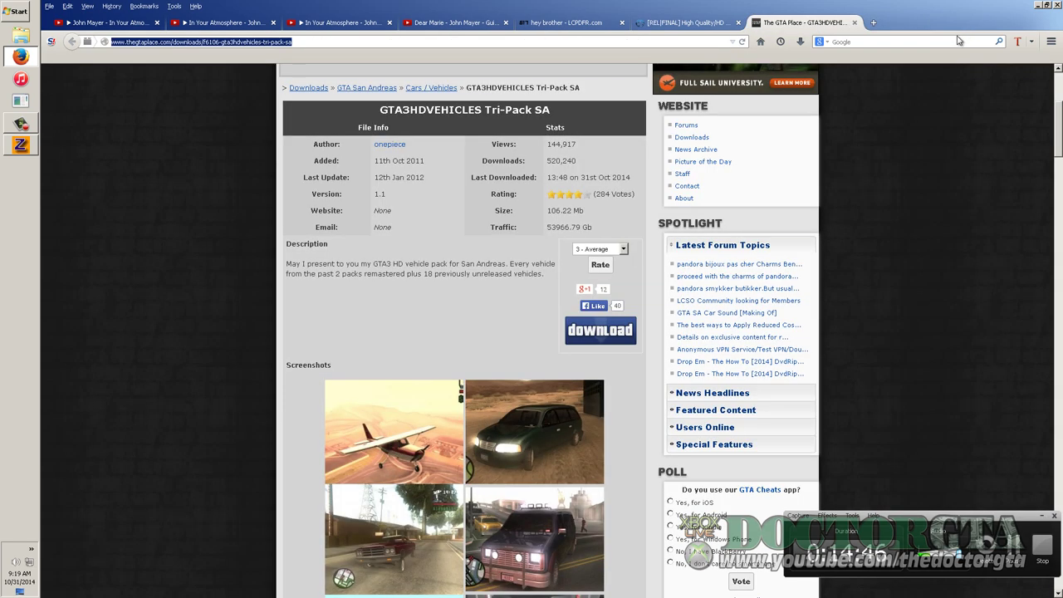
{"action": "left_click", "coordinate": [21, 145]}
{"action": "key", "text": "Down"}
{"action": "left_click", "coordinate": [601, 430]}
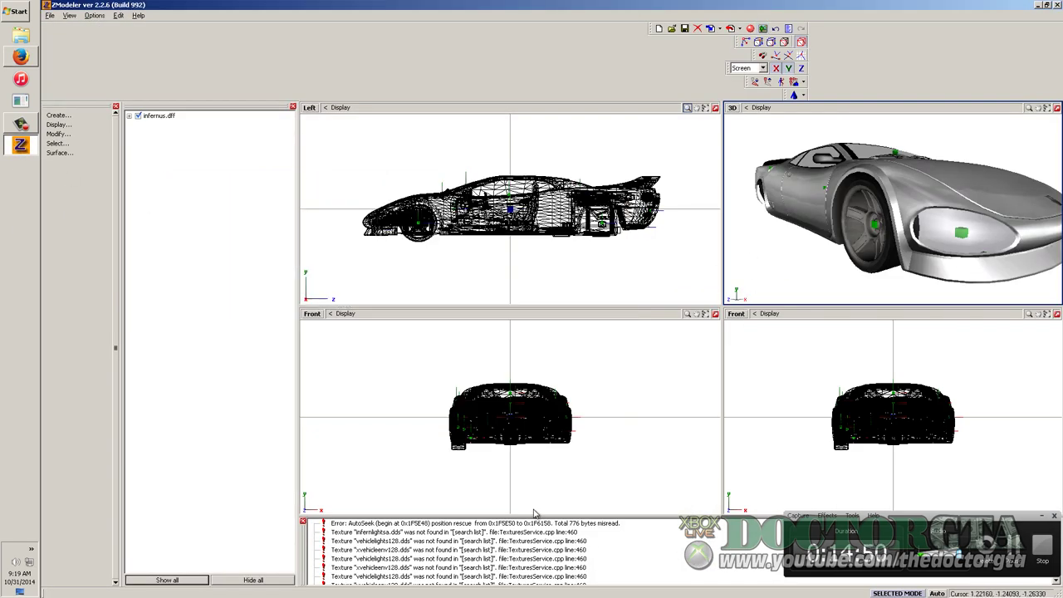
{"action": "right_click", "coordinate": [525, 537]}
{"action": "left_click", "coordinate": [549, 544]}
Inspect the car's tail lights and front in the 3D view and preview the wheelitsnu material in the Materials Editor
{"action": "middle_click_drag", "start_coordinate": [943, 214], "coordinate": [856, 186]}
{"action": "middle_click_drag", "start_coordinate": [908, 209], "coordinate": [815, 232]}
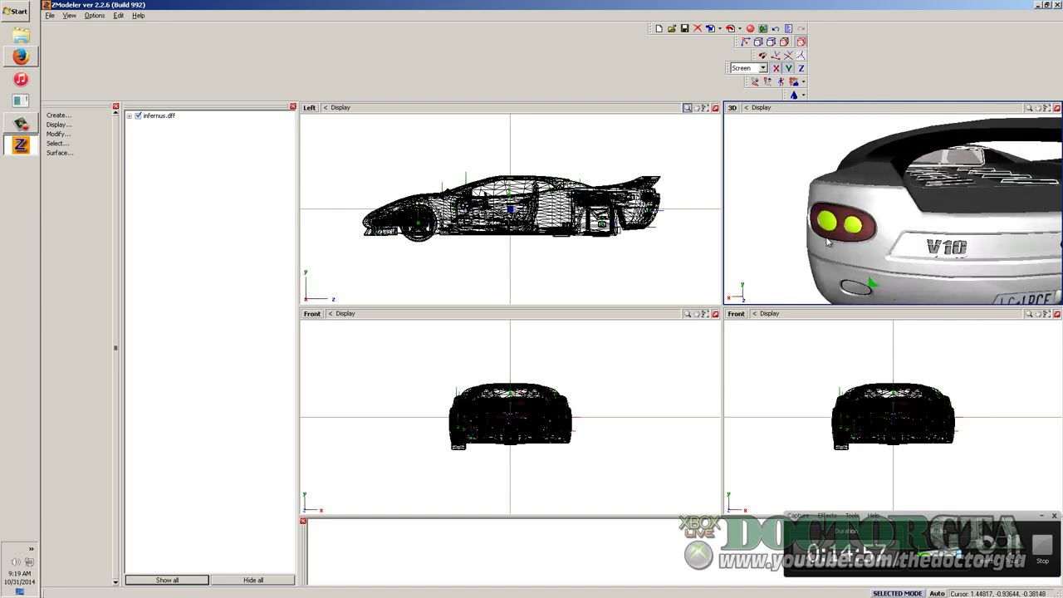
{"action": "left_click", "coordinate": [745, 41]}
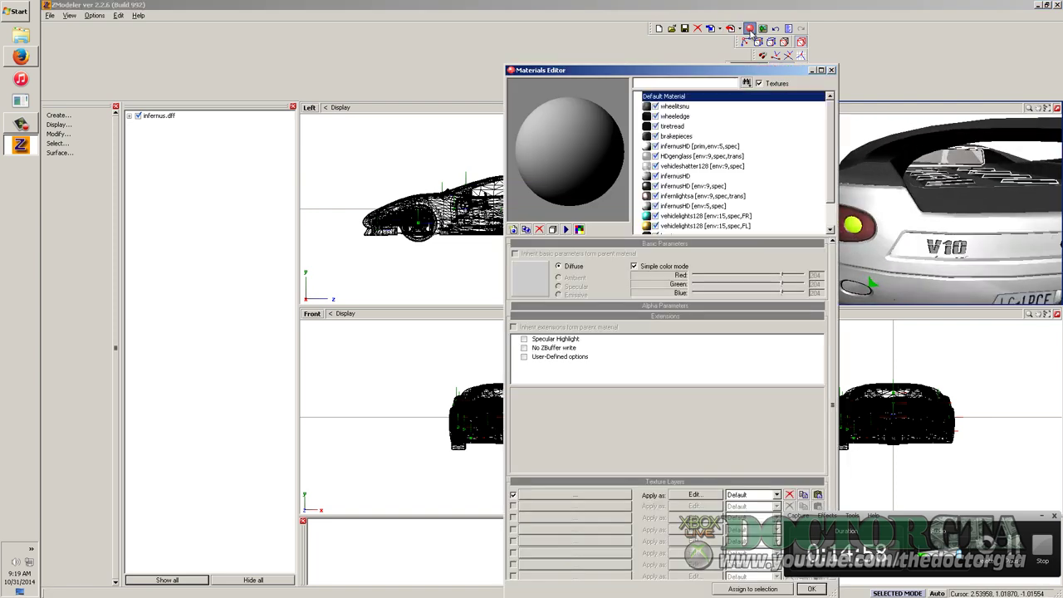
{"action": "left_click", "coordinate": [757, 107]}
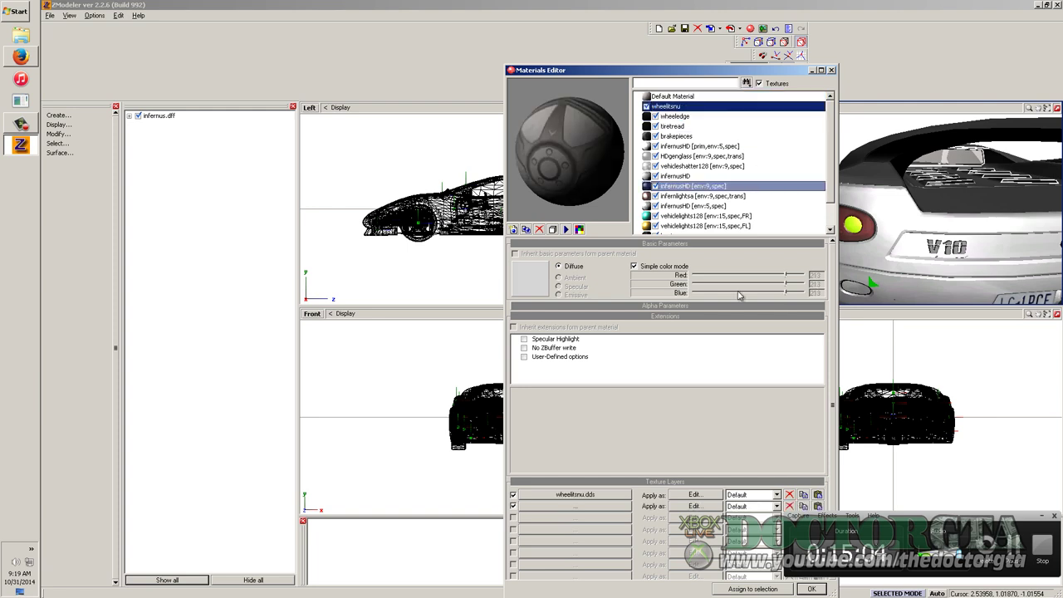
{"action": "middle_click_drag", "start_coordinate": [950, 238], "coordinate": [851, 195]}
{"action": "left_click", "coordinate": [833, 70]}
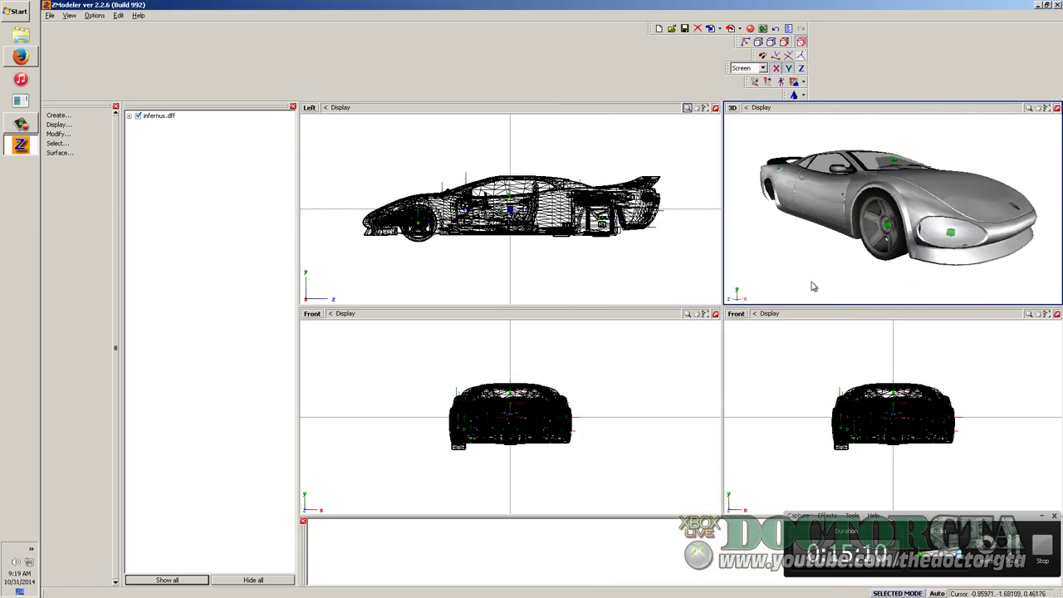
{"action": "scroll", "coordinate": [814, 285], "scroll_direction": "down", "scroll_amount": 2}
{"action": "scroll", "coordinate": [734, 215], "scroll_direction": "up", "scroll_amount": 1}
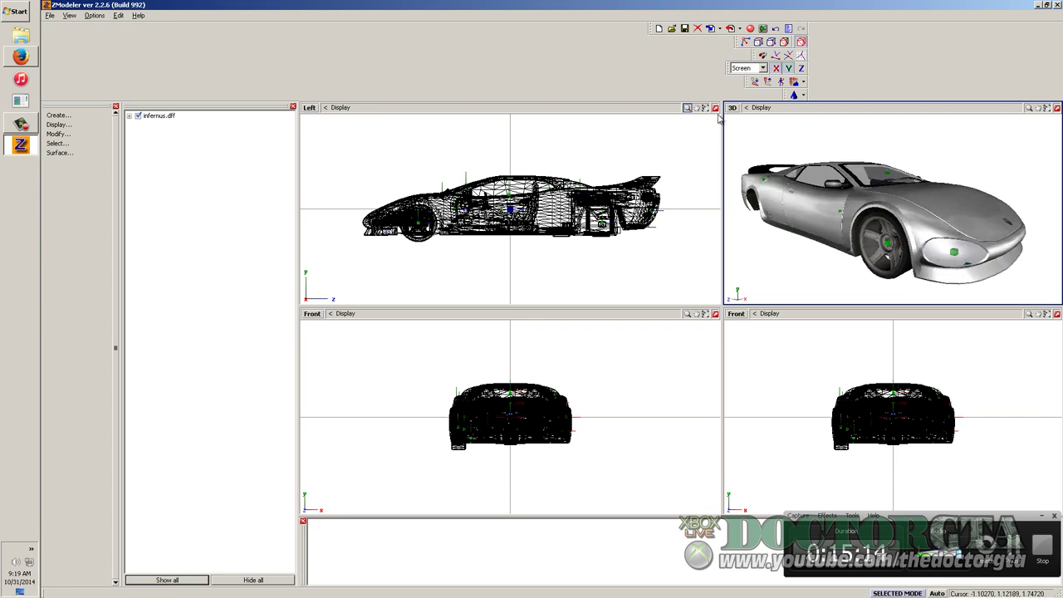
Hide and reshow the wheelitsnu material to locate it on the car, and compare its preview with wheeledge
{"action": "left_click", "coordinate": [750, 28]}
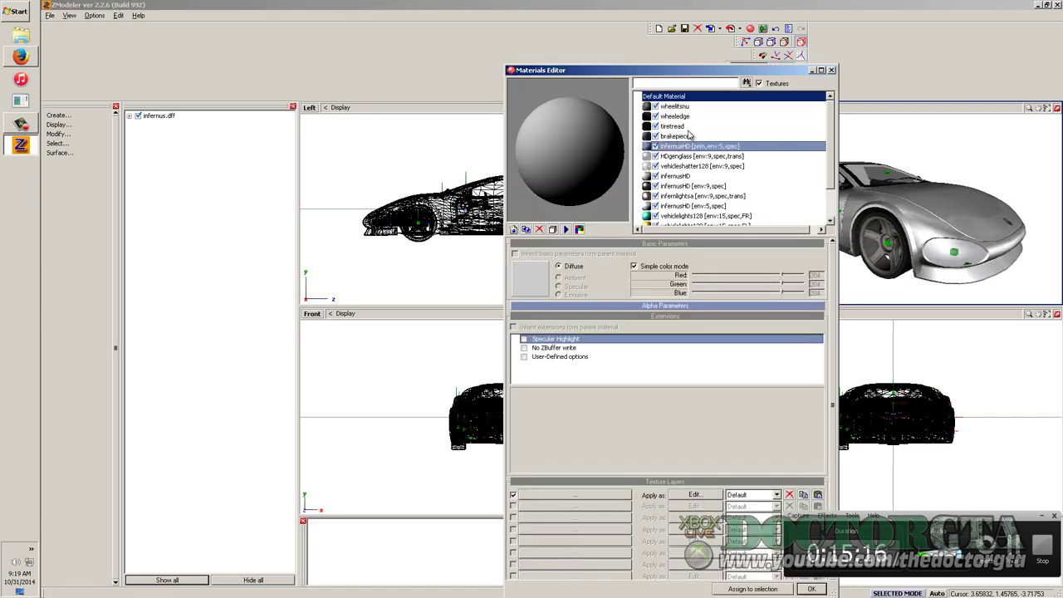
{"action": "left_click", "coordinate": [648, 107]}
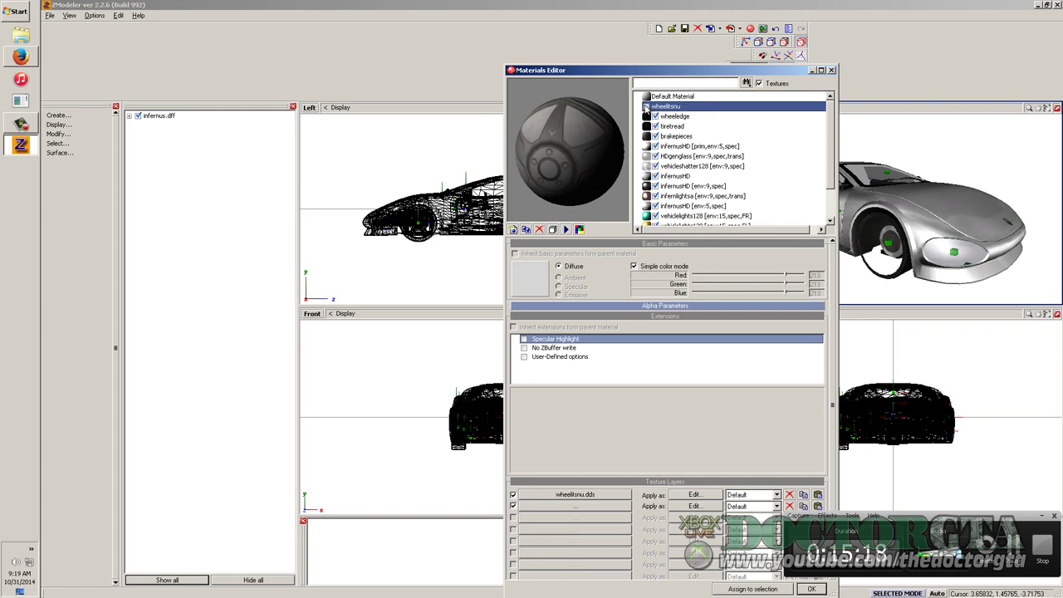
{"action": "left_click", "coordinate": [647, 106]}
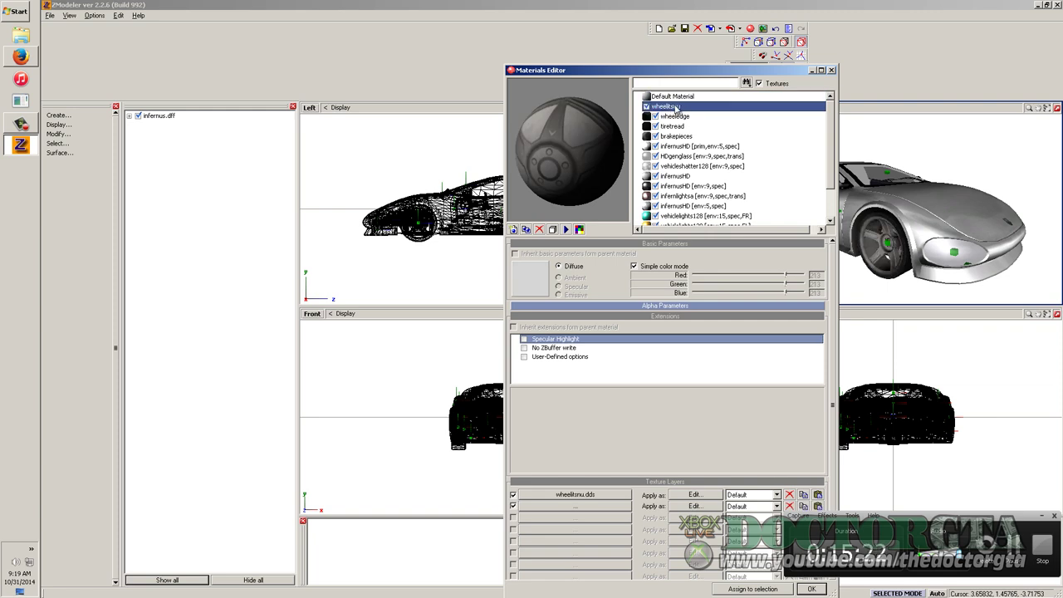
{"action": "left_click", "coordinate": [676, 107]}
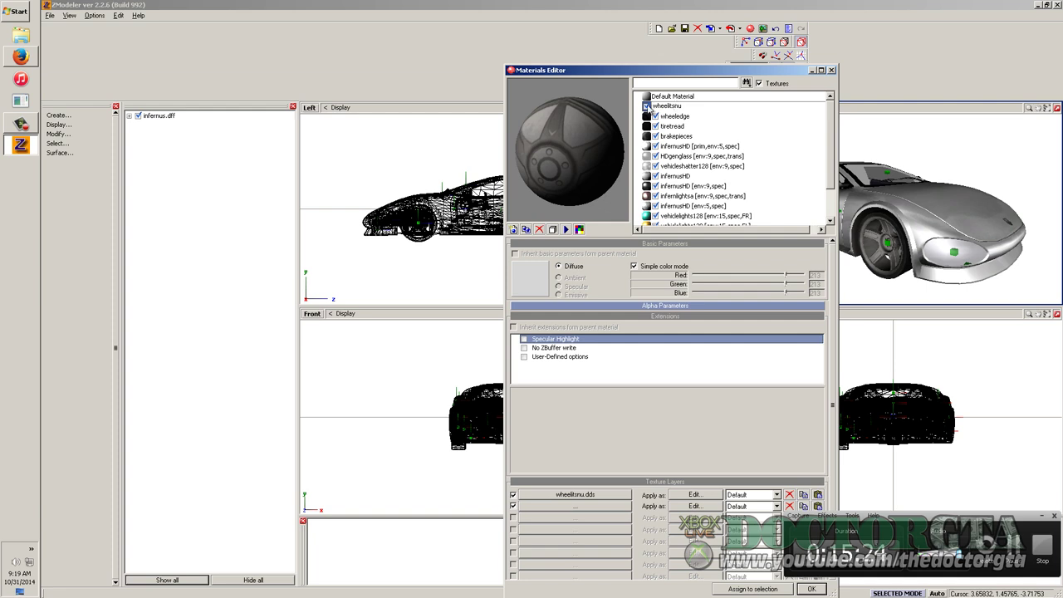
{"action": "key", "text": "Return"}
{"action": "left_click", "coordinate": [669, 117]}
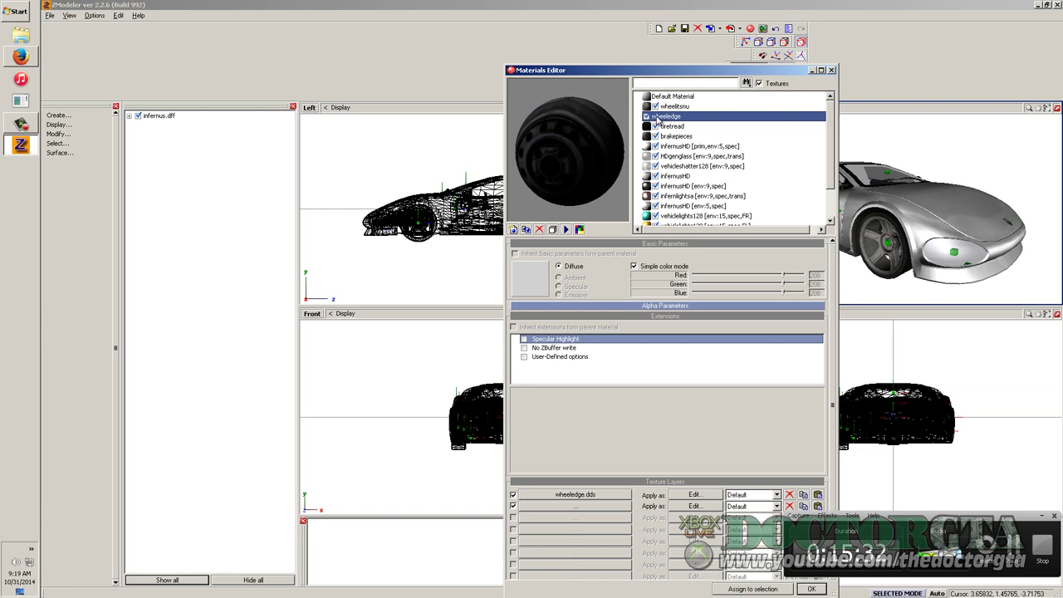
{"action": "left_click", "coordinate": [676, 107]}
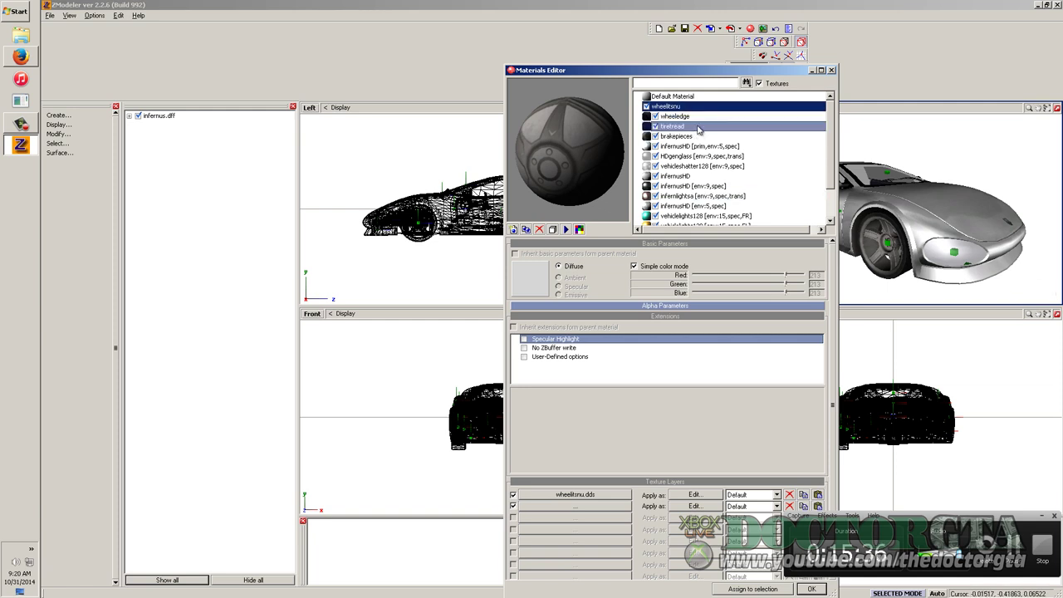
Enable Specular Highlight on the wheeledge material with a strength of 20
{"action": "left_click", "coordinate": [646, 117]}
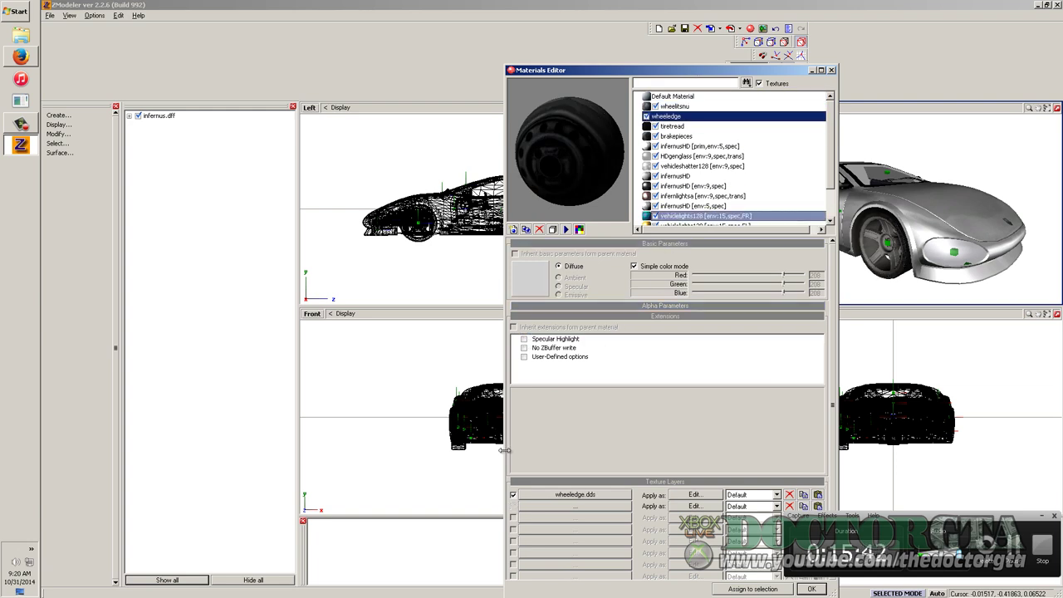
{"action": "left_click", "coordinate": [524, 339]}
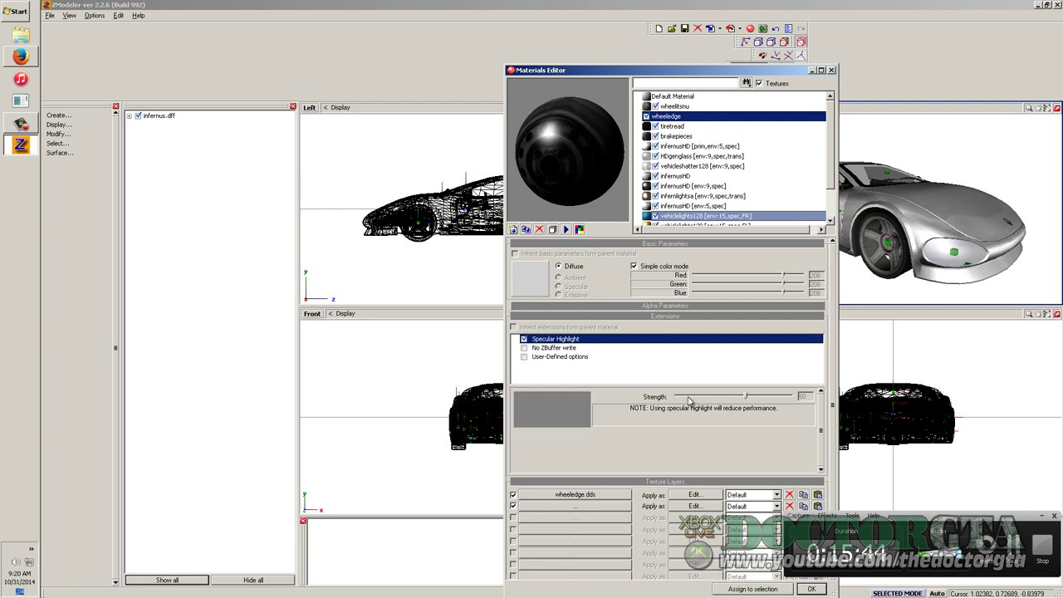
{"action": "left_click", "coordinate": [688, 397]}
Enable Specular Highlight on the wheelitsnu material and raise its strength to about 73
{"action": "left_click", "coordinate": [704, 108]}
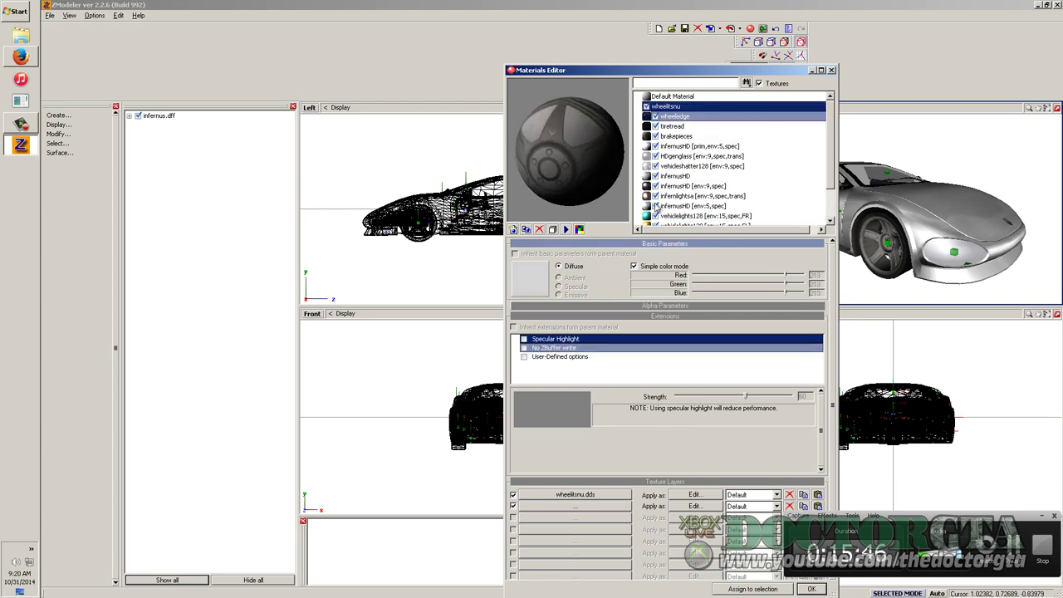
{"action": "left_click_drag", "start_coordinate": [750, 398], "coordinate": [766, 400]}
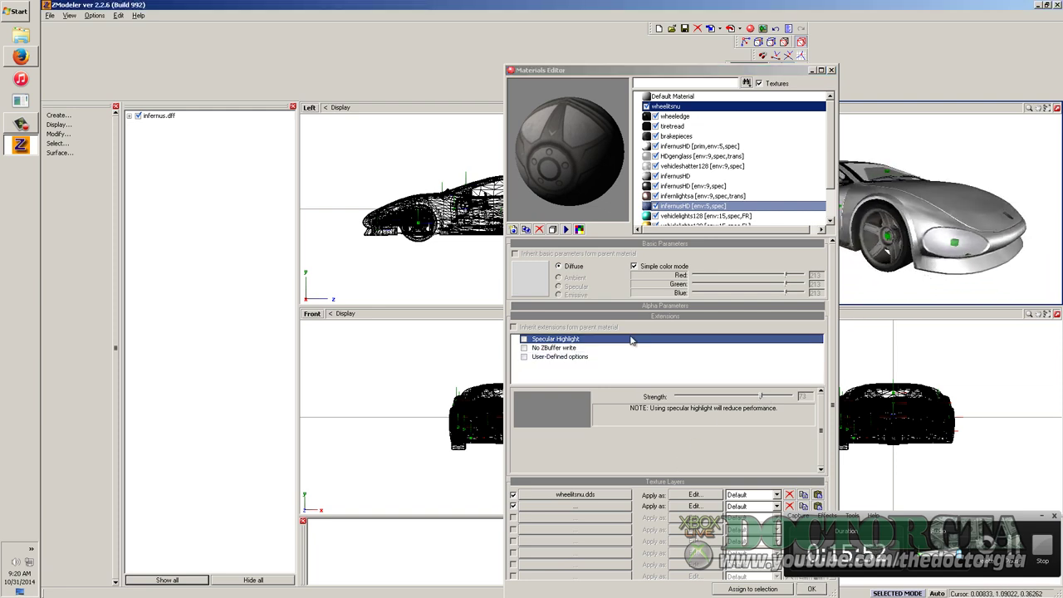
{"action": "left_click", "coordinate": [524, 339]}
Review the wheeledge material's highlight and examine the car's wheels and rear engine cover vents up close
{"action": "left_click", "coordinate": [674, 117]}
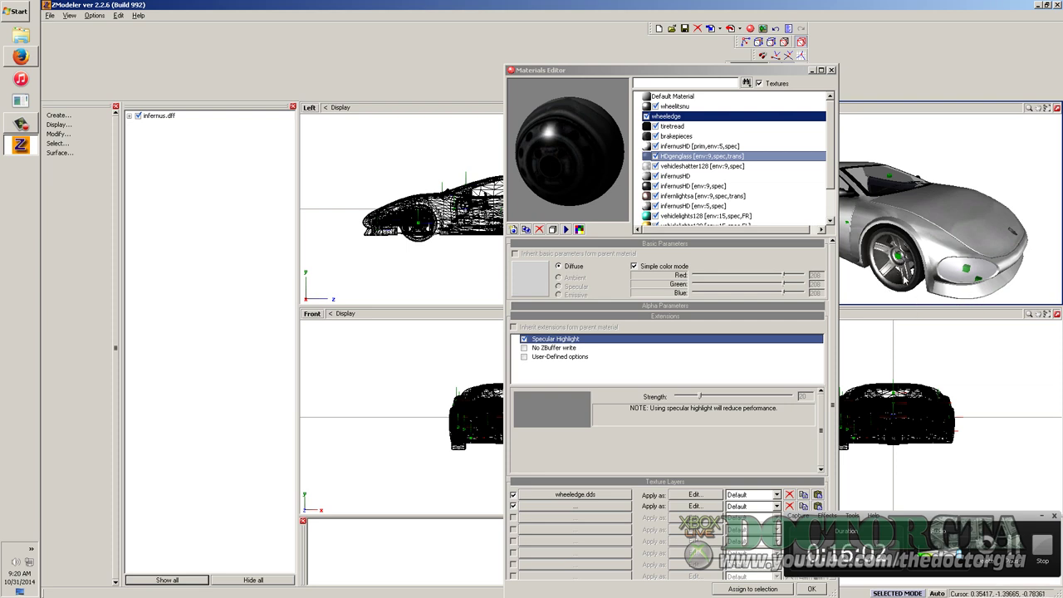
{"action": "middle_click_drag", "start_coordinate": [906, 278], "coordinate": [961, 173]}
{"action": "scroll", "coordinate": [895, 235], "scroll_direction": "up", "scroll_amount": 10}
{"action": "scroll", "coordinate": [958, 180], "scroll_direction": "up", "scroll_amount": 8}
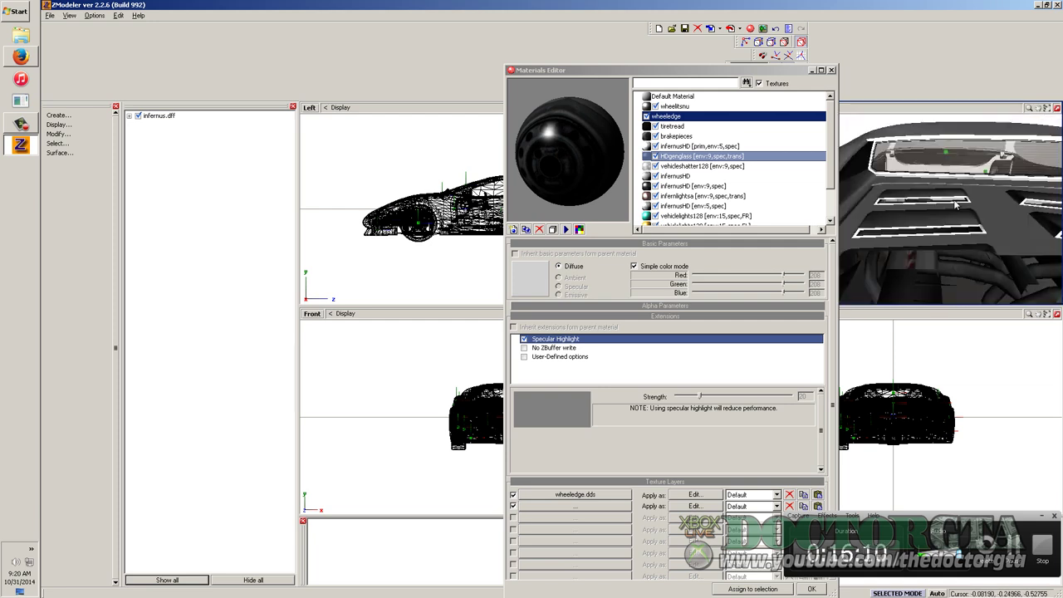
Bring the front wheel into view and toggle the tiretread and wheeledge materials' visibility to locate them on the car
{"action": "scroll", "coordinate": [952, 195], "scroll_direction": "down", "scroll_amount": 10}
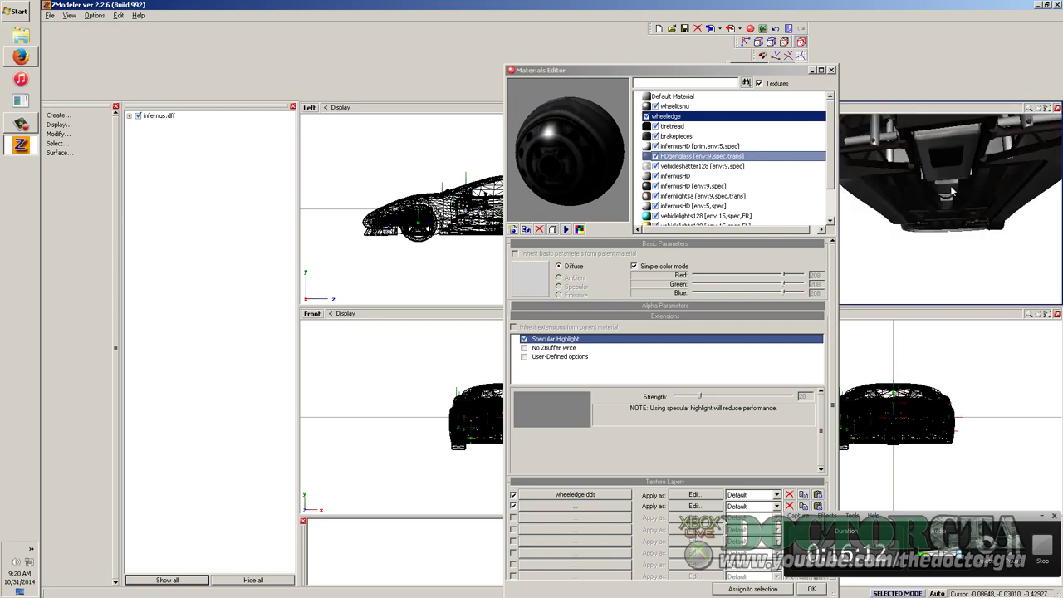
{"action": "middle_click_drag", "start_coordinate": [958, 171], "coordinate": [897, 202]}
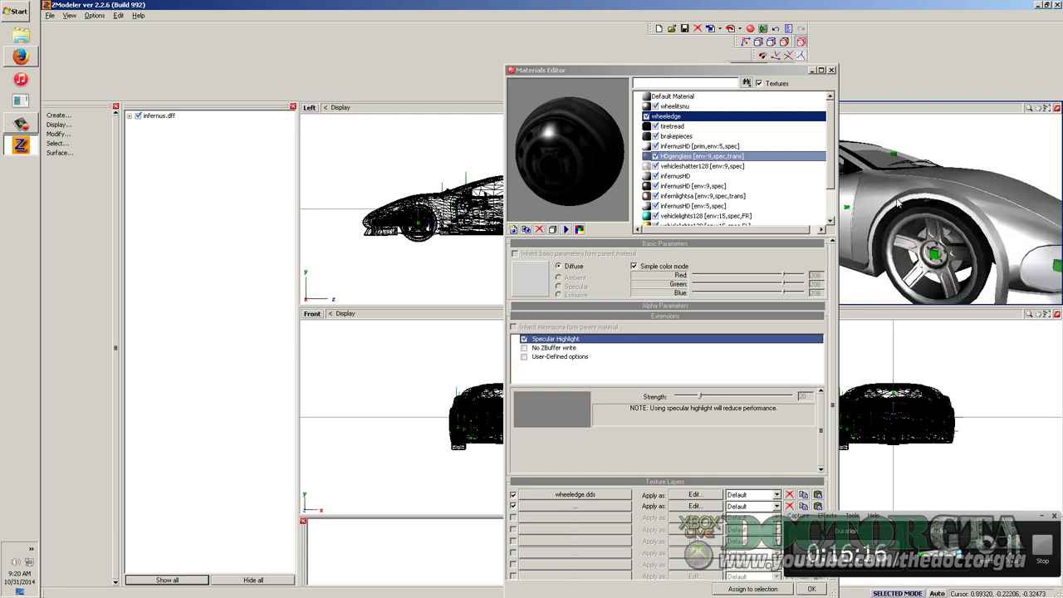
{"action": "left_click", "coordinate": [670, 127]}
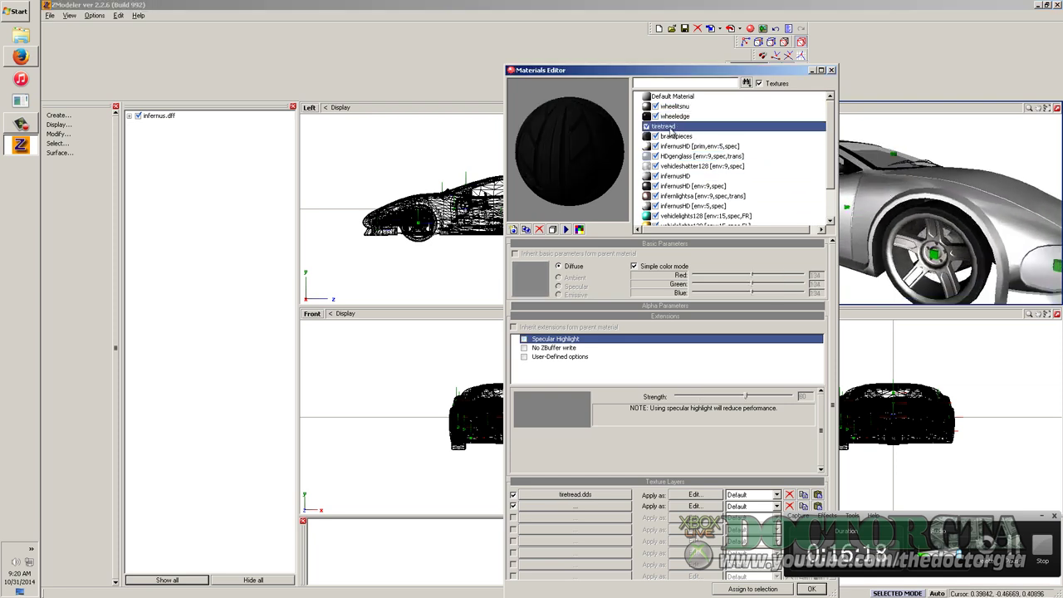
{"action": "left_click", "coordinate": [646, 126]}
{"action": "left_click", "coordinate": [646, 126]}
{"action": "left_click", "coordinate": [646, 119]}
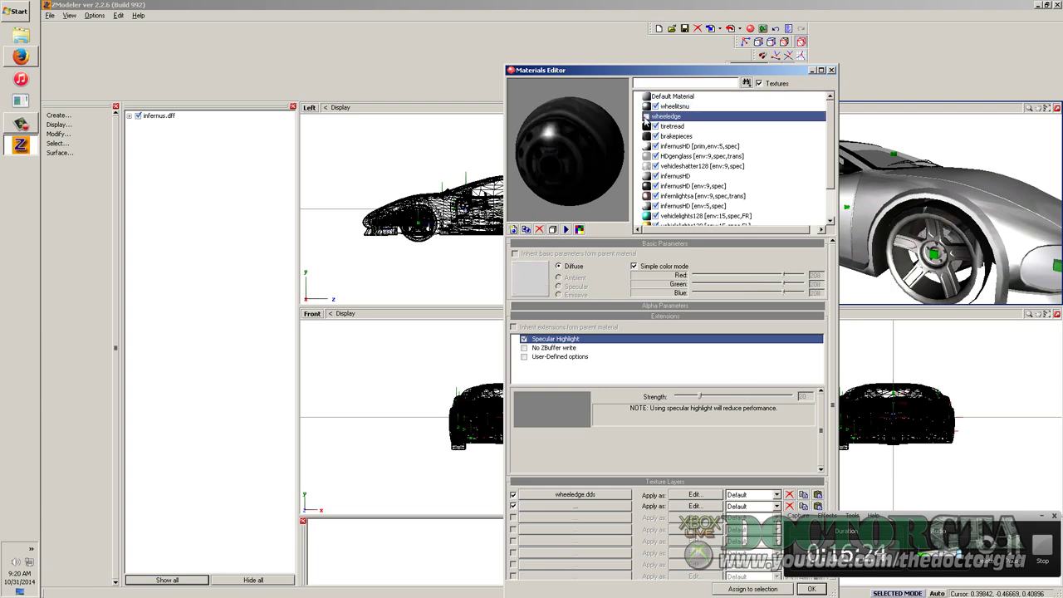
{"action": "left_click", "coordinate": [651, 125]}
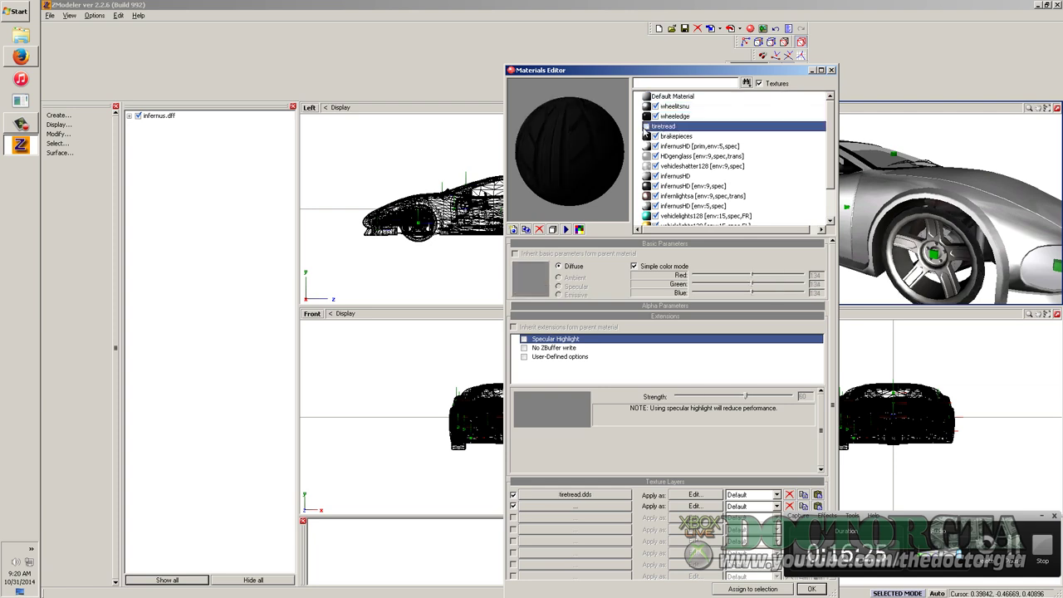
{"action": "left_click", "coordinate": [660, 126]}
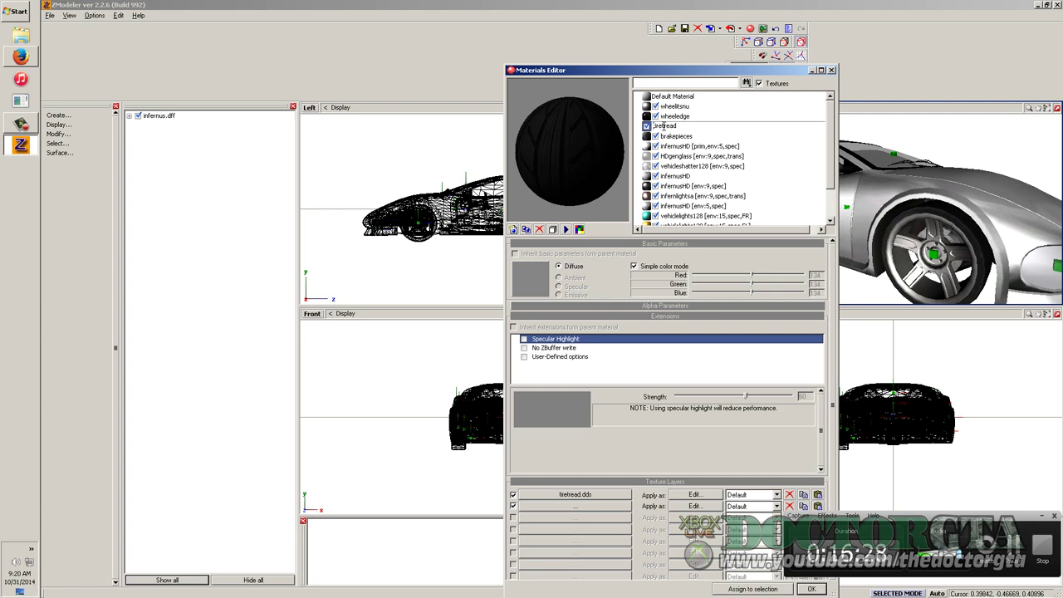
Review the brakepieces material's preview and extension settings in the Materials Editor
{"action": "left_click", "coordinate": [686, 135]}
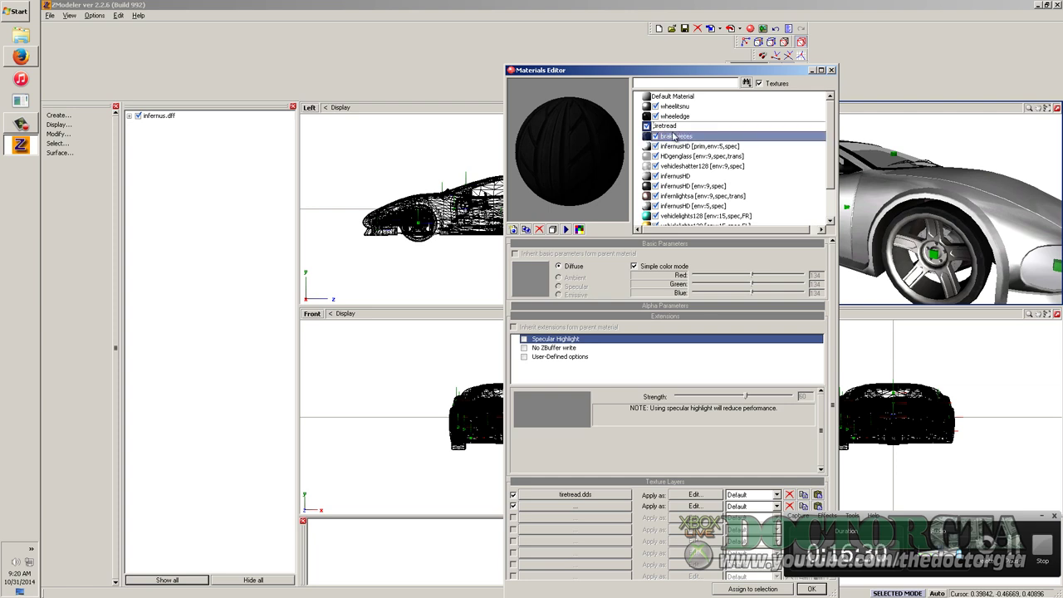
{"action": "left_click", "coordinate": [669, 135]}
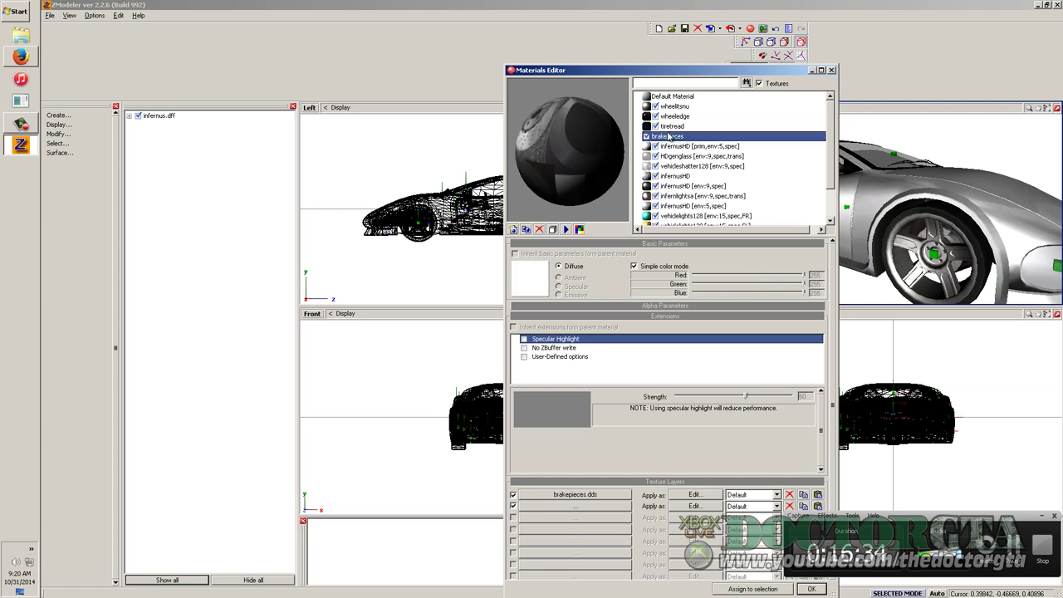
{"action": "left_click", "coordinate": [669, 127], "text": "ctrl"}
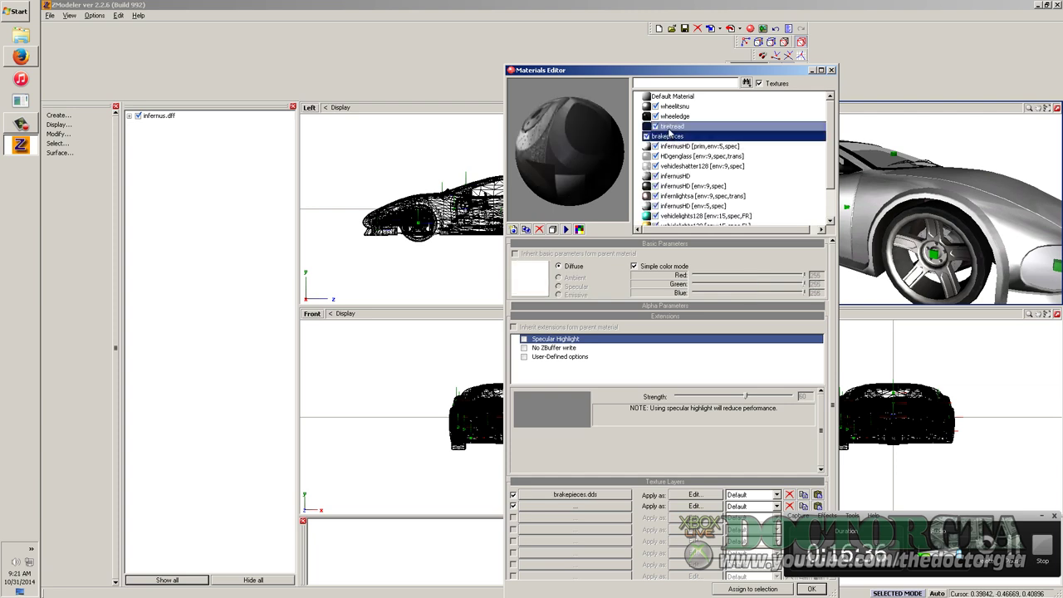
{"action": "left_click", "coordinate": [669, 137]}
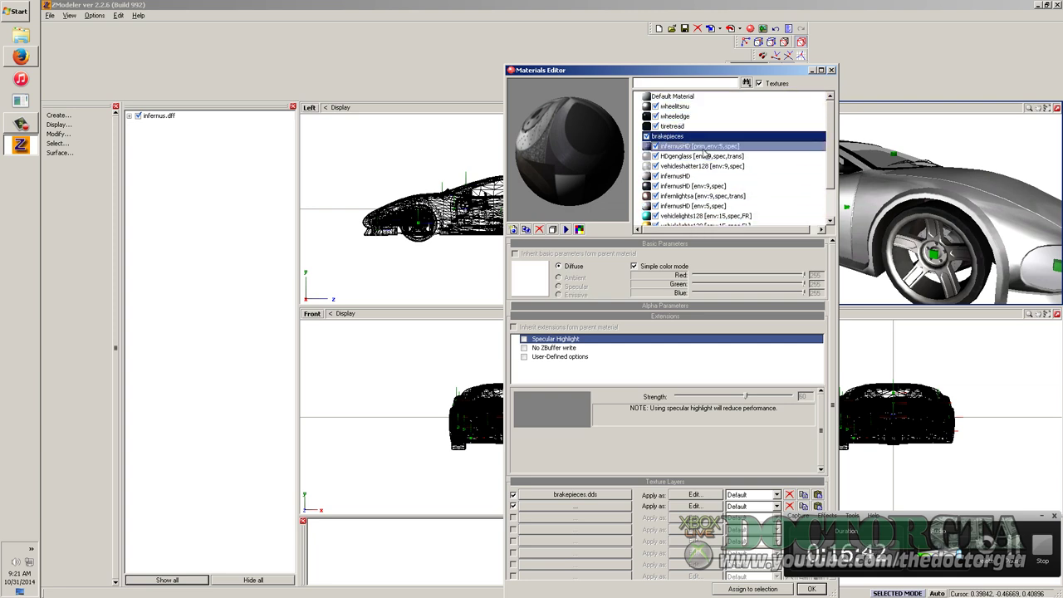
{"action": "left_click", "coordinate": [696, 176], "text": "ctrl"}
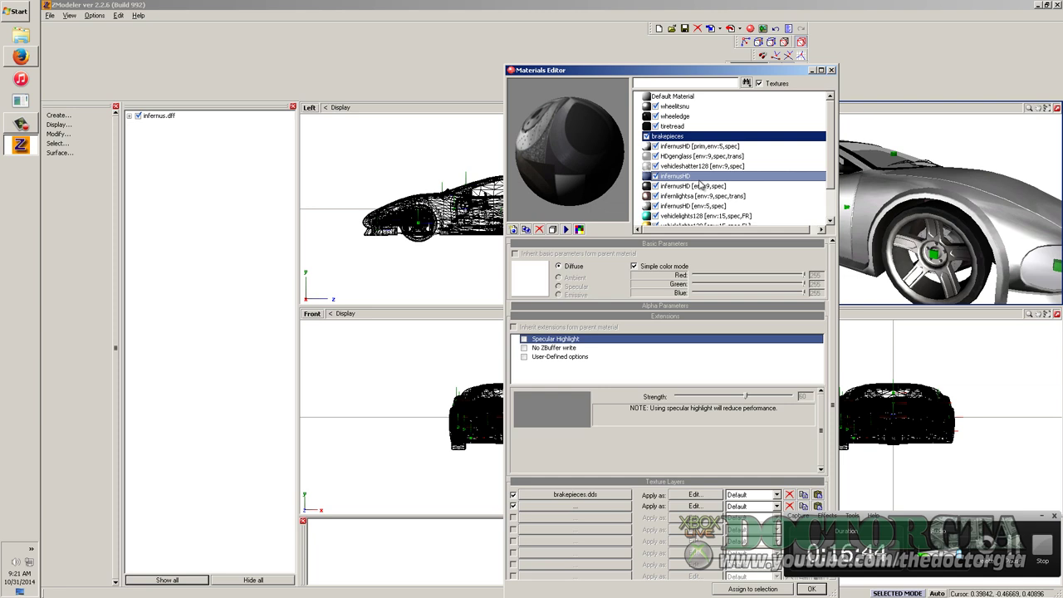
{"action": "left_click", "coordinate": [688, 146]}
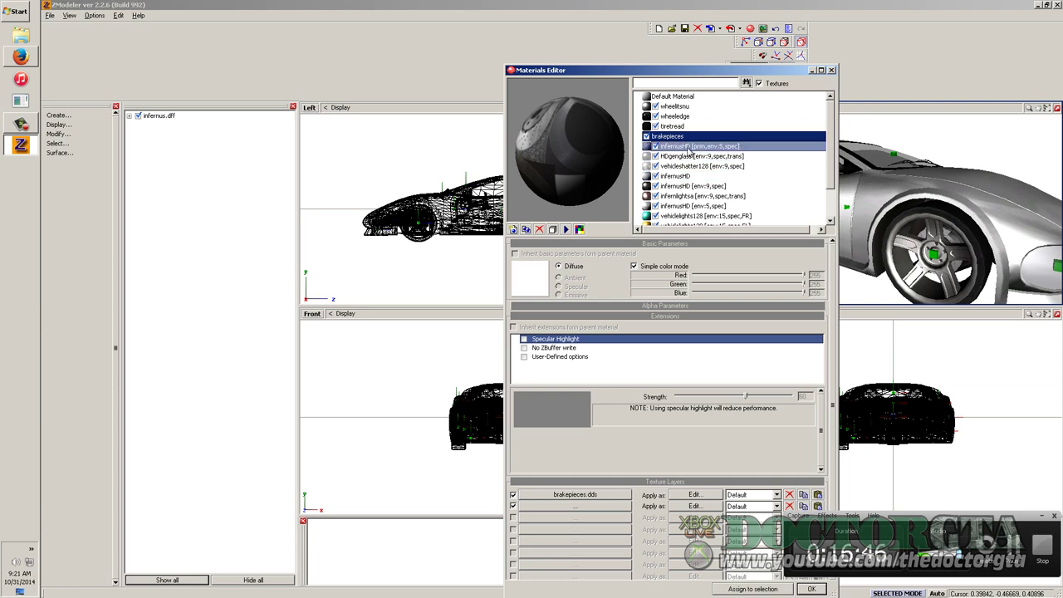
{"action": "left_click", "coordinate": [665, 138]}
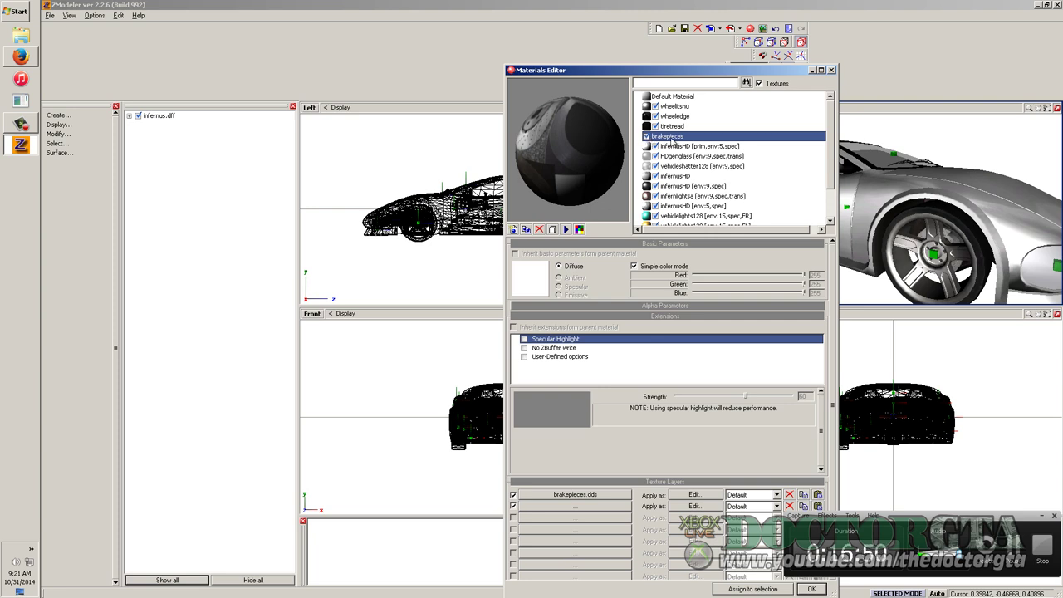
Replace the [prim,env:5,spec] suffix in the first infernusHD material's name with [CLR:1]
{"action": "left_click", "coordinate": [650, 146]}
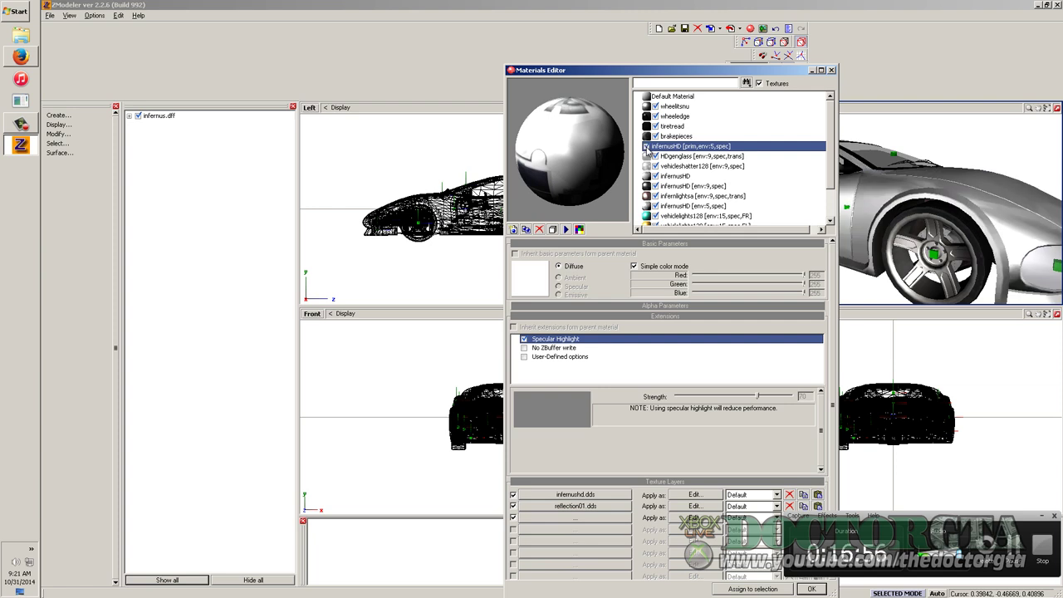
{"action": "left_click", "coordinate": [696, 150]}
{"action": "left_click_drag", "start_coordinate": [729, 146], "coordinate": [695, 147]}
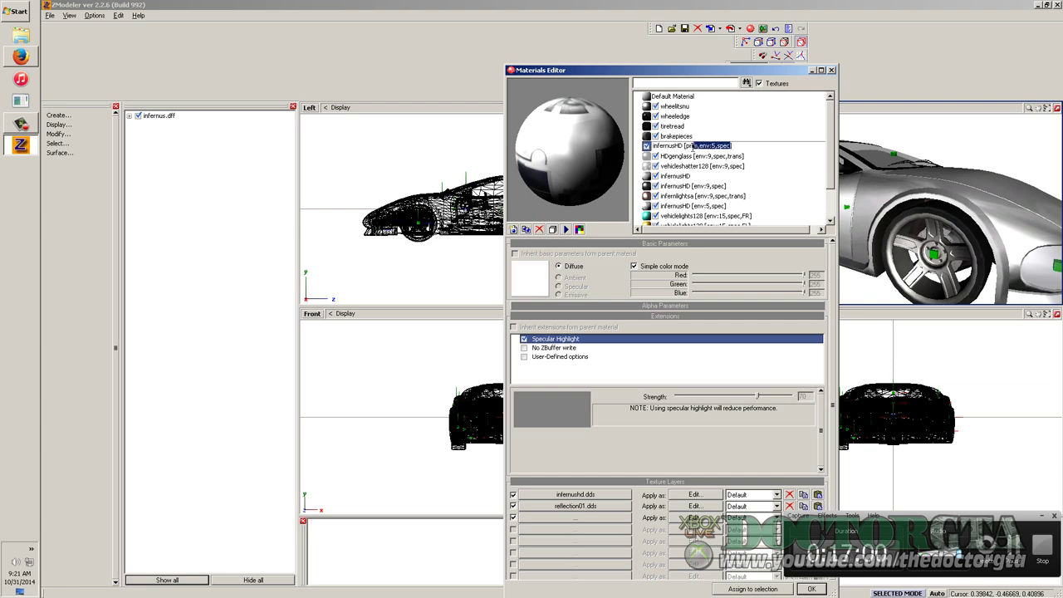
{"action": "key", "text": "Delete"}
{"action": "key", "text": "Return"}
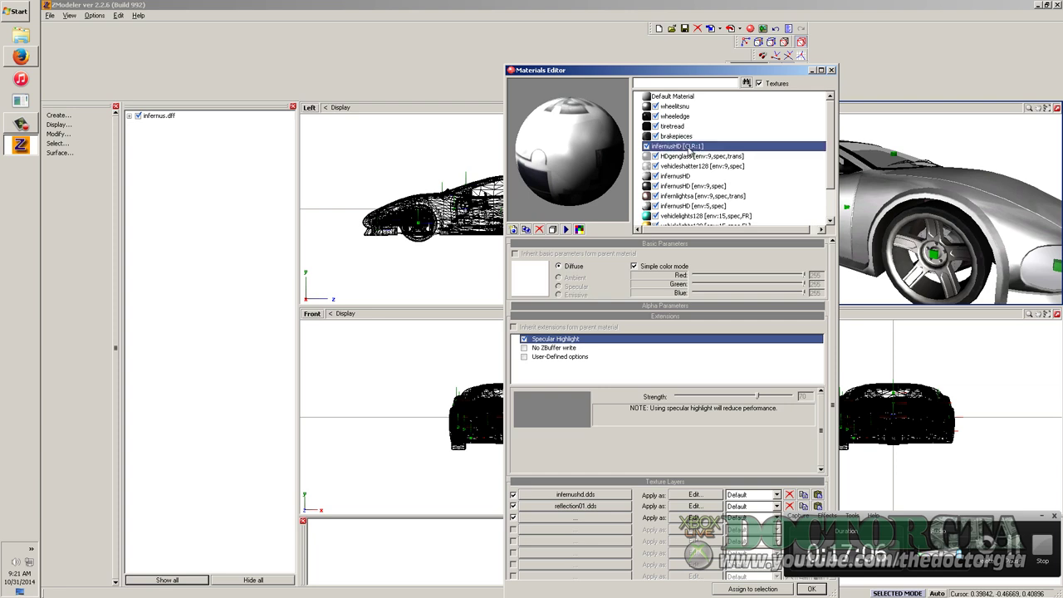
Replace the infernusHD part of the [CLR:1] material's name with "infernus paint2"
{"action": "left_click", "coordinate": [679, 146]}
{"action": "double_click", "coordinate": [679, 146]}
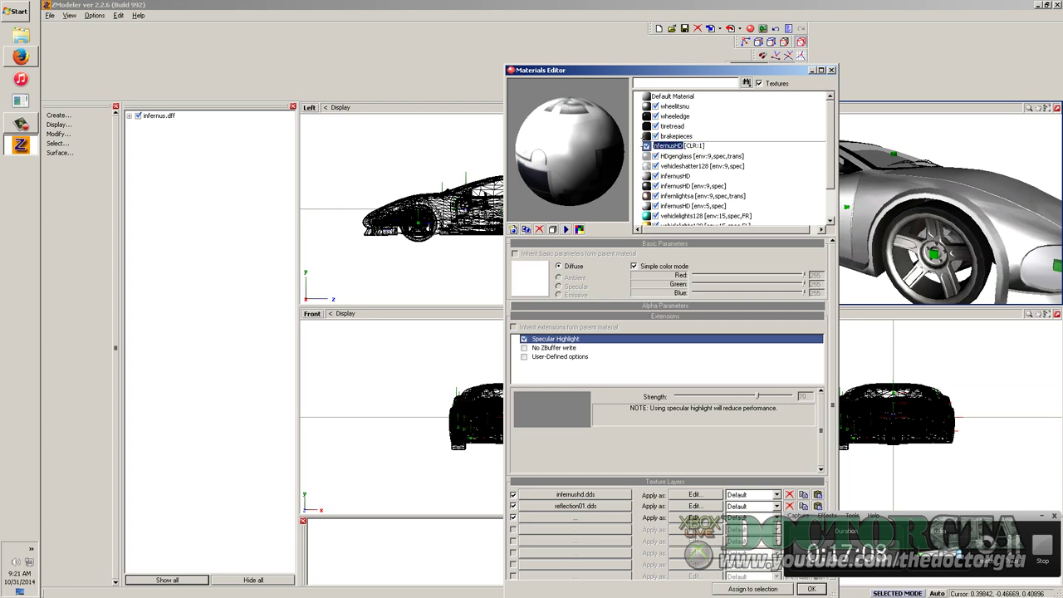
{"action": "key", "text": "BackSpace"}
{"action": "type", "text": "paint"}
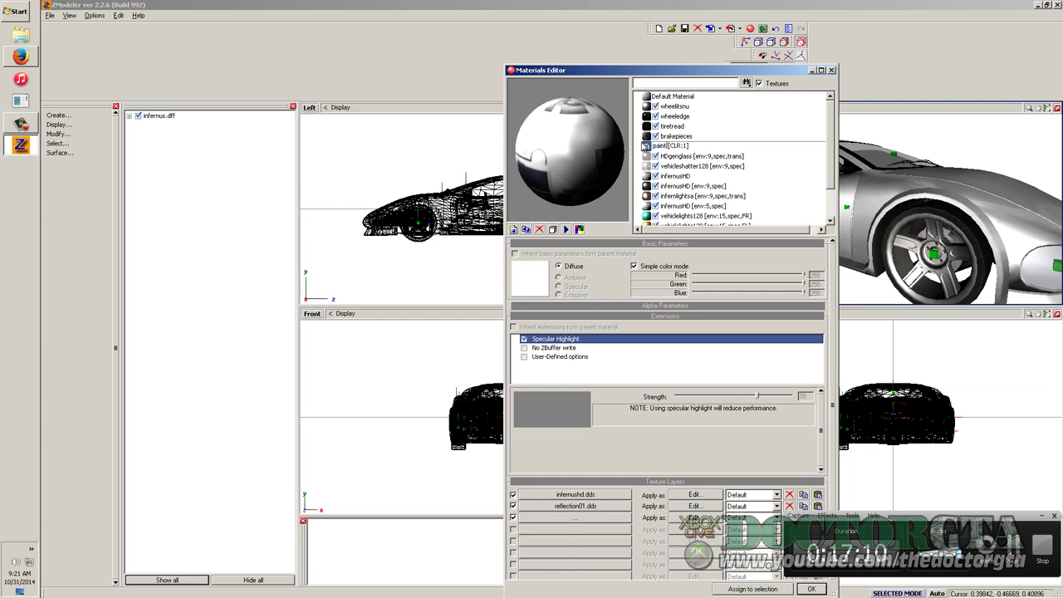
{"action": "type", "text": "2"}
{"action": "type", "text": "us"}
{"action": "key", "text": "Return"}
Check the HDgenglass material against the car's front end, and delete the vehicleshatter128 [env:9,spec] material
{"action": "left_click", "coordinate": [674, 157]}
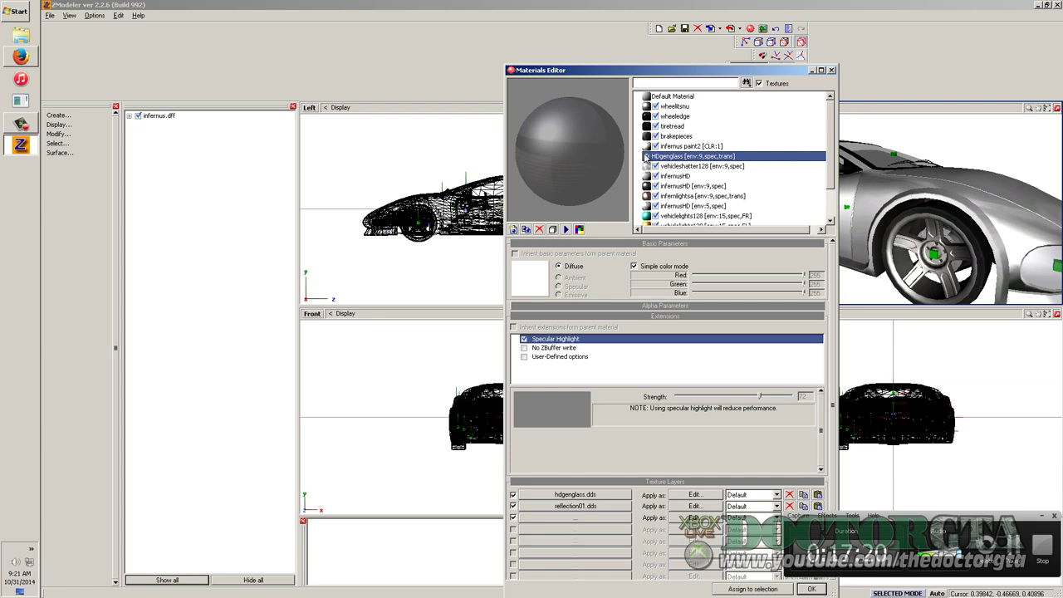
{"action": "middle_click_drag", "start_coordinate": [956, 218], "coordinate": [1001, 209]}
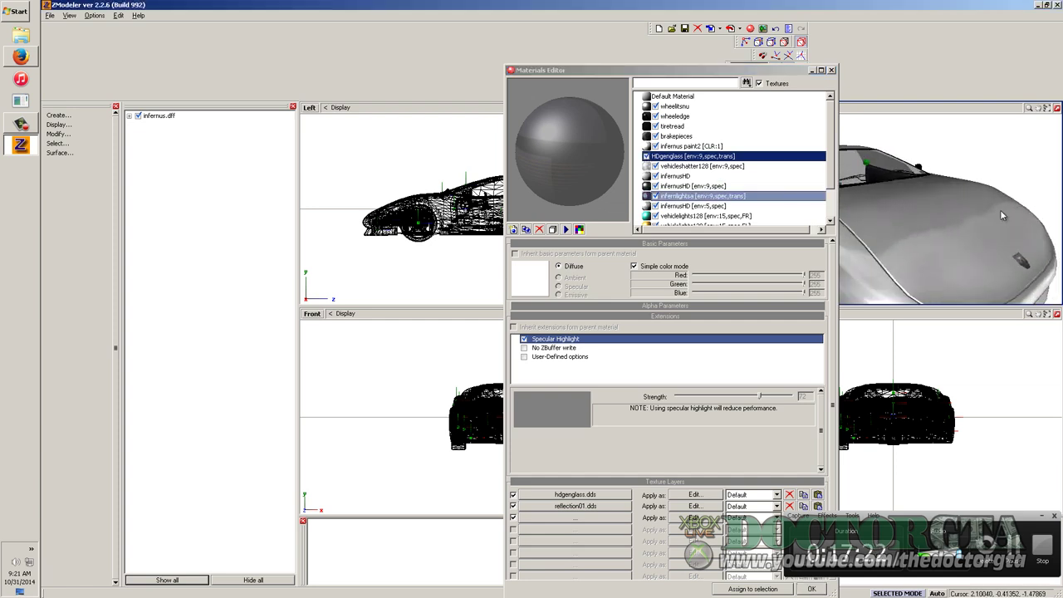
{"action": "left_click", "coordinate": [683, 157]}
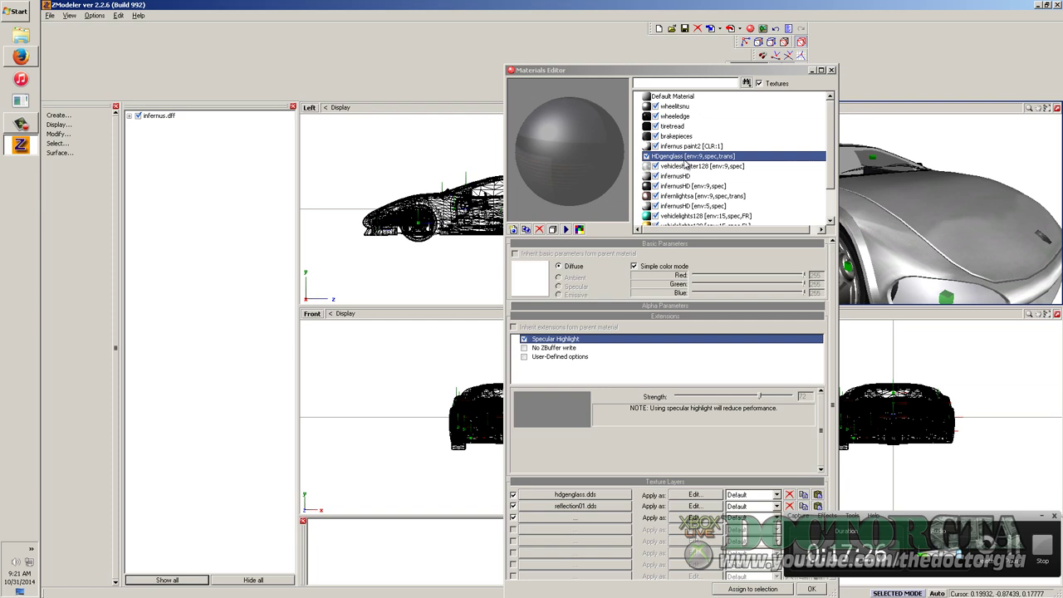
{"action": "middle_click_drag", "start_coordinate": [955, 241], "coordinate": [883, 268]}
{"action": "middle_click_drag", "start_coordinate": [972, 212], "coordinate": [865, 203]}
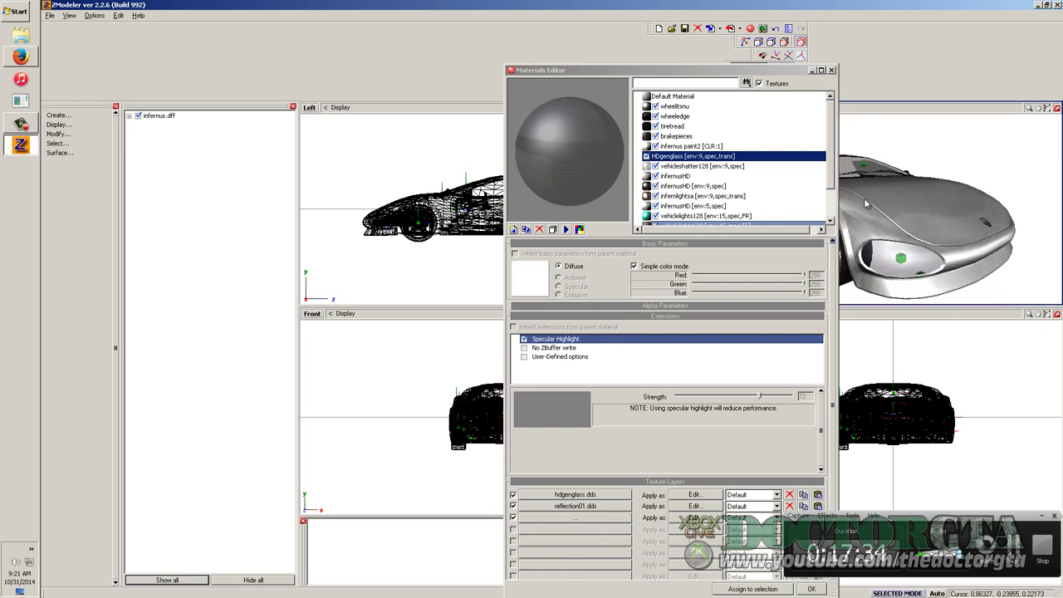
{"action": "middle_click_drag", "start_coordinate": [921, 230], "coordinate": [906, 220]}
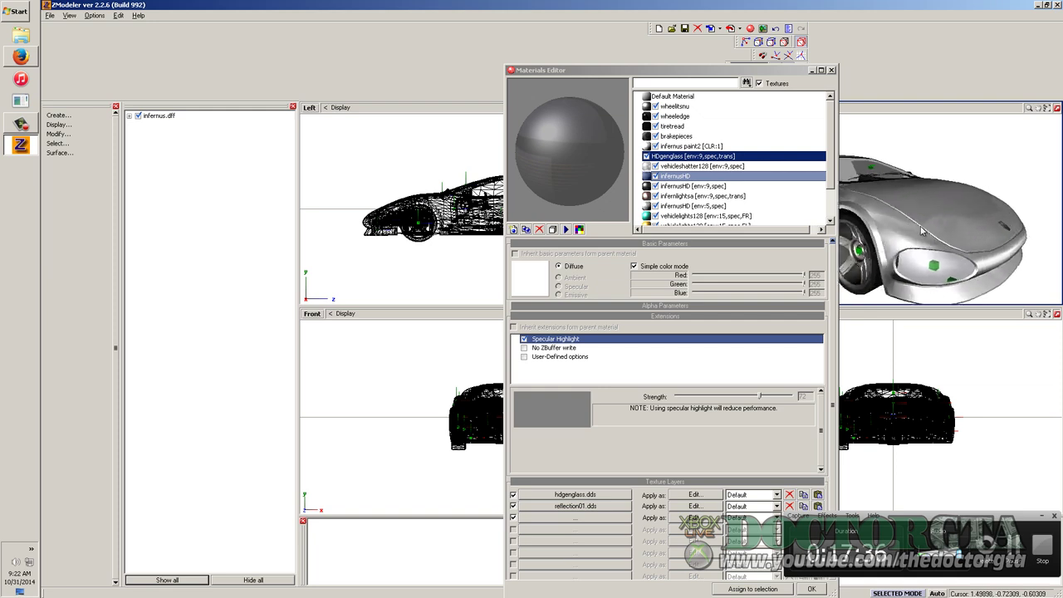
{"action": "left_click", "coordinate": [664, 166]}
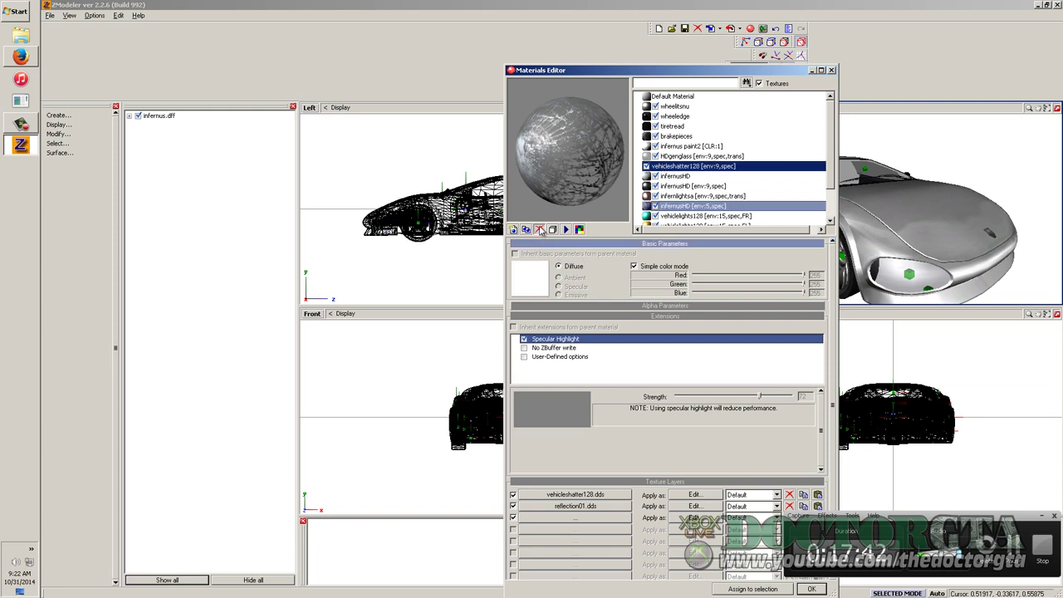
{"action": "left_click", "coordinate": [540, 230]}
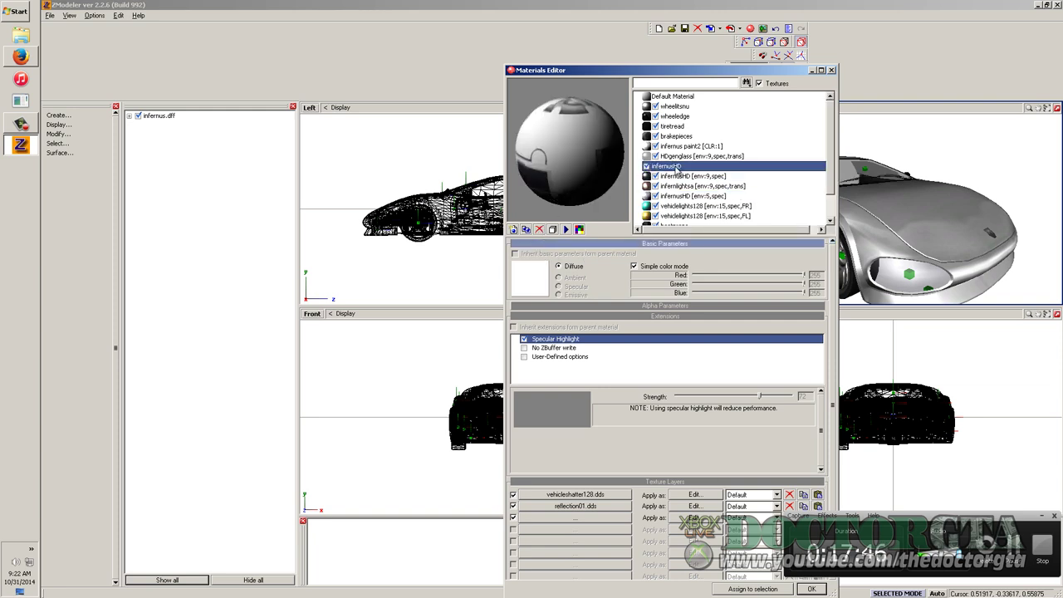
Toggle each material from infernusHD through vehiclelights128 [env:15,spec,RR] to locate where they appear on the car's rear
{"action": "mouse_move", "coordinate": [958, 194]}
{"action": "middle_mouse_down"}
{"action": "mouse_move", "coordinate": [945, 218]}
{"action": "mouse_move", "coordinate": [989, 199]}
{"action": "mouse_move", "coordinate": [1022, 204]}
{"action": "mouse_move", "coordinate": [846, 235]}
{"action": "mouse_move", "coordinate": [887, 241]}
{"action": "mouse_move", "coordinate": [987, 150]}
{"action": "mouse_move", "coordinate": [983, 204]}
{"action": "mouse_move", "coordinate": [1023, 220]}
{"action": "mouse_move", "coordinate": [963, 199]}
{"action": "middle_mouse_up"}
{"action": "left_click", "coordinate": [654, 166]}
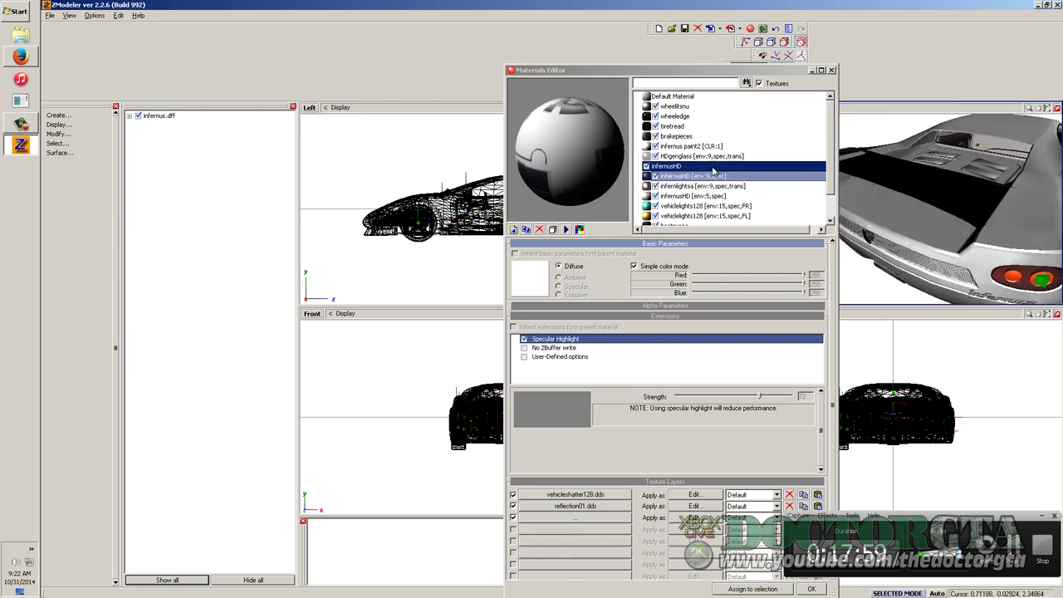
{"action": "left_click", "coordinate": [647, 167]}
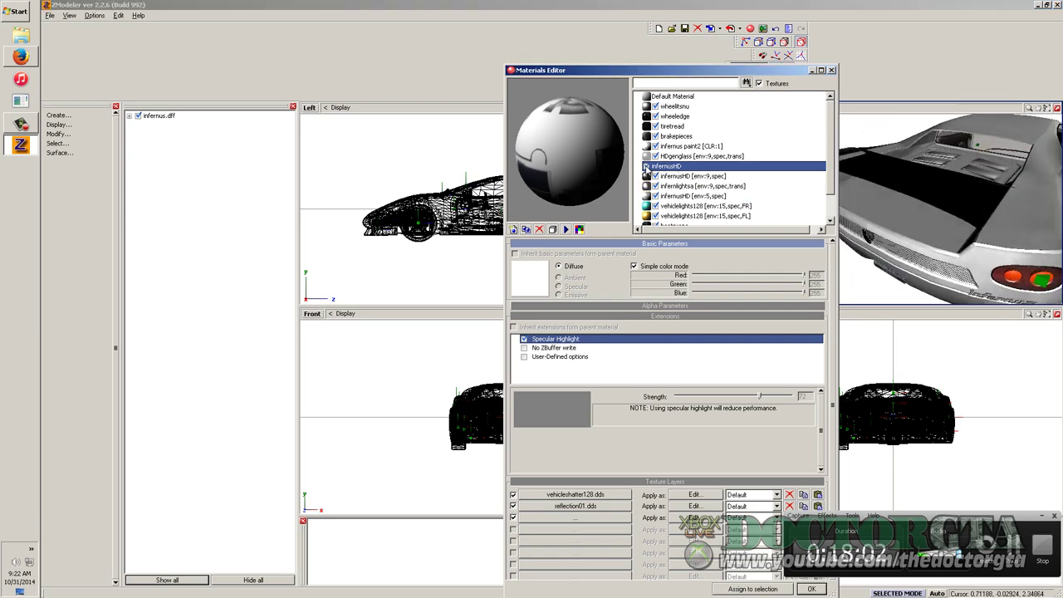
{"action": "left_click", "coordinate": [647, 176]}
{"action": "left_click", "coordinate": [647, 186]}
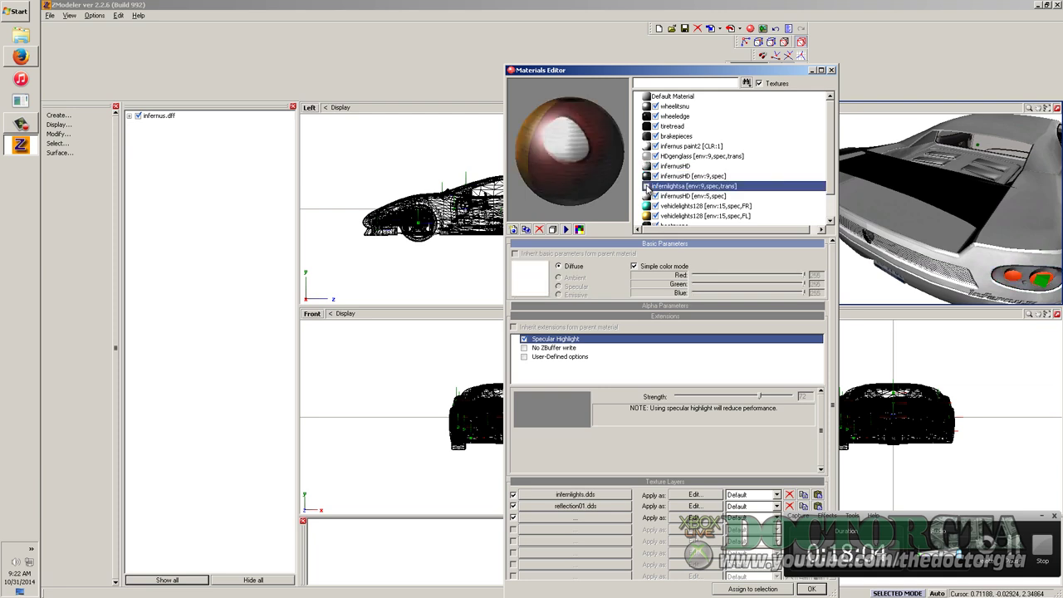
{"action": "left_click", "coordinate": [647, 196]}
{"action": "left_click", "coordinate": [648, 206]}
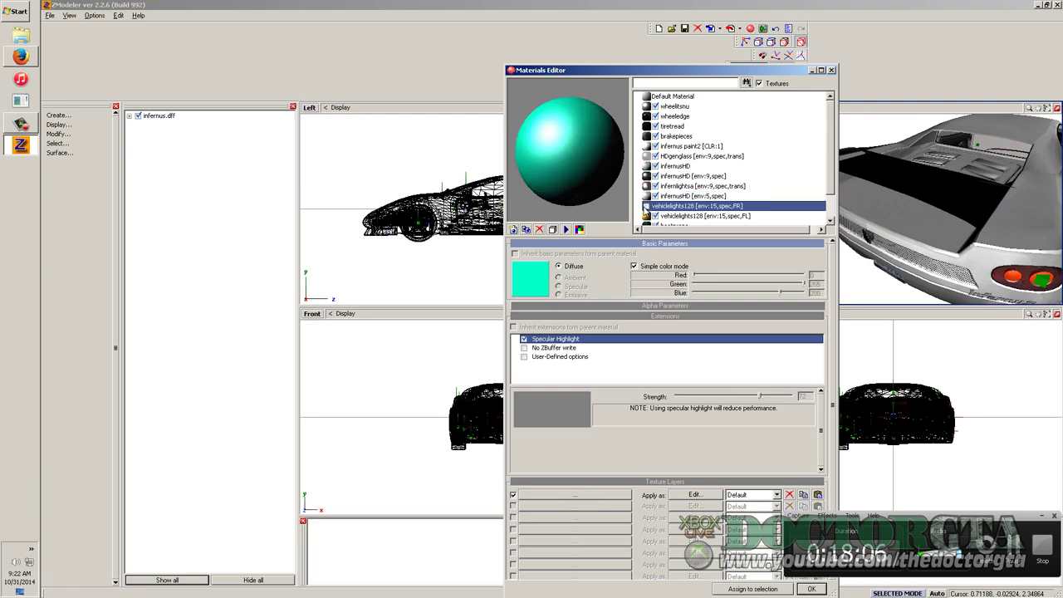
{"action": "left_click", "coordinate": [647, 216]}
{"action": "scroll", "coordinate": [648, 212], "scroll_direction": "down", "scroll_amount": 1}
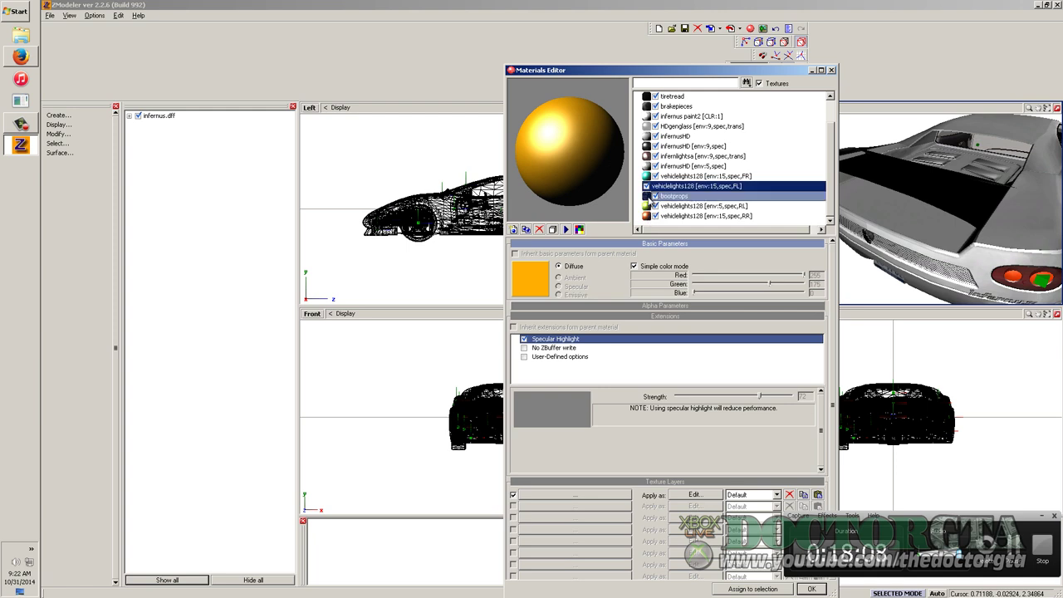
{"action": "left_click", "coordinate": [647, 196]}
{"action": "left_click", "coordinate": [647, 206]}
{"action": "left_click", "coordinate": [647, 216]}
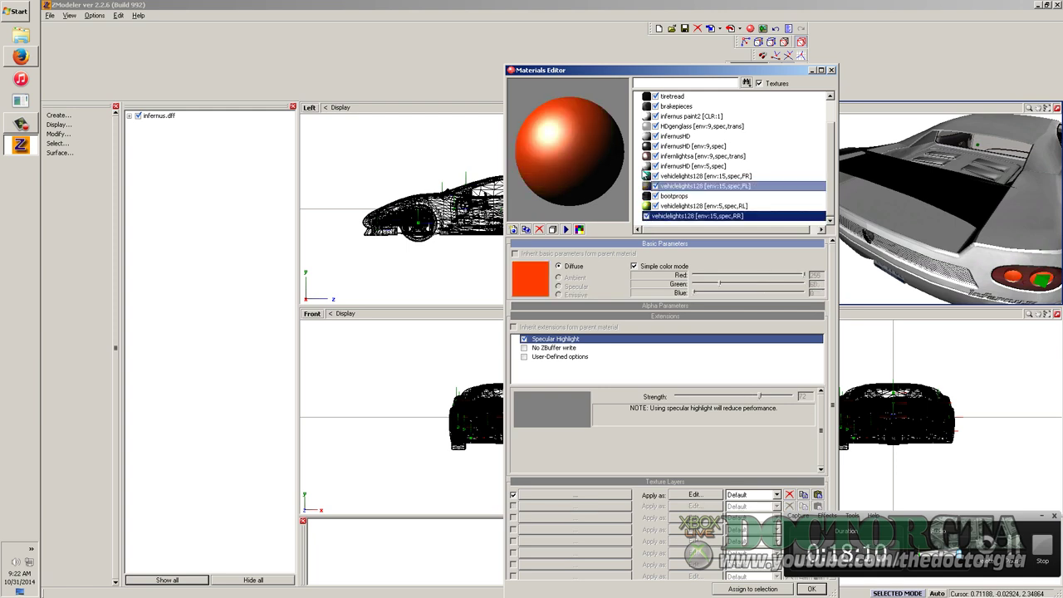
{"action": "scroll", "coordinate": [647, 176], "scroll_direction": "up", "scroll_amount": 1}
Hide the infernus paint2 [CLR:1] material, examine which body parts it covers, and show it again
{"action": "left_click", "coordinate": [647, 147]}
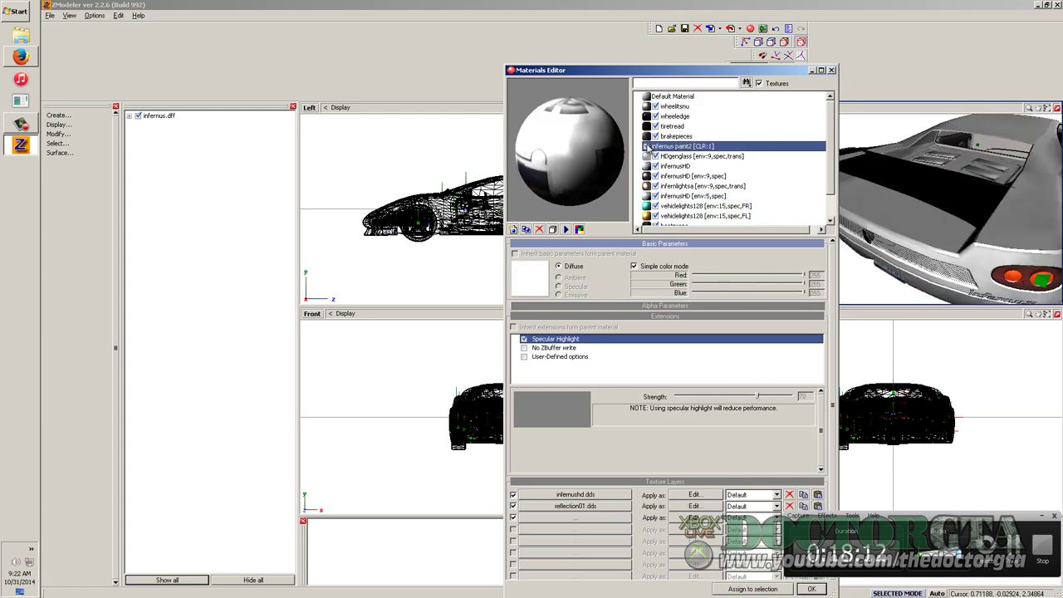
{"action": "left_click", "coordinate": [948, 157]}
{"action": "scroll", "coordinate": [952, 161], "scroll_direction": "up", "scroll_amount": 3}
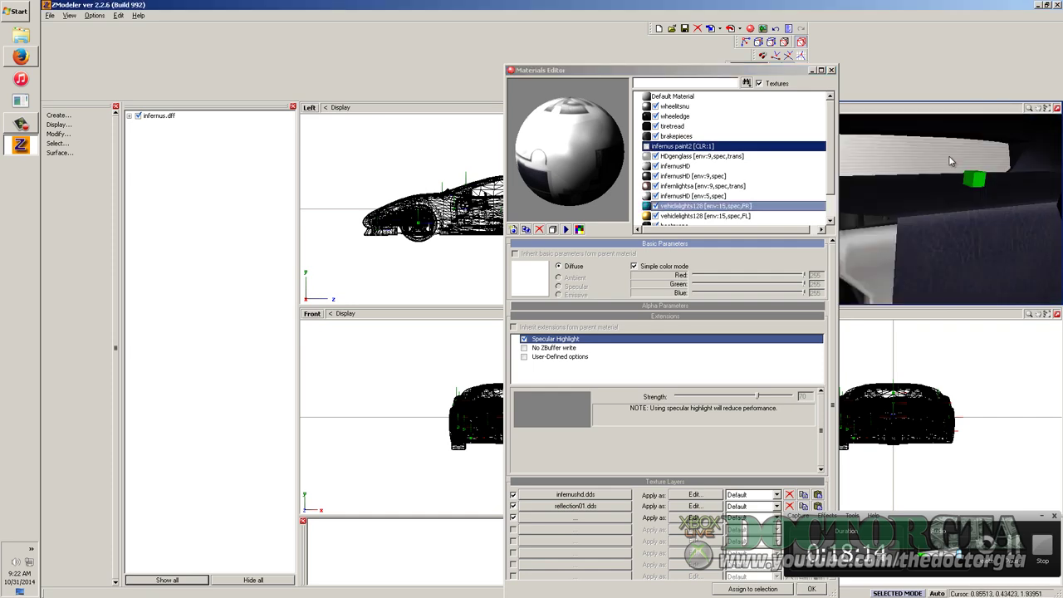
{"action": "scroll", "coordinate": [949, 157], "scroll_direction": "down", "scroll_amount": 5}
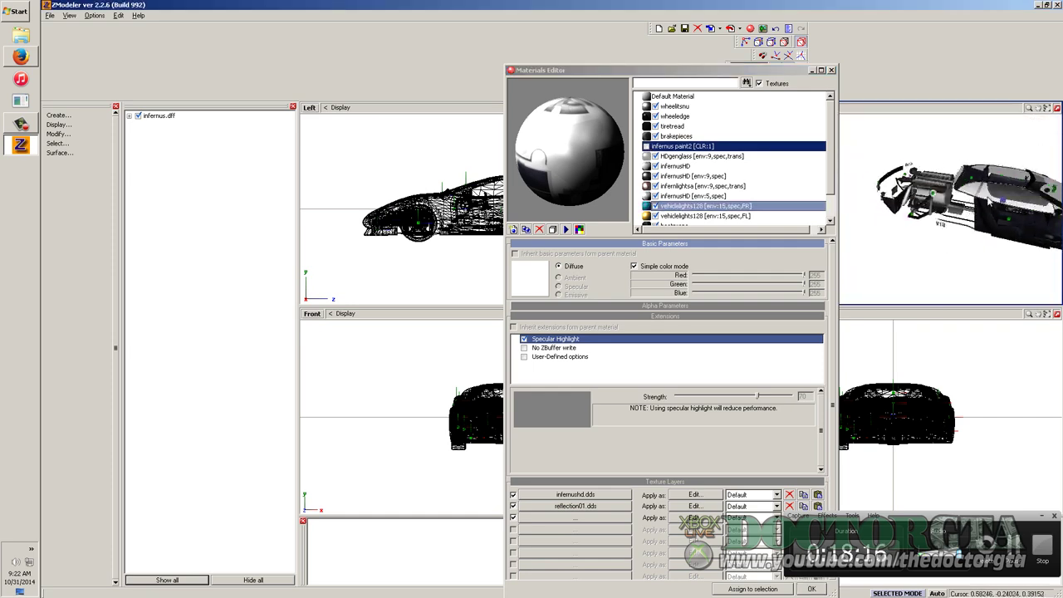
{"action": "left_click", "coordinate": [647, 146]}
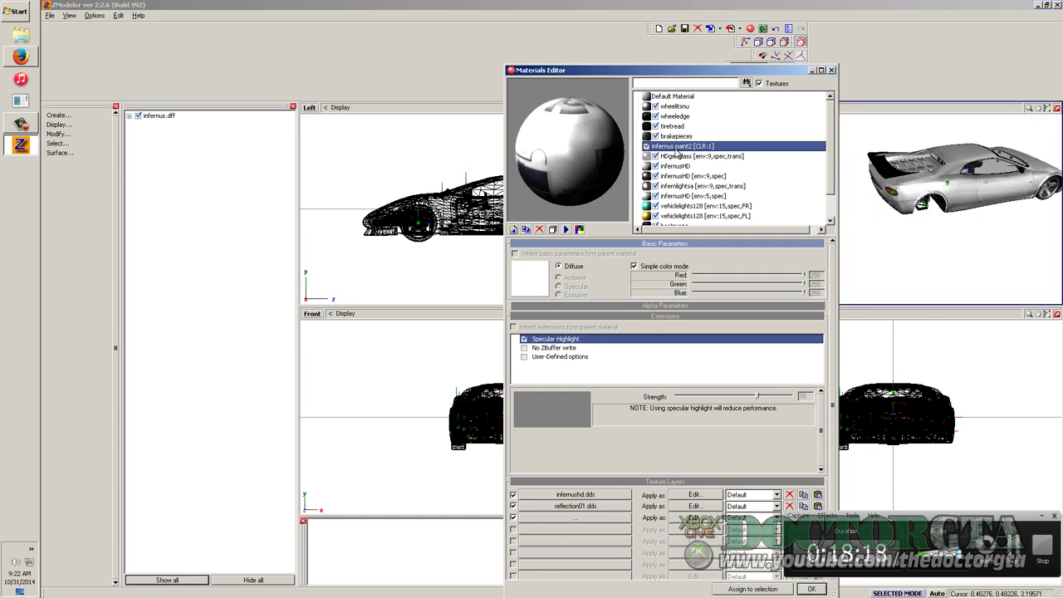
Add vehicle_generic_tyrewall_dirt.png as the second texture layer of the wheelitsnu material
{"action": "middle_click_drag", "start_coordinate": [931, 217], "coordinate": [988, 241]}
{"action": "left_click", "coordinate": [706, 177]}
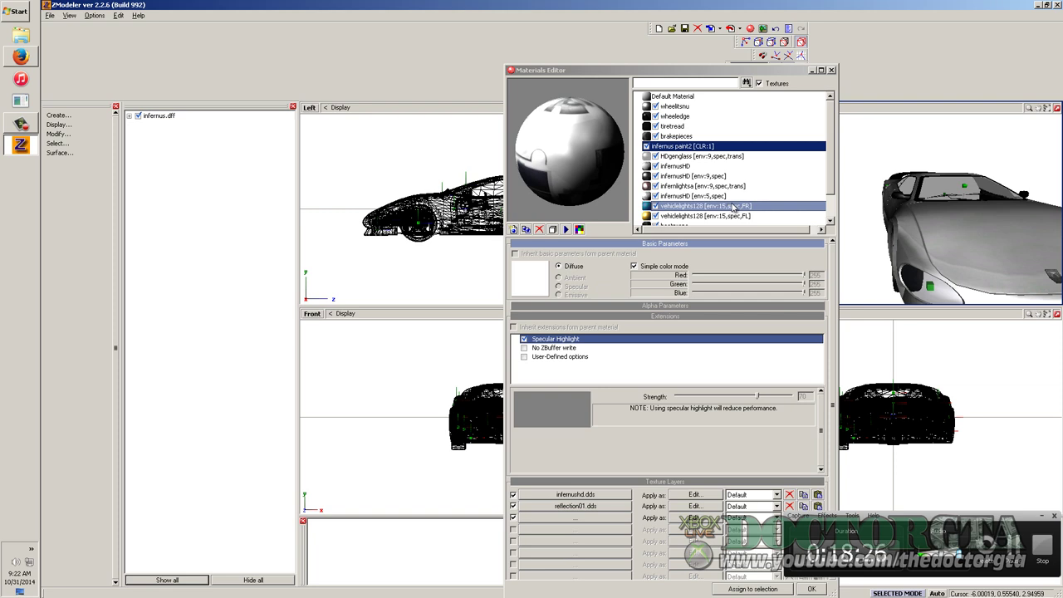
{"action": "left_click", "coordinate": [677, 107]}
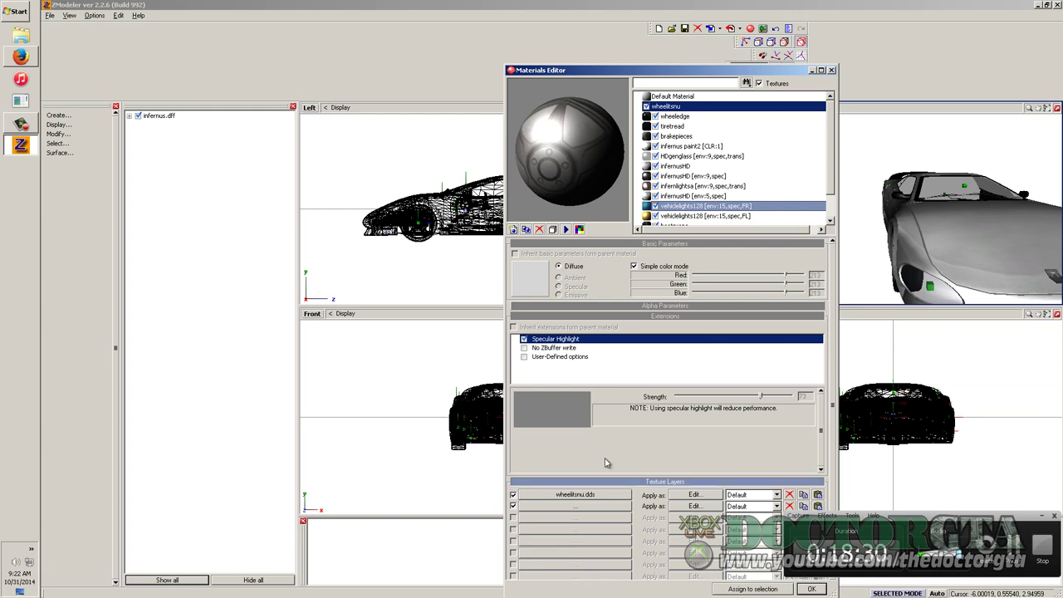
{"action": "left_click", "coordinate": [573, 496]}
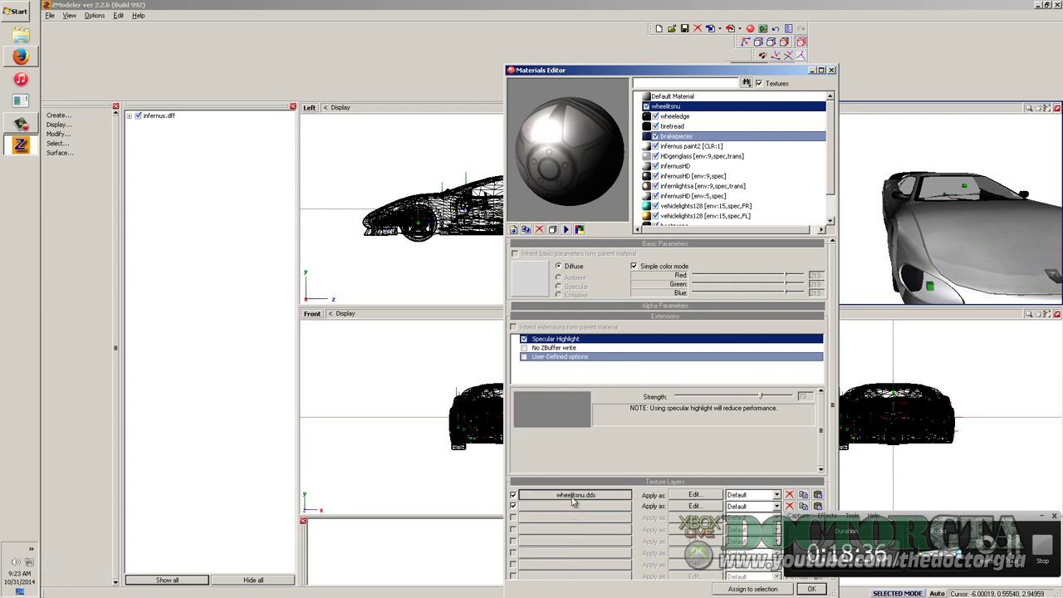
{"action": "left_click", "coordinate": [599, 431]}
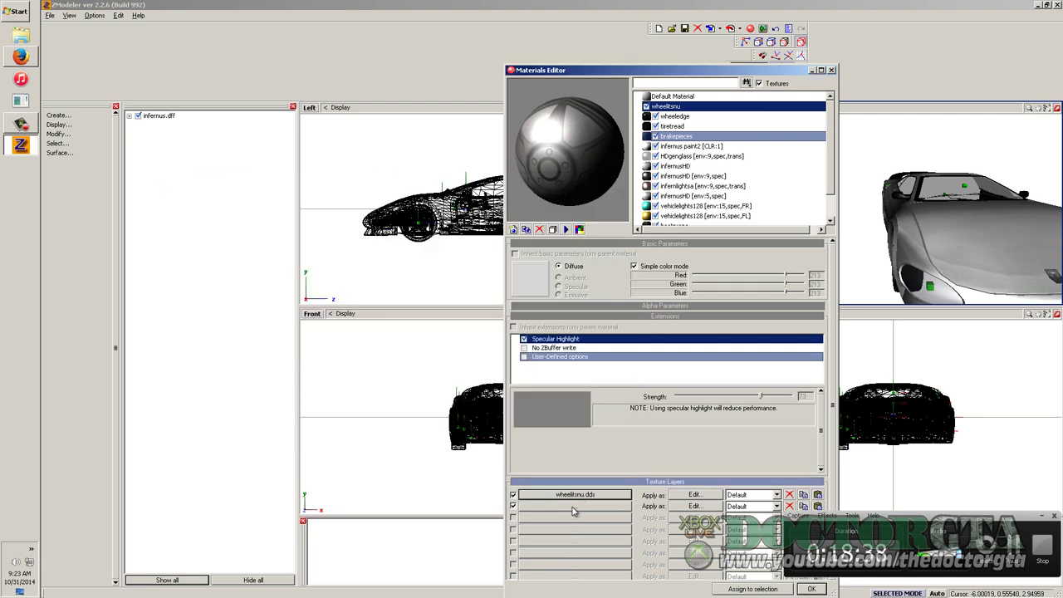
{"action": "left_click", "coordinate": [573, 507]}
{"action": "left_click", "coordinate": [341, 347]}
{"action": "scroll", "coordinate": [305, 352], "scroll_direction": "up", "scroll_amount": 1}
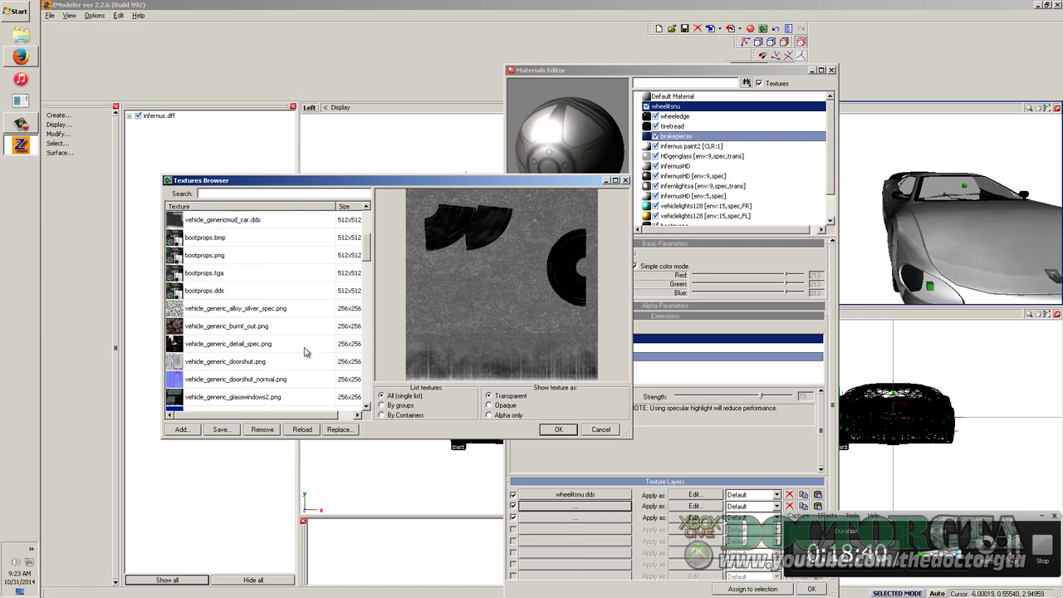
{"action": "scroll", "coordinate": [291, 332], "scroll_direction": "down", "scroll_amount": 2}
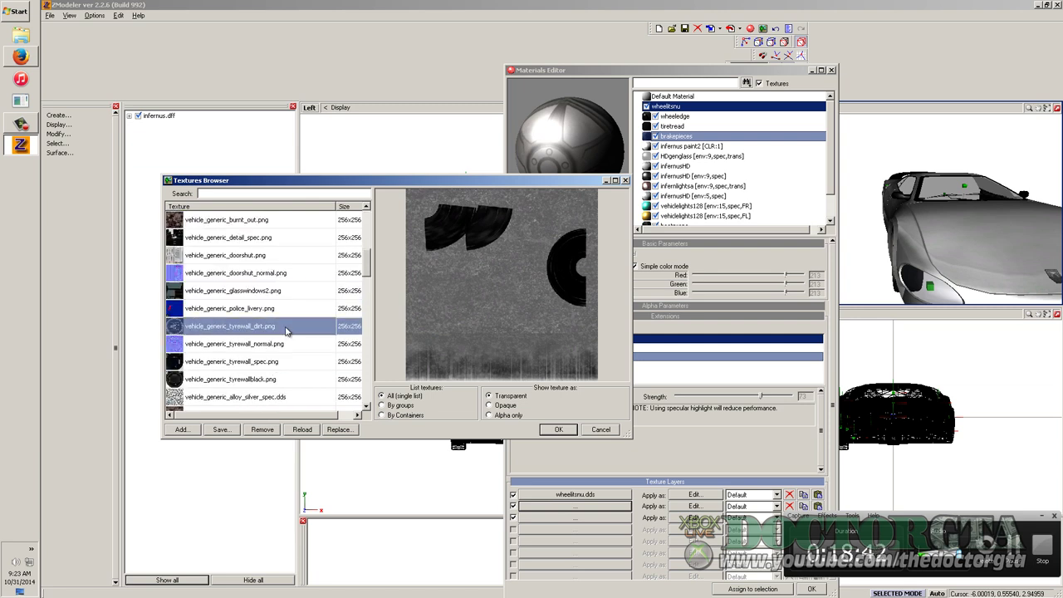
{"action": "left_click", "coordinate": [285, 326]}
{"action": "left_click", "coordinate": [558, 429]}
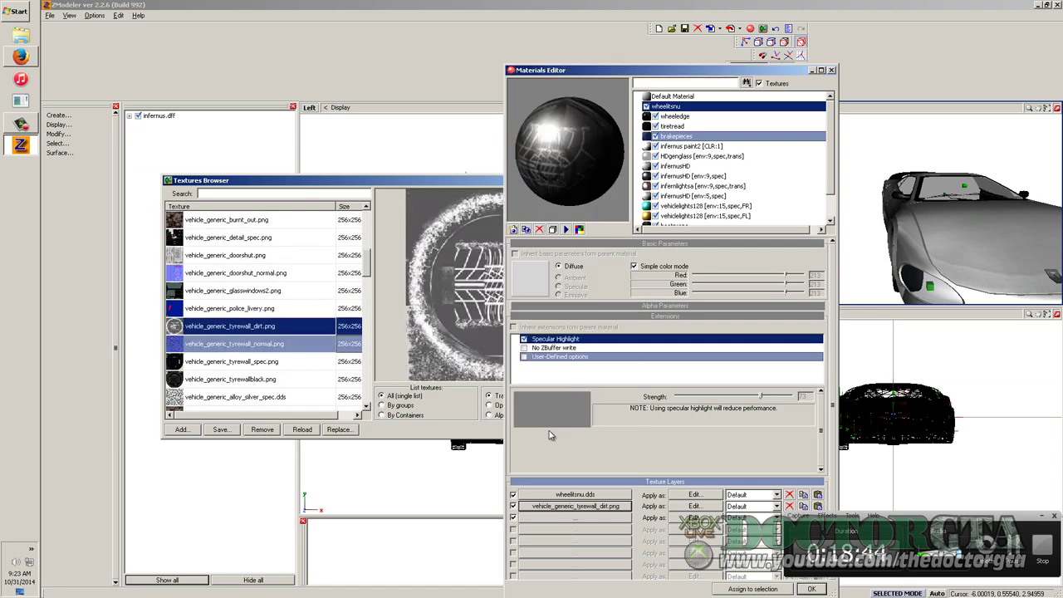
Browse the loaded textures for the third layer of the wheelitsnu material and preview wheelitsnu.dds
{"action": "left_click", "coordinate": [589, 519]}
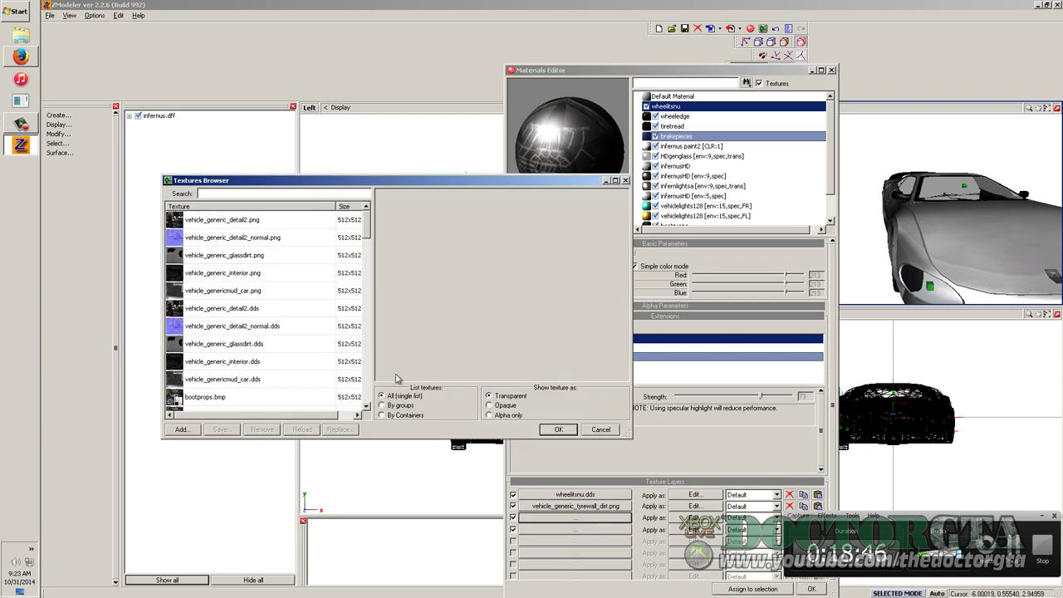
{"action": "left_click", "coordinate": [291, 356]}
{"action": "scroll", "coordinate": [291, 359], "scroll_direction": "up", "scroll_amount": 4}
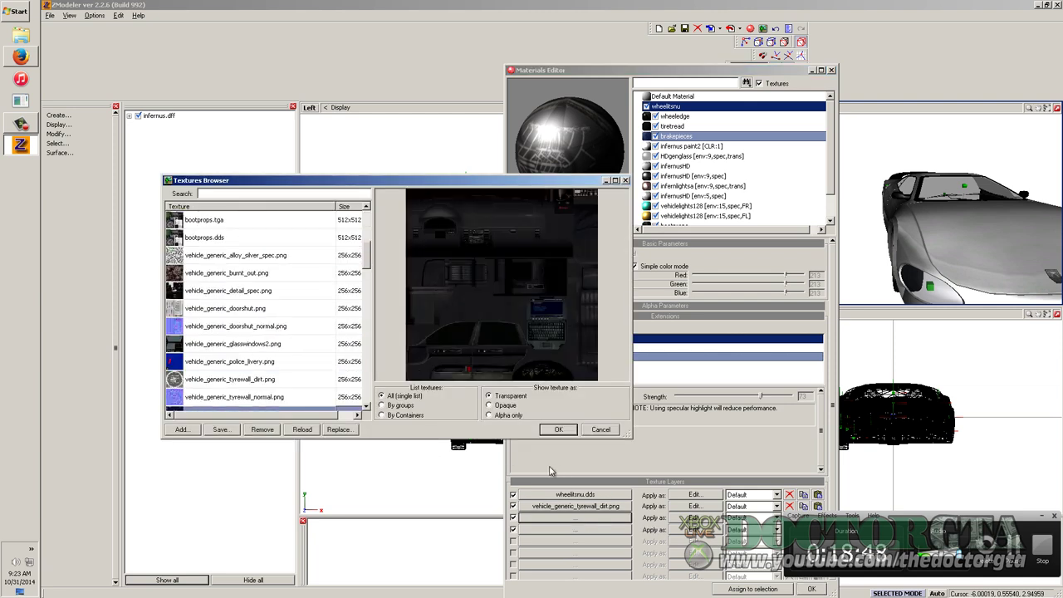
{"action": "scroll", "coordinate": [290, 366], "scroll_direction": "down", "scroll_amount": 2}
{"action": "scroll", "coordinate": [291, 349], "scroll_direction": "down", "scroll_amount": 5}
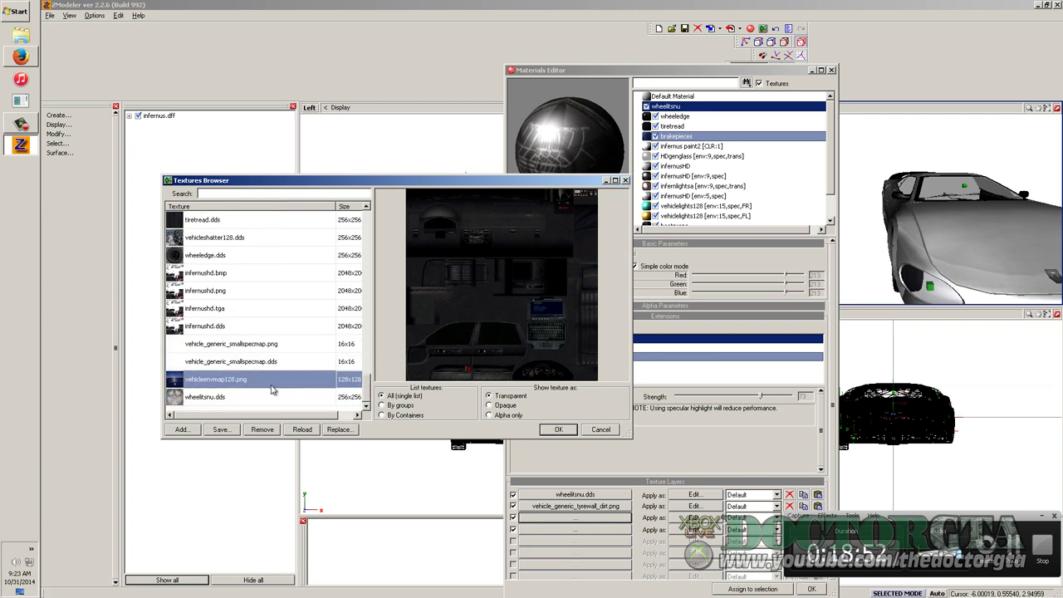
{"action": "left_click", "coordinate": [201, 397]}
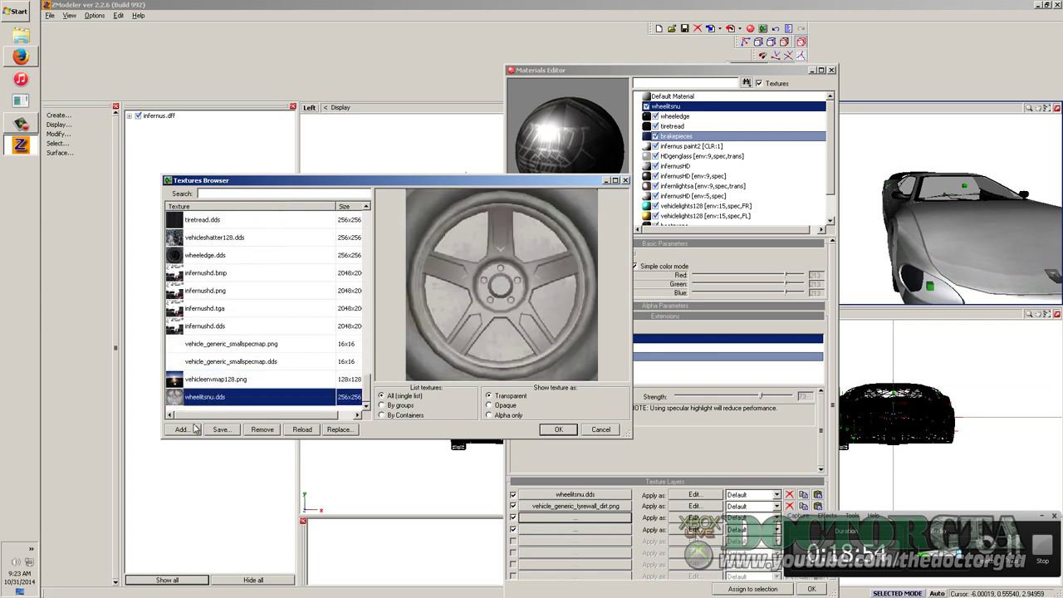
Browse to the InfernusHD folder on the desktop while adding a texture, and open wheelitsnu.tga from it in Photoshop
{"action": "left_click", "coordinate": [182, 430]}
{"action": "left_click", "coordinate": [340, 380]}
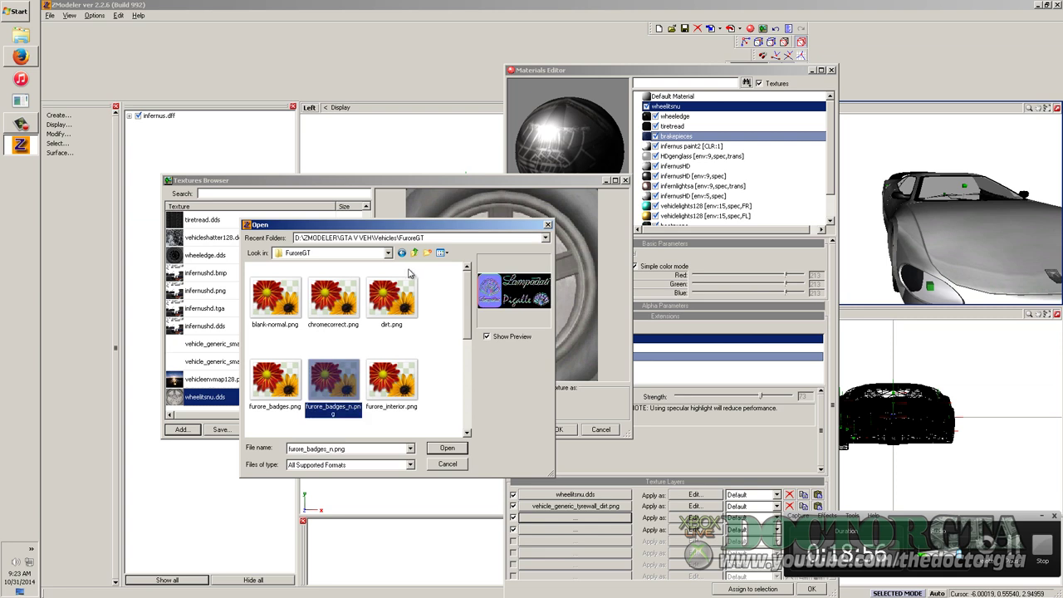
{"action": "left_click", "coordinate": [414, 253]}
{"action": "left_click", "coordinate": [414, 253]}
{"action": "left_click", "coordinate": [415, 254]}
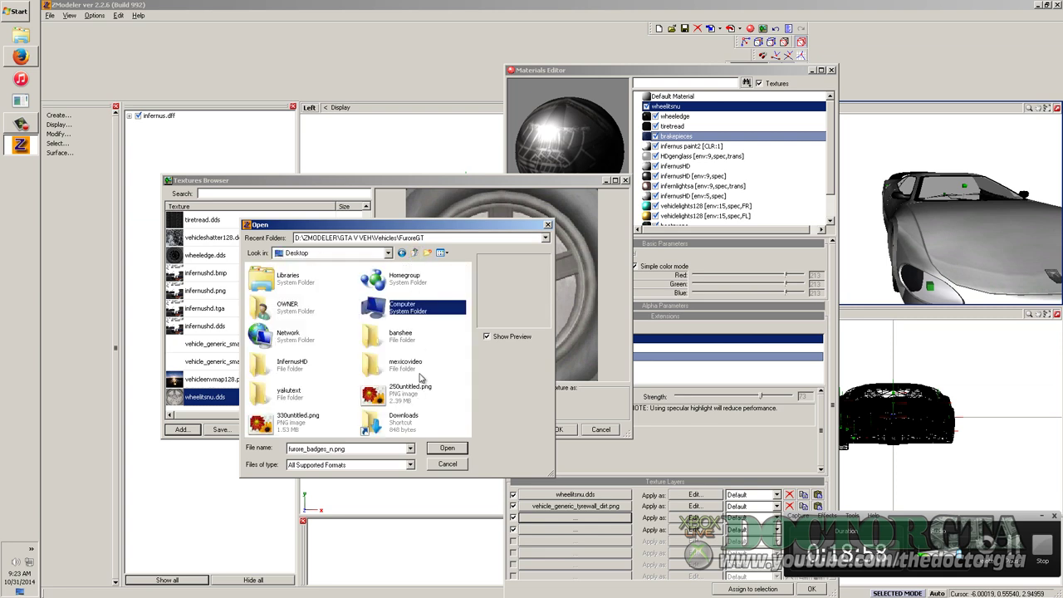
{"action": "left_click", "coordinate": [377, 359]}
{"action": "double_click", "coordinate": [274, 368]}
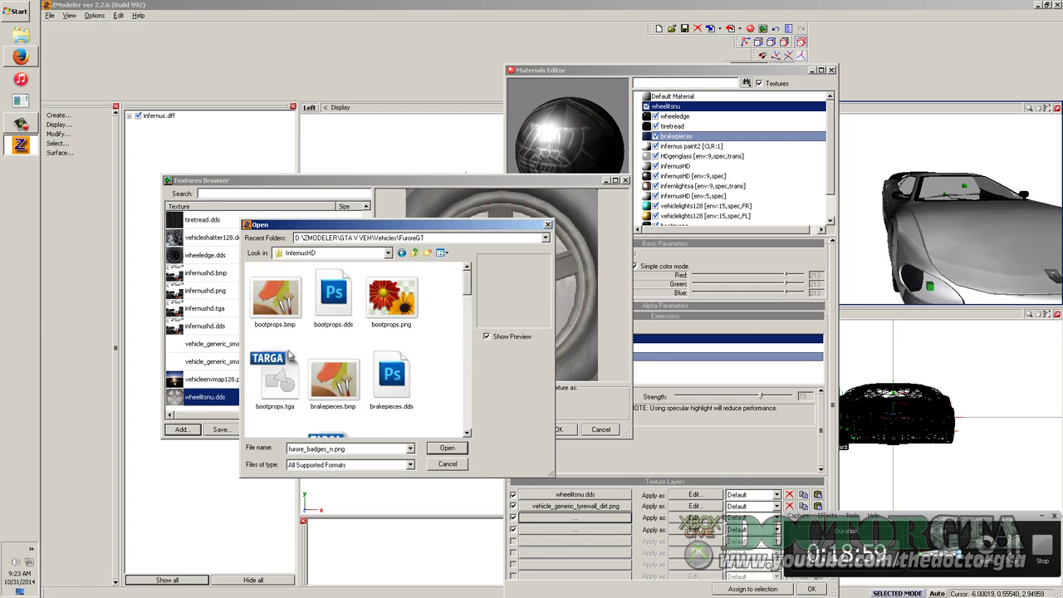
{"action": "left_click", "coordinate": [332, 366]}
{"action": "scroll", "coordinate": [331, 366], "scroll_direction": "down", "scroll_amount": 3}
{"action": "scroll", "coordinate": [330, 366], "scroll_direction": "down", "scroll_amount": 2}
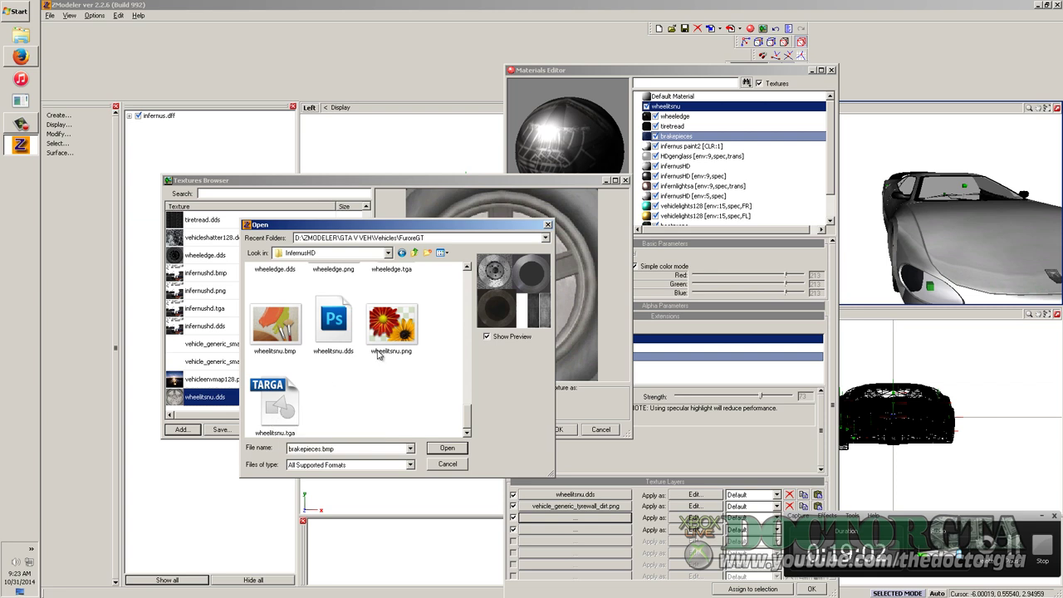
{"action": "right_click", "coordinate": [279, 406]}
{"action": "left_click", "coordinate": [305, 223]}
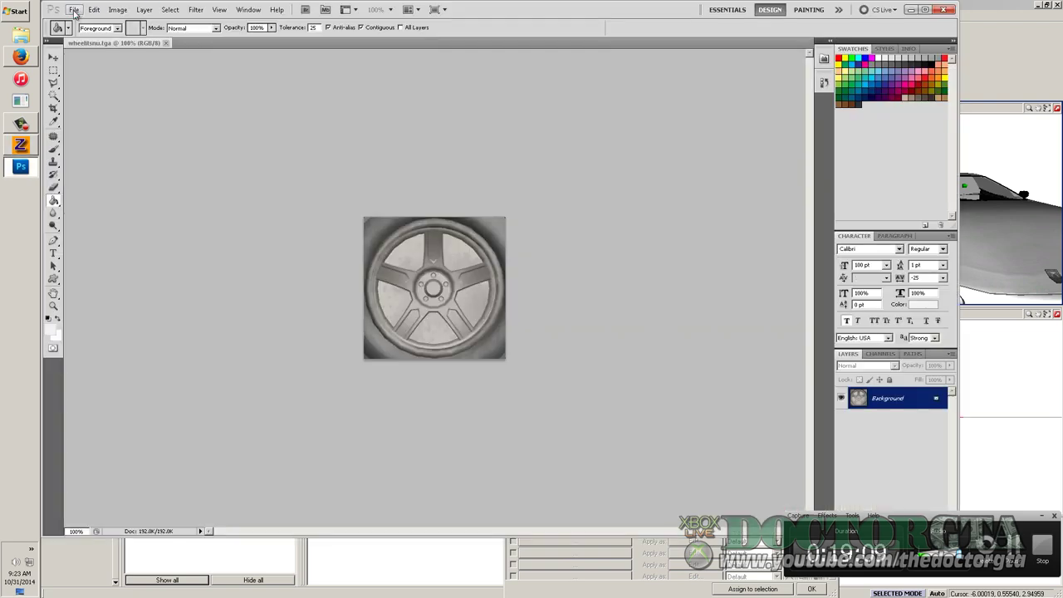
Convert the wheel image into a normal map with the NVIDIA NormalMapFilter
{"action": "left_click", "coordinate": [74, 10]}
{"action": "mouse_move", "coordinate": [191, 11]}
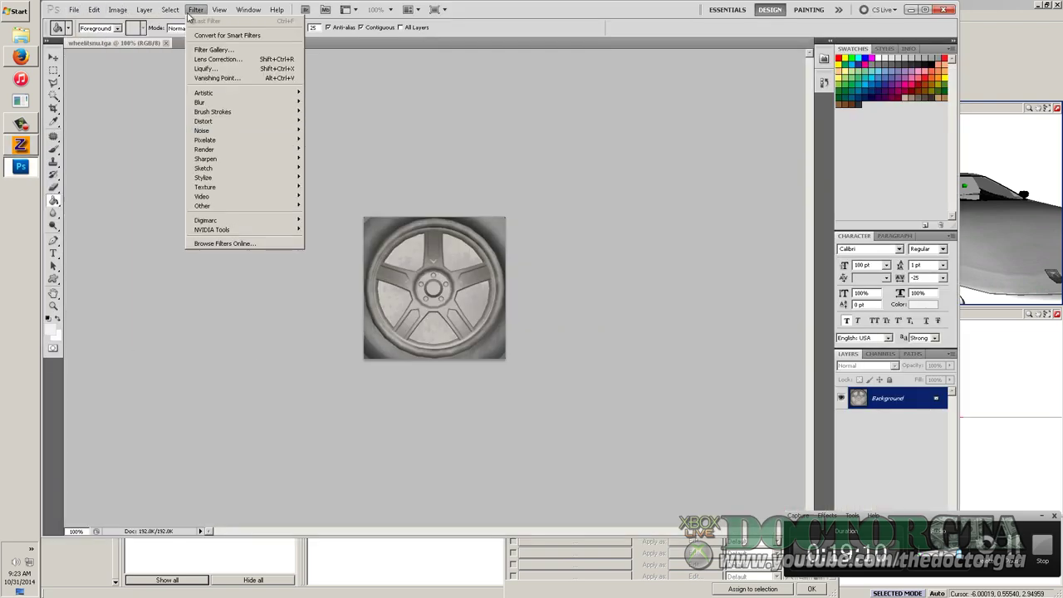
{"action": "mouse_move", "coordinate": [245, 230]}
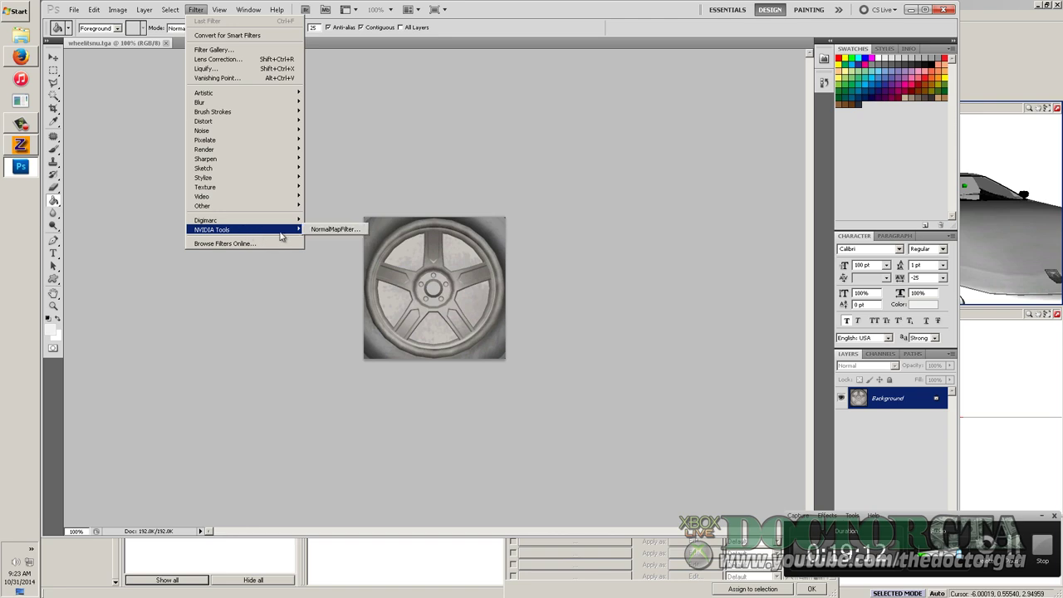
{"action": "left_click", "coordinate": [331, 231]}
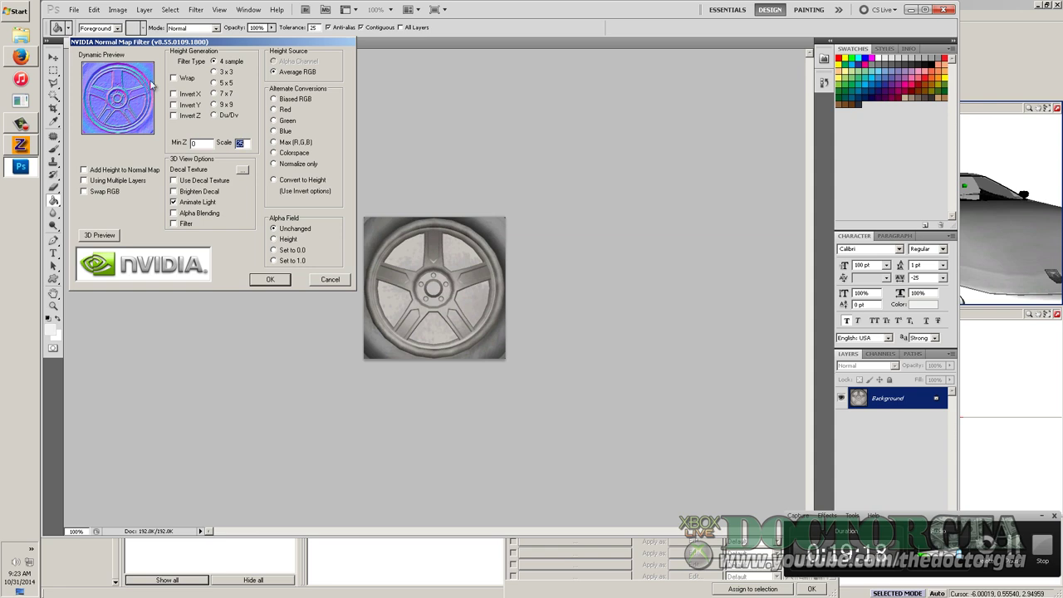
{"action": "left_click", "coordinate": [268, 279]}
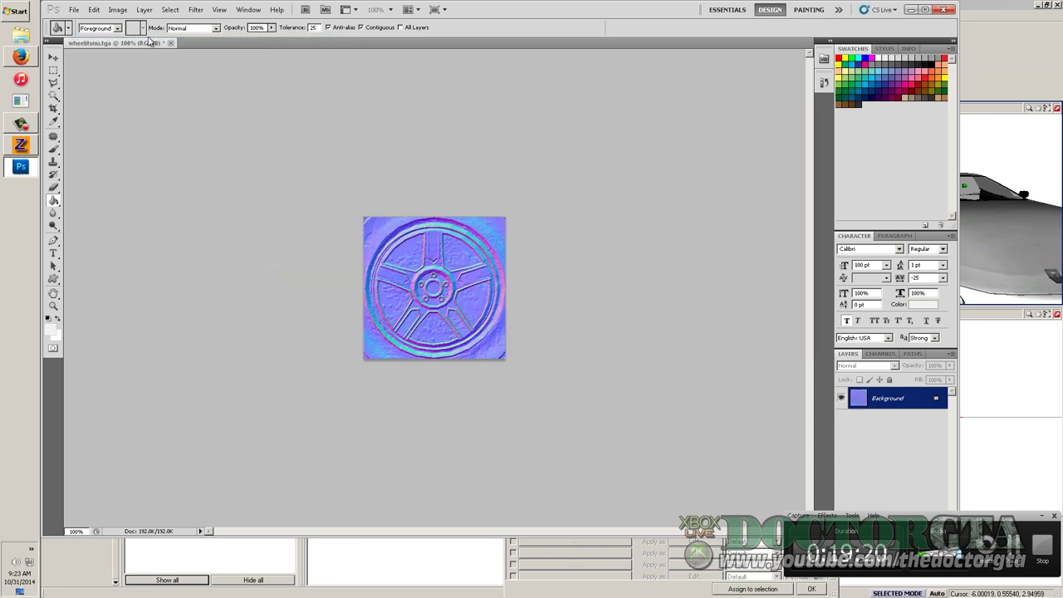
Save the normal map as wheelitsnu_N.dds in D3D/DDS format, using DXT1 without alpha and generated MIP maps
{"action": "left_click", "coordinate": [73, 9]}
{"action": "left_click", "coordinate": [116, 163]}
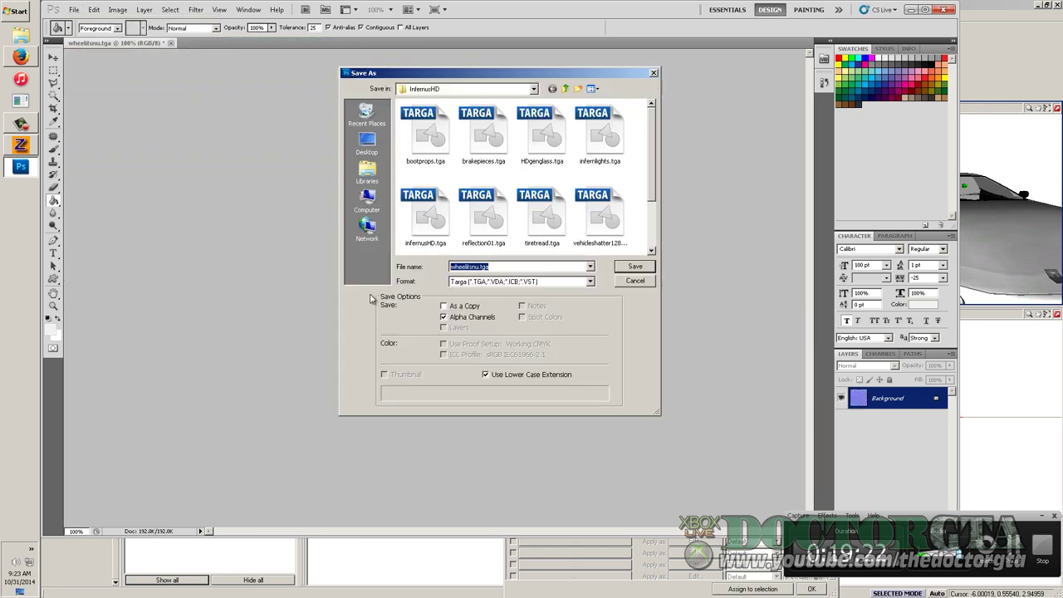
{"action": "left_click", "coordinate": [497, 266]}
{"action": "left_click", "coordinate": [591, 283]}
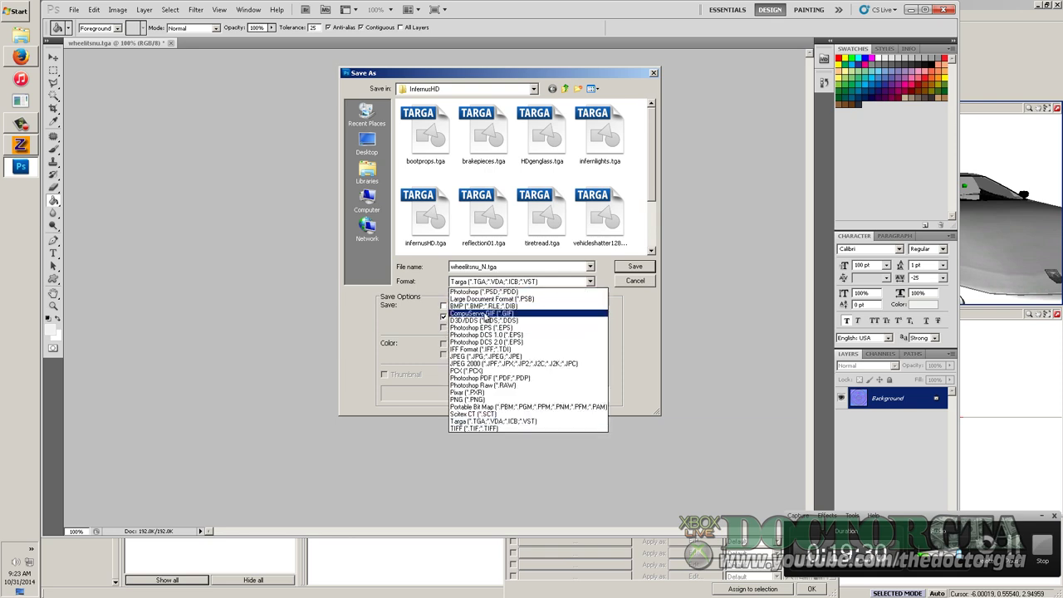
{"action": "left_click", "coordinate": [485, 320]}
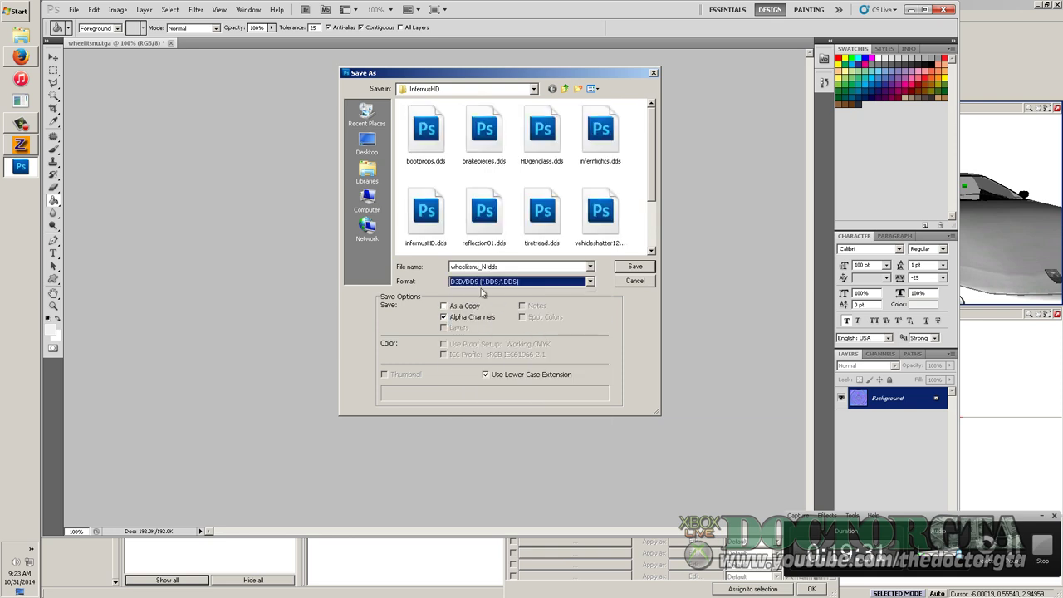
{"action": "left_click", "coordinate": [635, 267]}
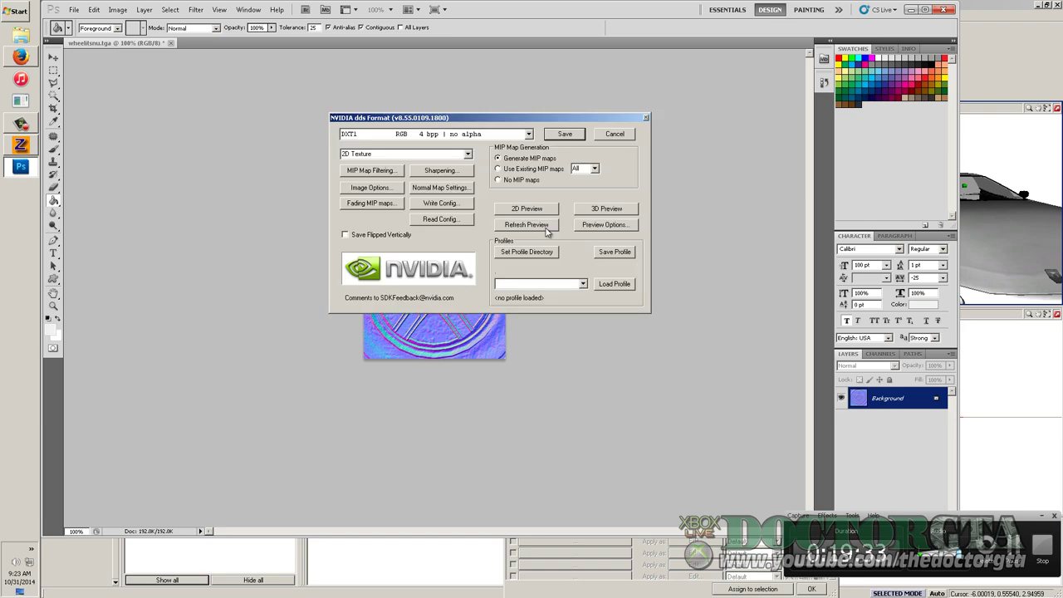
{"action": "left_click", "coordinate": [558, 133]}
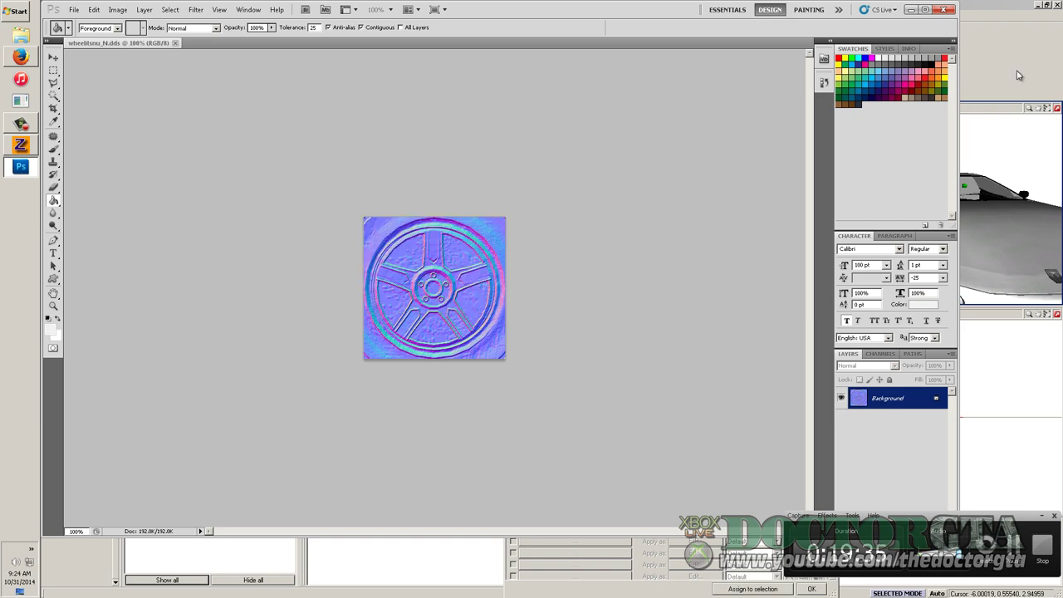
Close Photoshop and load wheelitsnu_N.dds as the third texture layer of the wheelitsnu material in ZModeler
{"action": "left_click", "coordinate": [944, 9]}
{"action": "left_click", "coordinate": [349, 403]}
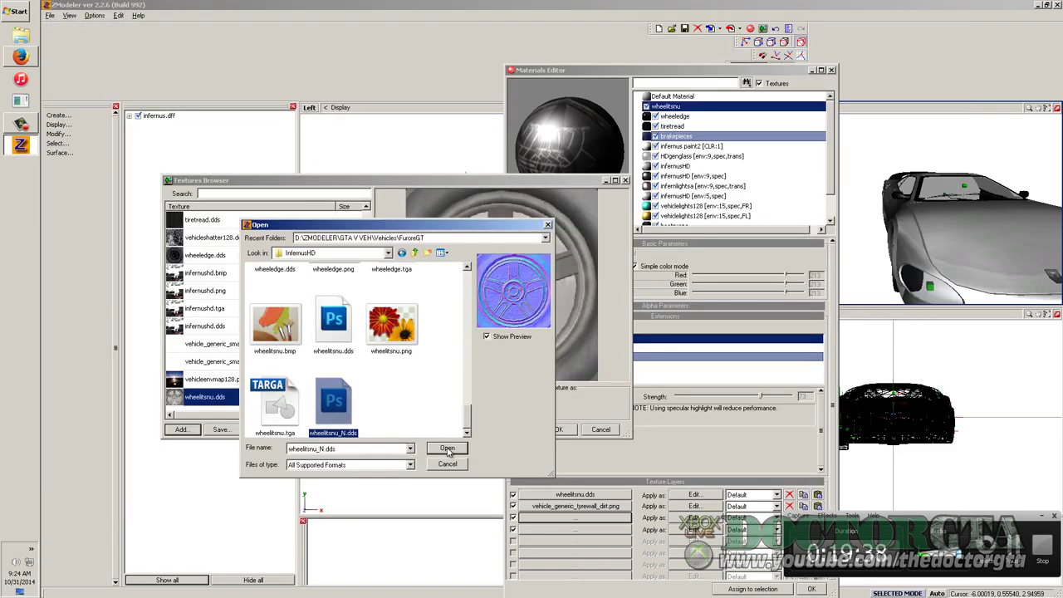
{"action": "left_click", "coordinate": [447, 448]}
{"action": "left_click", "coordinate": [545, 430]}
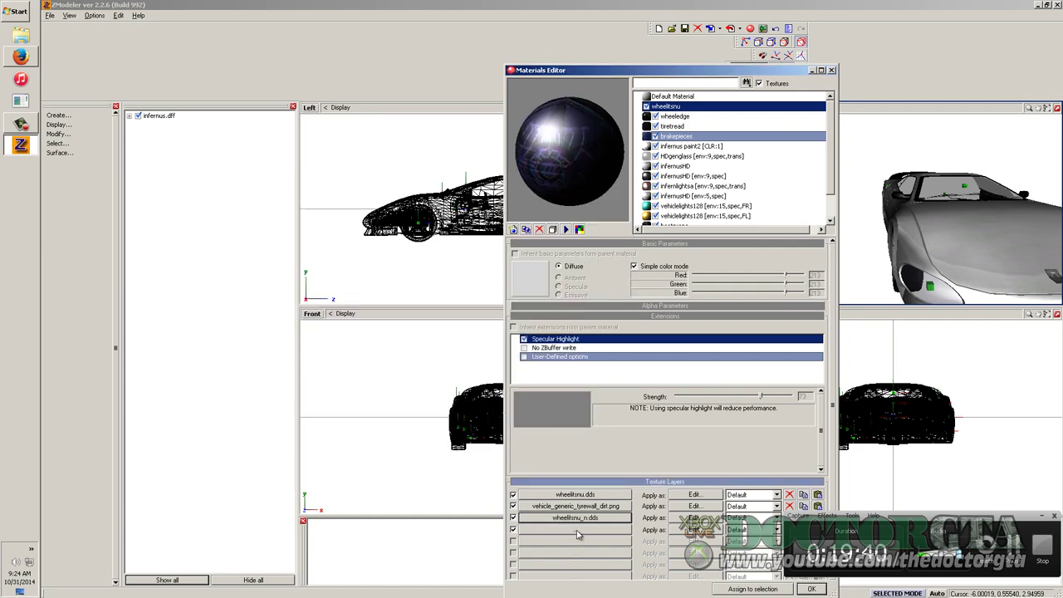
Add vehicle_generic_smallspecmap.dds as the fourth texture layer of the wheelitsnu material
{"action": "left_click", "coordinate": [579, 534]}
{"action": "left_click", "coordinate": [296, 337]}
{"action": "scroll", "coordinate": [296, 338], "scroll_direction": "down", "scroll_amount": 2}
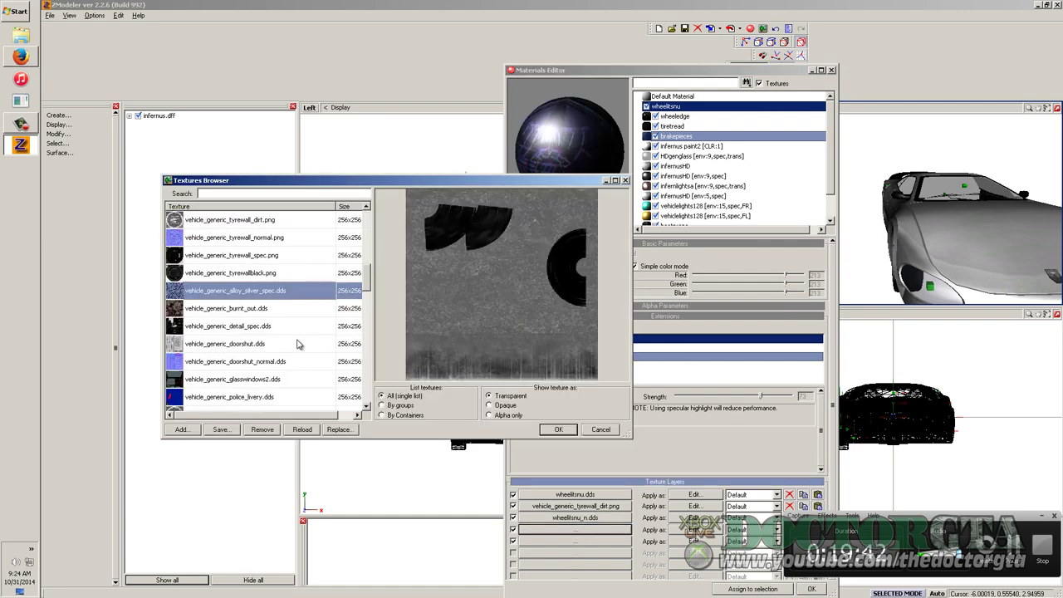
{"action": "scroll", "coordinate": [299, 344], "scroll_direction": "down", "scroll_amount": 10}
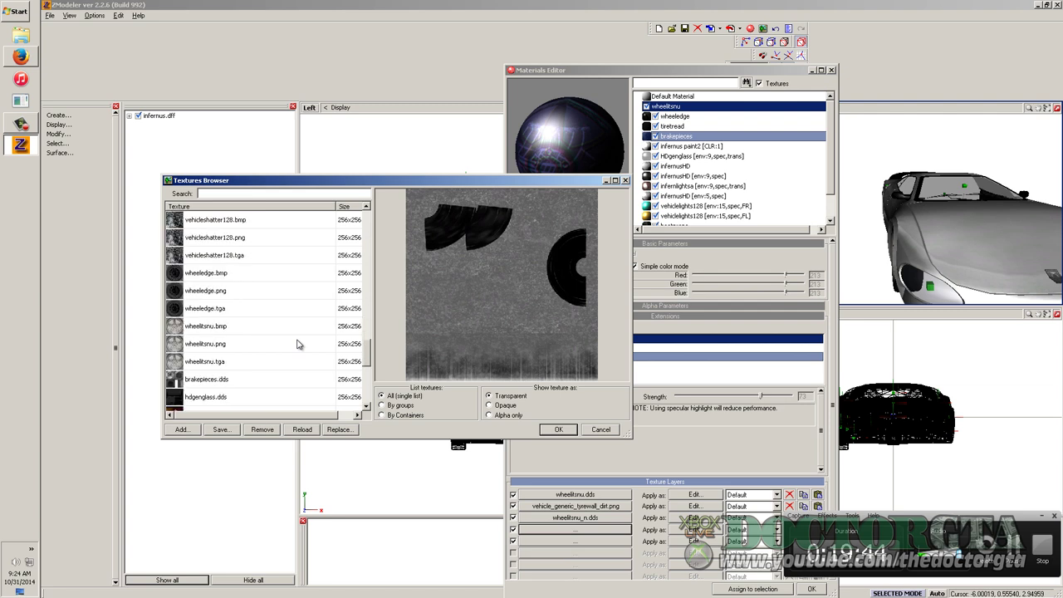
{"action": "scroll", "coordinate": [290, 355], "scroll_direction": "down", "scroll_amount": 1}
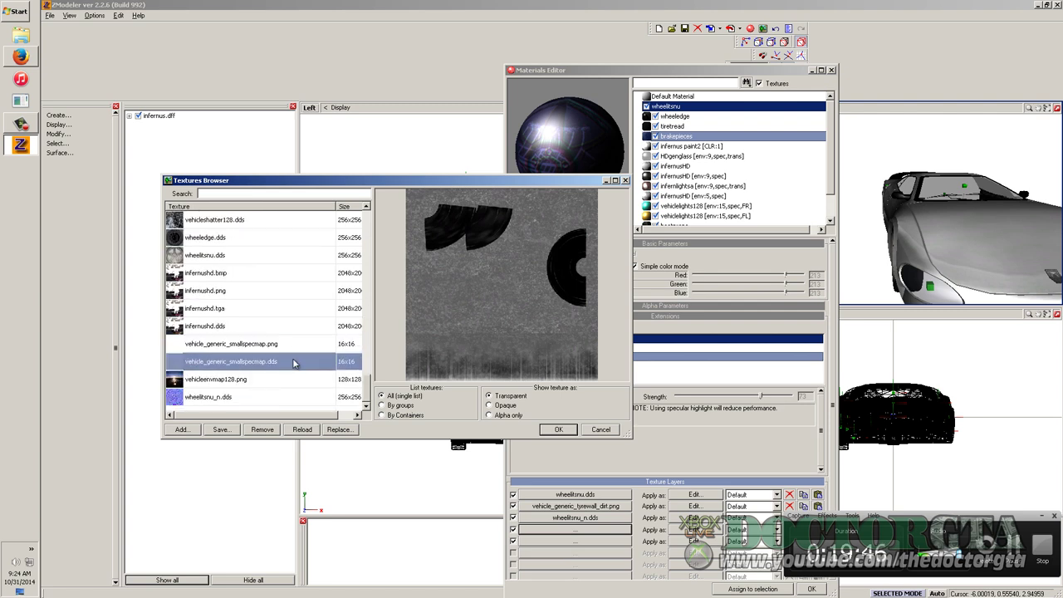
{"action": "left_click", "coordinate": [290, 363]}
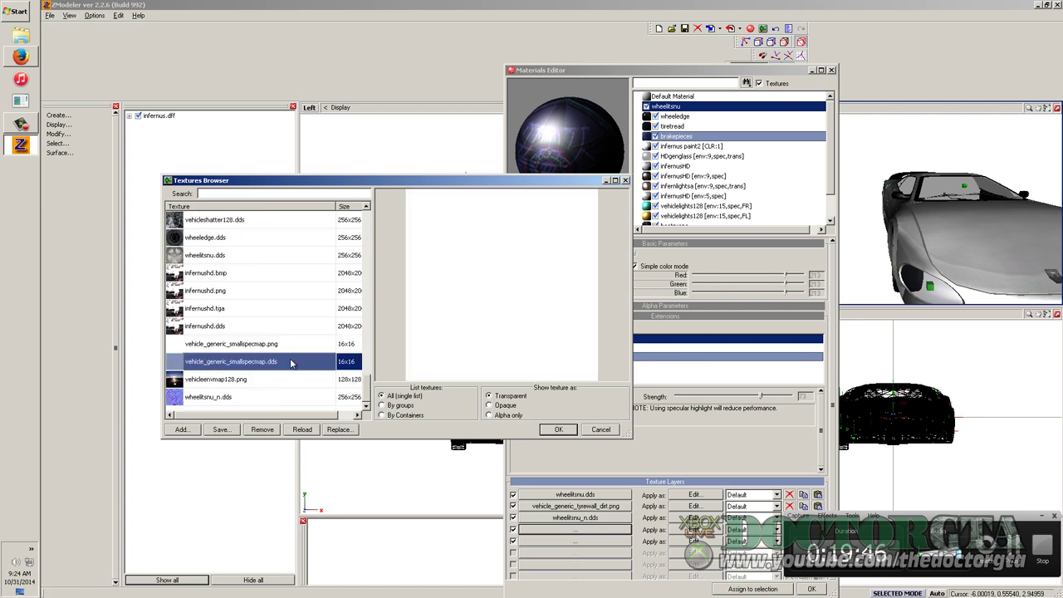
{"action": "left_click", "coordinate": [557, 430]}
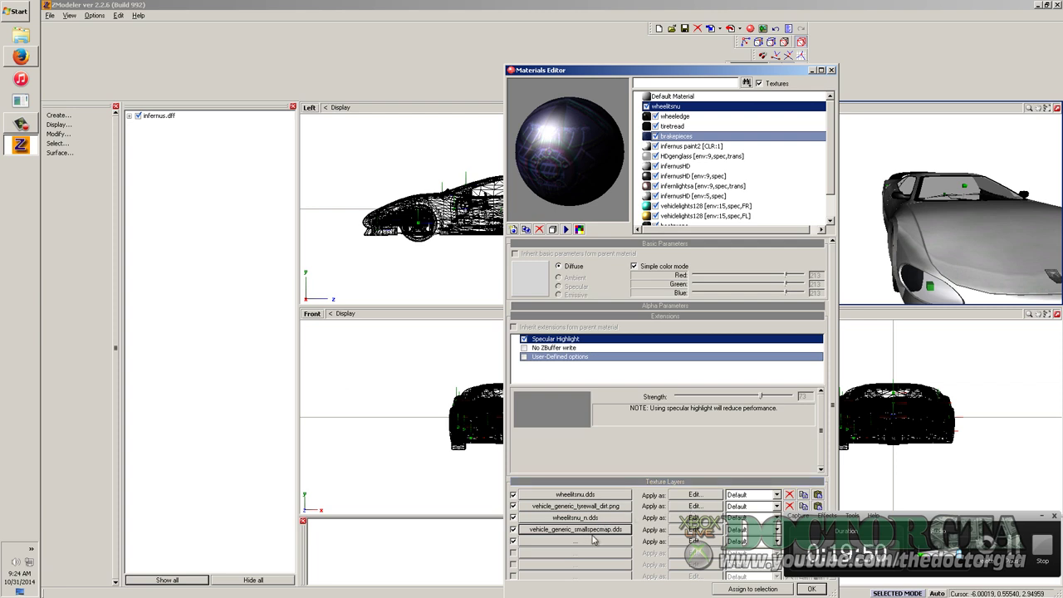
Set the vehicle_generic_smallspecmap.dds layer to be applied as GTA4: Specular
{"action": "left_click", "coordinate": [687, 530]}
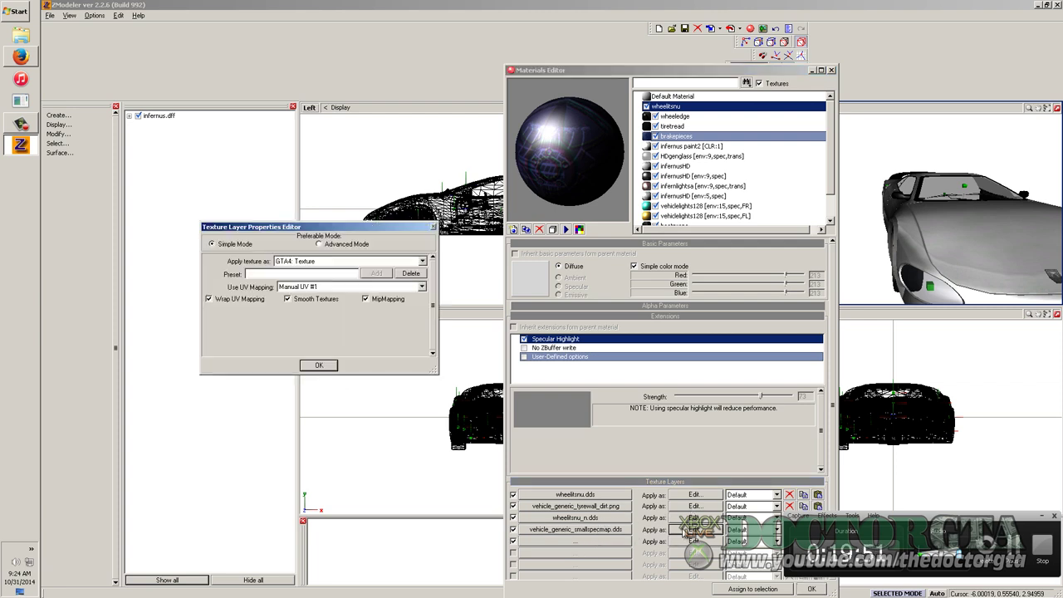
{"action": "left_click", "coordinate": [305, 266]}
{"action": "left_click", "coordinate": [308, 282]}
{"action": "left_click", "coordinate": [319, 365]}
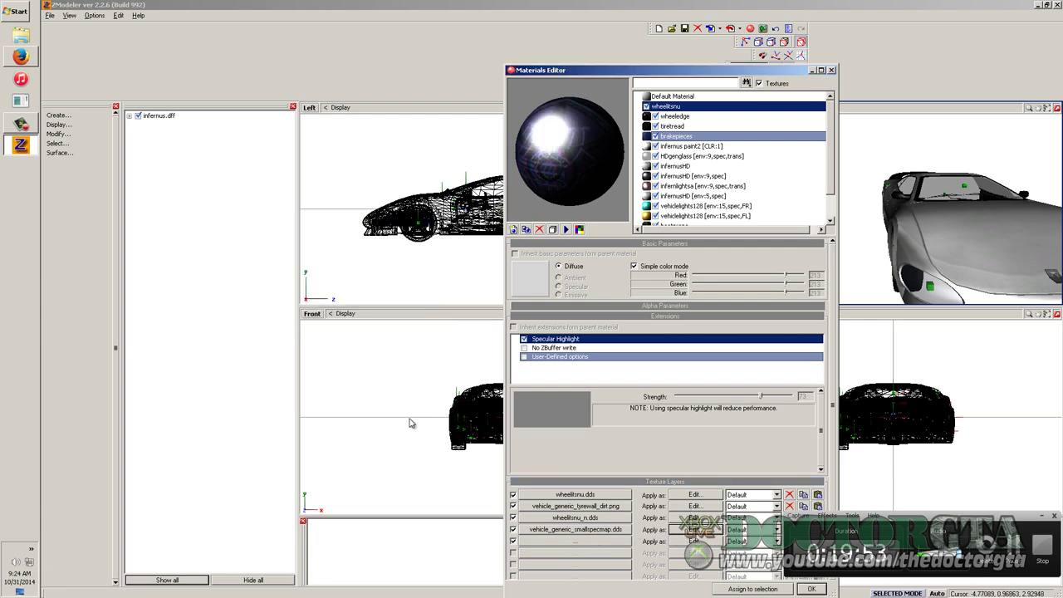
Apply the vehicle_generic_smallspecmap.dds layer as GTA4: Specular and the vehicle_generic_tyrewall_dirt.png layer as GTA4: Dirt/Mud/Reflection
{"action": "left_click", "coordinate": [686, 532]}
{"action": "left_click", "coordinate": [304, 264]}
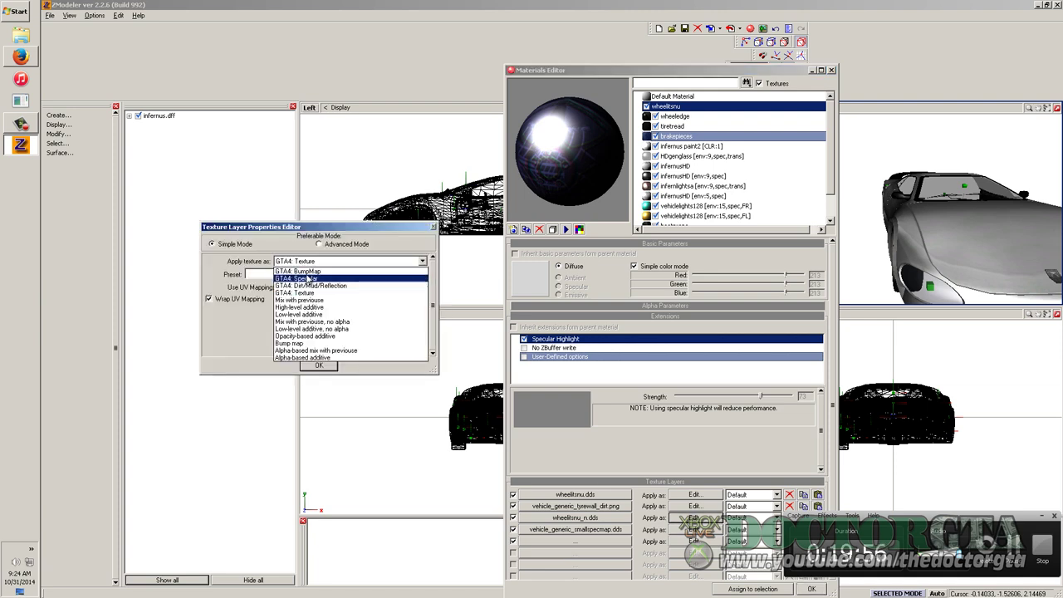
{"action": "left_click", "coordinate": [307, 280]}
{"action": "left_click", "coordinate": [319, 365]}
{"action": "left_click", "coordinate": [695, 506]}
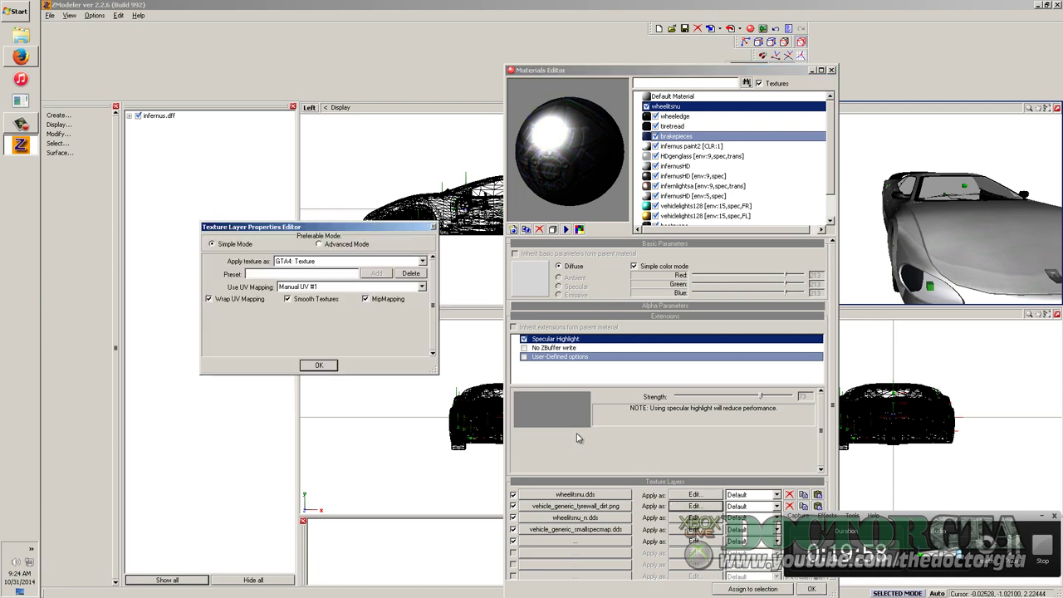
{"action": "left_click", "coordinate": [349, 264]}
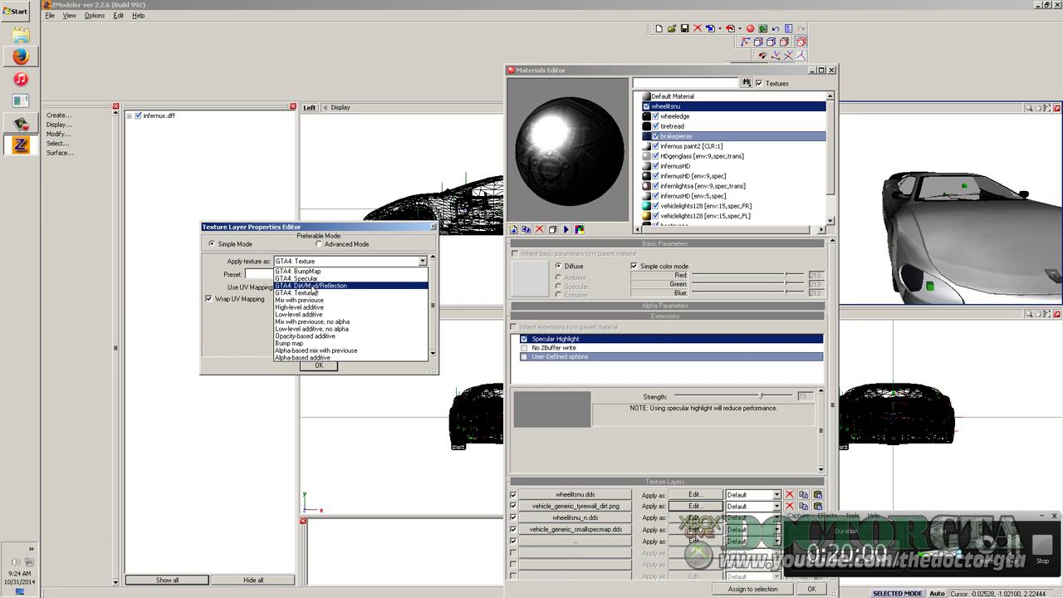
{"action": "left_click", "coordinate": [313, 288]}
{"action": "left_click", "coordinate": [319, 366]}
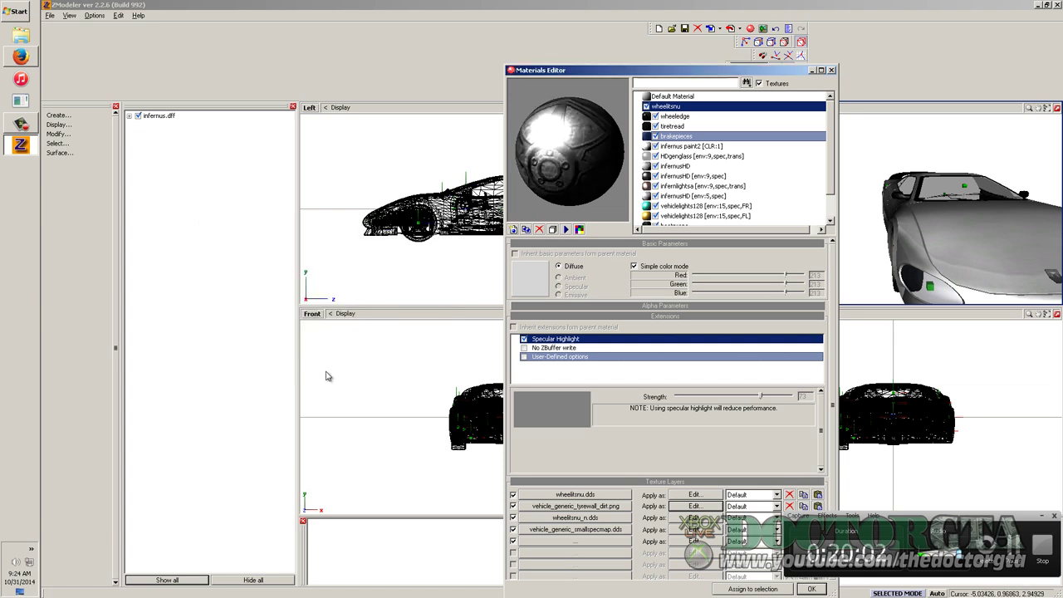
Check the advanced-mode properties of the wheelitsnu.dds texture layer
{"action": "left_click", "coordinate": [675, 495]}
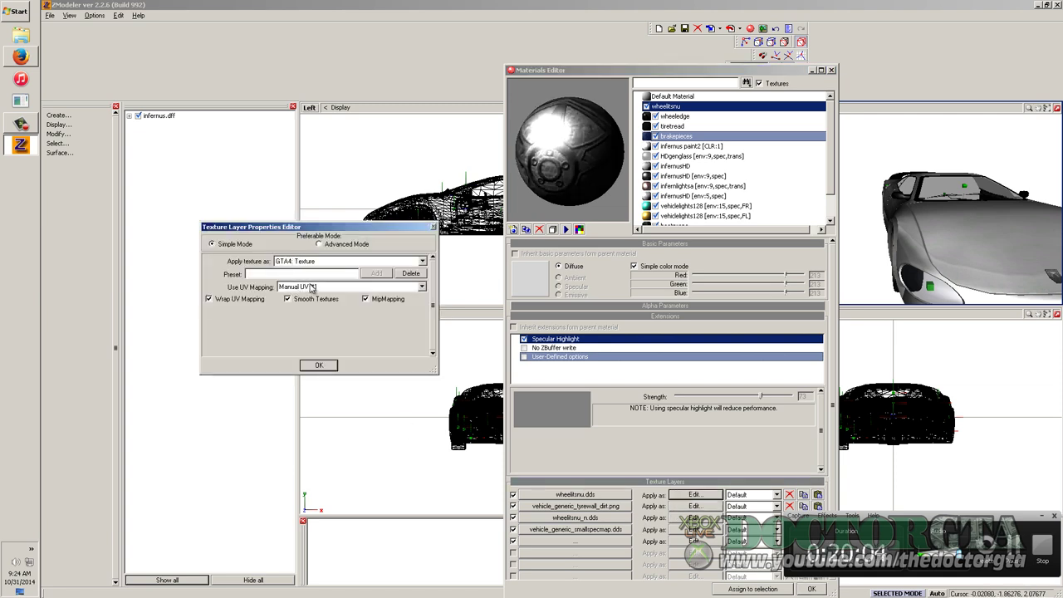
{"action": "left_click", "coordinate": [320, 244]}
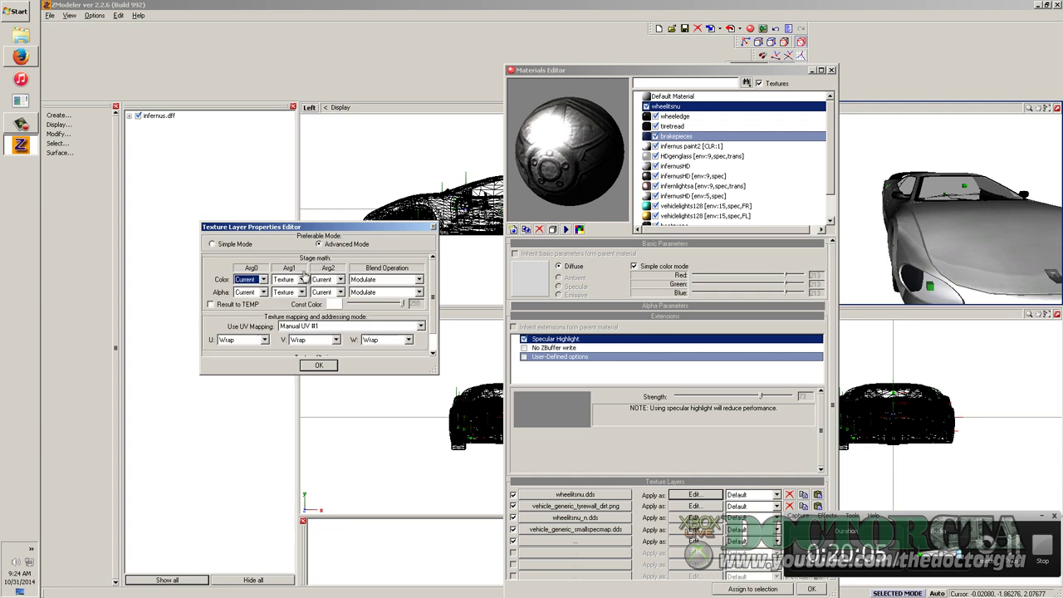
{"action": "left_click", "coordinate": [319, 365]}
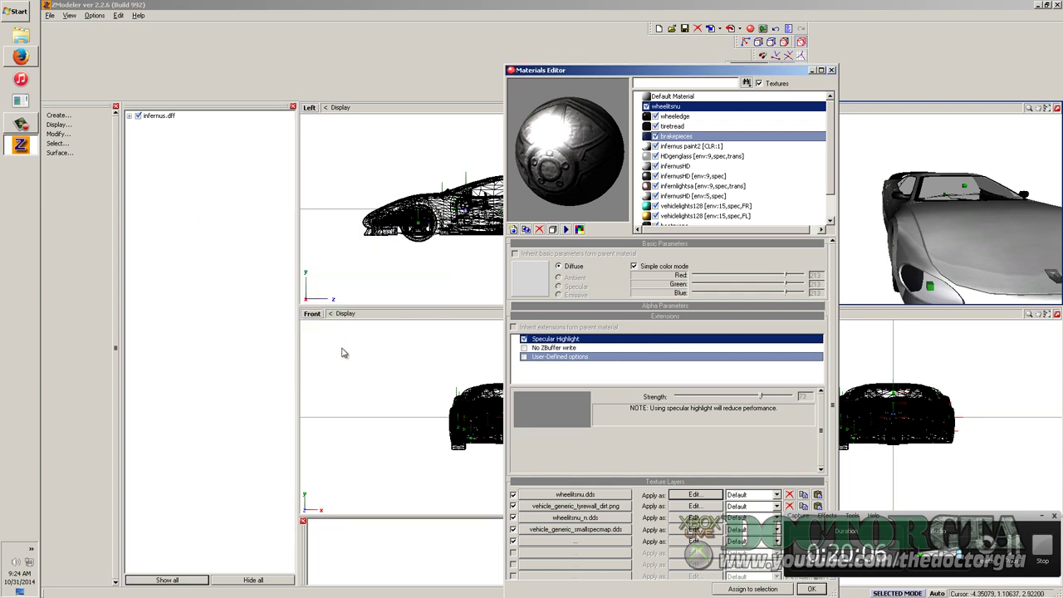
Disable the wheelitsnu_n.dds layer and inspect the rim's shading up close in the 3D view
{"action": "left_click", "coordinate": [512, 517]}
{"action": "middle_click_drag", "start_coordinate": [955, 241], "coordinate": [1017, 275]}
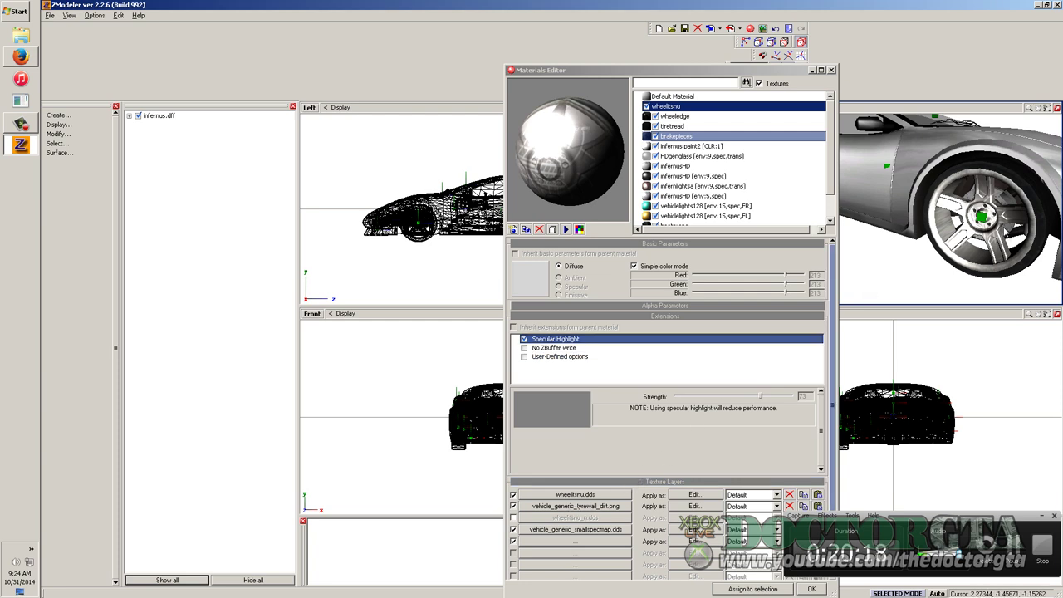
{"action": "middle_click_drag", "start_coordinate": [1003, 230], "coordinate": [988, 226]}
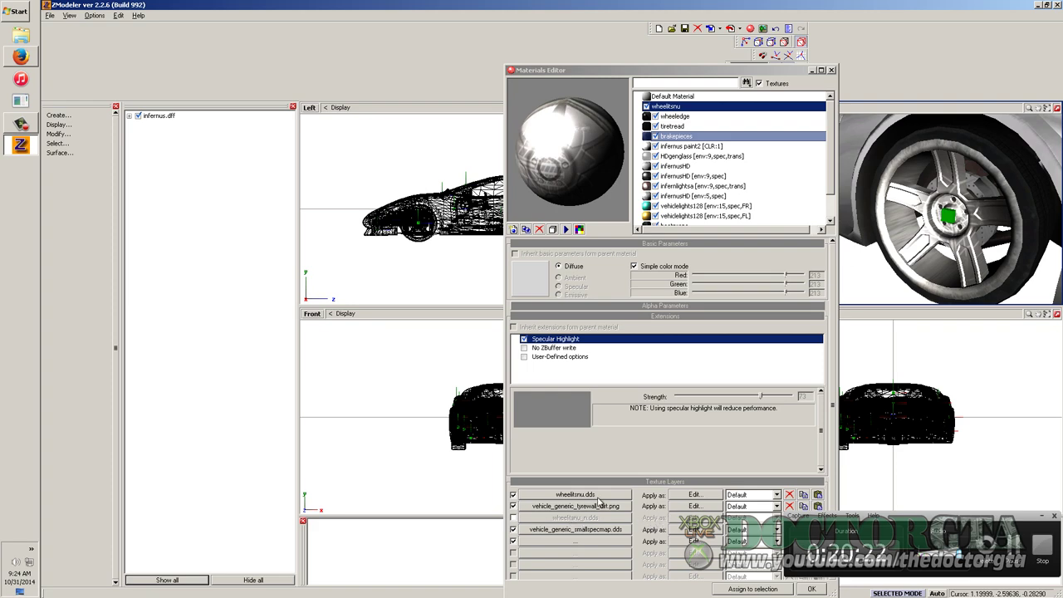
Start adding a new texture for the wheelitsnu material's second layer, browsing to the banshee folder on the Desktop
{"action": "double_click", "coordinate": [598, 504]}
{"action": "left_click", "coordinate": [276, 357]}
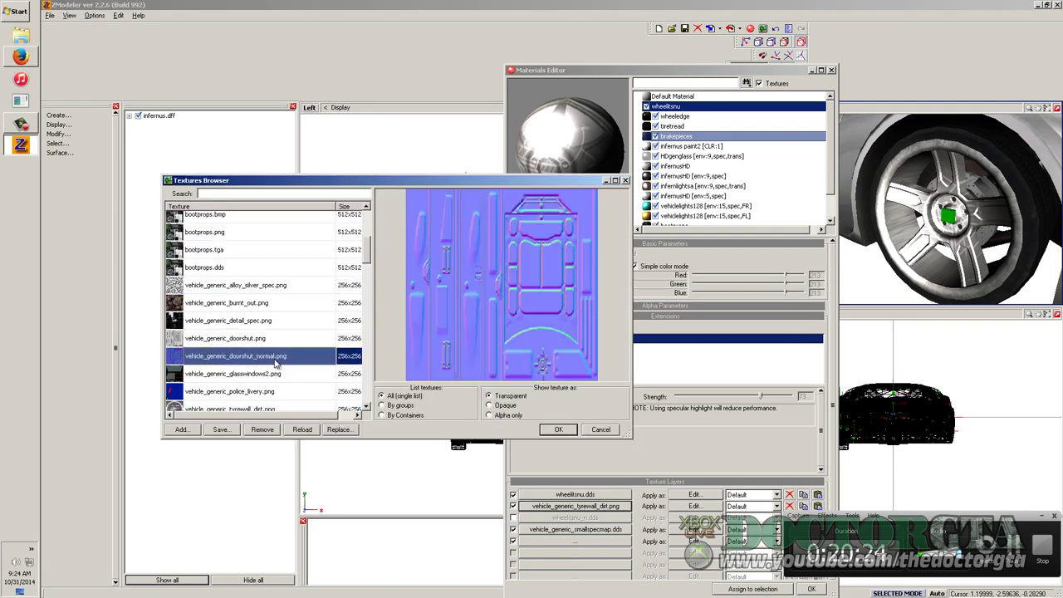
{"action": "scroll", "coordinate": [276, 357], "scroll_direction": "up", "scroll_amount": 4}
{"action": "left_click", "coordinate": [207, 391]}
{"action": "left_click", "coordinate": [181, 430]}
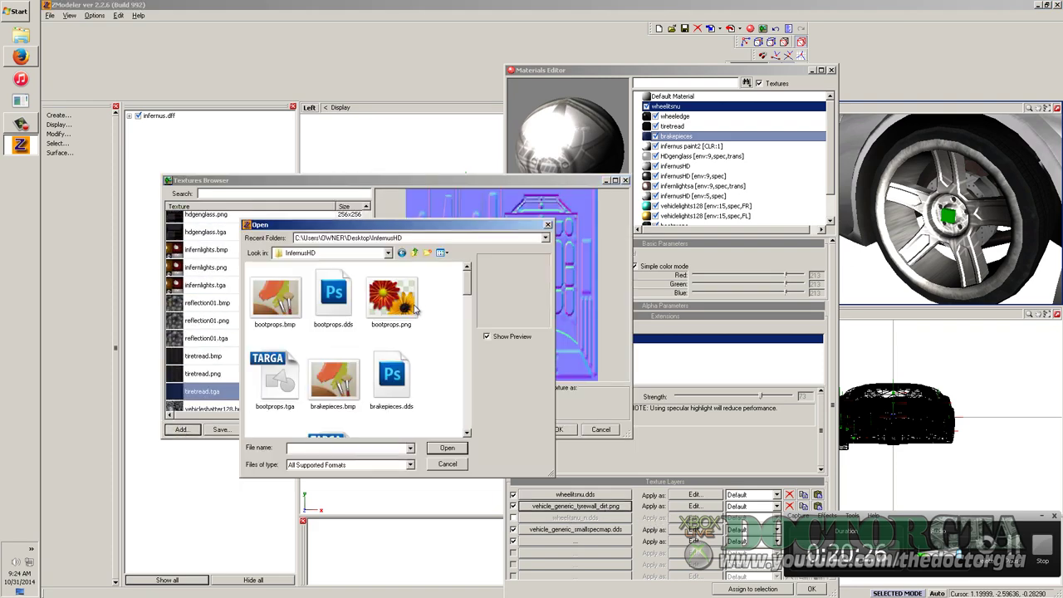
{"action": "left_click", "coordinate": [415, 254]}
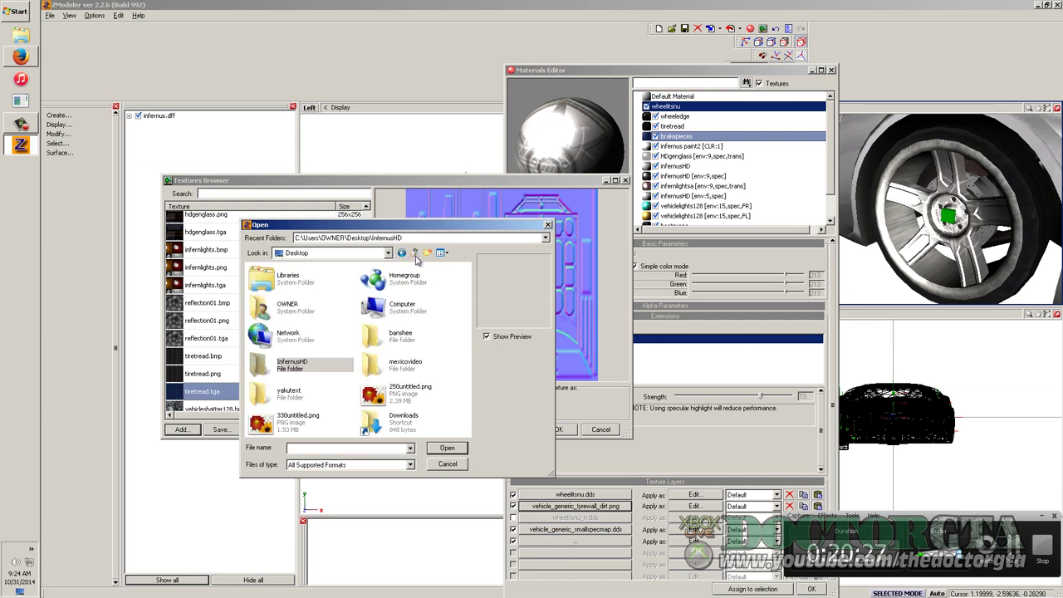
{"action": "double_click", "coordinate": [387, 336]}
Load dirt.png from the banshee folder as the second texture layer and check the wheel's look in the 3D view
{"action": "left_click", "coordinate": [328, 394]}
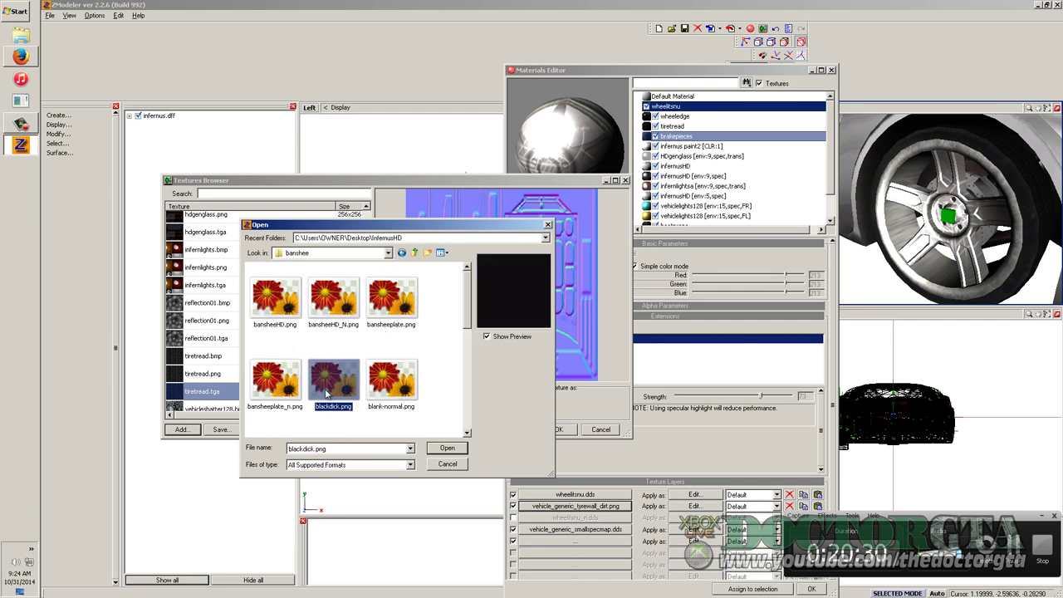
{"action": "scroll", "coordinate": [345, 387], "scroll_direction": "down", "scroll_amount": 2}
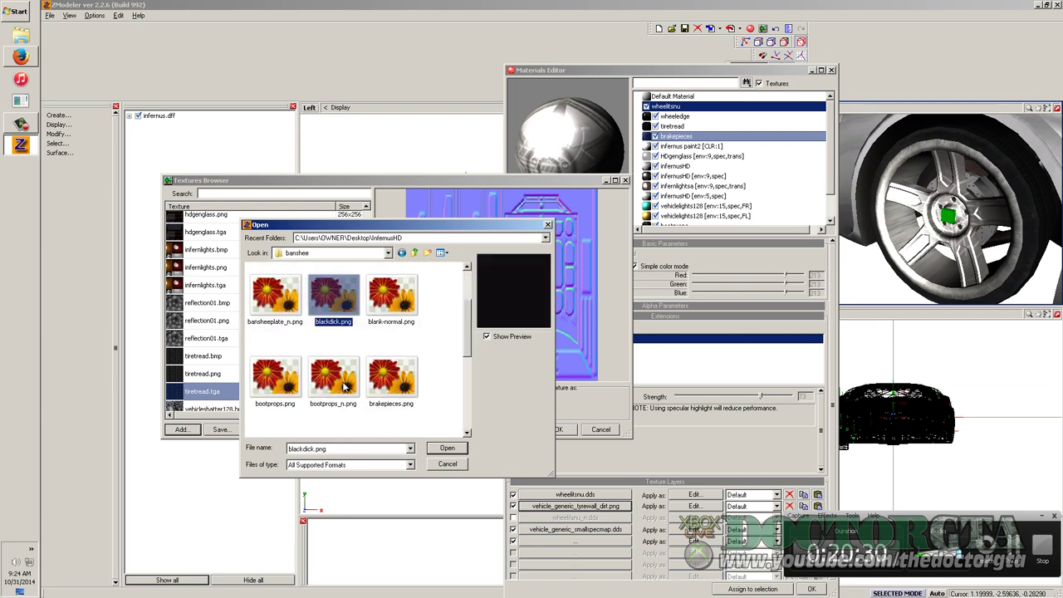
{"action": "left_click", "coordinate": [264, 403]}
{"action": "left_click", "coordinate": [329, 391]}
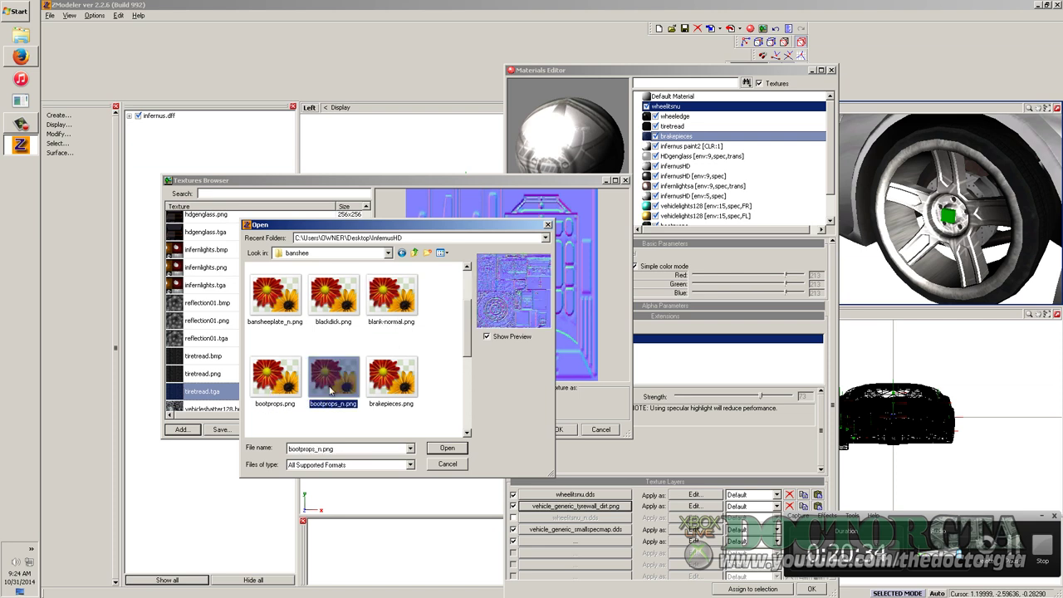
{"action": "left_click", "coordinate": [392, 382]}
{"action": "scroll", "coordinate": [396, 387], "scroll_direction": "down", "scroll_amount": 1}
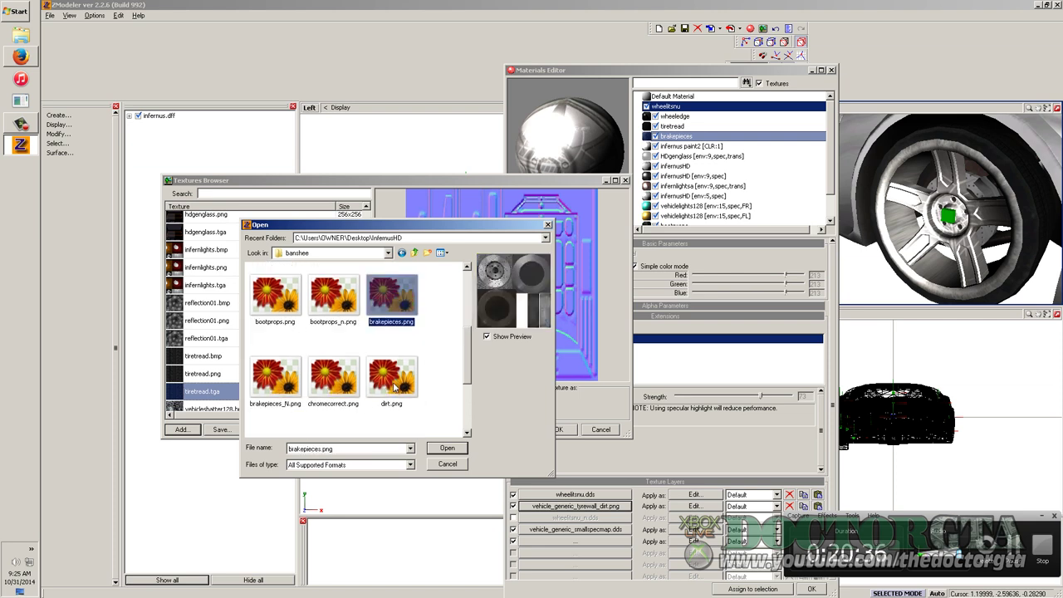
{"action": "left_click", "coordinate": [395, 387]}
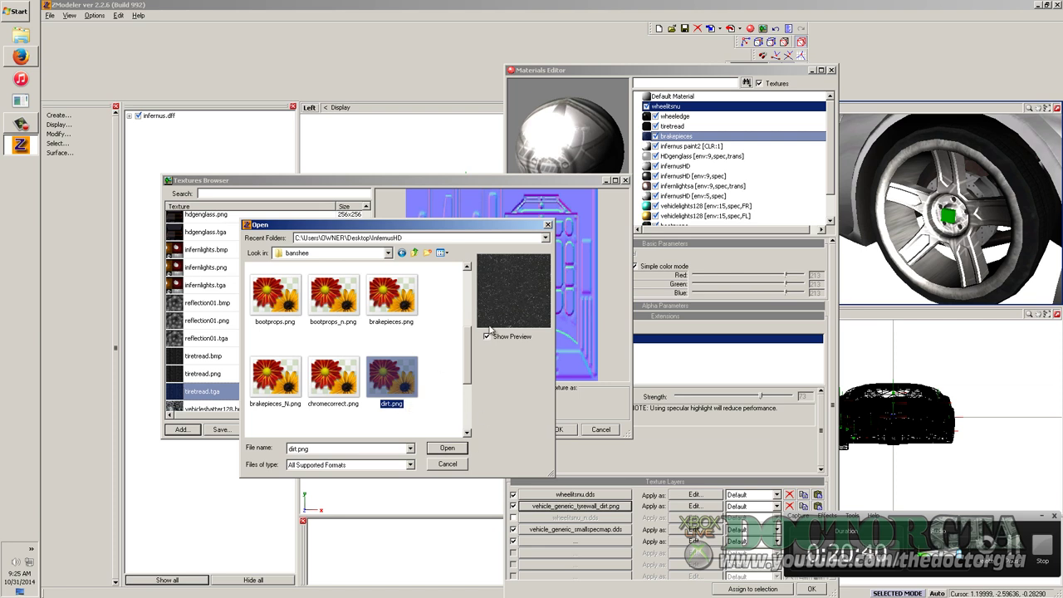
{"action": "left_click", "coordinate": [446, 448]}
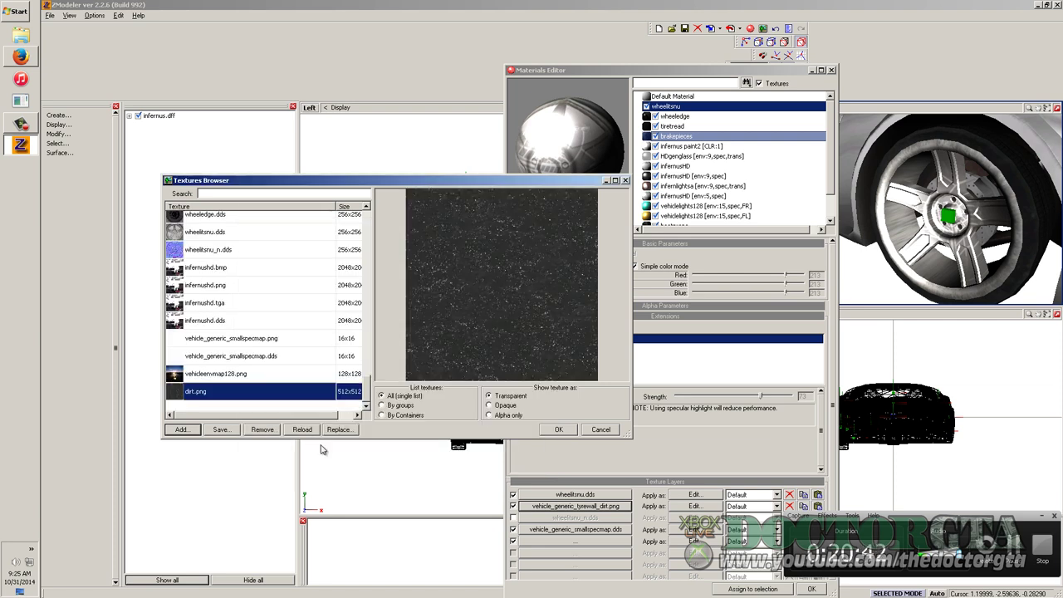
{"action": "left_click", "coordinate": [558, 429]}
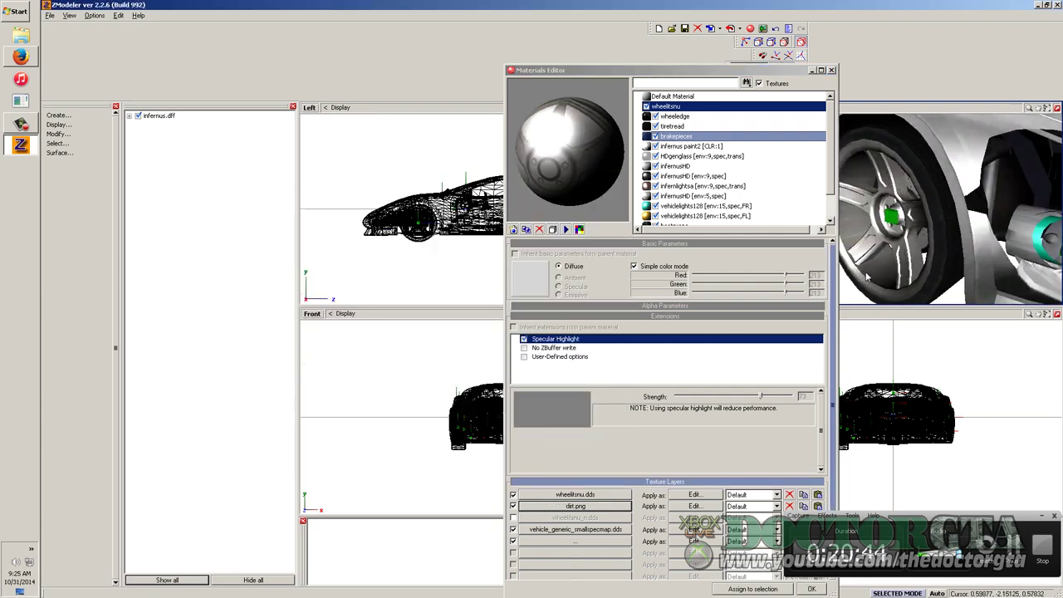
{"action": "scroll", "coordinate": [947, 224], "scroll_direction": "down", "scroll_amount": 5}
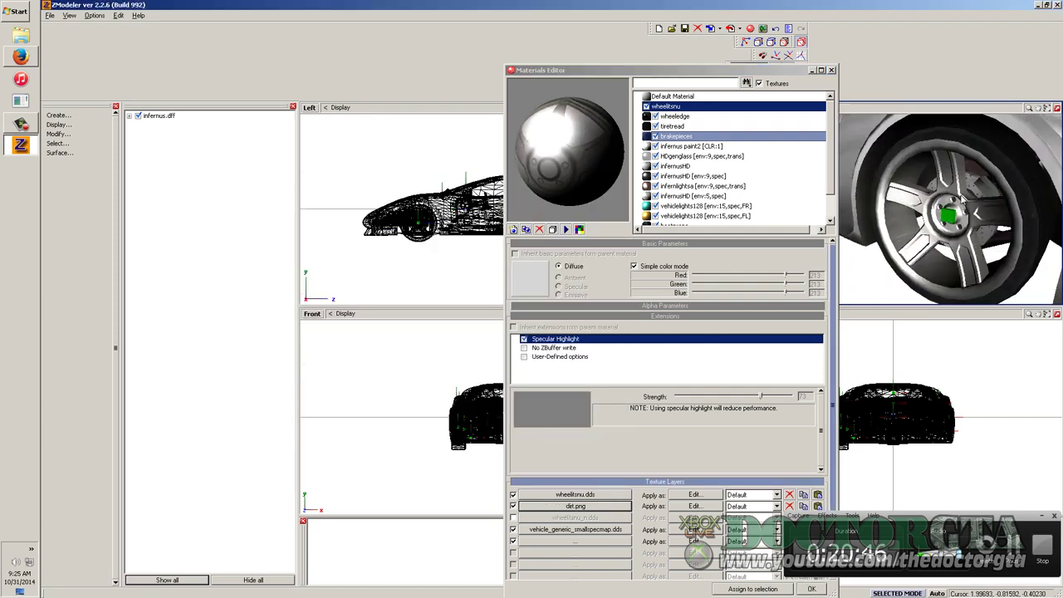
{"action": "mouse_move", "coordinate": [957, 205]}
{"action": "middle_mouse_down"}
{"action": "mouse_move", "coordinate": [966, 248]}
{"action": "mouse_move", "coordinate": [977, 236]}
{"action": "mouse_move", "coordinate": [931, 238]}
{"action": "mouse_move", "coordinate": [923, 250]}
{"action": "middle_mouse_up"}
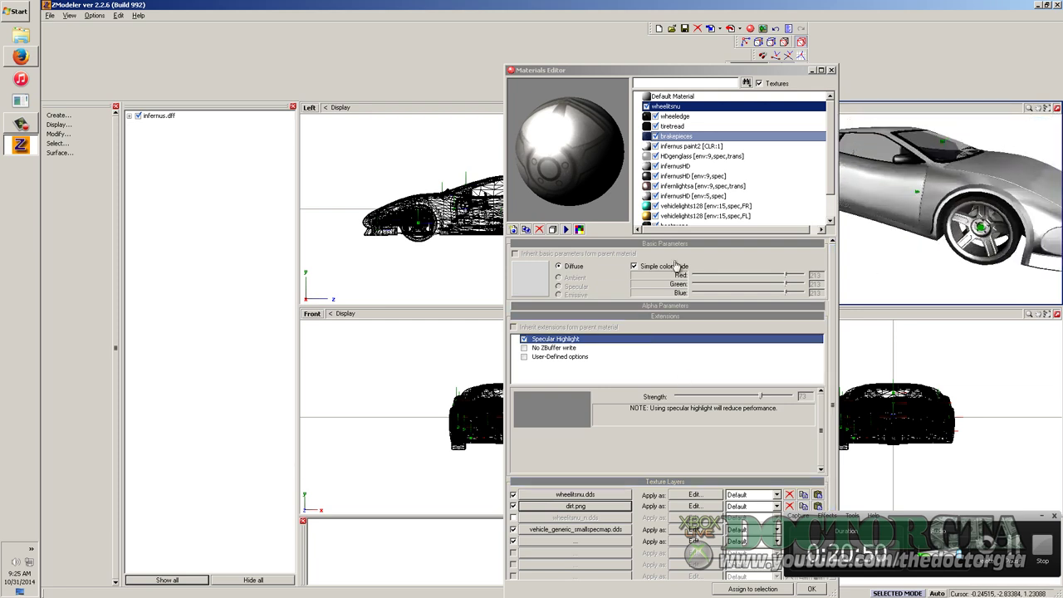
Select the infernus paint2 material, toggling its visibility off and on to identify the body parts that use it
{"action": "left_click", "coordinate": [710, 127]}
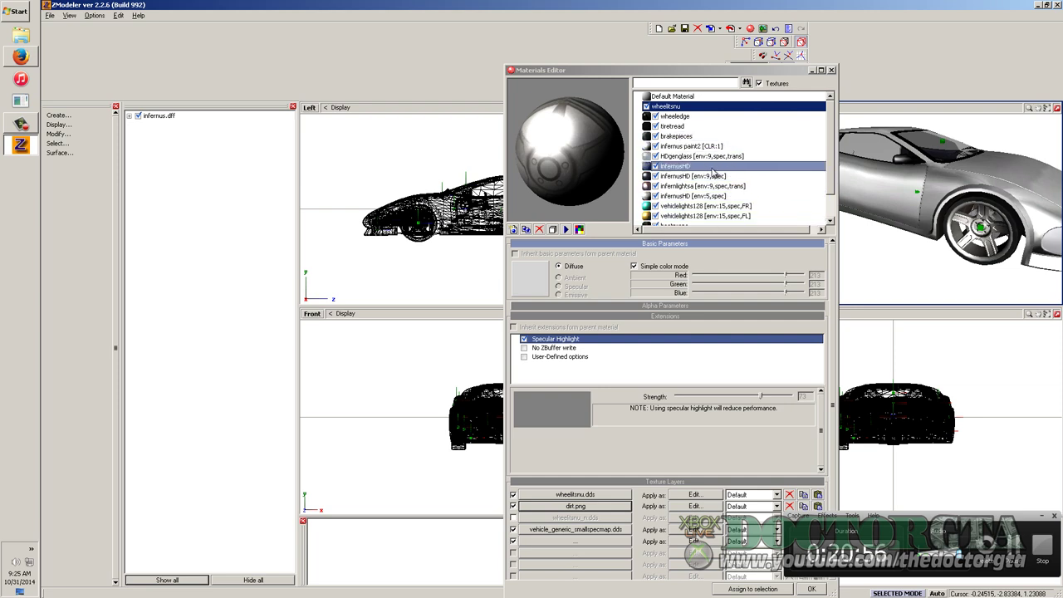
{"action": "left_click", "coordinate": [704, 157]}
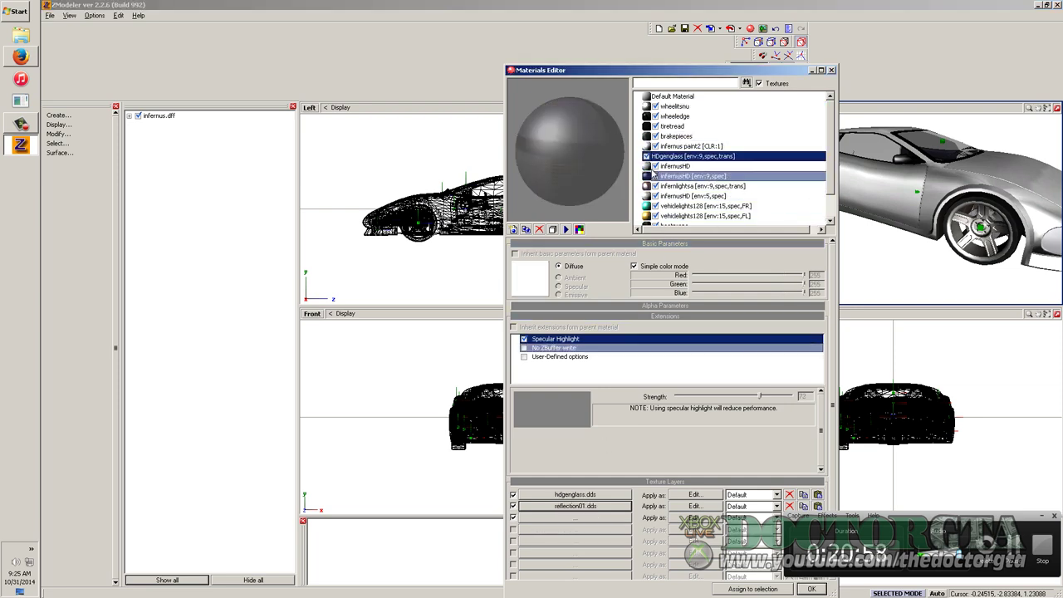
{"action": "left_click", "coordinate": [647, 147]}
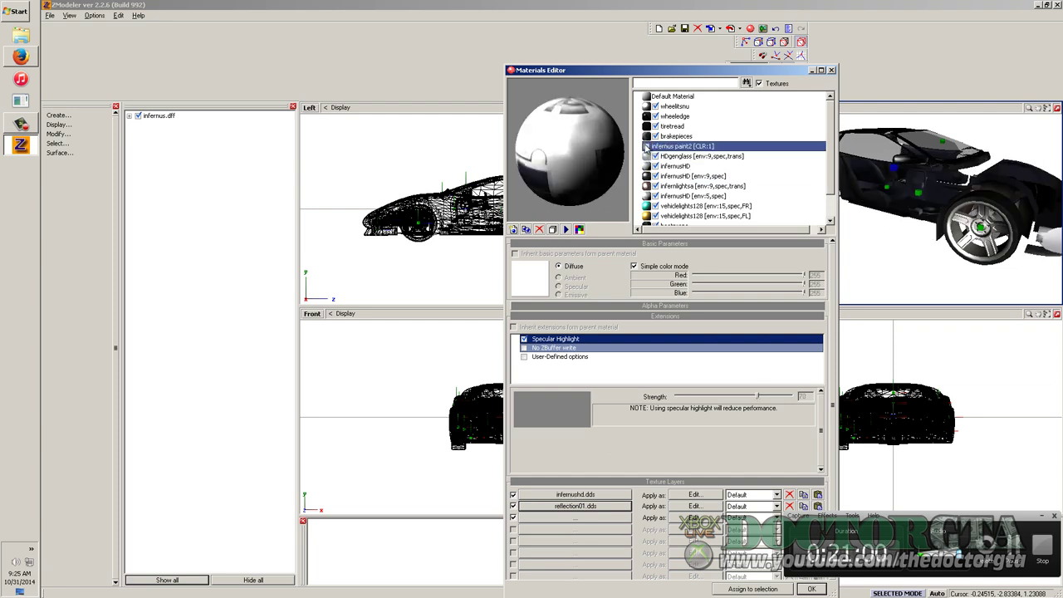
{"action": "left_click", "coordinate": [647, 147]}
From the texture browser of infernus paint2's first layer, browse to the InfernusHD folder and locate the infernusHD.dds file
{"action": "left_click", "coordinate": [551, 496]}
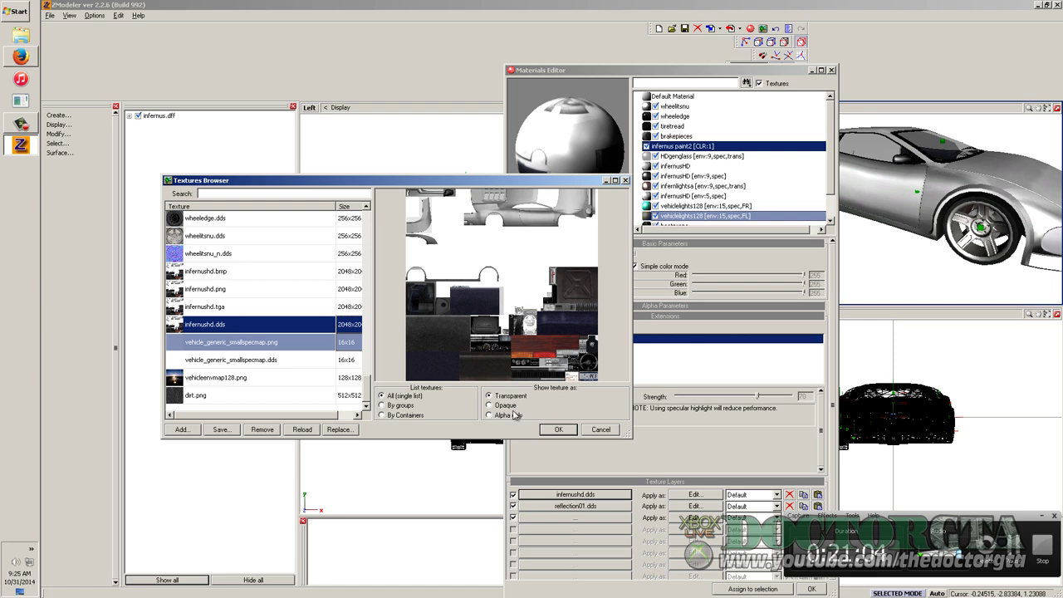
{"action": "left_click", "coordinate": [181, 430]}
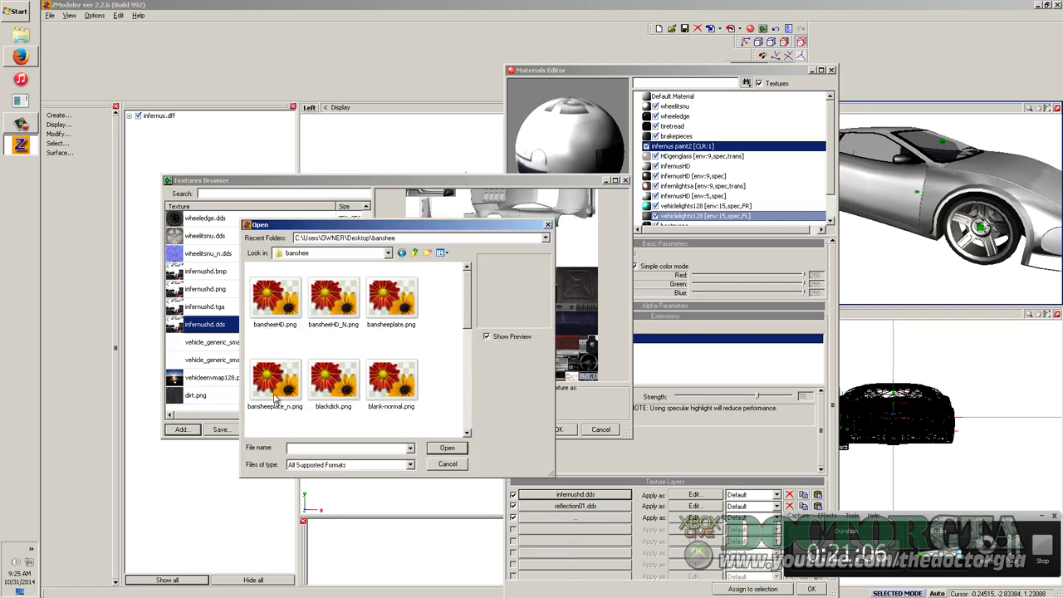
{"action": "left_click", "coordinate": [400, 388]}
{"action": "left_click", "coordinate": [414, 253]}
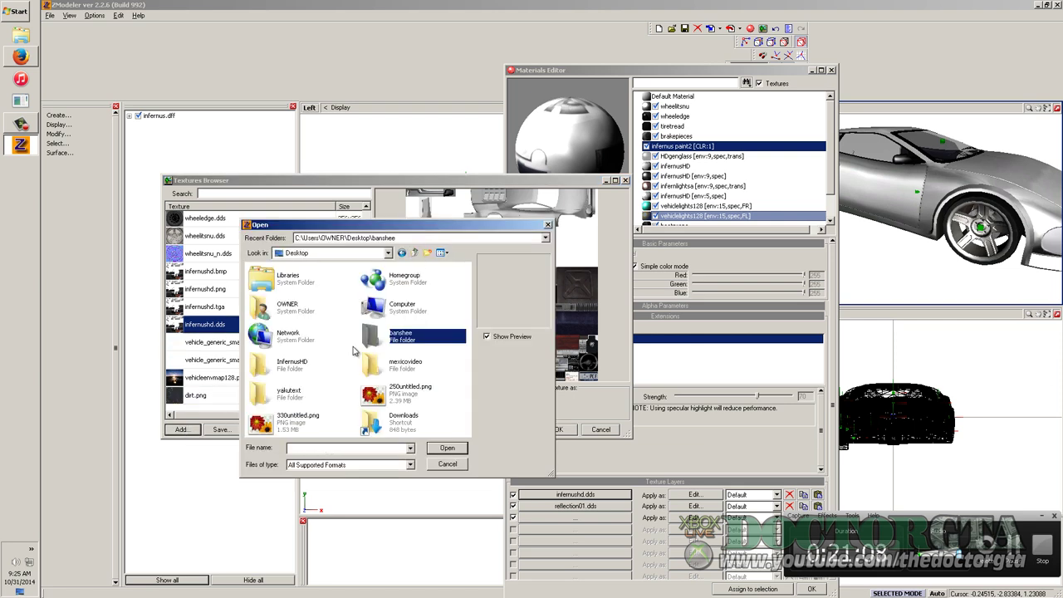
{"action": "double_click", "coordinate": [279, 372]}
{"action": "left_click", "coordinate": [319, 363]}
{"action": "scroll", "coordinate": [320, 364], "scroll_direction": "down", "scroll_amount": 5}
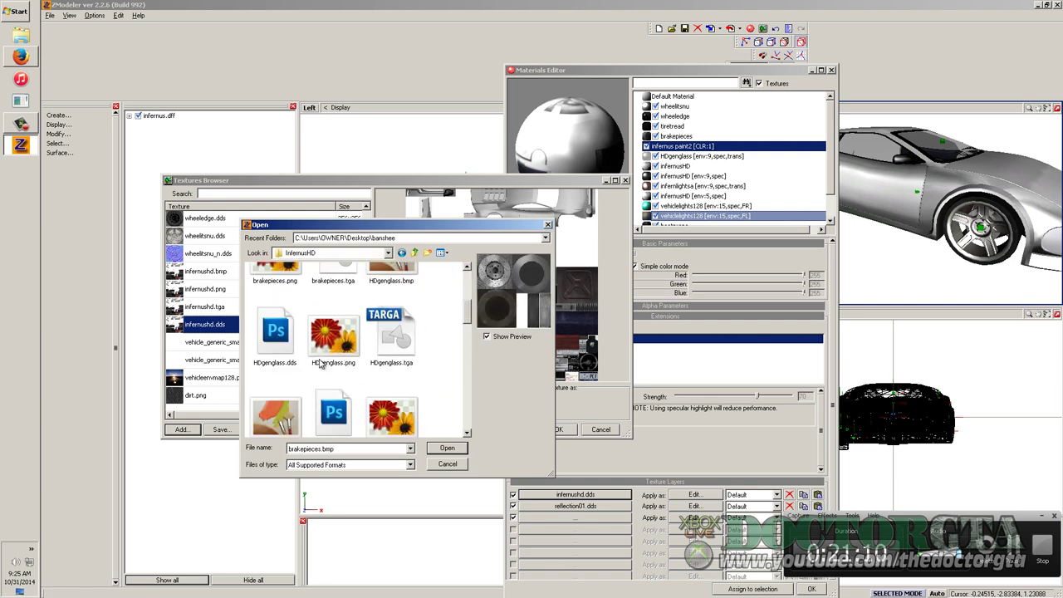
{"action": "scroll", "coordinate": [320, 363], "scroll_direction": "down", "scroll_amount": 5}
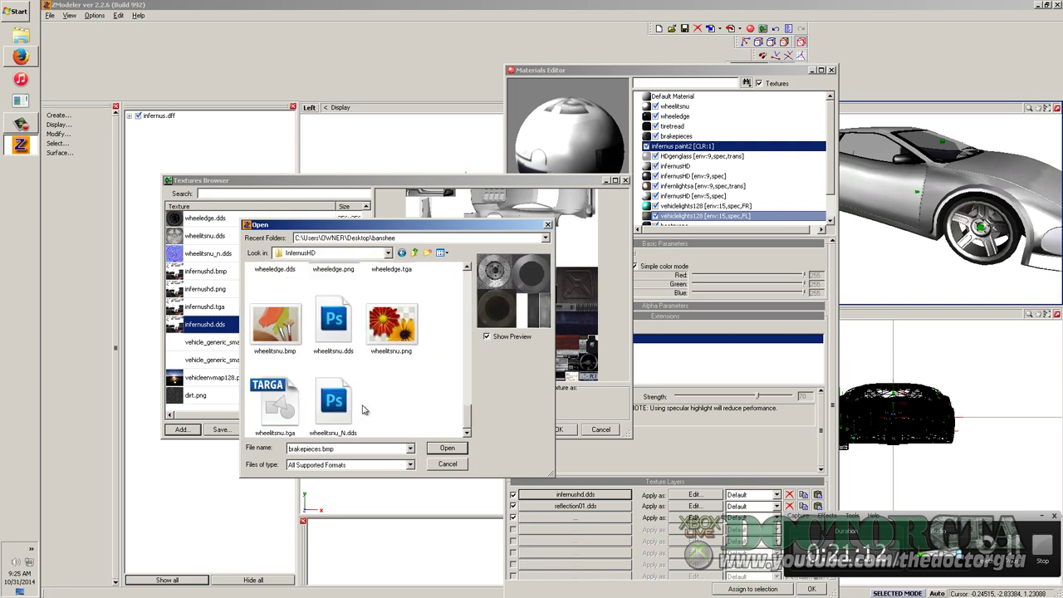
{"action": "scroll", "coordinate": [342, 406], "scroll_direction": "up", "scroll_amount": 3}
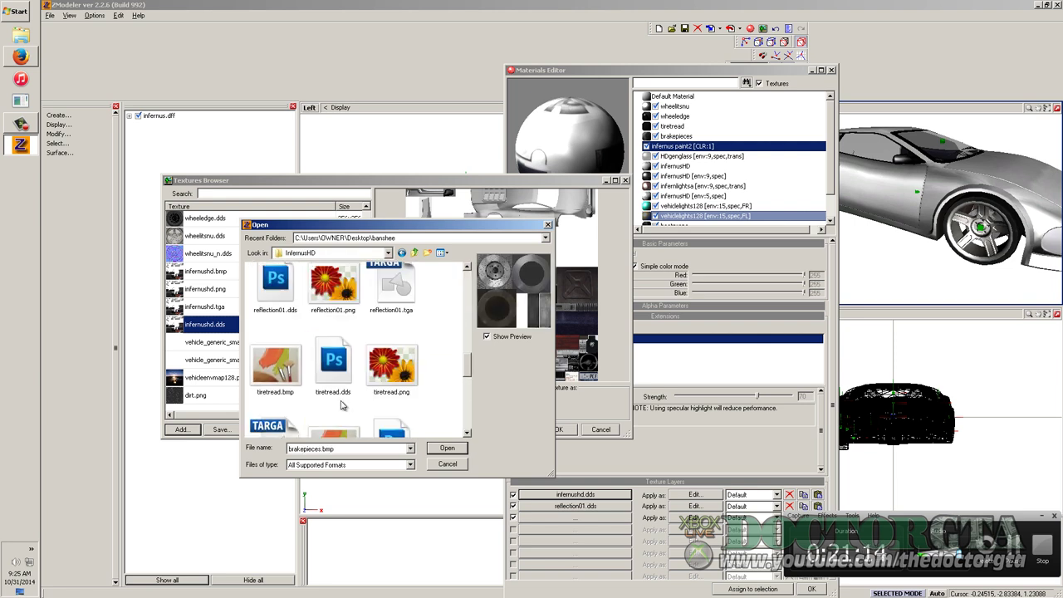
{"action": "scroll", "coordinate": [339, 371], "scroll_direction": "up", "scroll_amount": 3}
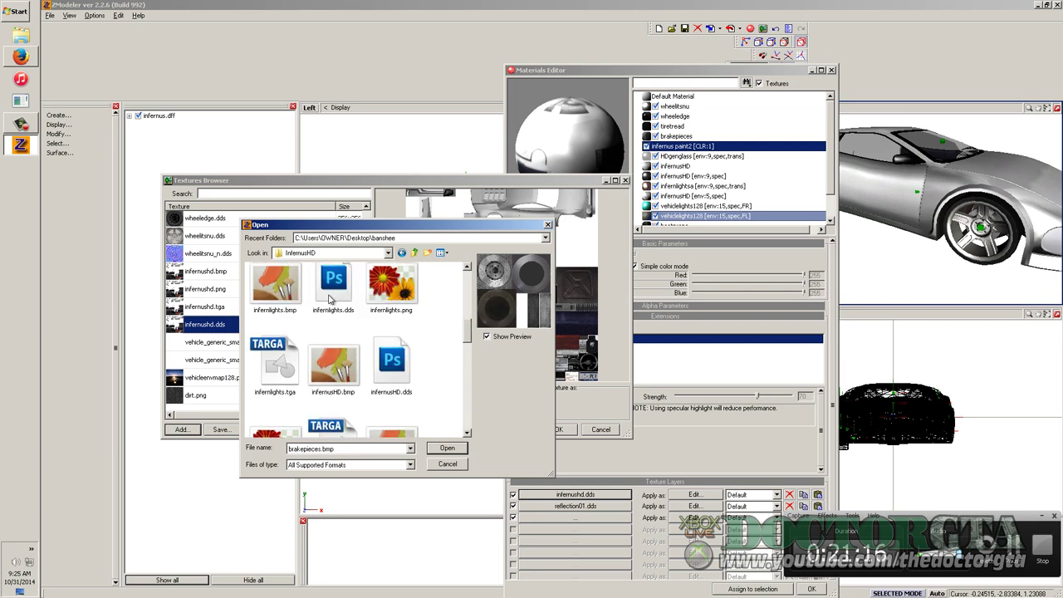
Open infernusHD.dds in Photoshop, loading it using default sizes without MIP maps
{"action": "right_click", "coordinate": [323, 296]}
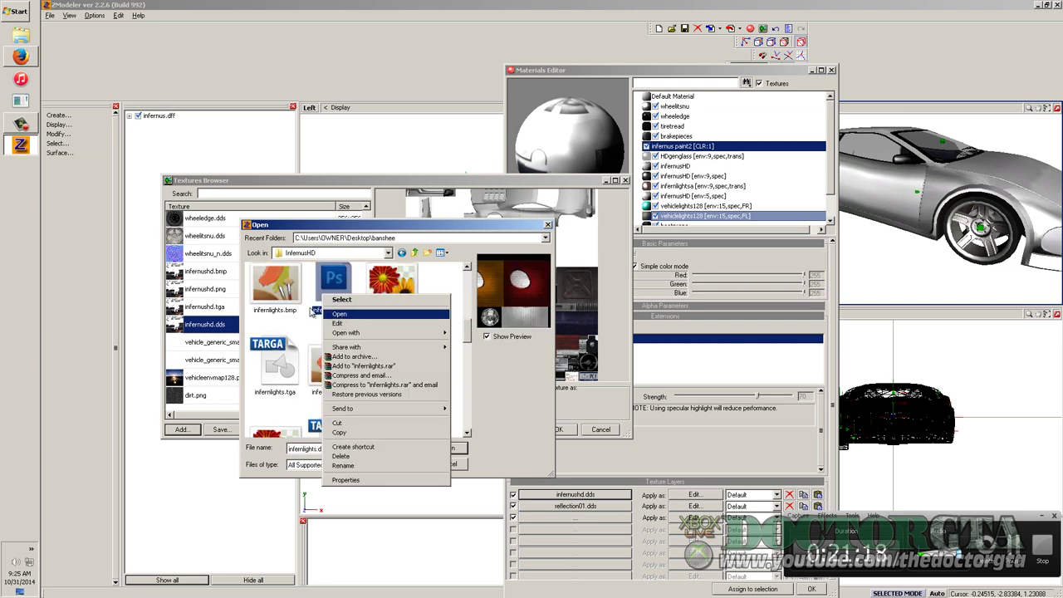
{"action": "left_click", "coordinate": [285, 363]}
{"action": "right_click", "coordinate": [332, 366]}
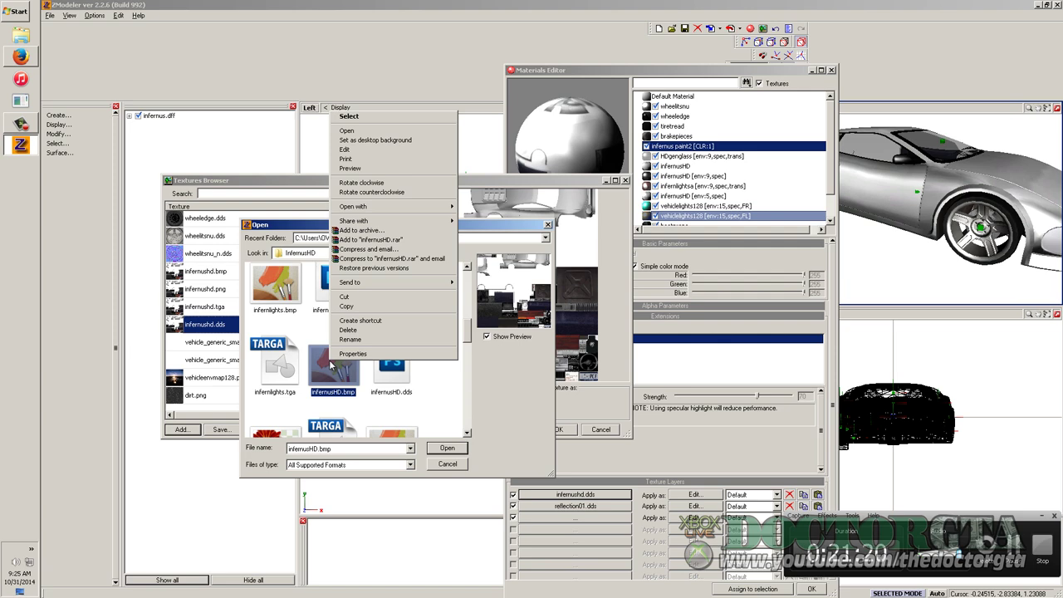
{"action": "right_click", "coordinate": [370, 368]}
{"action": "left_click", "coordinate": [388, 393]}
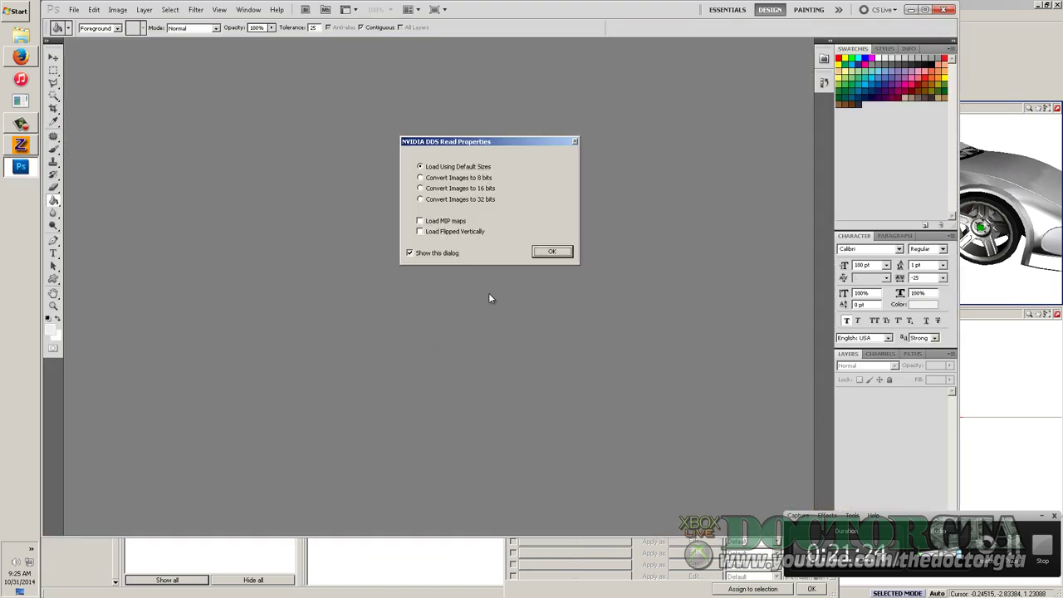
{"action": "left_click", "coordinate": [553, 251]}
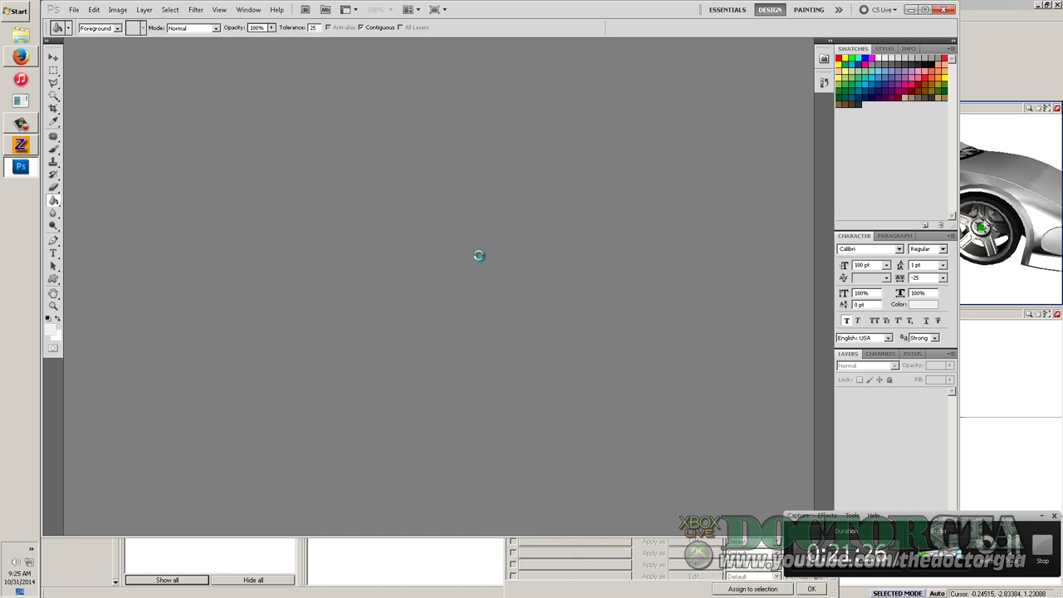
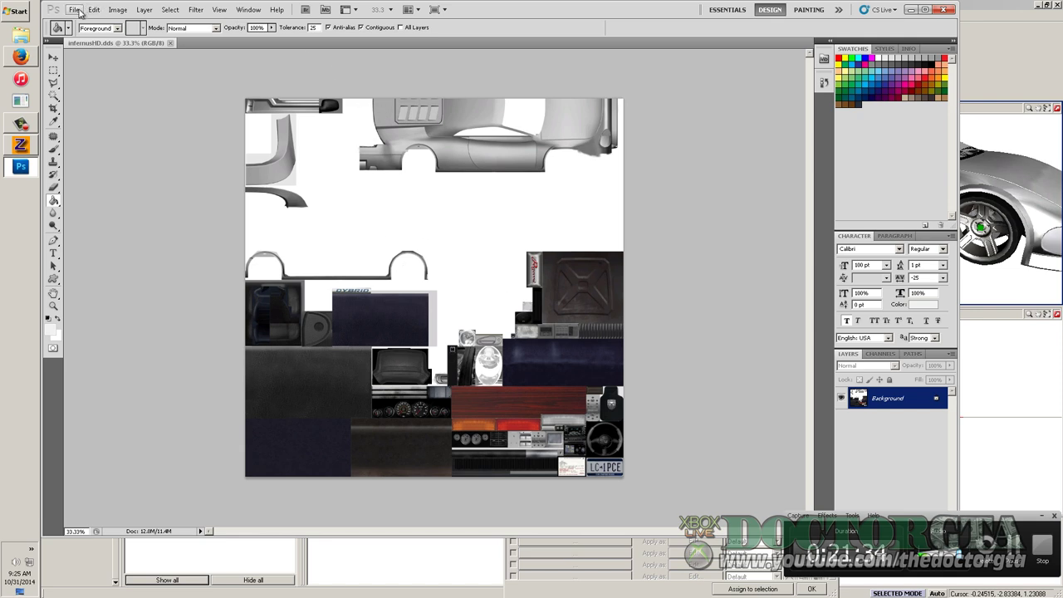
Check the pixel dimensions of infernusHD.dds and leave its image size as is
{"action": "left_click", "coordinate": [117, 9]}
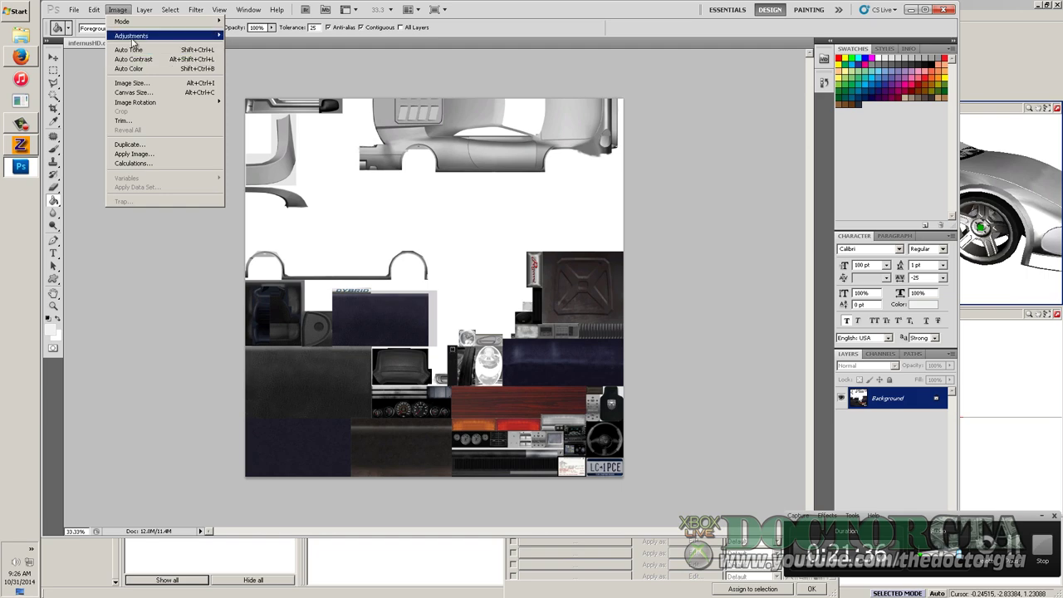
{"action": "left_click", "coordinate": [132, 83]}
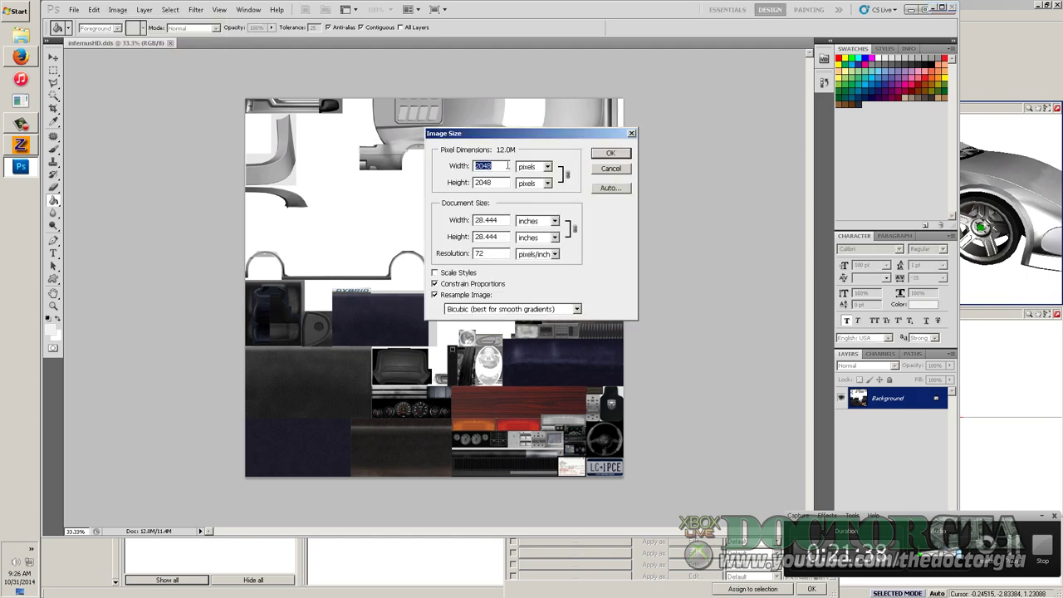
{"action": "left_click", "coordinate": [614, 171]}
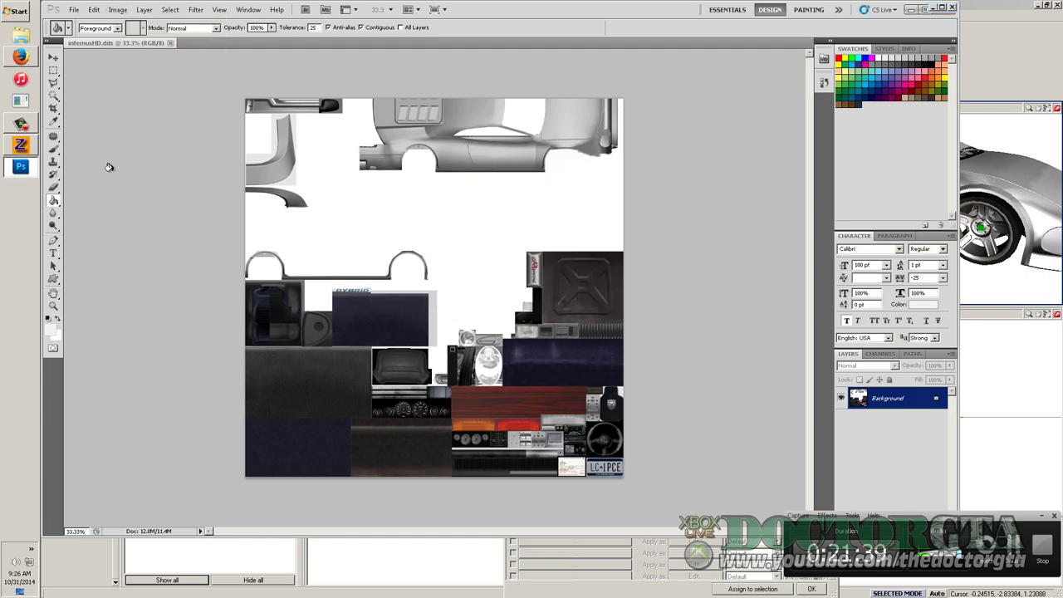
Switch back to ZModeler, view the file properties of infernusHD.dds, and leave the texture file selection
{"action": "left_click", "coordinate": [23, 145]}
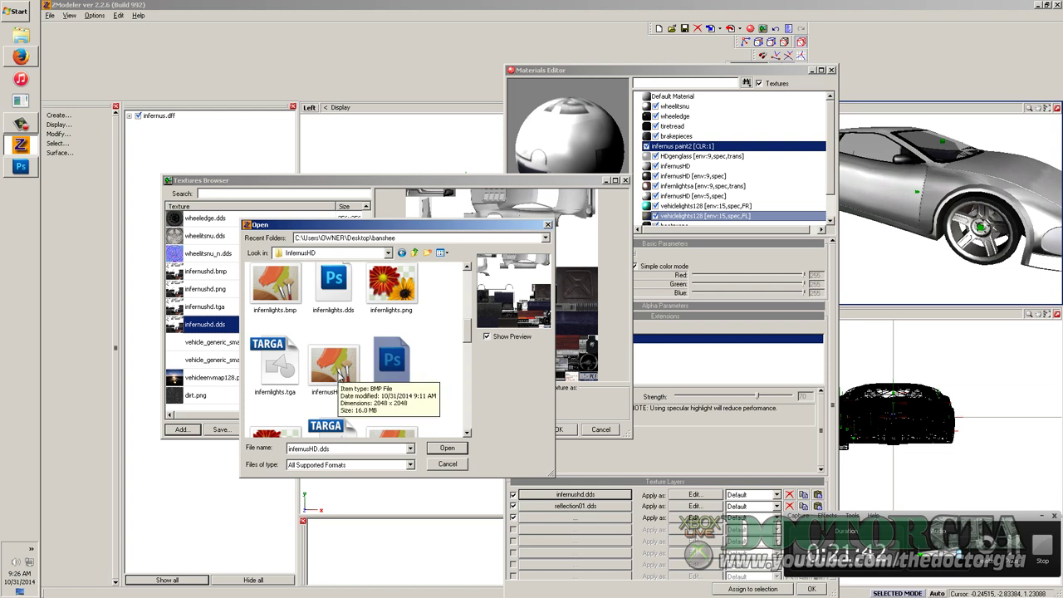
{"action": "right_click", "coordinate": [380, 376]}
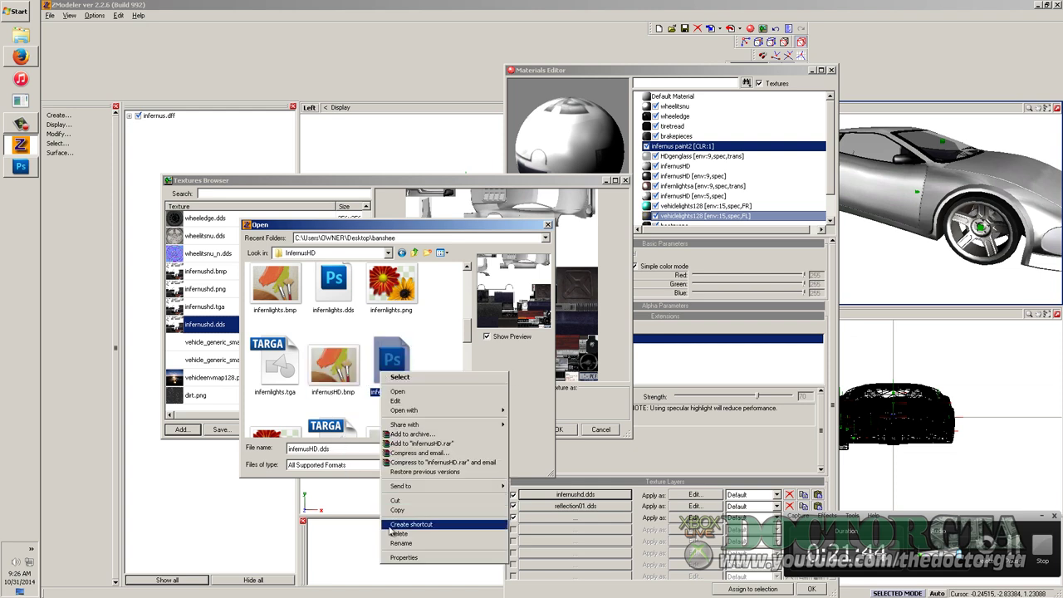
{"action": "left_click", "coordinate": [407, 561]}
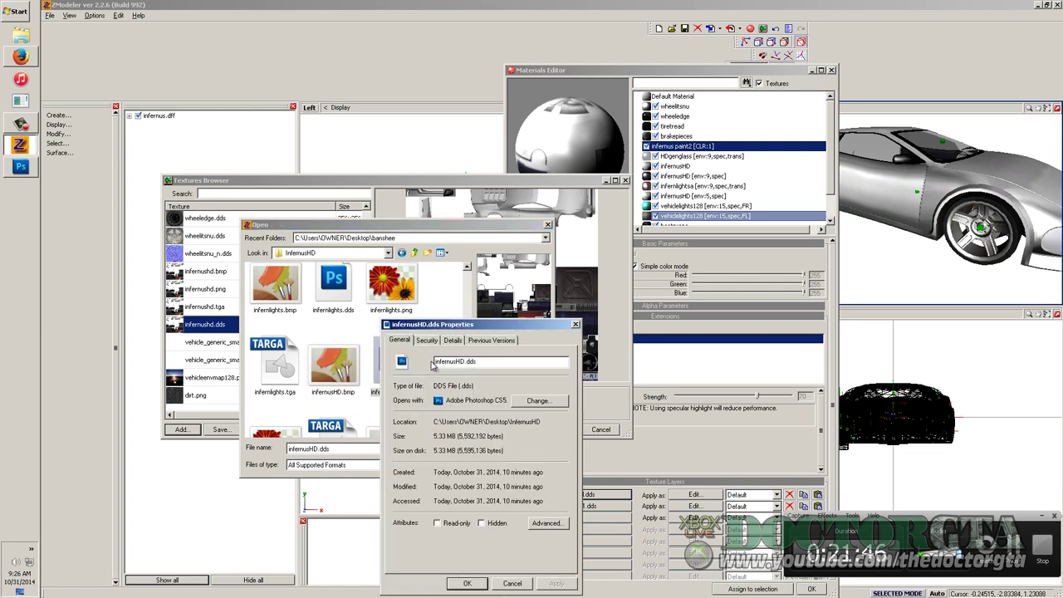
{"action": "left_click", "coordinate": [512, 584]}
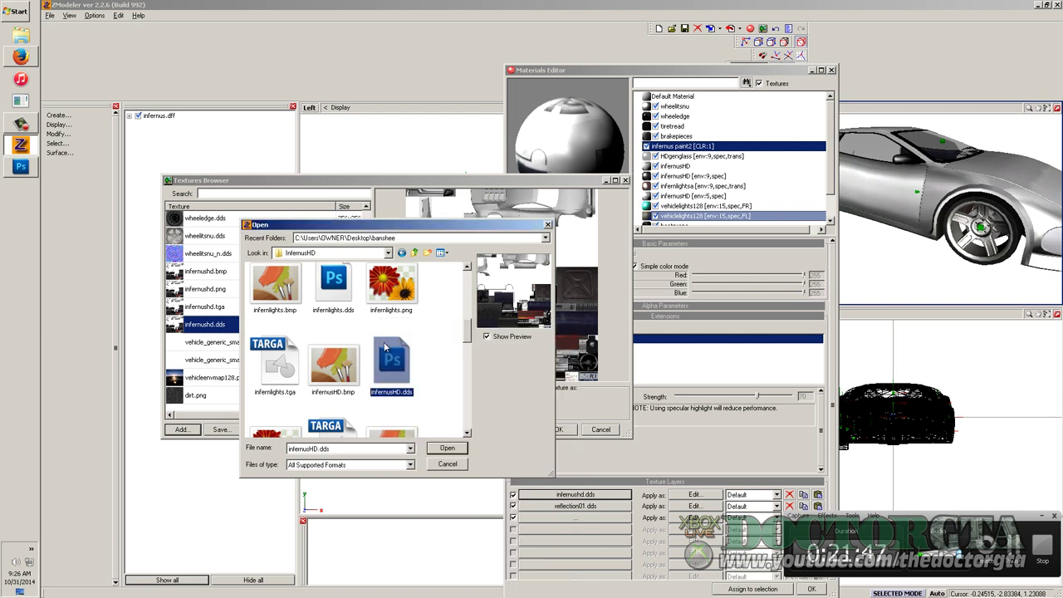
{"action": "left_click", "coordinate": [448, 464]}
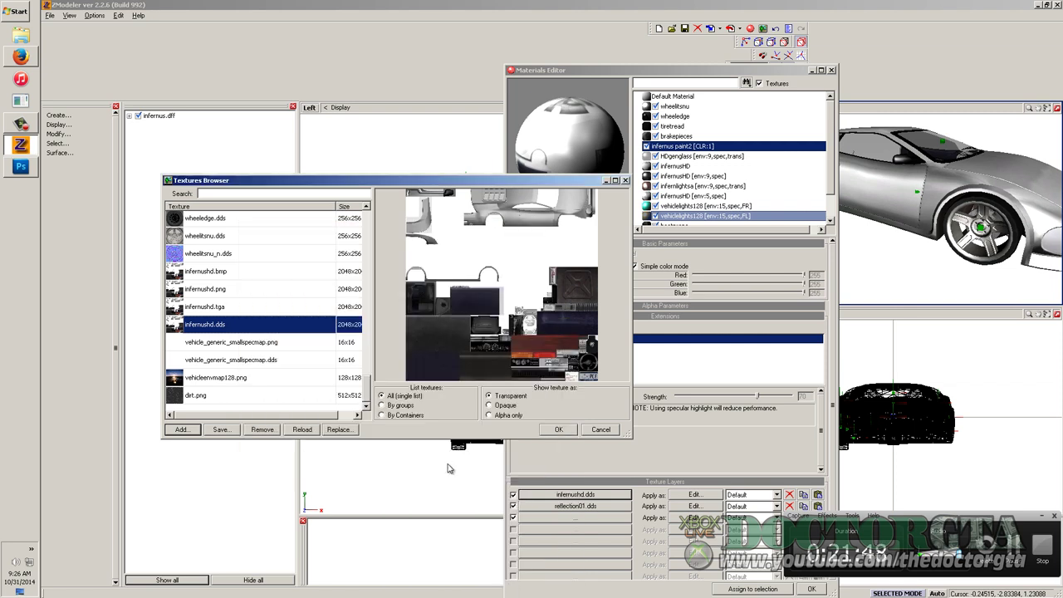
Start adding a texture and look through the banshee folder's texture files, previewing blank-normal.png and vehiclelights128.png
{"action": "left_click", "coordinate": [222, 289]}
{"action": "left_click", "coordinate": [180, 429]}
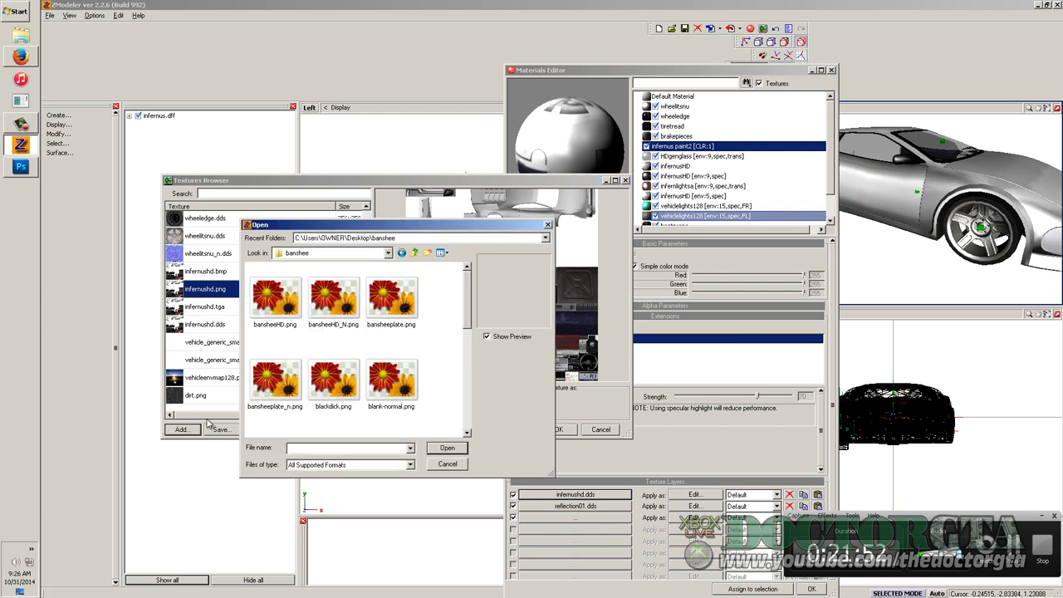
{"action": "left_click", "coordinate": [392, 380]}
{"action": "scroll", "coordinate": [385, 386], "scroll_direction": "down", "scroll_amount": 3}
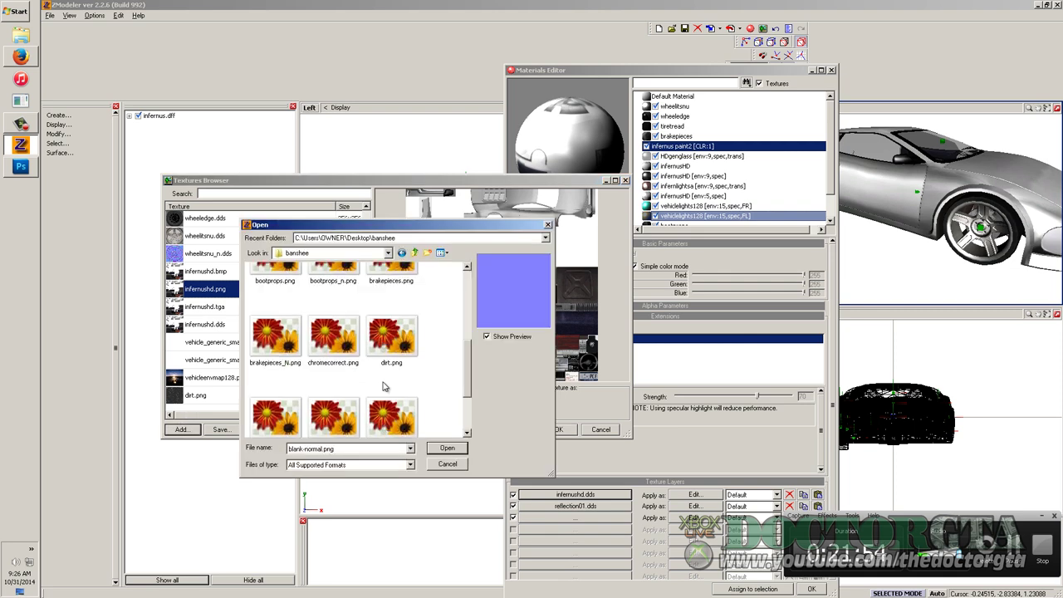
{"action": "scroll", "coordinate": [385, 387], "scroll_direction": "down", "scroll_amount": 2}
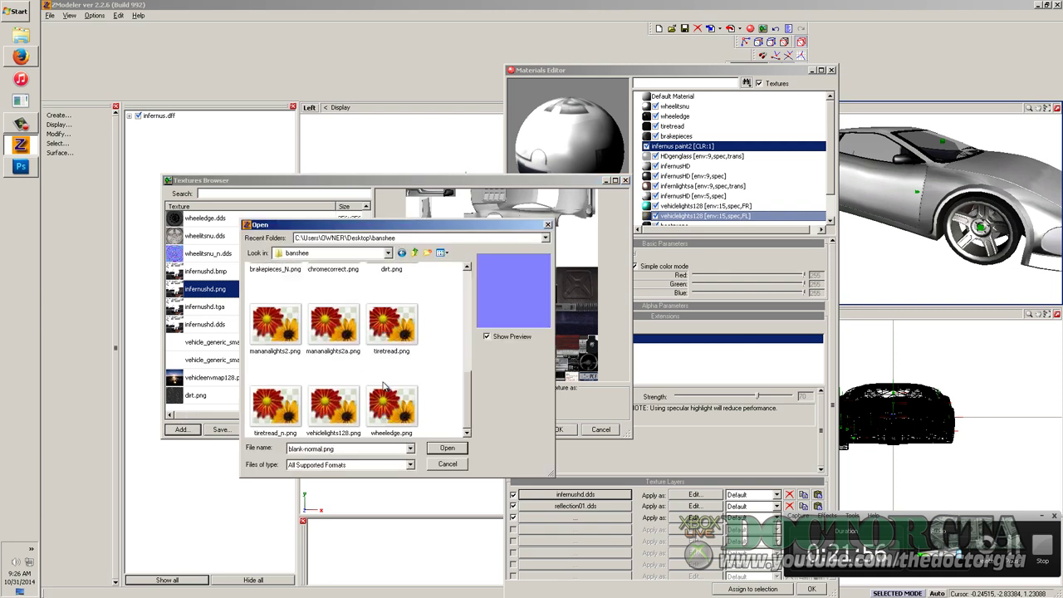
{"action": "left_click", "coordinate": [333, 402]}
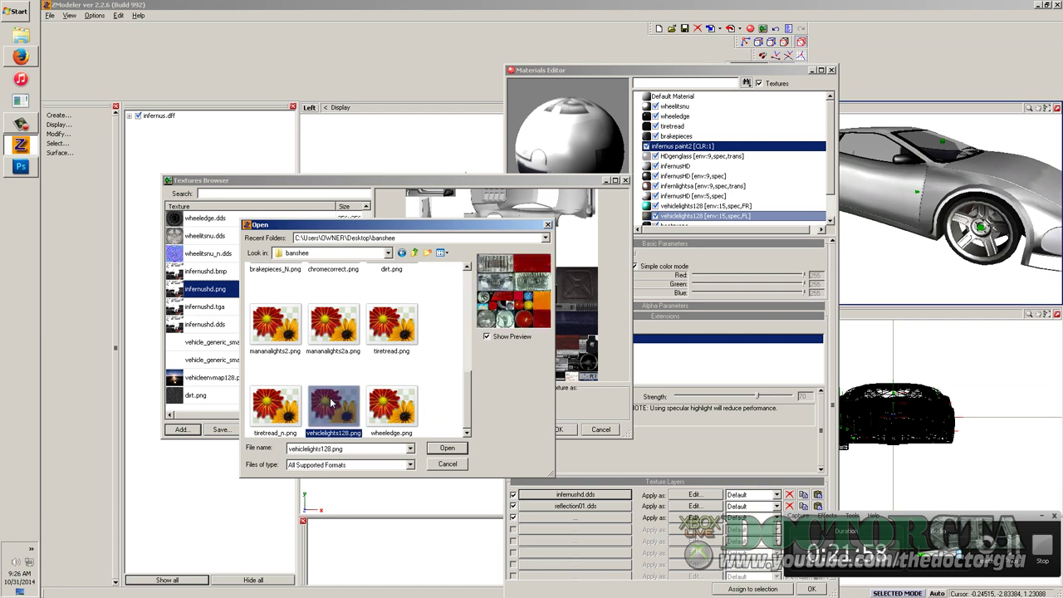
{"action": "scroll", "coordinate": [330, 402], "scroll_direction": "up", "scroll_amount": 3}
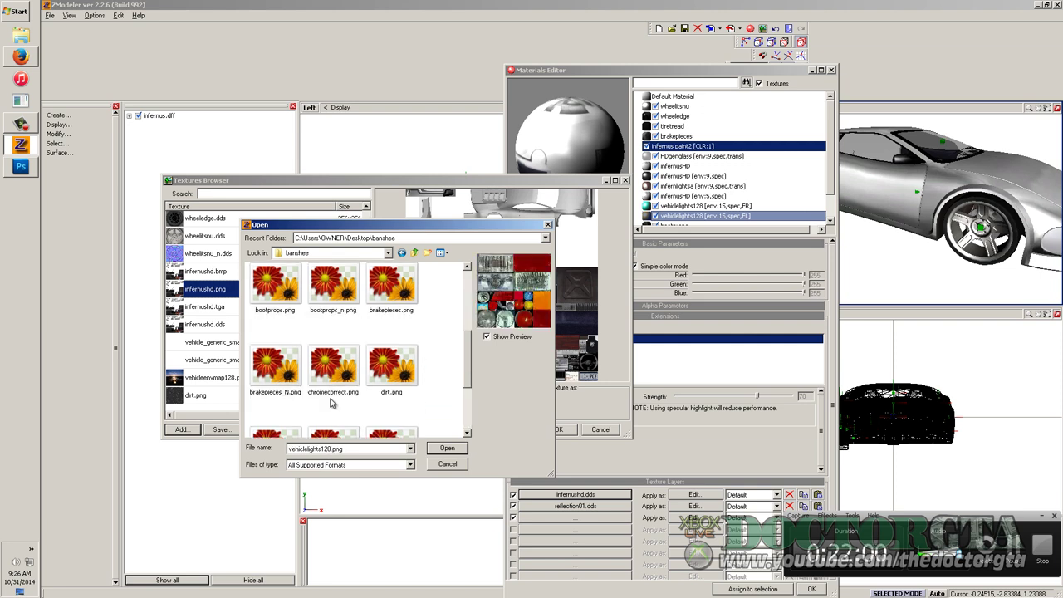
{"action": "scroll", "coordinate": [331, 402], "scroll_direction": "up", "scroll_amount": 3}
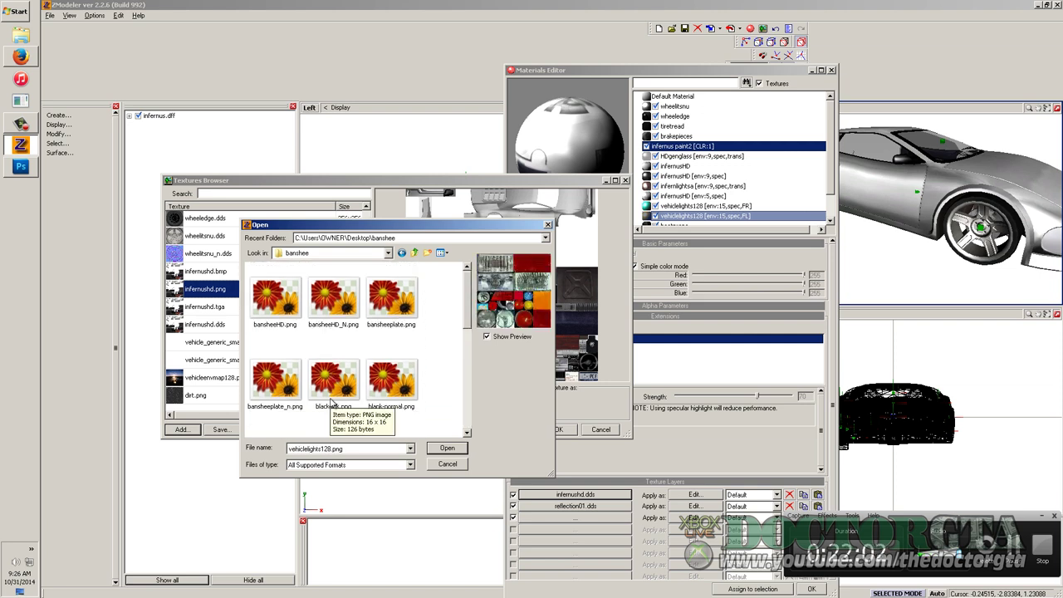
{"action": "scroll", "coordinate": [416, 259], "scroll_direction": "down", "scroll_amount": 6}
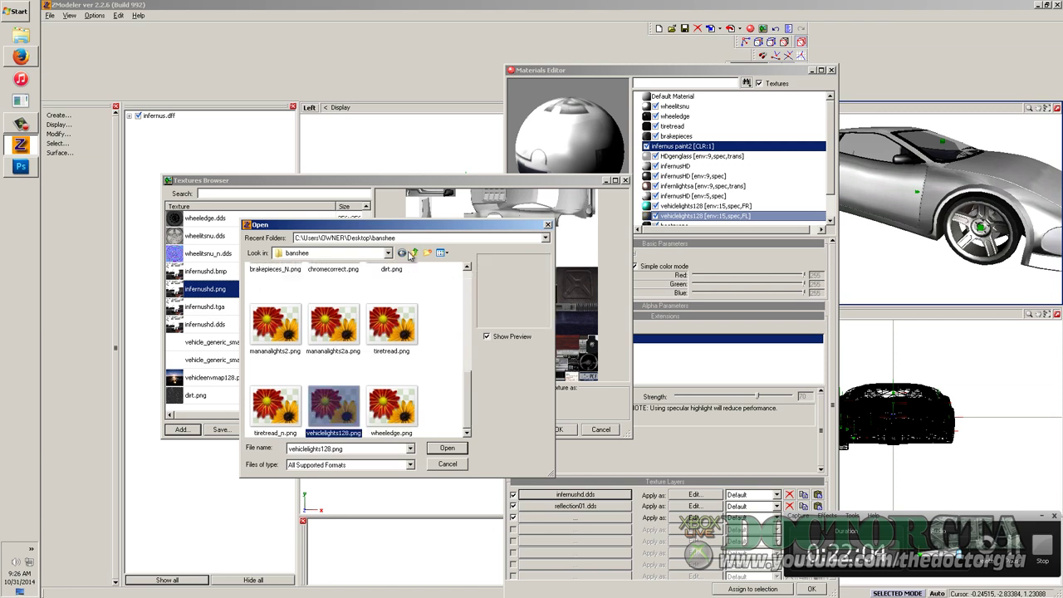
Browse from the banshee folder to the InfernusHD folder and locate the infernusHD texture files
{"action": "left_click", "coordinate": [413, 254]}
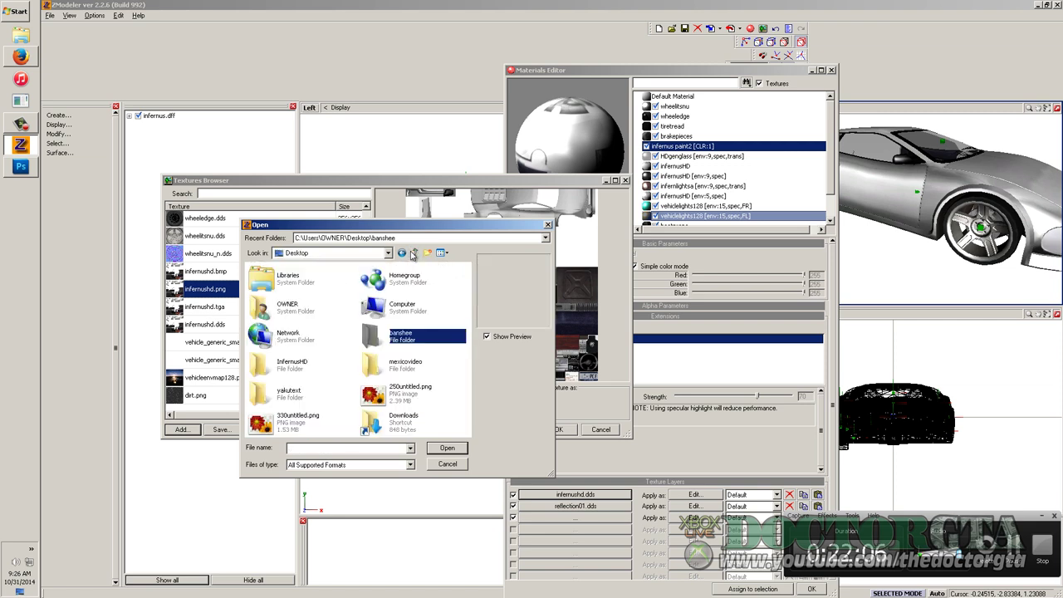
{"action": "double_click", "coordinate": [276, 368]}
{"action": "left_click", "coordinate": [343, 387]}
{"action": "scroll", "coordinate": [346, 390], "scroll_direction": "down", "scroll_amount": 3}
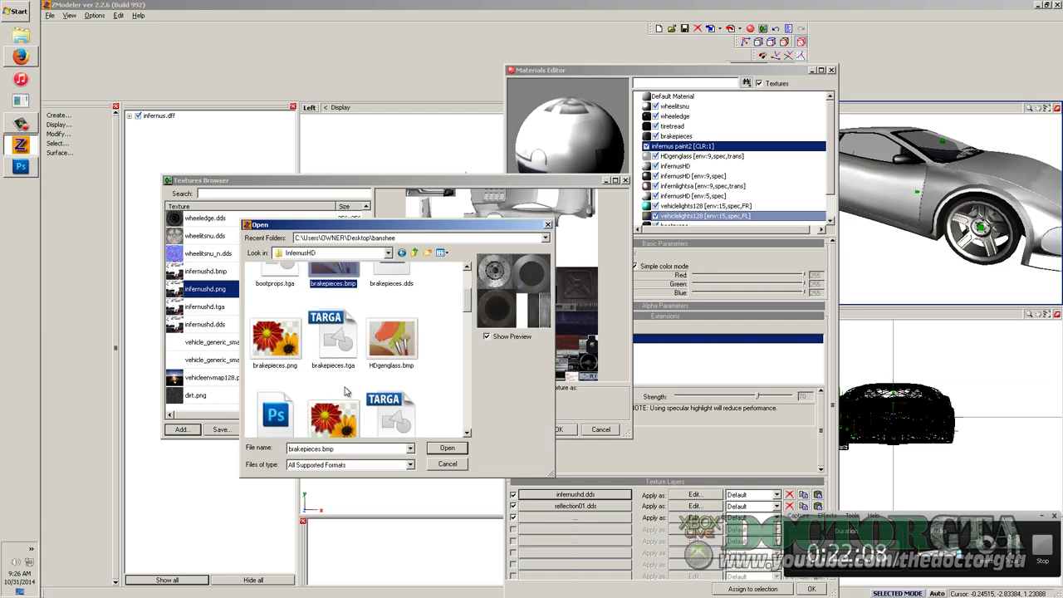
{"action": "scroll", "coordinate": [345, 391], "scroll_direction": "down", "scroll_amount": 3}
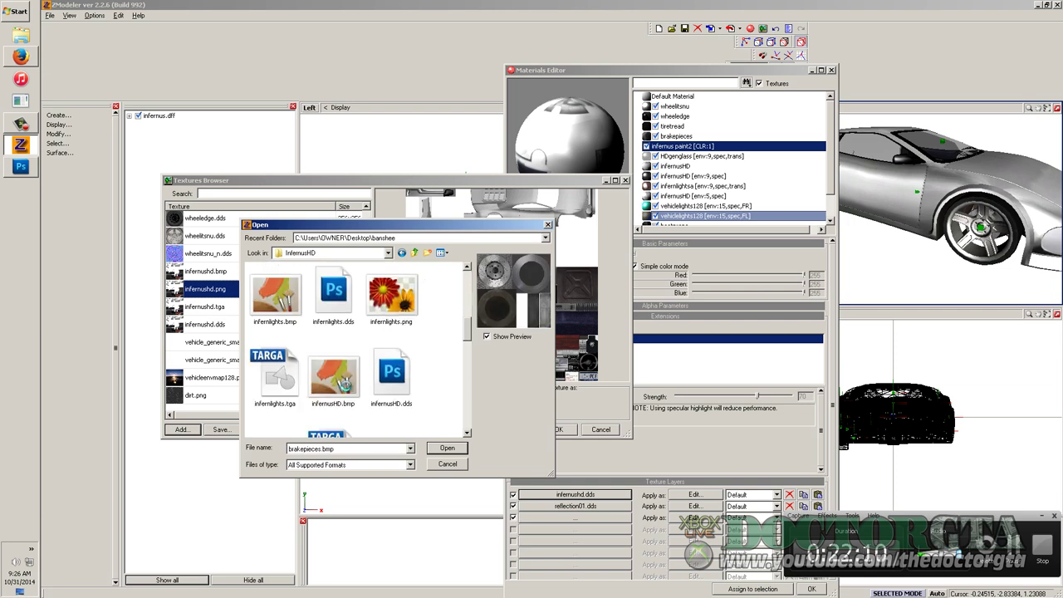
{"action": "left_click", "coordinate": [347, 389]}
{"action": "right_click", "coordinate": [342, 388]}
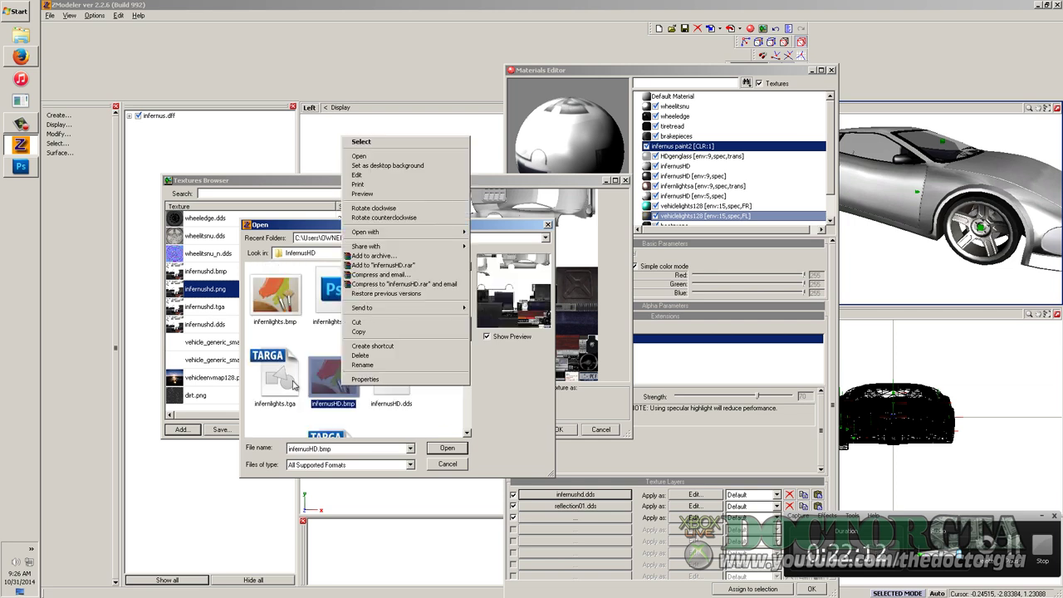
{"action": "left_click", "coordinate": [276, 301]}
{"action": "left_click", "coordinate": [339, 390]}
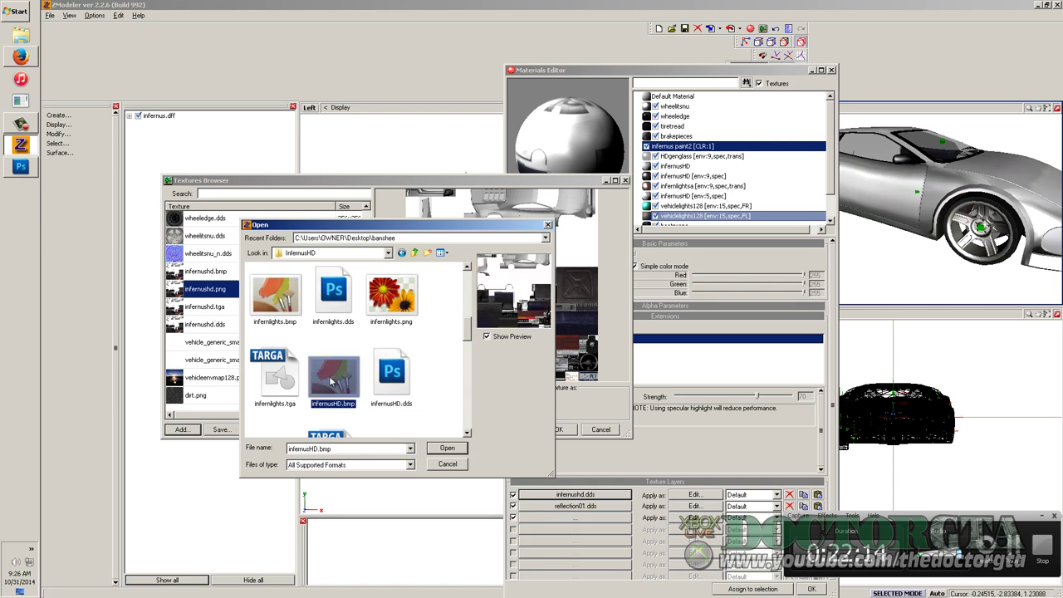
View the file properties of infernusHD.png in the InfernusHD folder
{"action": "scroll", "coordinate": [337, 399], "scroll_direction": "down", "scroll_amount": 2}
{"action": "right_click", "coordinate": [270, 382]}
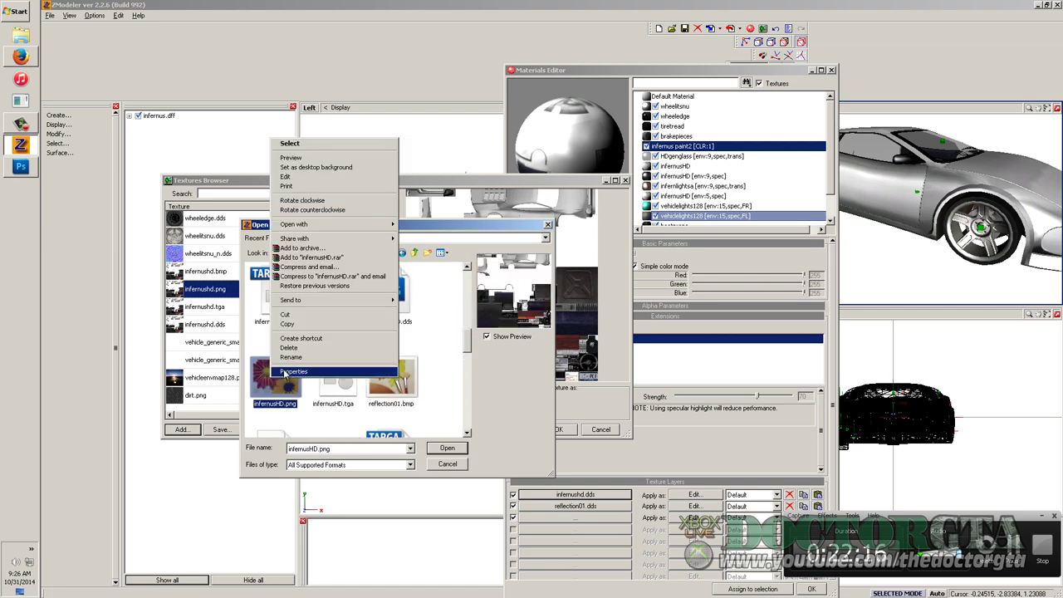
{"action": "left_click", "coordinate": [290, 373]}
{"action": "left_click", "coordinate": [404, 584]}
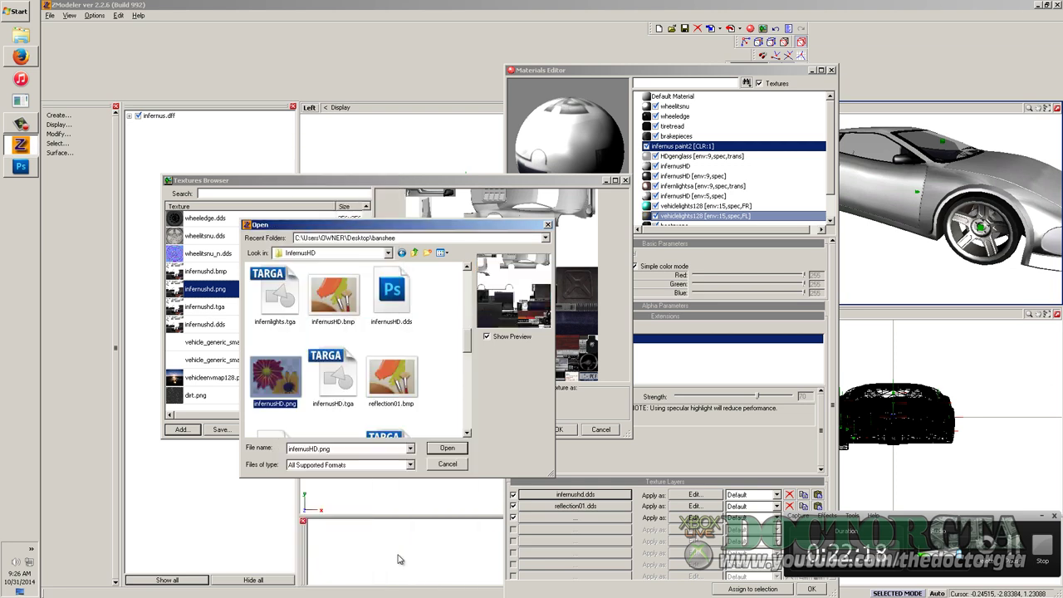
Open infernusHD.png in Photoshop and close the infernusHD.dds document
{"action": "right_click", "coordinate": [277, 374]}
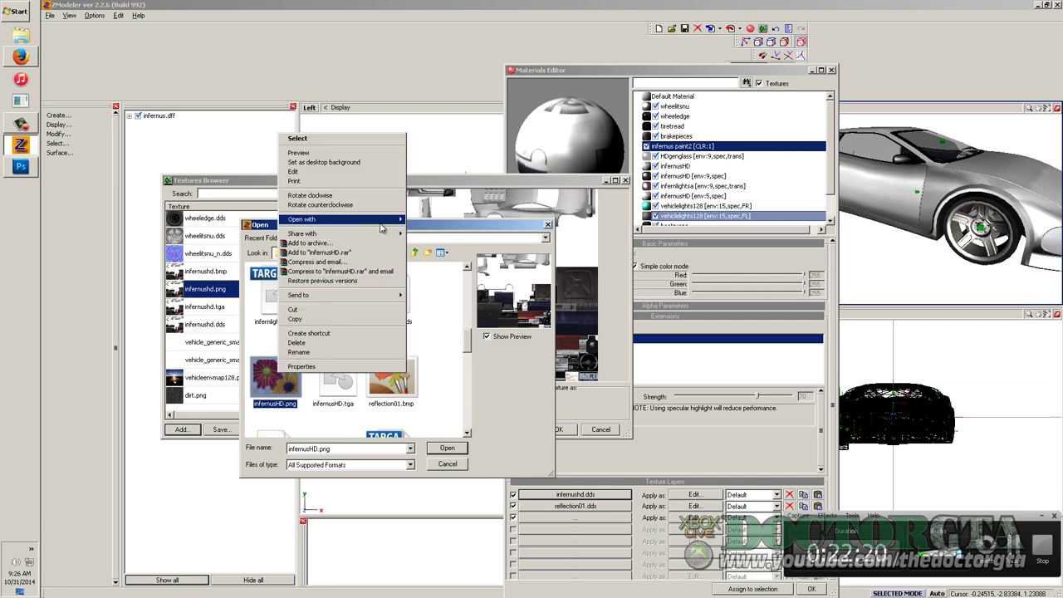
{"action": "mouse_move", "coordinate": [387, 221]}
{"action": "left_click", "coordinate": [445, 220]}
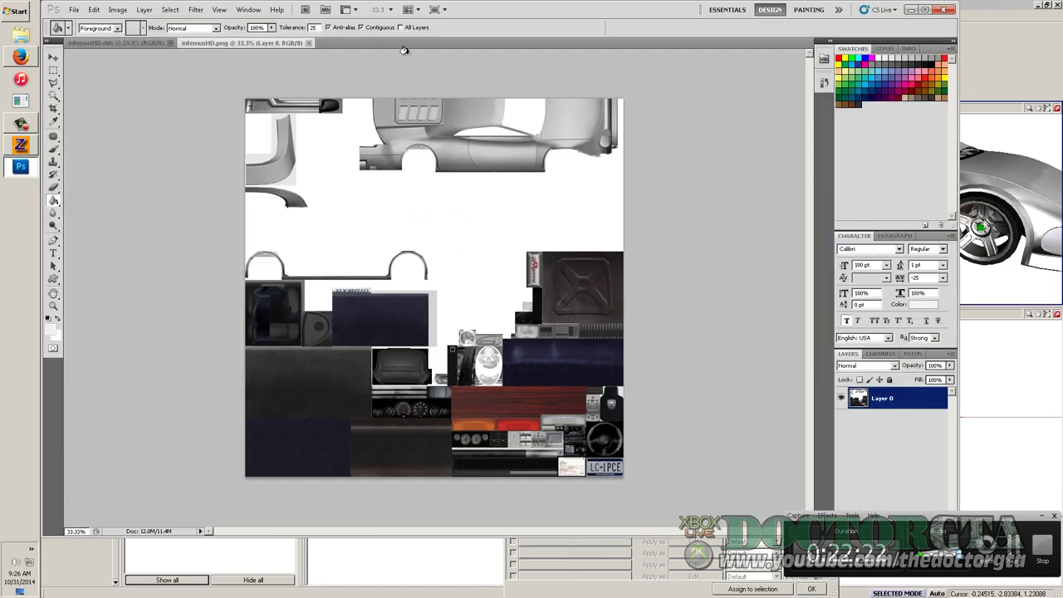
{"action": "left_click", "coordinate": [170, 43]}
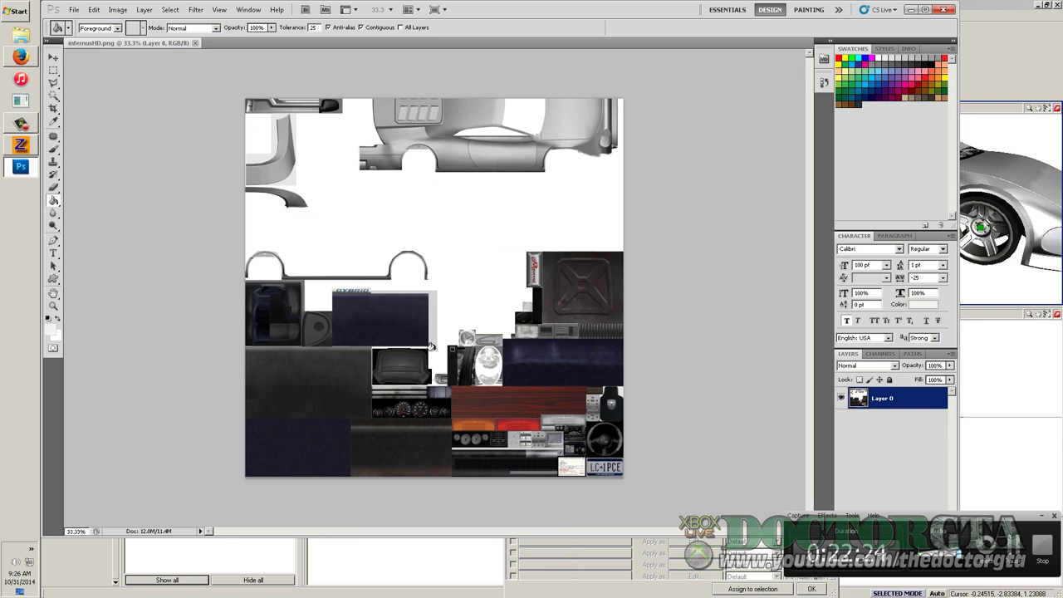
Convert the infernusHD.png image into a normal map with NVIDIA's NormalMapFilter
{"action": "left_click", "coordinate": [196, 9]}
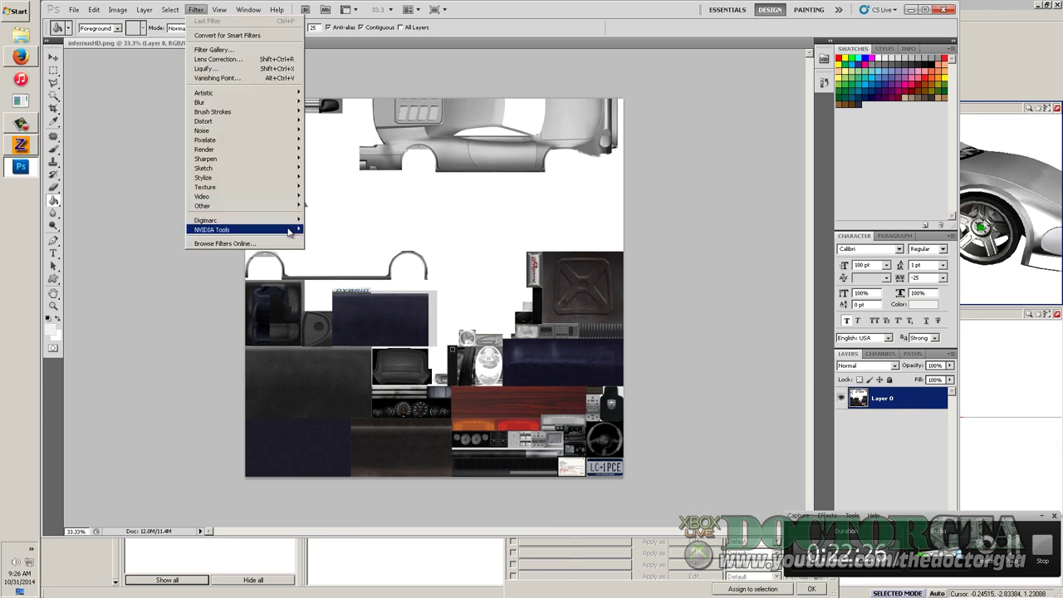
{"action": "mouse_move", "coordinate": [288, 231]}
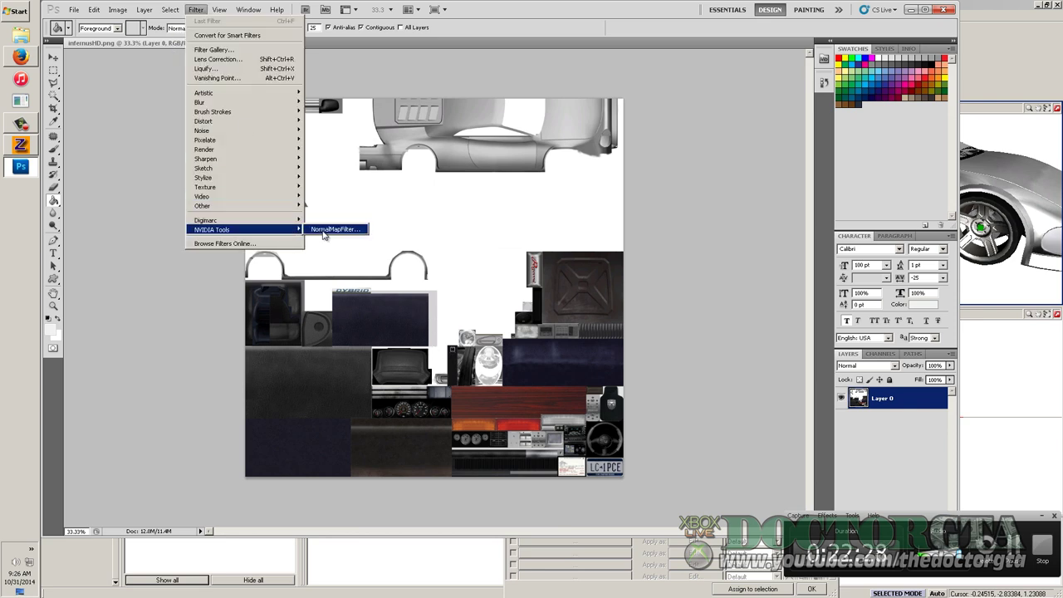
{"action": "left_click", "coordinate": [326, 229]}
{"action": "left_click", "coordinate": [278, 280]}
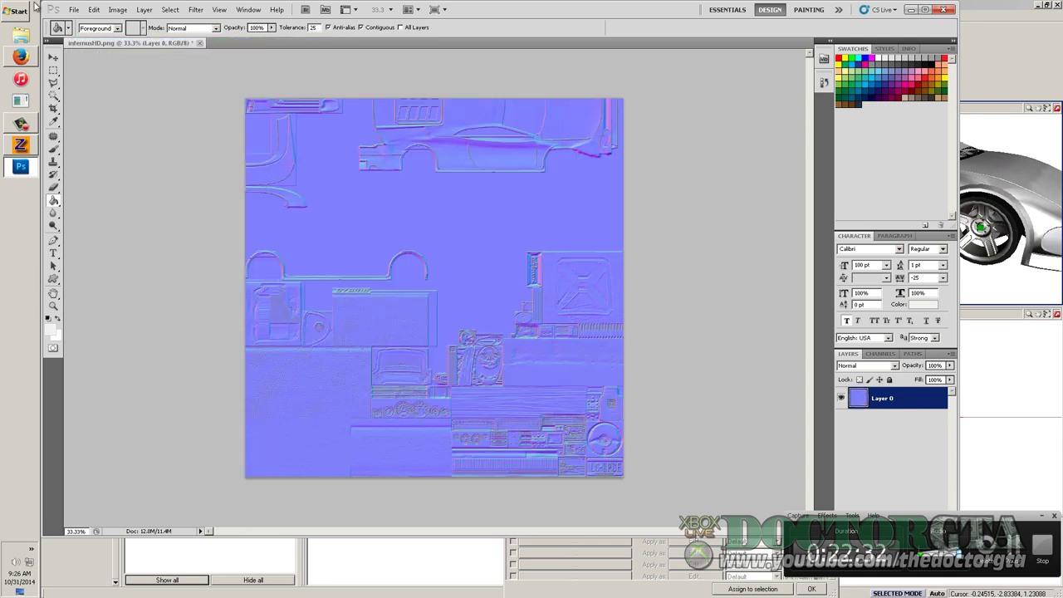
Save the normal map as a PNG copy named infernusHD_n.png in the InfernusHD folder, with no interlacing
{"action": "left_click", "coordinate": [74, 10]}
{"action": "left_click", "coordinate": [130, 163]}
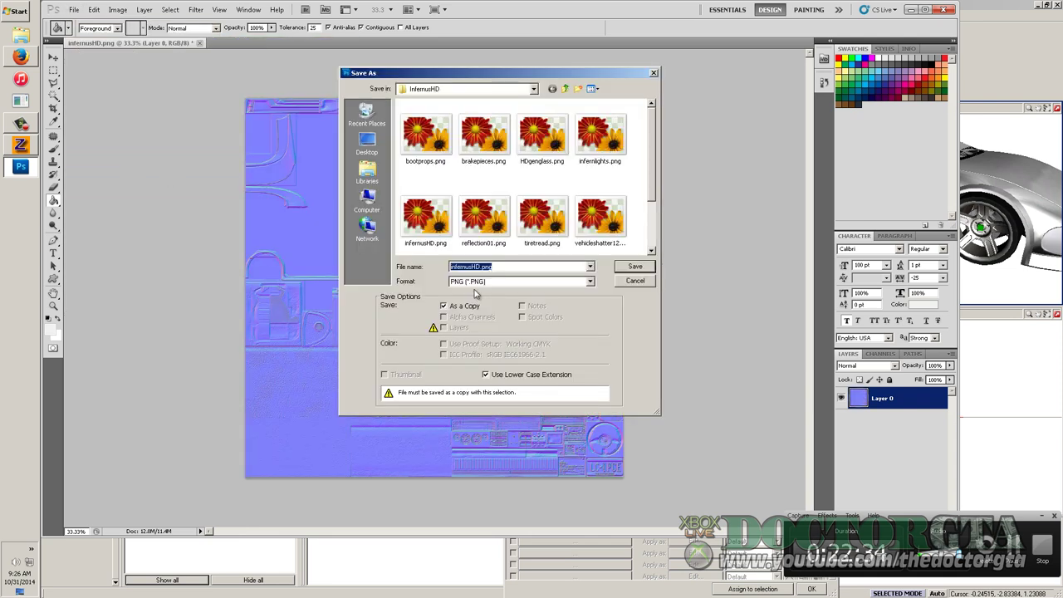
{"action": "left_click", "coordinate": [494, 268]}
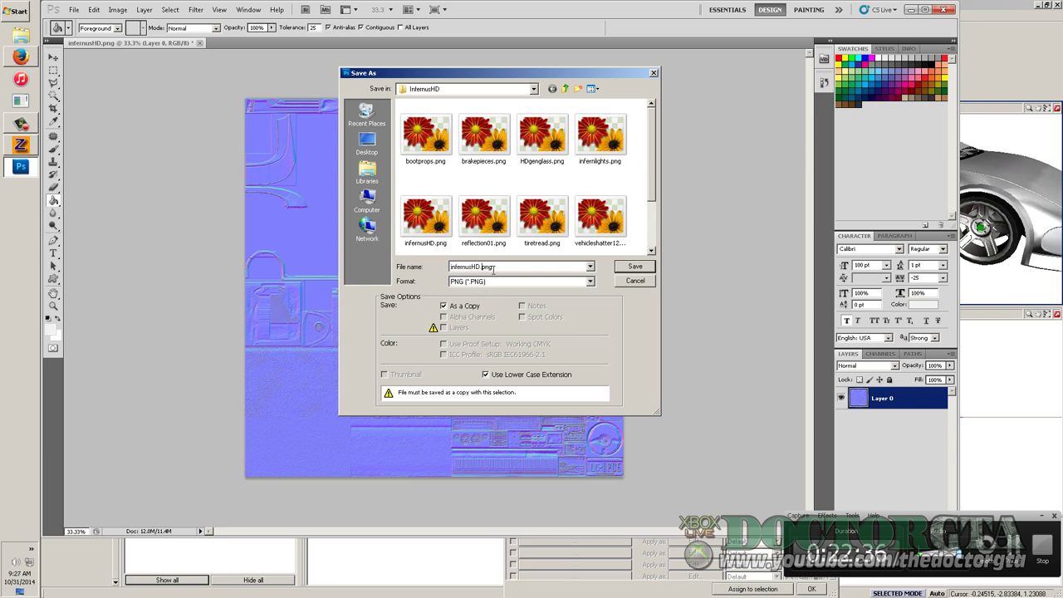
{"action": "type", "text": "_n"}
{"action": "left_click", "coordinate": [635, 266]}
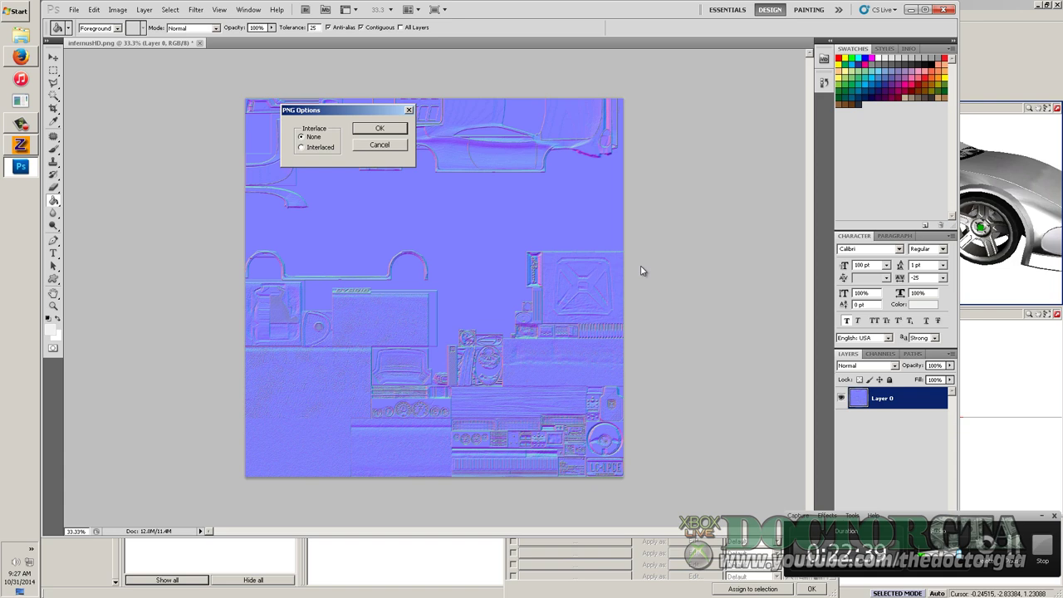
{"action": "left_click", "coordinate": [382, 129]}
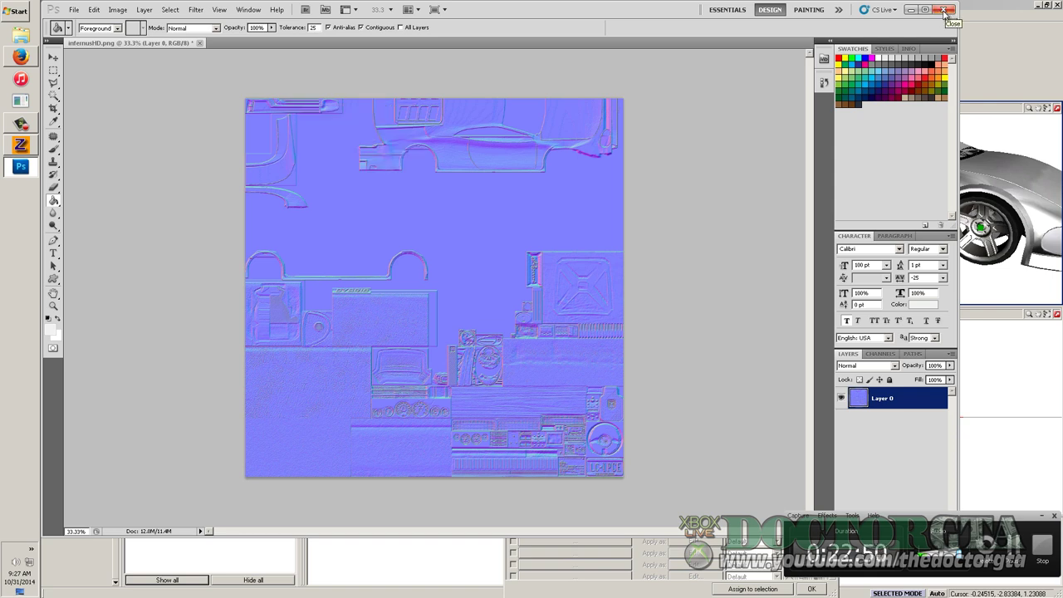
Close Photoshop, then add infernusHD_n.png from the InfernusHD folder in ZModeler's texture browser and accept it as the layer's texture
{"action": "left_click", "coordinate": [945, 10]}
{"action": "left_click", "coordinate": [500, 208]}
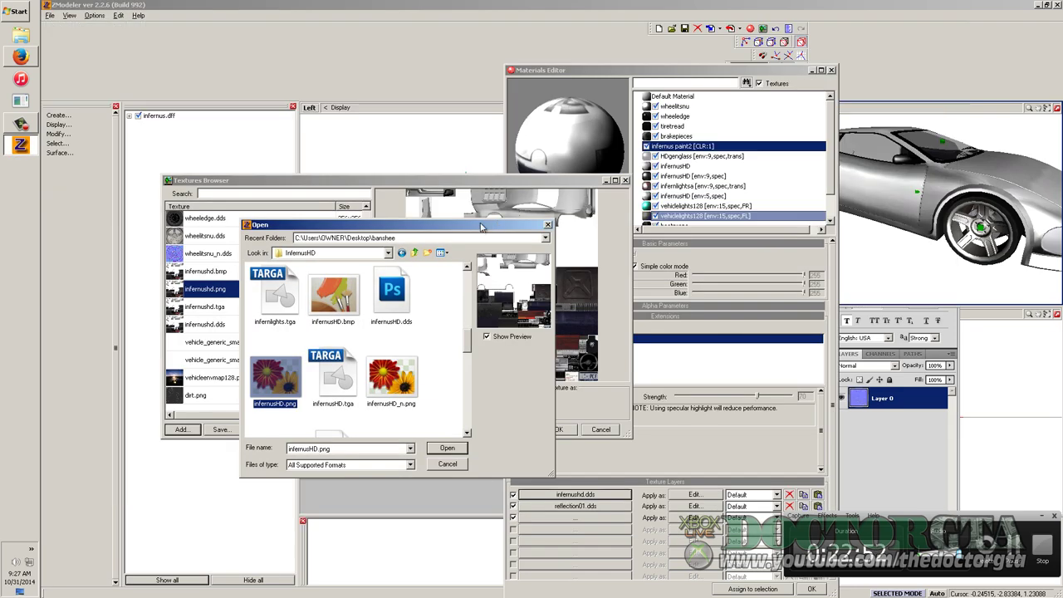
{"action": "left_click", "coordinate": [390, 387]}
{"action": "left_click", "coordinate": [446, 448]}
{"action": "left_click", "coordinate": [558, 430]}
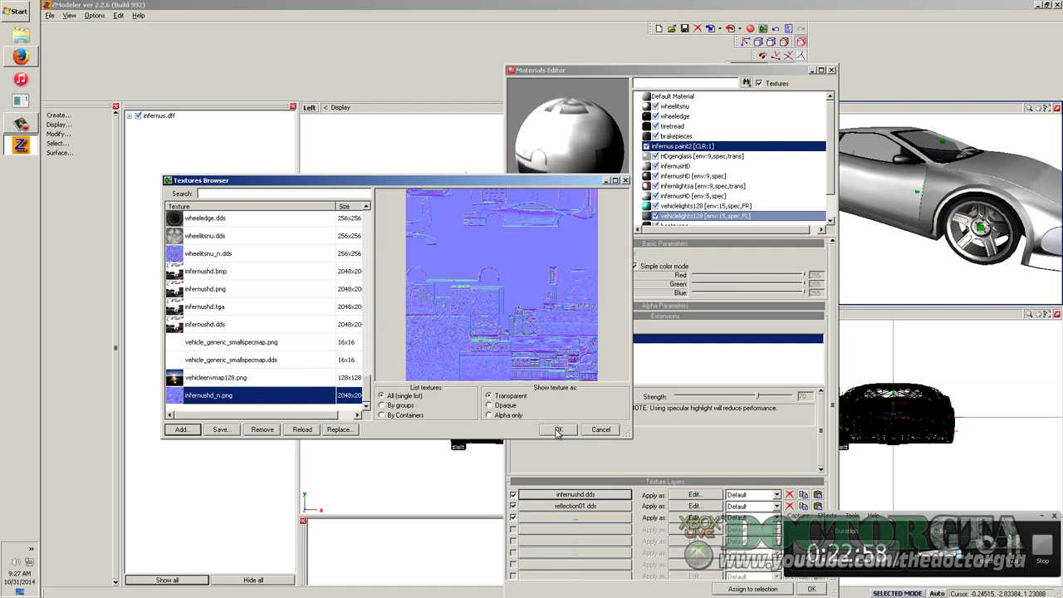
Replace the infernus paint2 material's first texture layer, infernushd.dds, with infernushd.png
{"action": "left_click", "coordinate": [584, 495]}
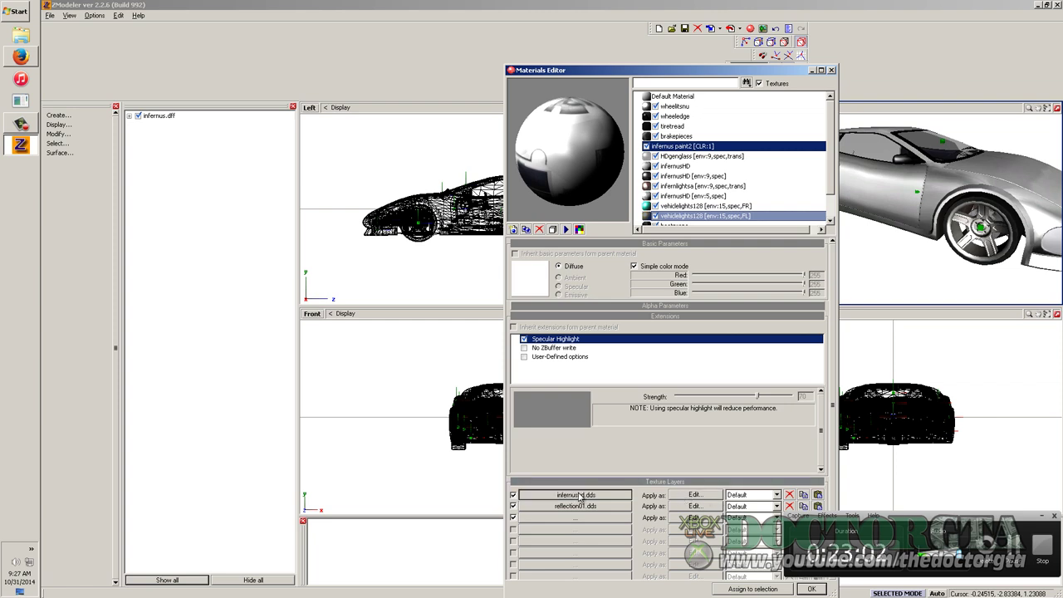
{"action": "left_click", "coordinate": [223, 290]}
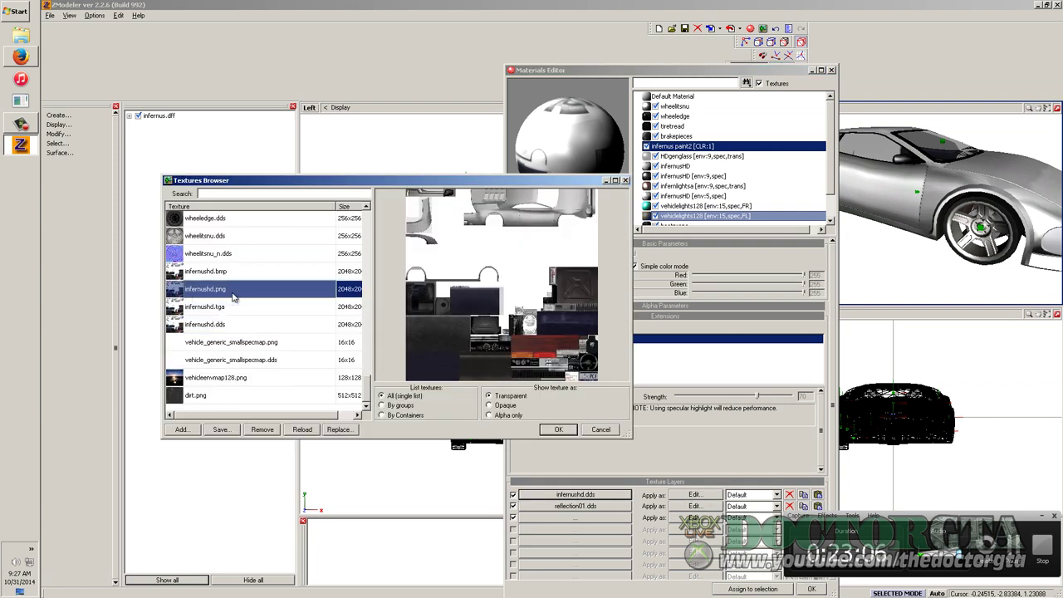
{"action": "double_click", "coordinate": [233, 297]}
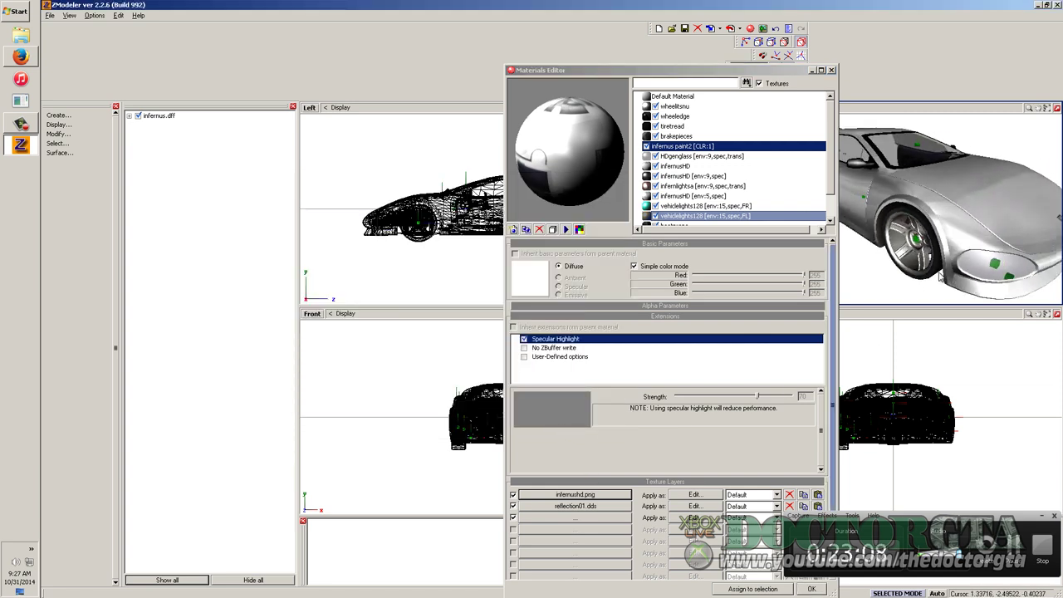
Look through the loaded textures for a dirt texture to replace reflection01.dds in infernus paint2's second texture layer
{"action": "left_click", "coordinate": [573, 508]}
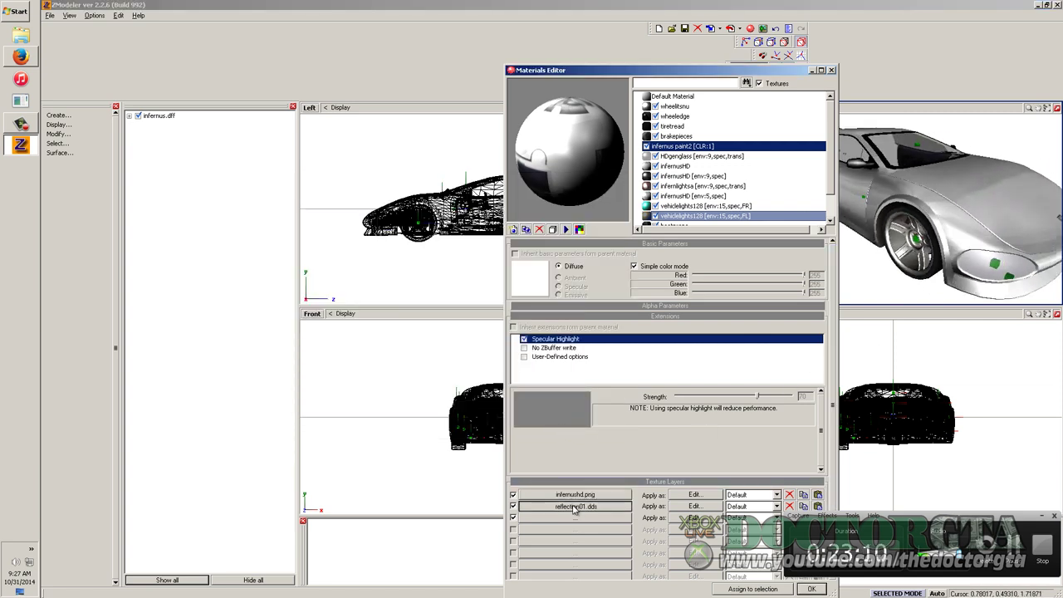
{"action": "left_click", "coordinate": [574, 508]}
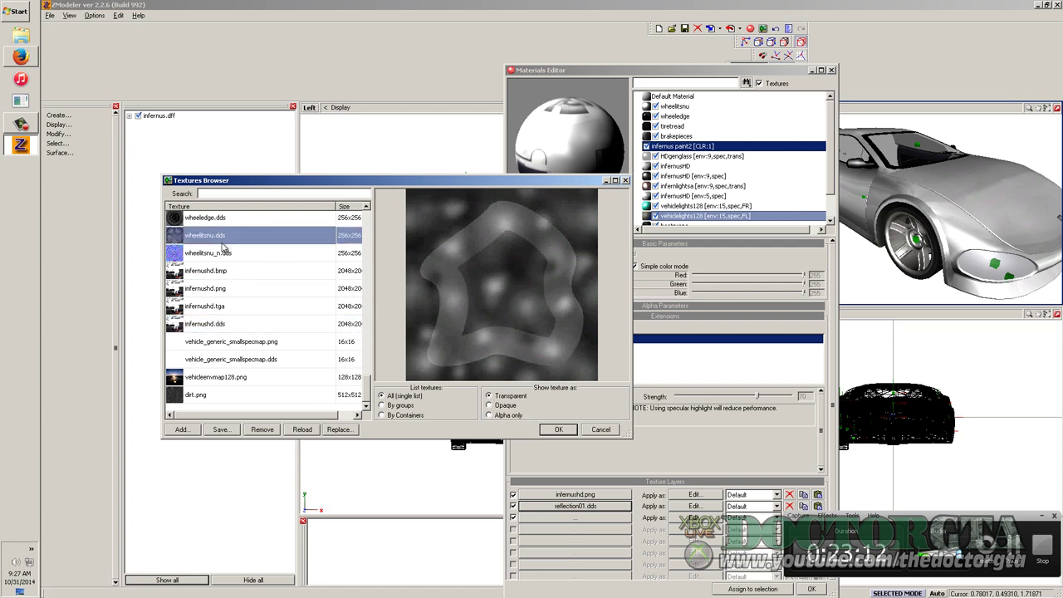
{"action": "left_click", "coordinate": [239, 324]}
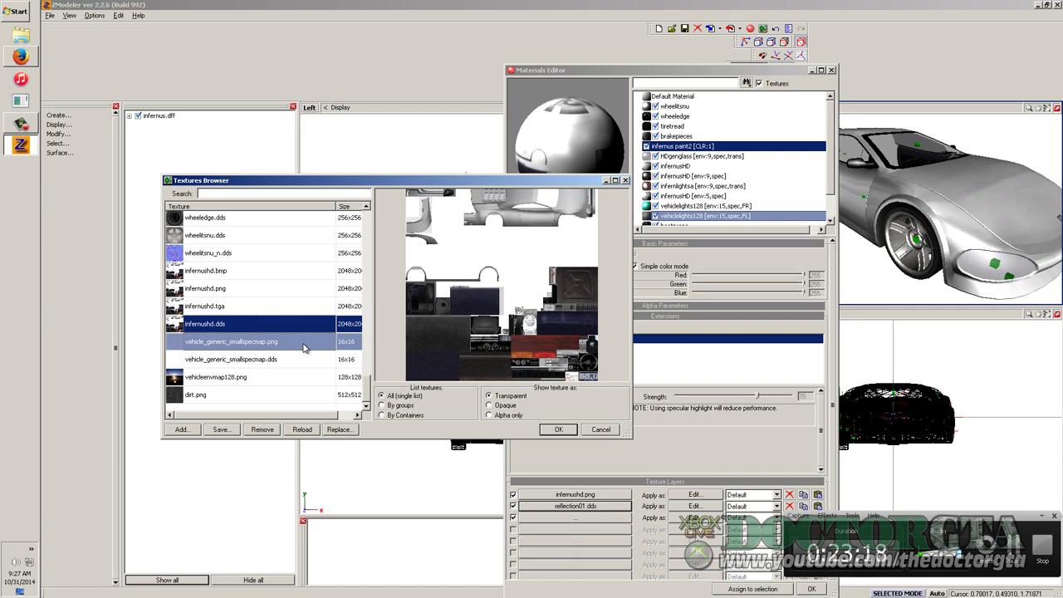
{"action": "scroll", "coordinate": [304, 348], "scroll_direction": "up", "scroll_amount": 1}
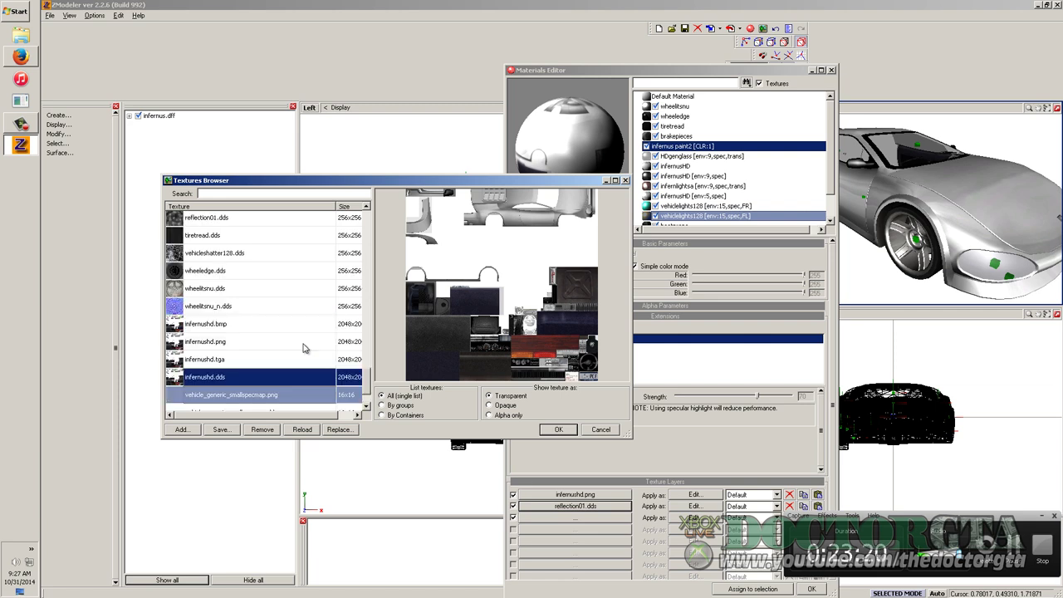
{"action": "scroll", "coordinate": [304, 348], "scroll_direction": "up", "scroll_amount": 2}
{"action": "scroll", "coordinate": [304, 348], "scroll_direction": "down", "scroll_amount": 3}
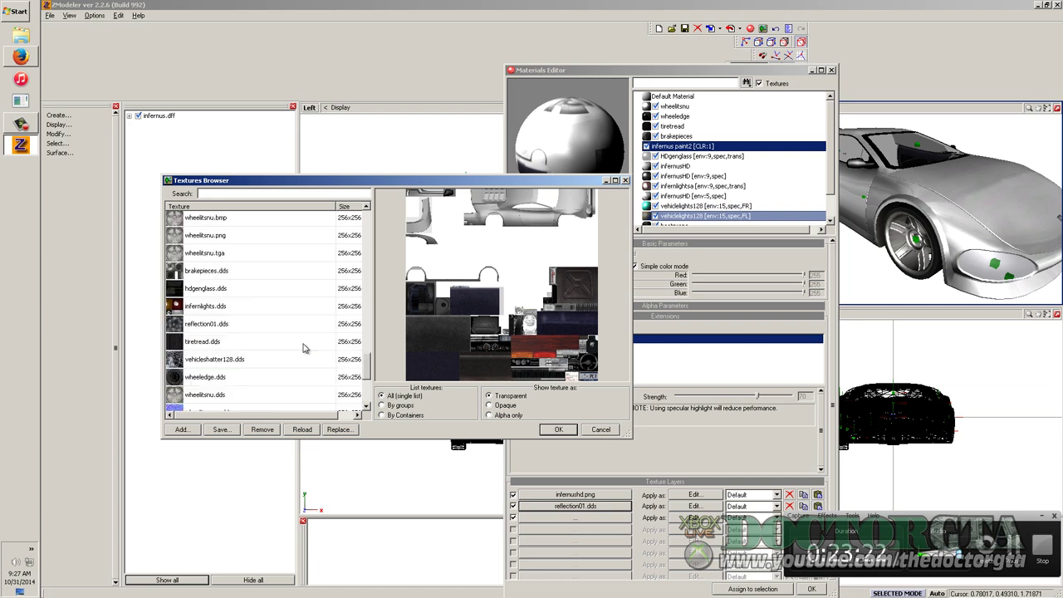
{"action": "left_click", "coordinate": [249, 395]}
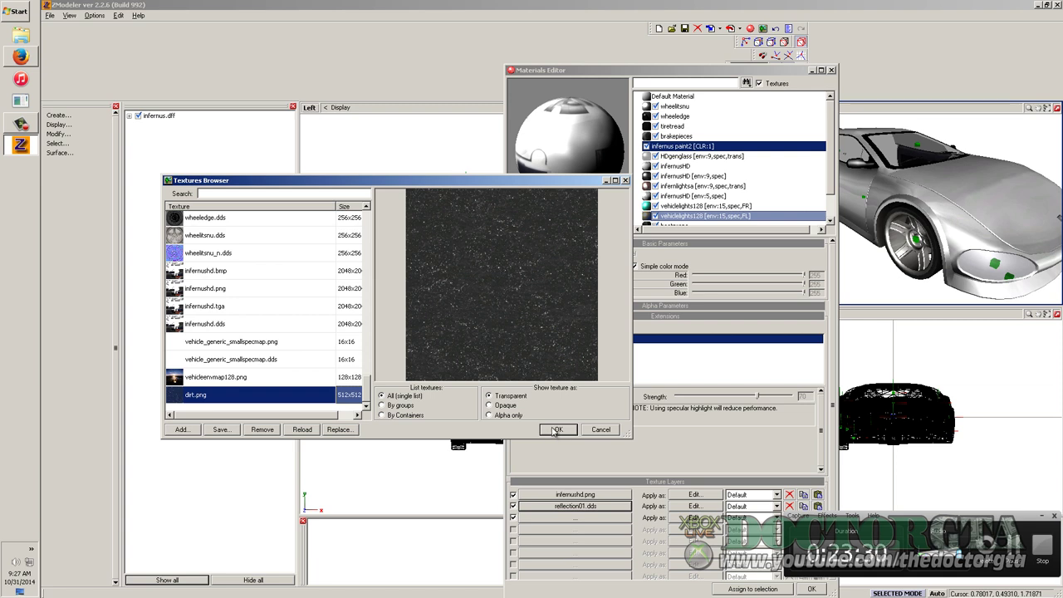
{"action": "left_click", "coordinate": [265, 272]}
{"action": "scroll", "coordinate": [267, 281], "scroll_direction": "up", "scroll_amount": 6}
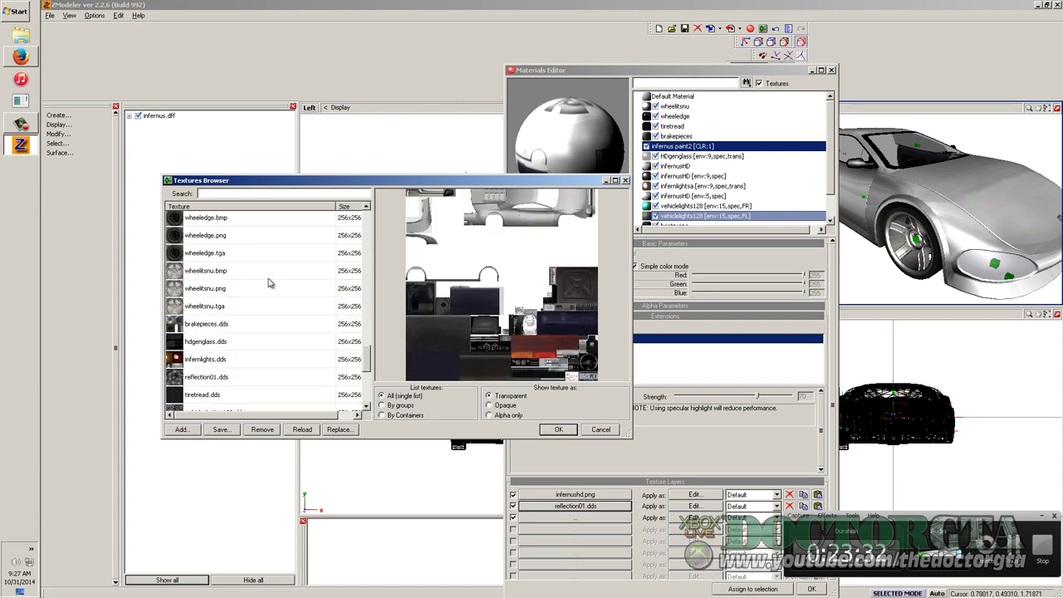
{"action": "scroll", "coordinate": [268, 284], "scroll_direction": "up", "scroll_amount": 10}
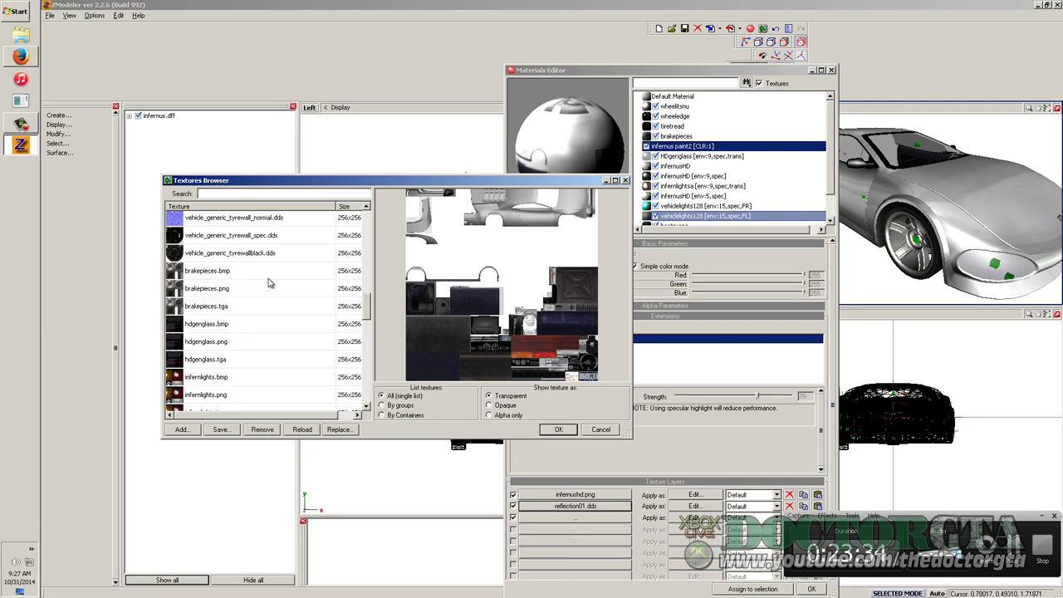
{"action": "scroll", "coordinate": [269, 283], "scroll_direction": "up", "scroll_amount": 3}
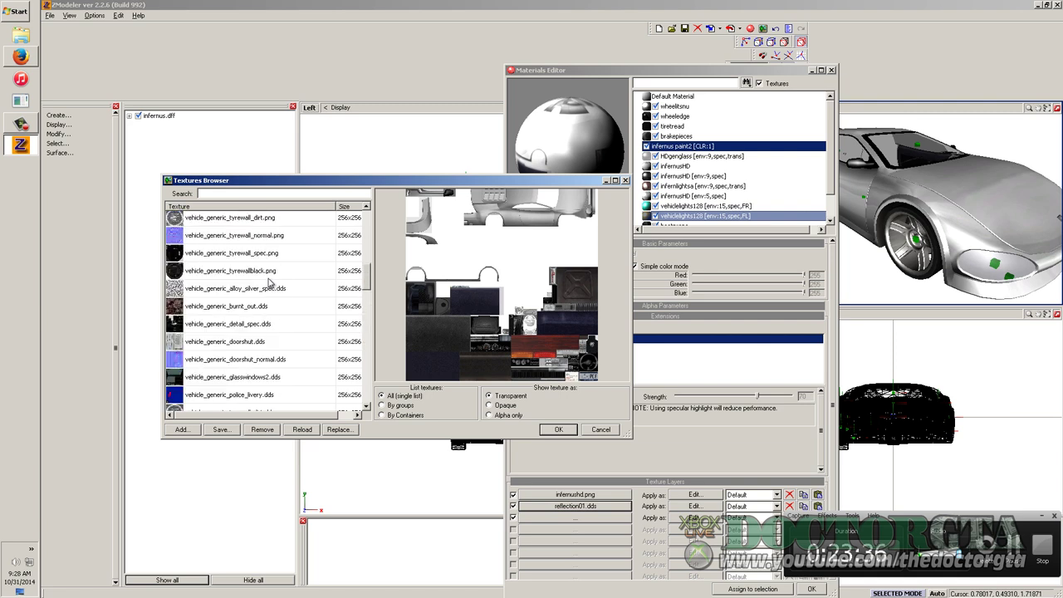
{"action": "scroll", "coordinate": [268, 283], "scroll_direction": "up", "scroll_amount": 3}
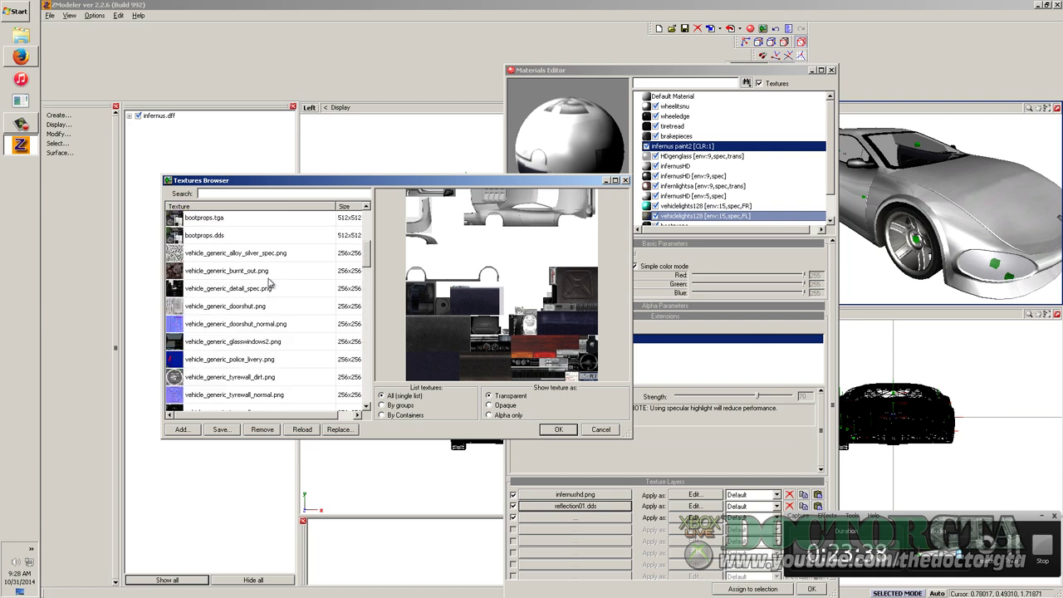
{"action": "scroll", "coordinate": [268, 283], "scroll_direction": "up", "scroll_amount": 3}
{"action": "left_click", "coordinate": [217, 306]}
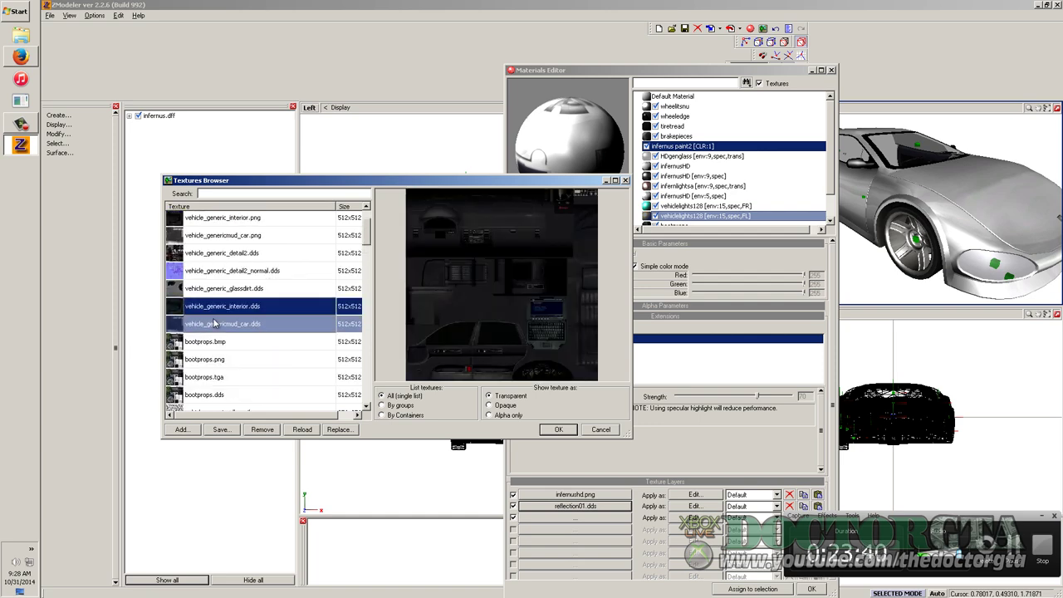